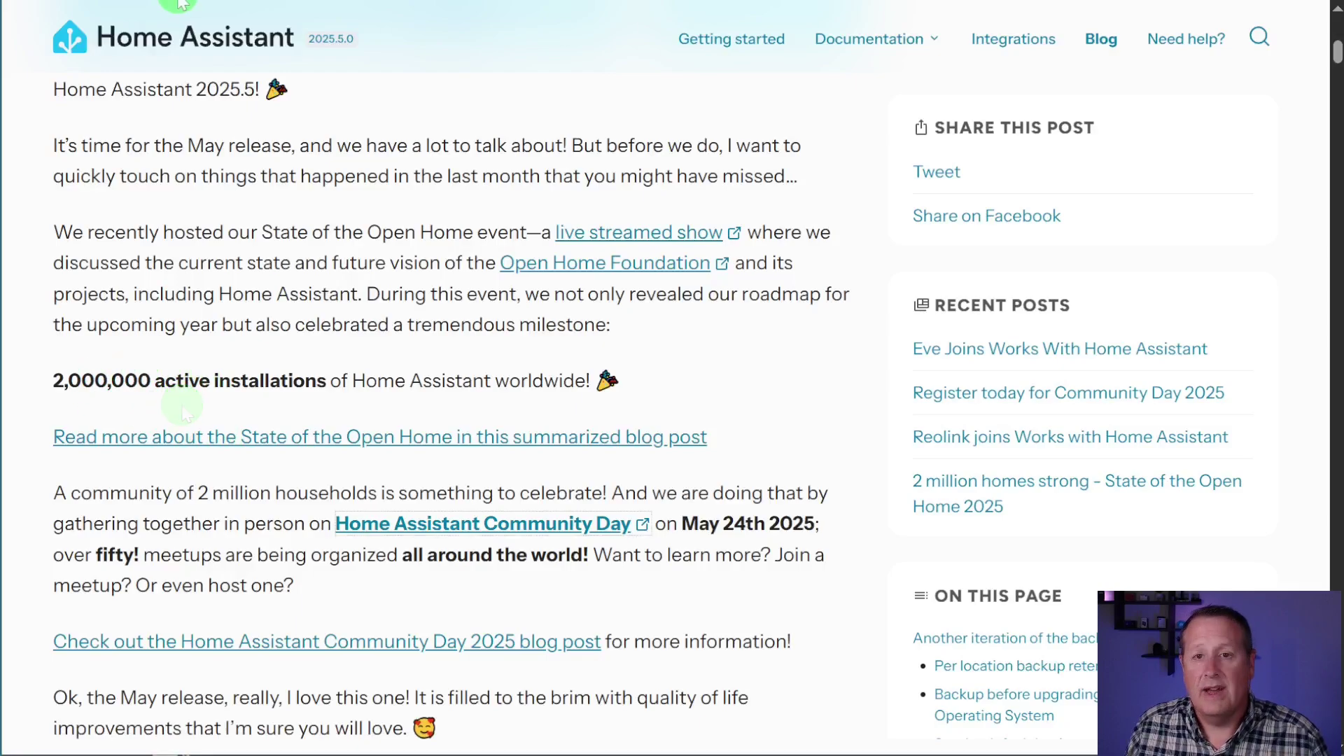
Open the Home Assistant Community Day event page on Luma from the blog post's link
{"action": "key", "text": "Tab"}
{"action": "key", "text": "Return"}
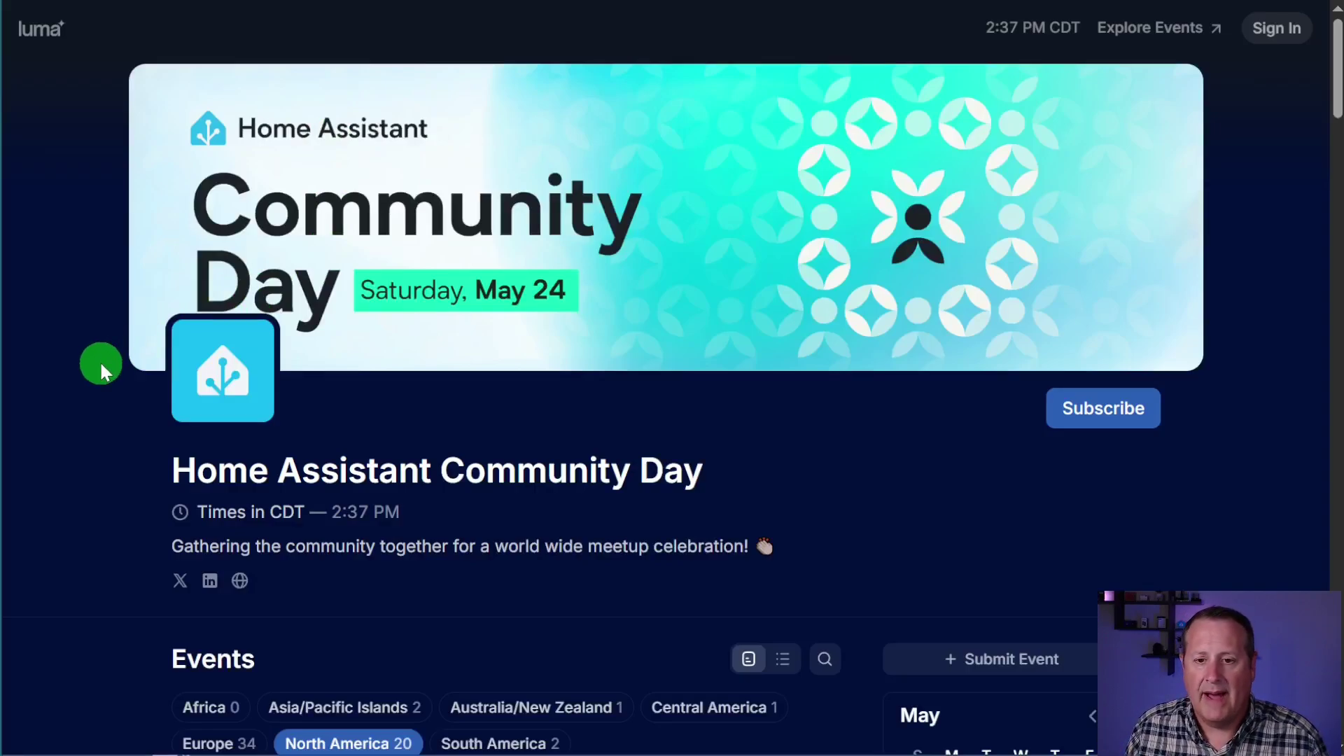
Browse the North America Community Day meetups, then return to the 2025.5 blog post's browser tab
{"action": "scroll", "coordinate": [86, 327], "scroll_direction": "down", "scroll_amount": 6}
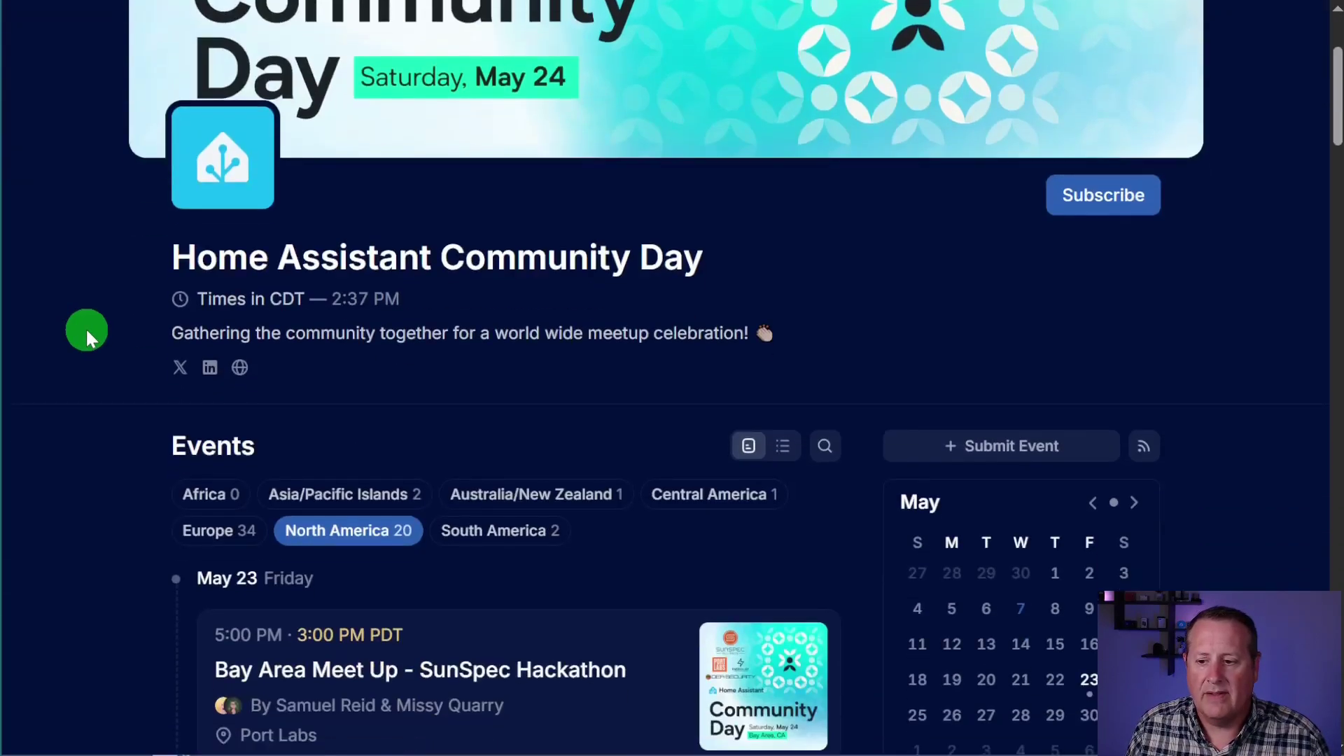
{"action": "scroll", "coordinate": [86, 327], "scroll_direction": "down", "scroll_amount": 3}
{"action": "scroll", "coordinate": [86, 327], "scroll_direction": "up", "scroll_amount": 3}
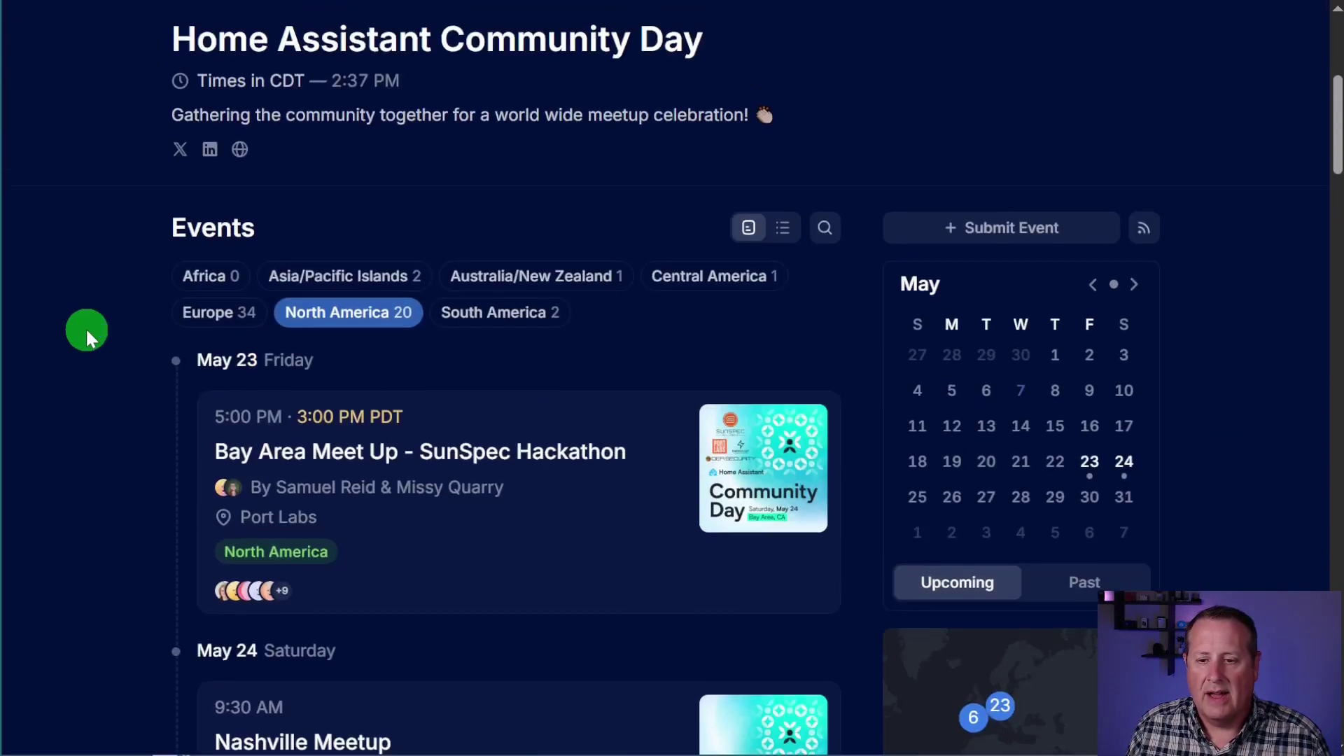
{"action": "scroll", "coordinate": [85, 327], "scroll_direction": "up", "scroll_amount": 3}
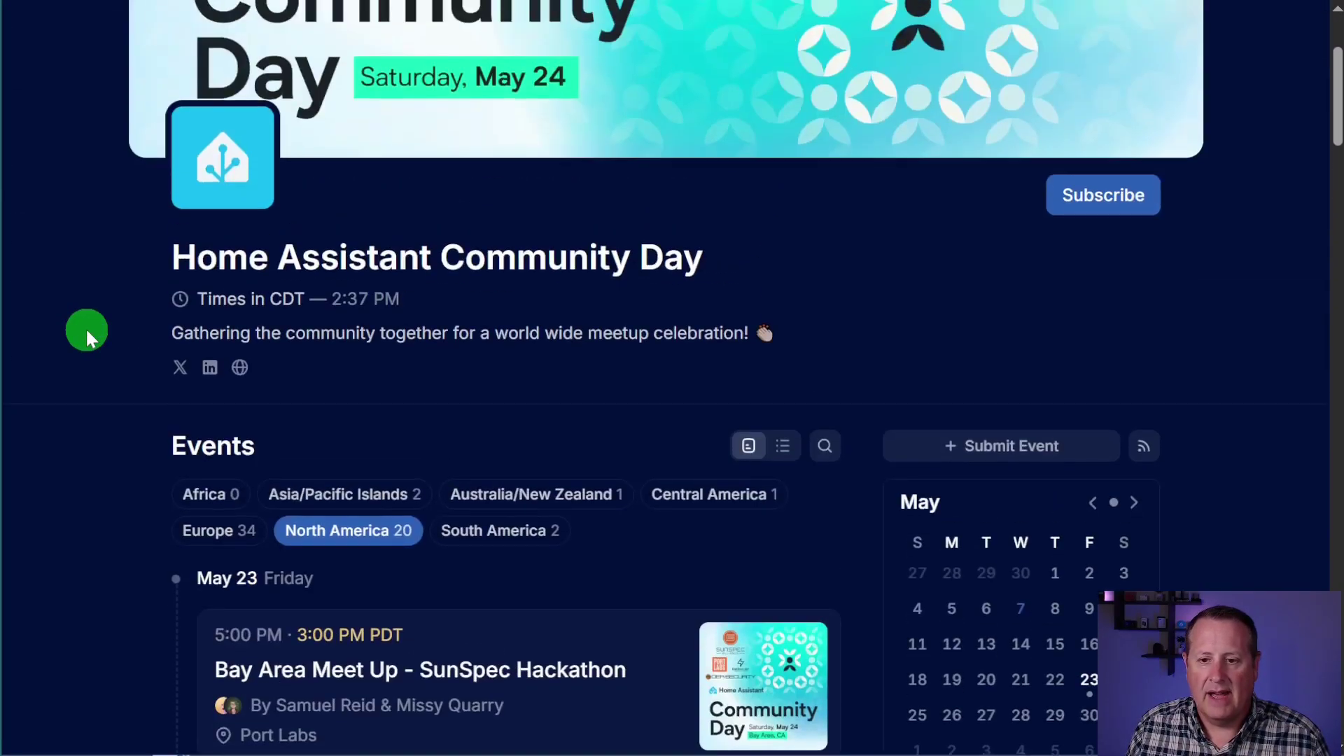
{"action": "scroll", "coordinate": [127, 418], "scroll_direction": "down", "scroll_amount": 3}
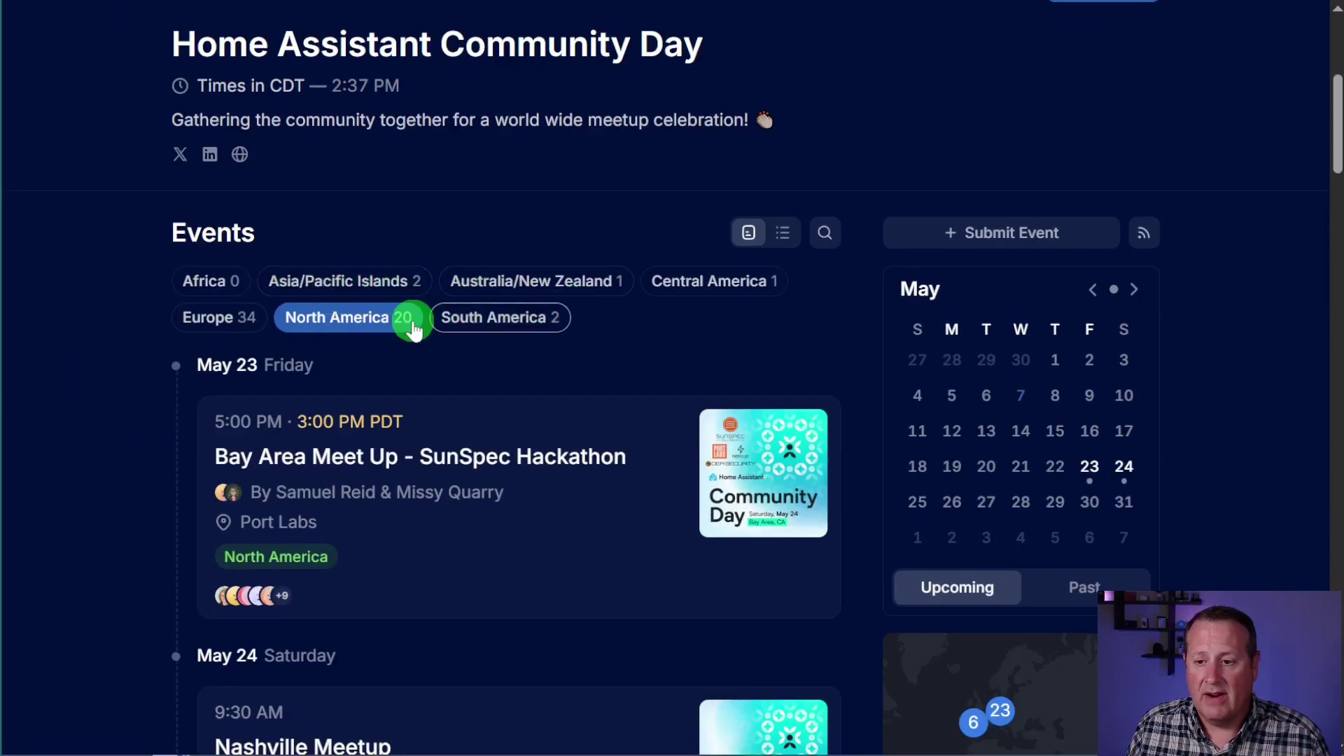
{"action": "scroll", "coordinate": [143, 364], "scroll_direction": "up", "scroll_amount": 3}
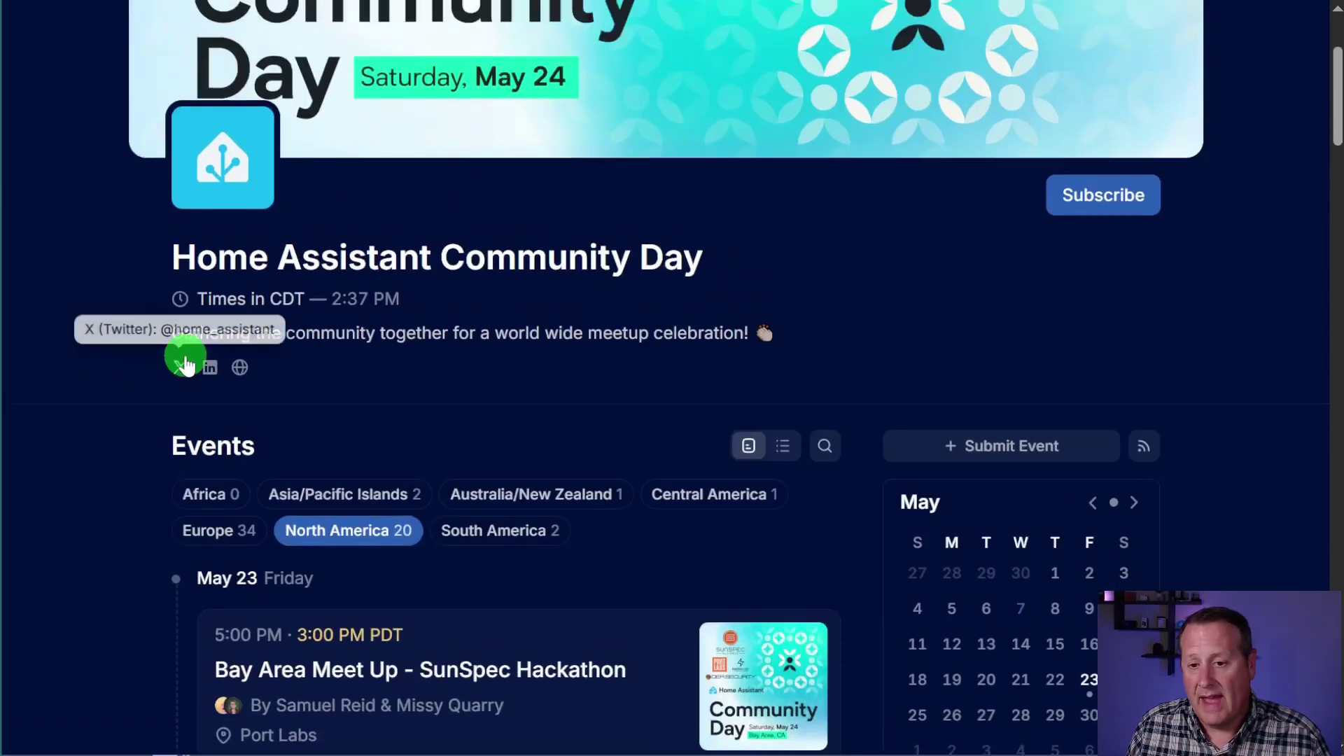
{"action": "scroll", "coordinate": [175, 364], "scroll_direction": "down", "scroll_amount": 3}
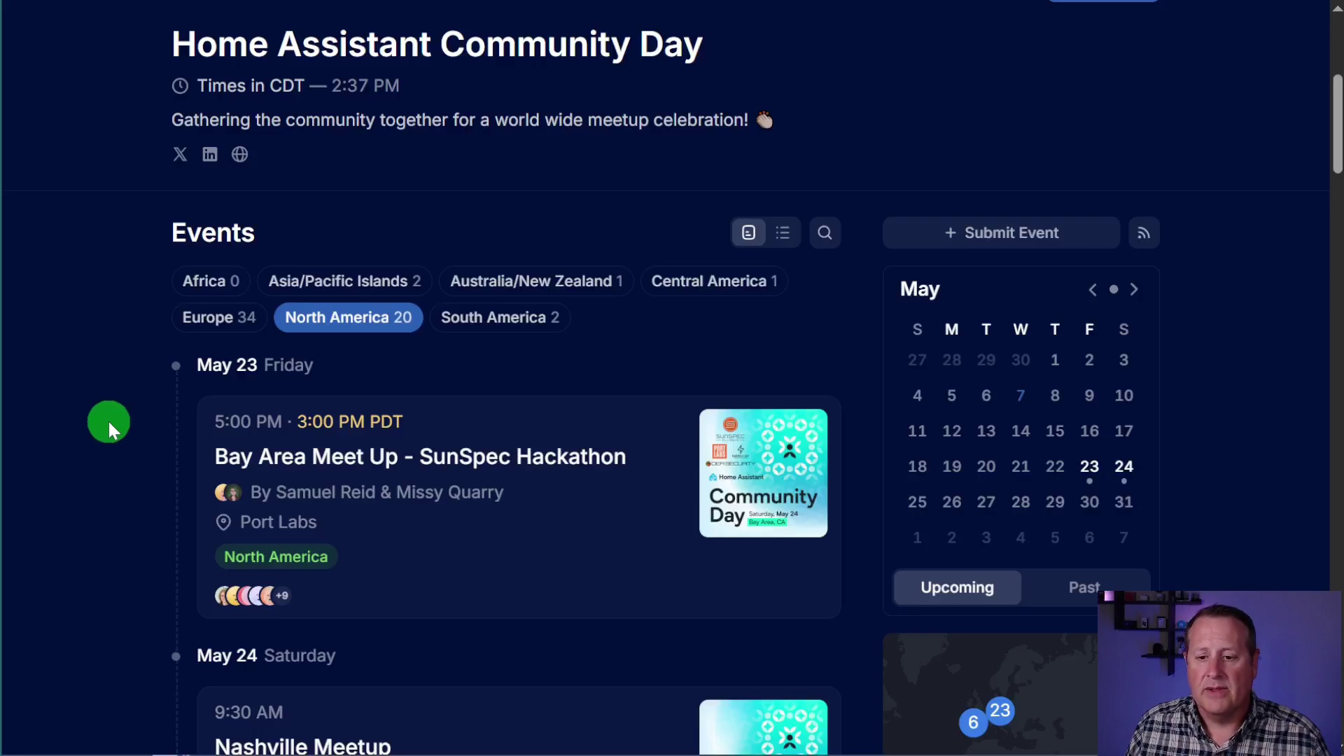
{"action": "scroll", "coordinate": [108, 422], "scroll_direction": "down", "scroll_amount": 3}
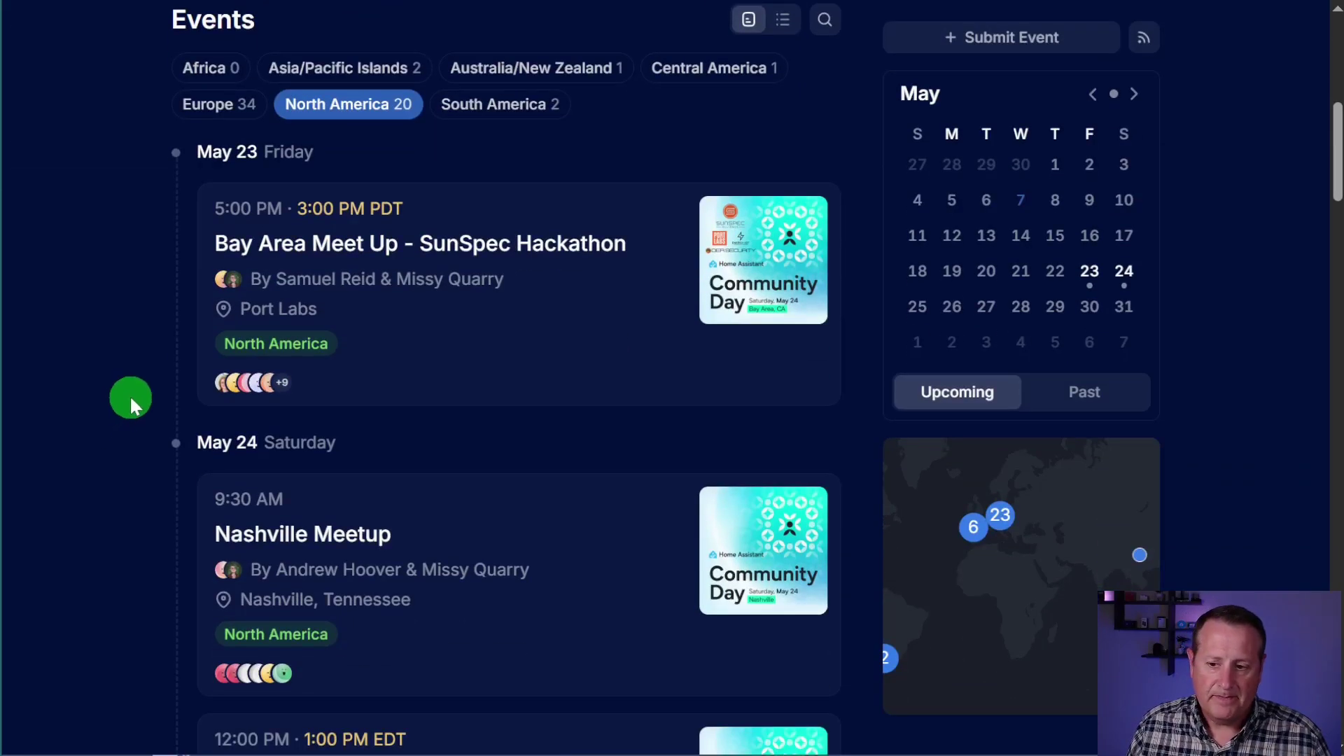
{"action": "scroll", "coordinate": [132, 402], "scroll_direction": "down", "scroll_amount": 3}
{"action": "scroll", "coordinate": [120, 435], "scroll_direction": "down", "scroll_amount": 12}
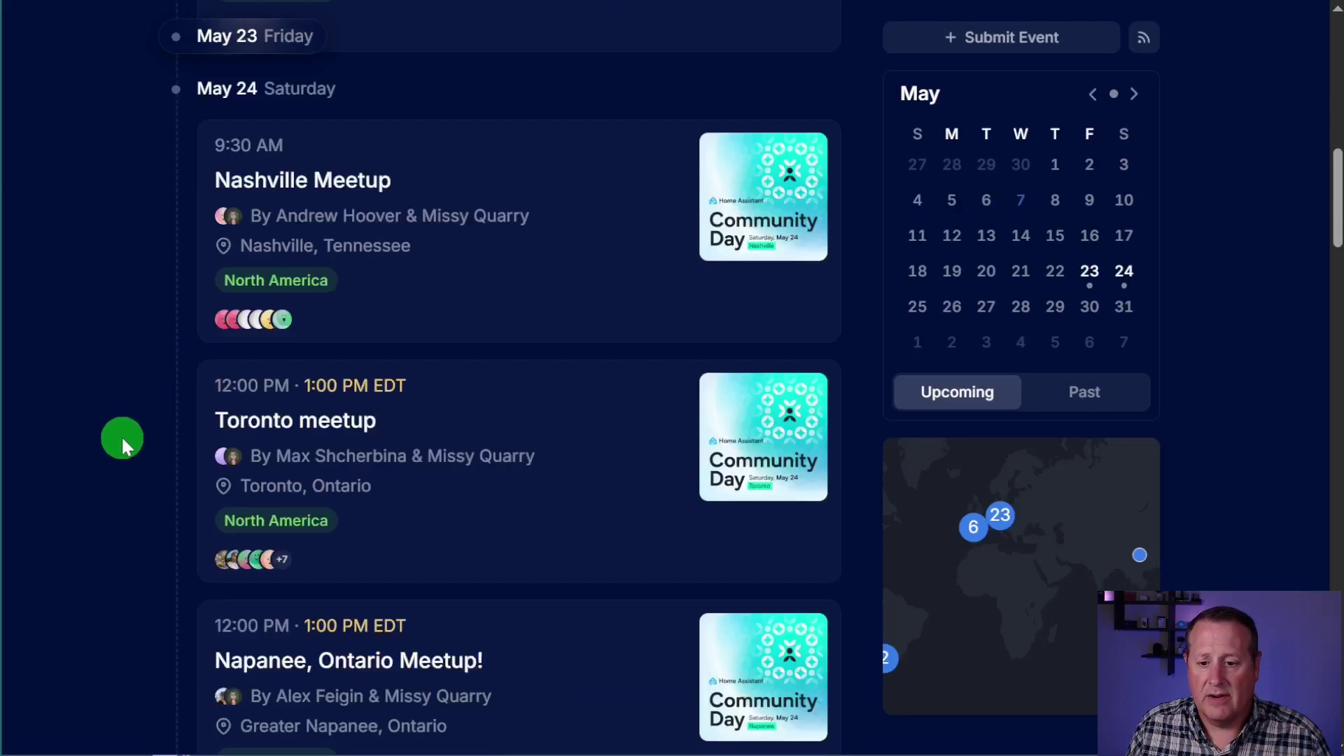
{"action": "scroll", "coordinate": [120, 435], "scroll_direction": "down", "scroll_amount": 6}
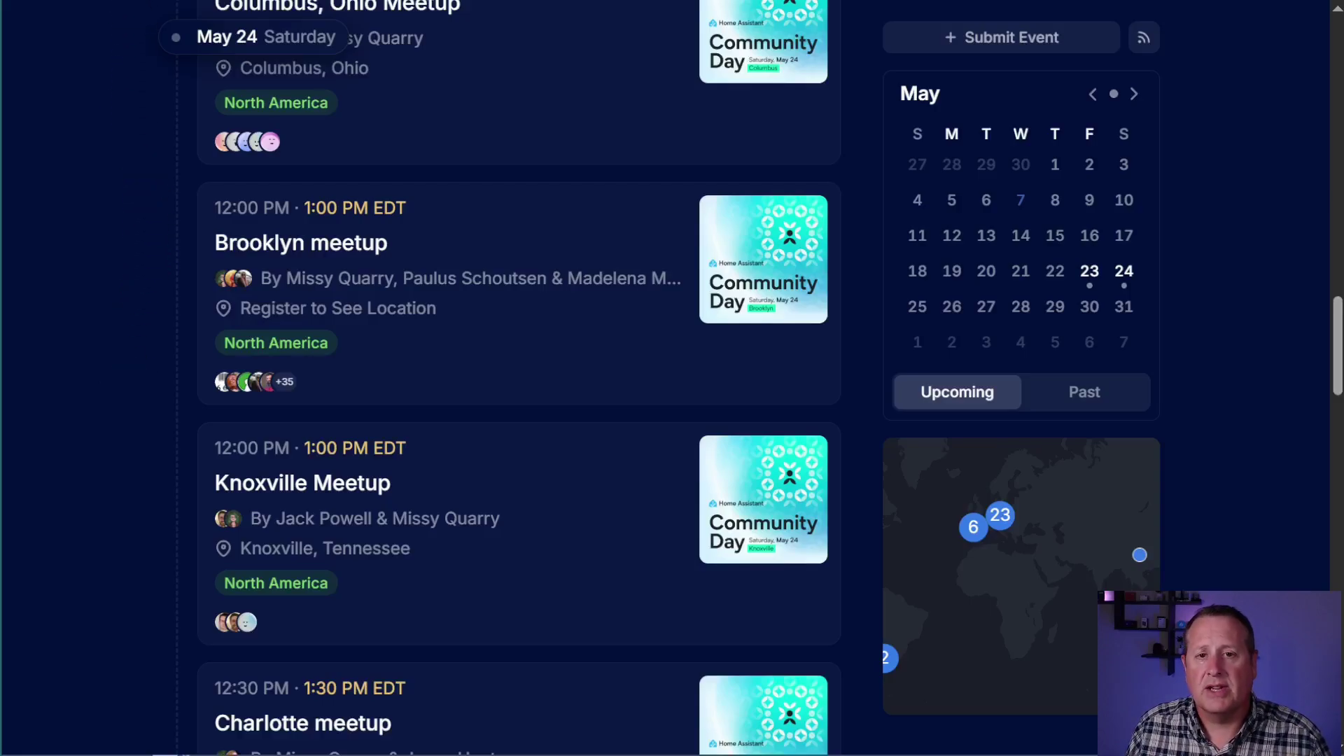
{"action": "left_click", "coordinate": [168, 2]}
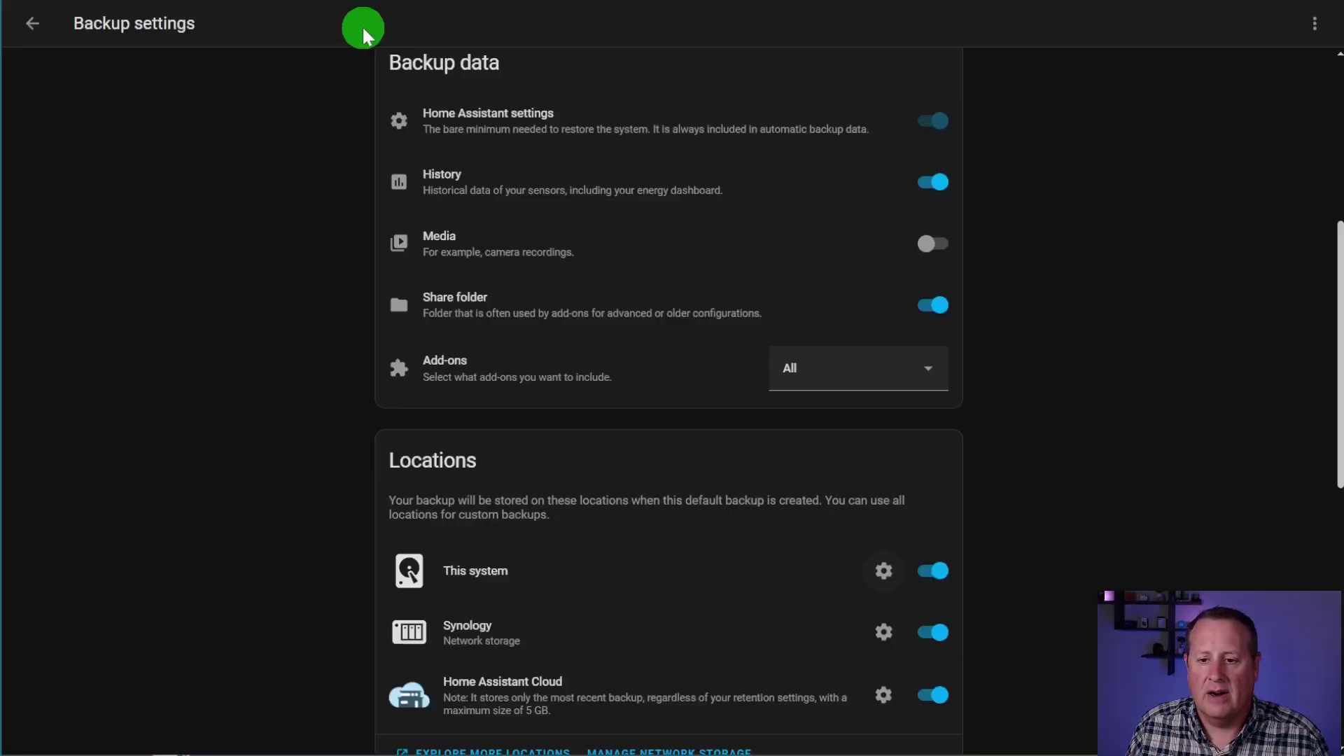
Scroll Backup settings to review automatic backups, backup data and the This system, Synology and Cloud locations
{"action": "scroll", "coordinate": [96, 553], "scroll_direction": "up", "scroll_amount": 3}
{"action": "scroll", "coordinate": [97, 553], "scroll_direction": "up", "scroll_amount": 3}
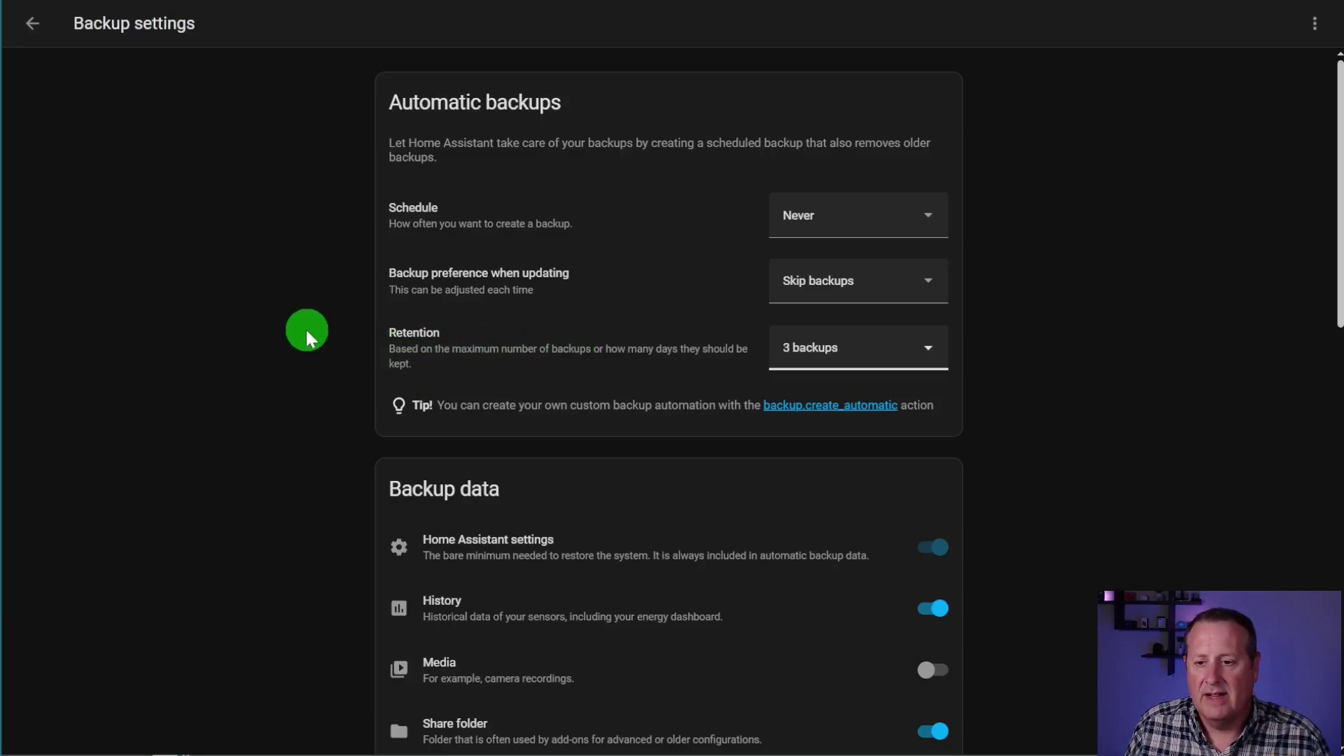
{"action": "scroll", "coordinate": [308, 335], "scroll_direction": "down", "scroll_amount": 1}
{"action": "scroll", "coordinate": [308, 335], "scroll_direction": "down", "scroll_amount": 2}
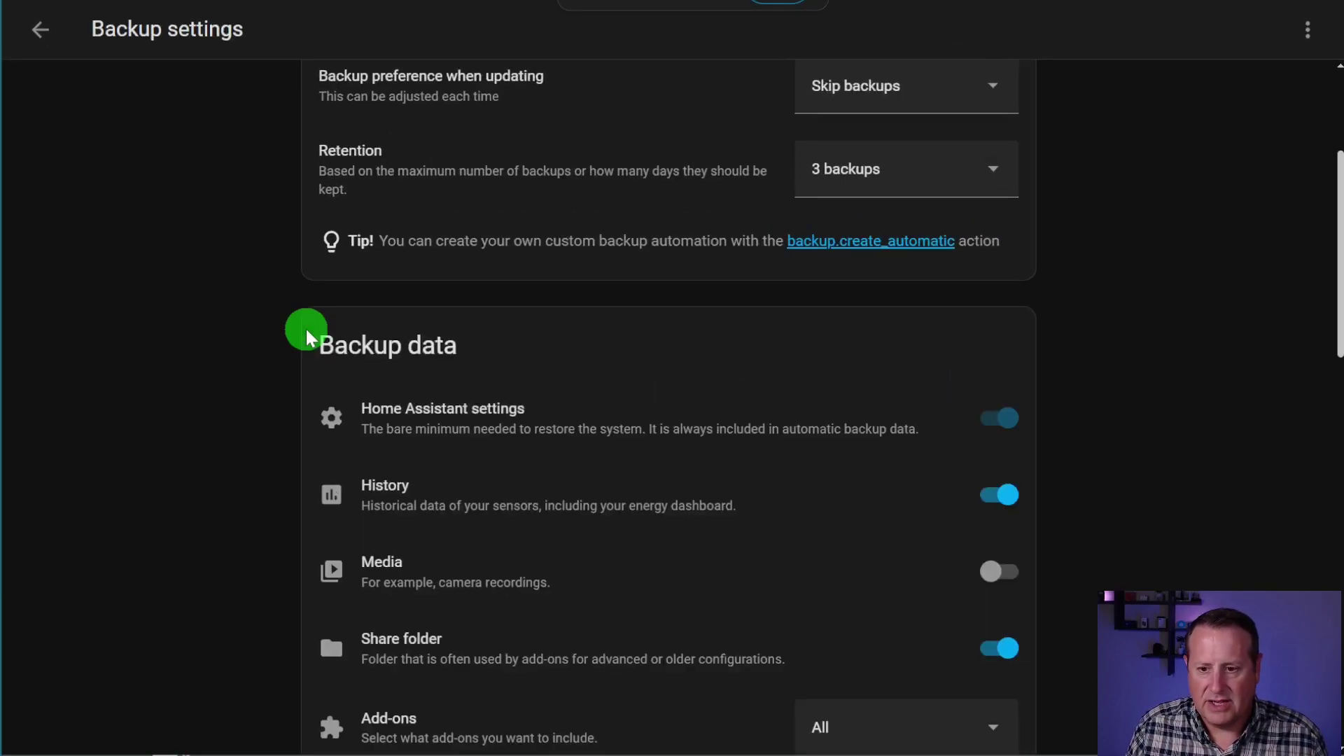
{"action": "scroll", "coordinate": [235, 306], "scroll_direction": "down", "scroll_amount": 7}
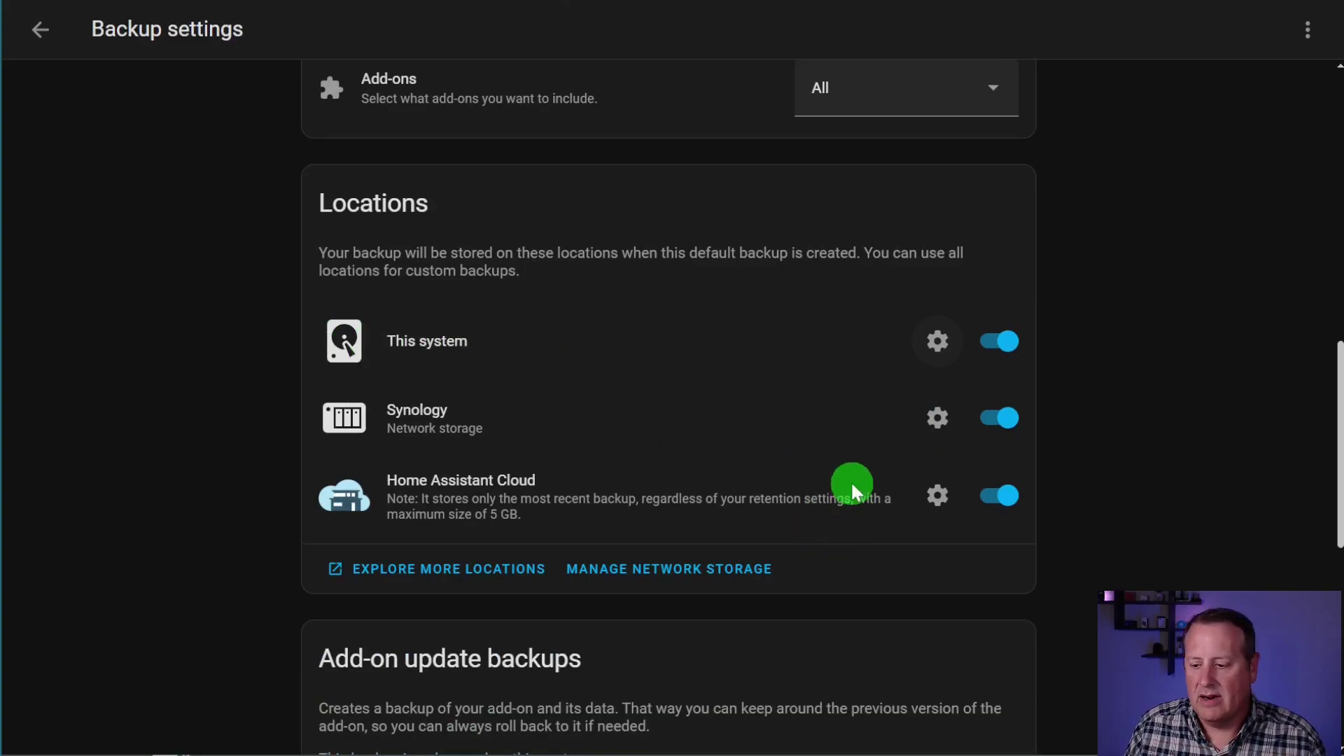
Look at Synology's location settings, then try Custom global retention before restoring it to 3 backups
{"action": "left_click", "coordinate": [937, 418]}
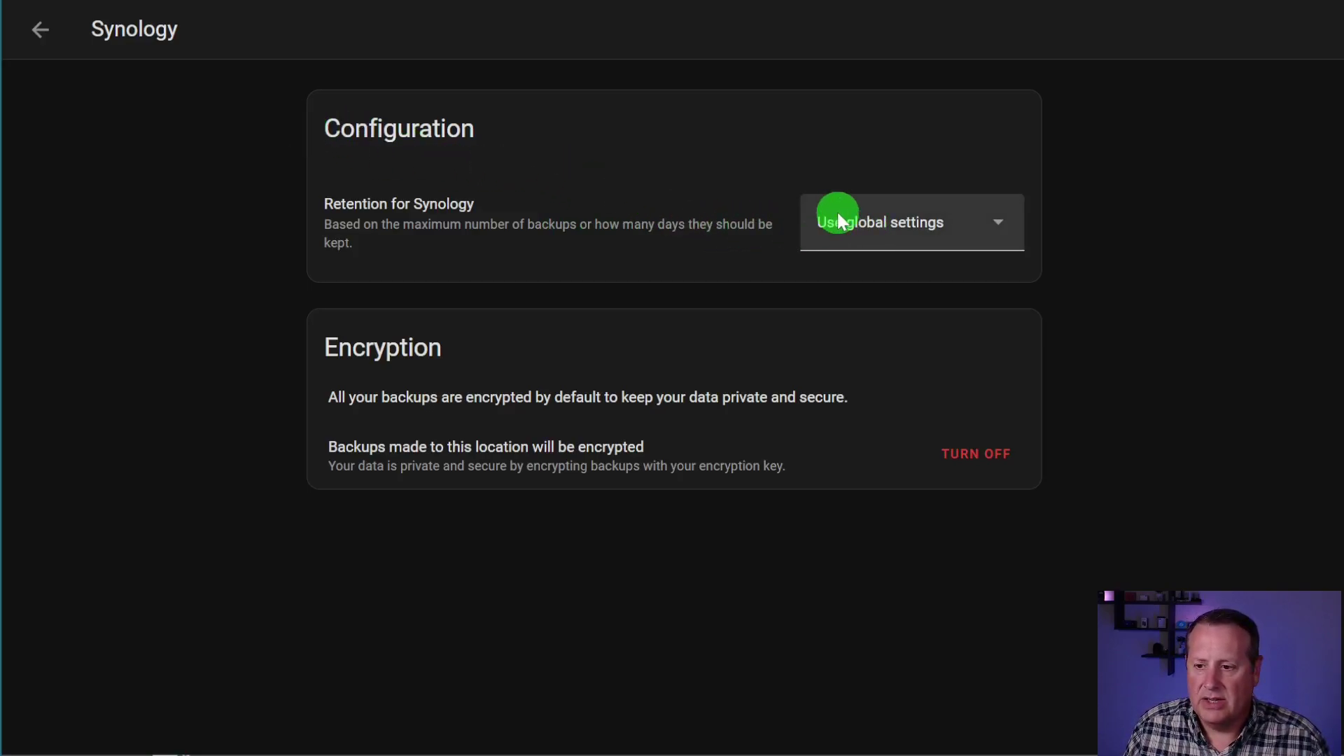
{"action": "left_click", "coordinate": [40, 30]}
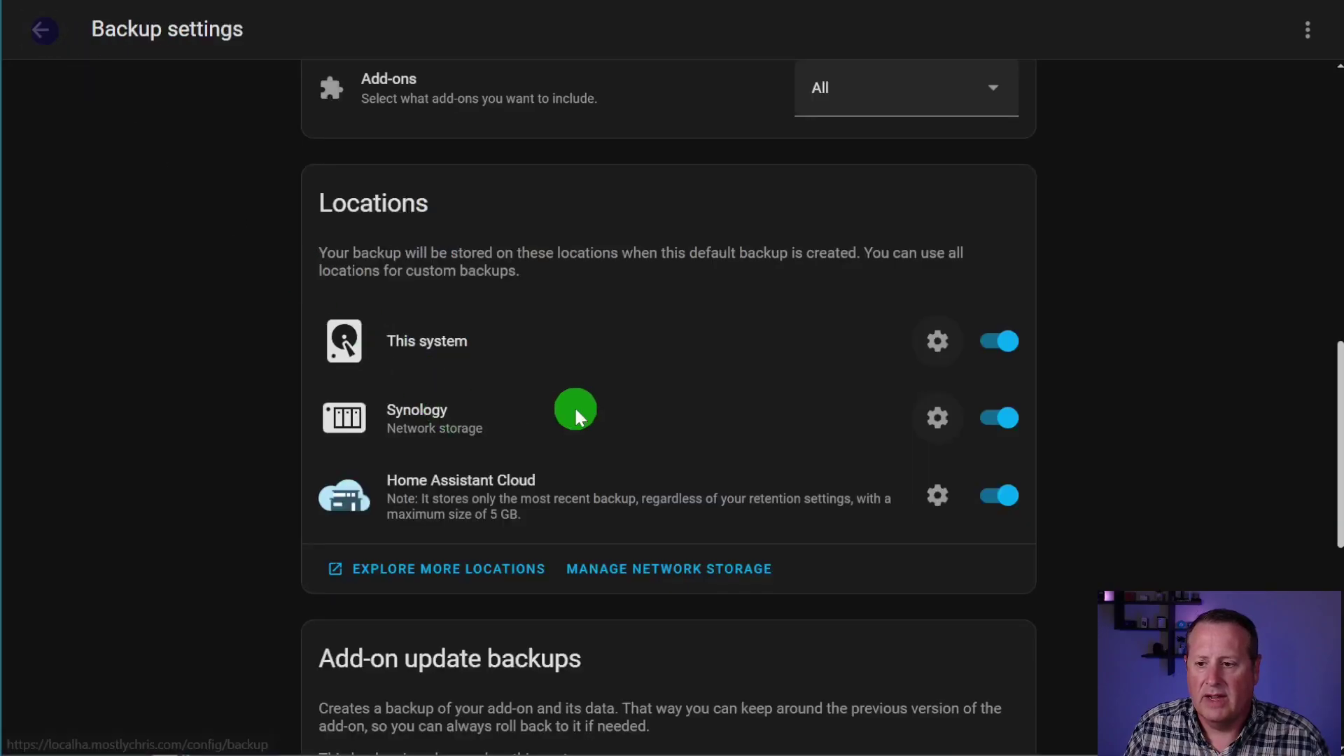
{"action": "scroll", "coordinate": [607, 392], "scroll_direction": "up", "scroll_amount": 10}
{"action": "left_click", "coordinate": [984, 420]}
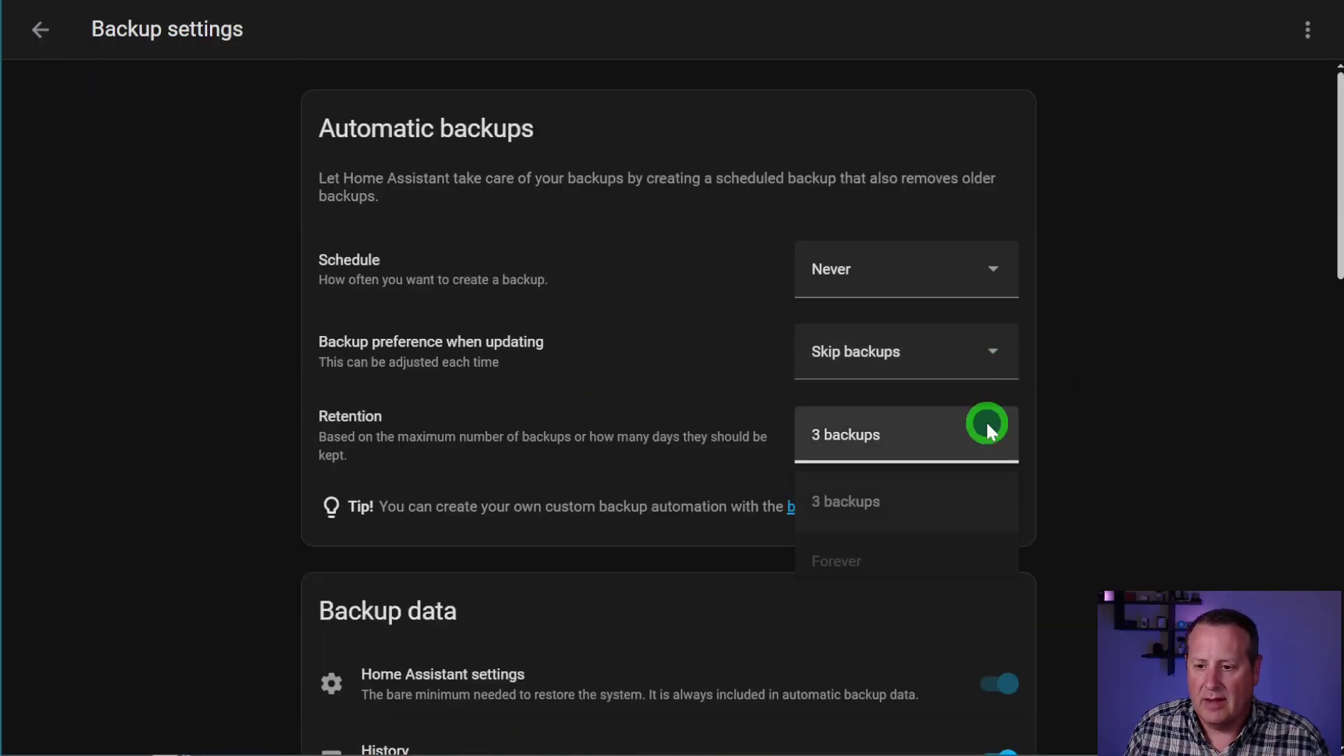
{"action": "left_click", "coordinate": [860, 619]}
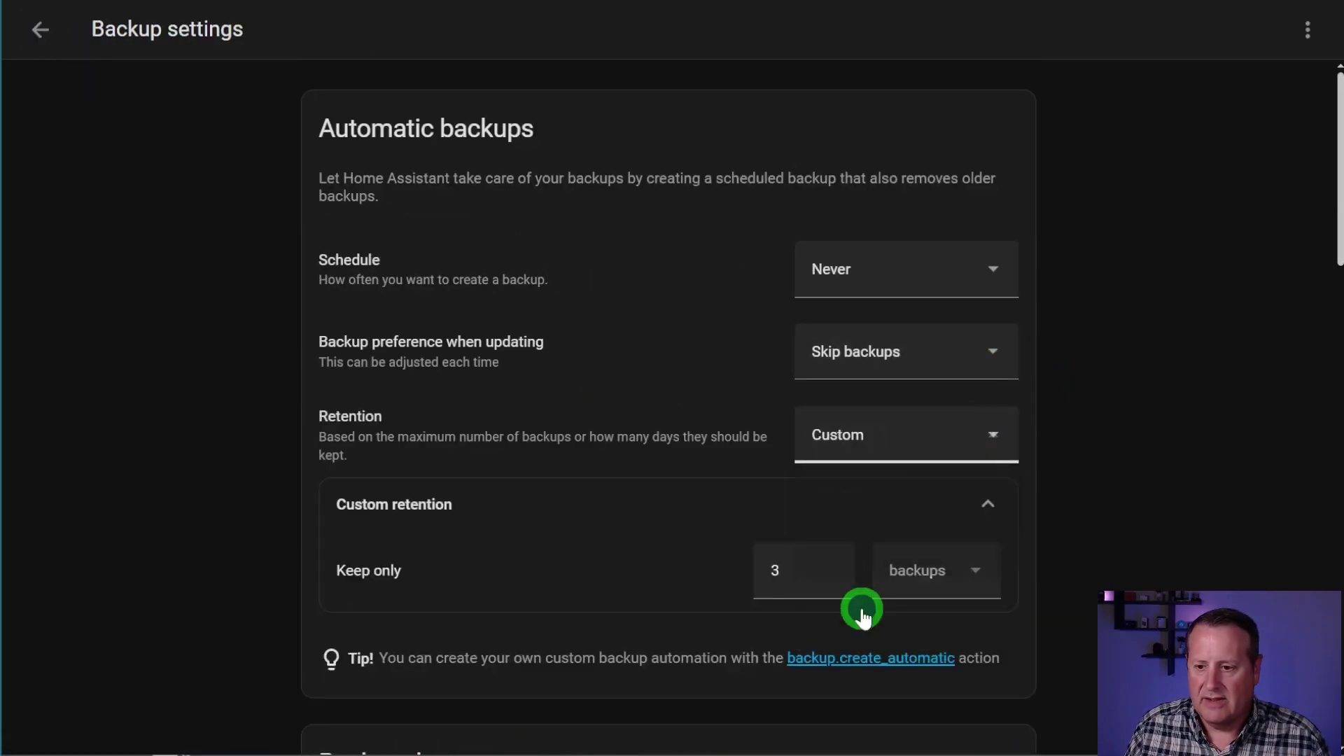
{"action": "left_click", "coordinate": [870, 439]}
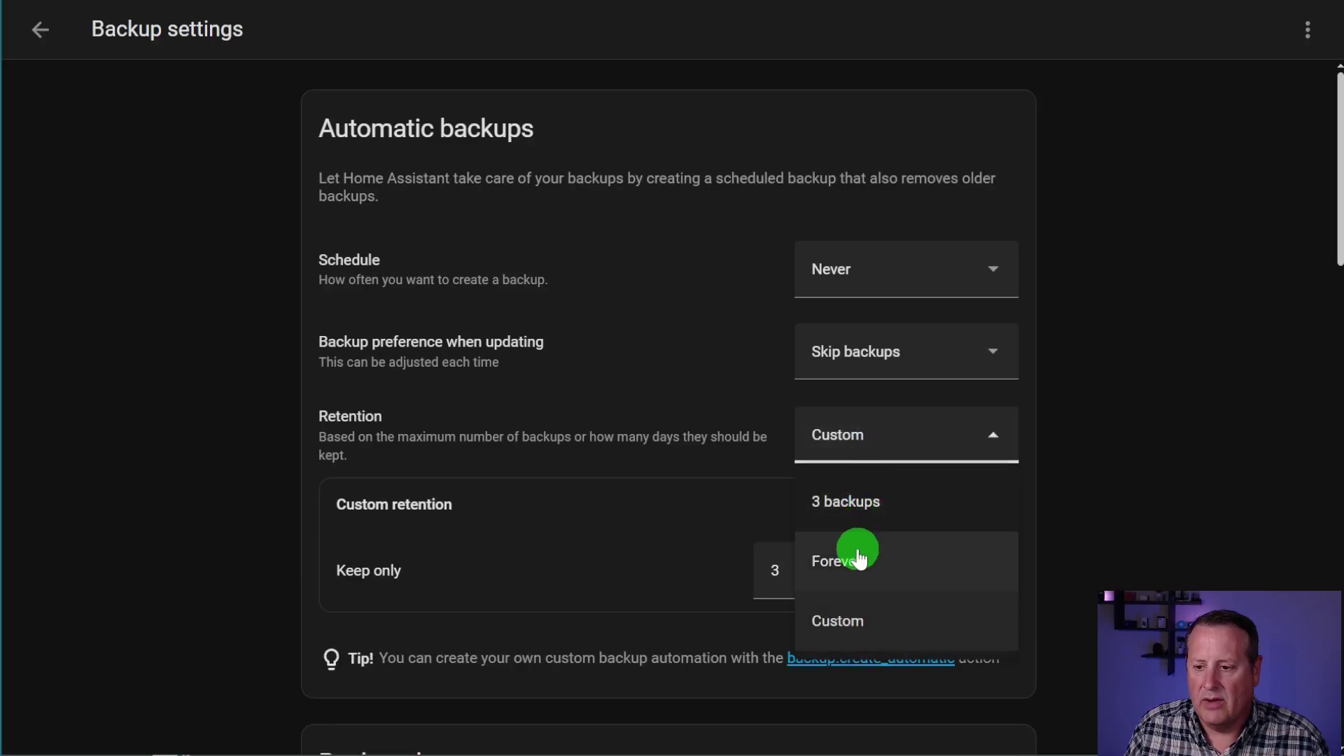
{"action": "left_click", "coordinate": [861, 504]}
Give the Synology location its own Custom retention, keeping only 10 backups
{"action": "scroll", "coordinate": [439, 424], "scroll_direction": "down", "scroll_amount": 15}
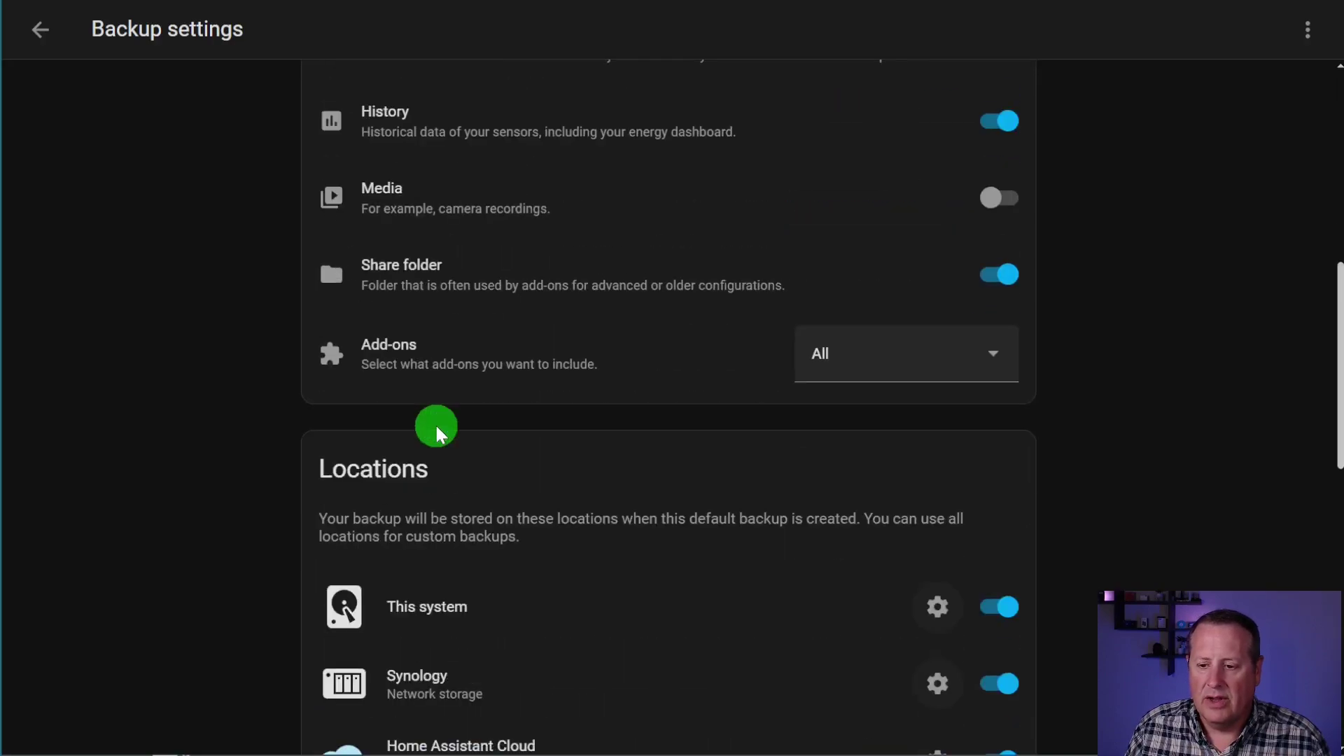
{"action": "left_click", "coordinate": [937, 257]}
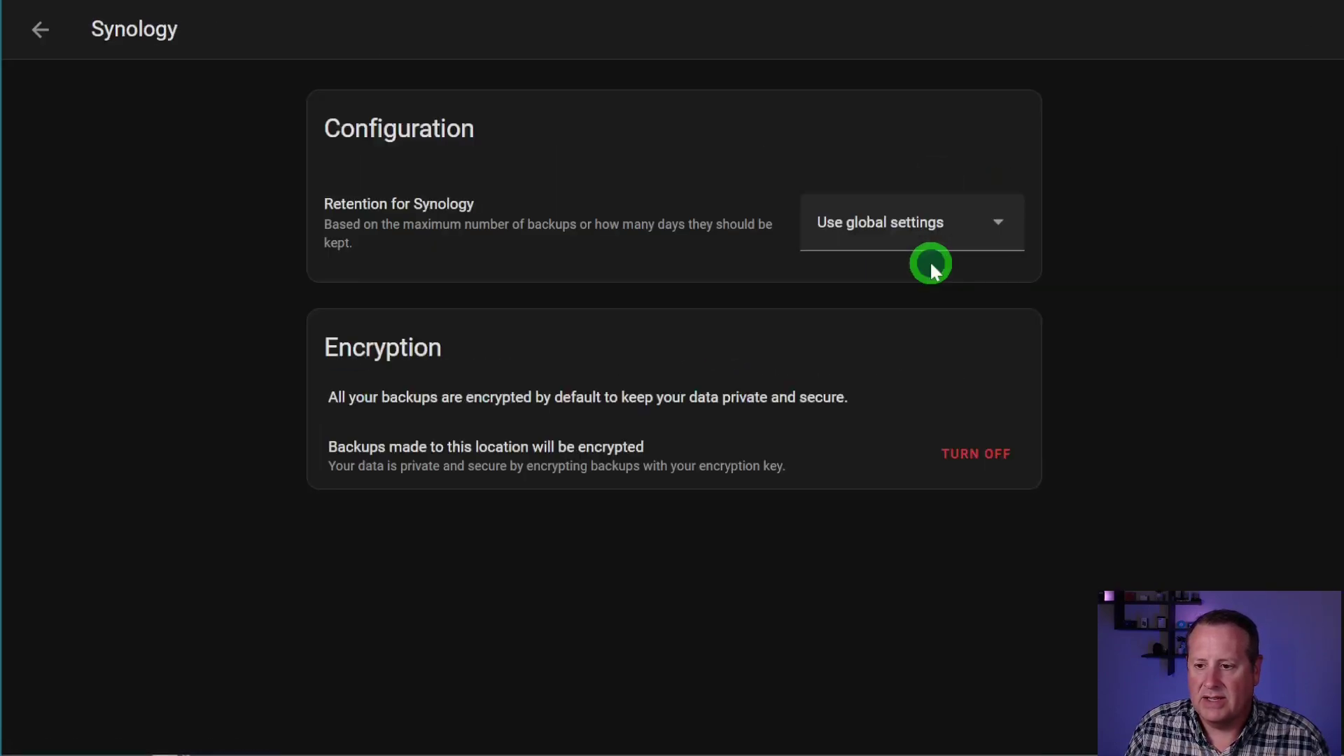
{"action": "left_click", "coordinate": [876, 229]}
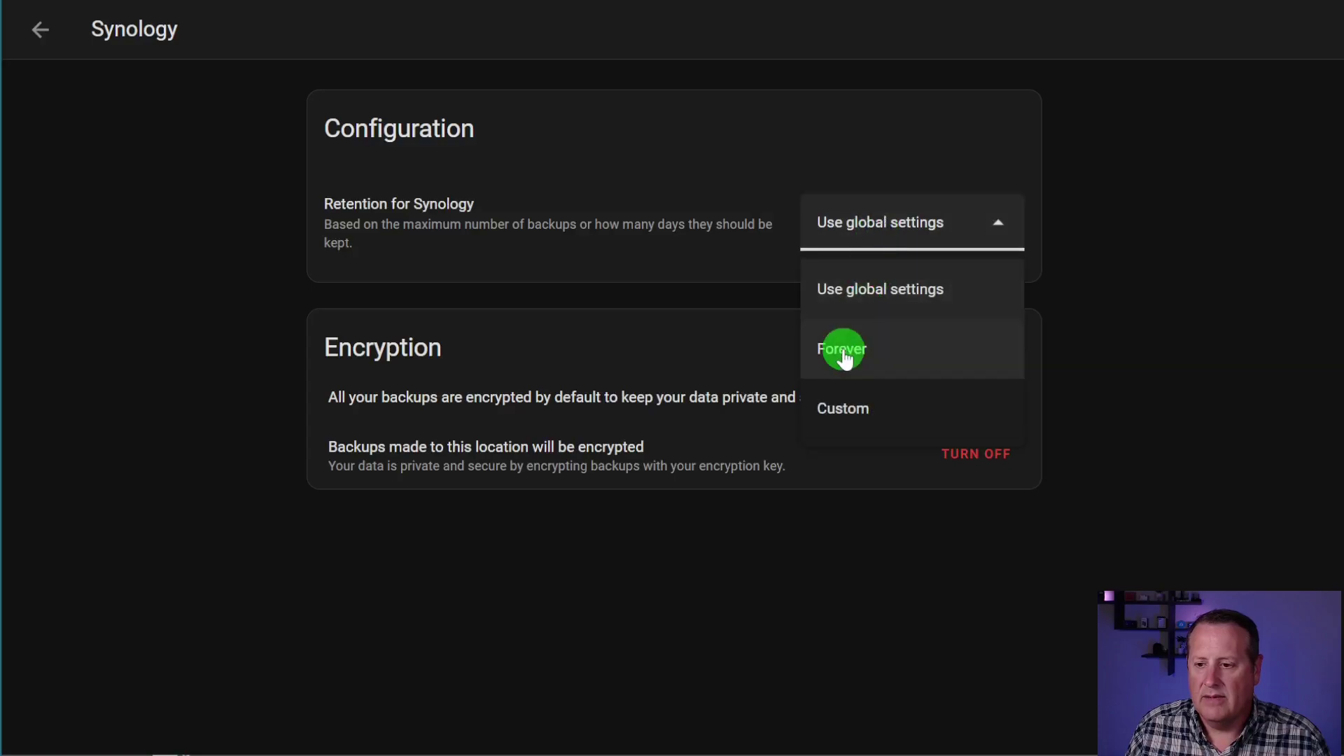
{"action": "left_click", "coordinate": [842, 405]}
{"action": "left_click_drag", "start_coordinate": [805, 363], "coordinate": [737, 368]}
{"action": "type", "text": "10"}
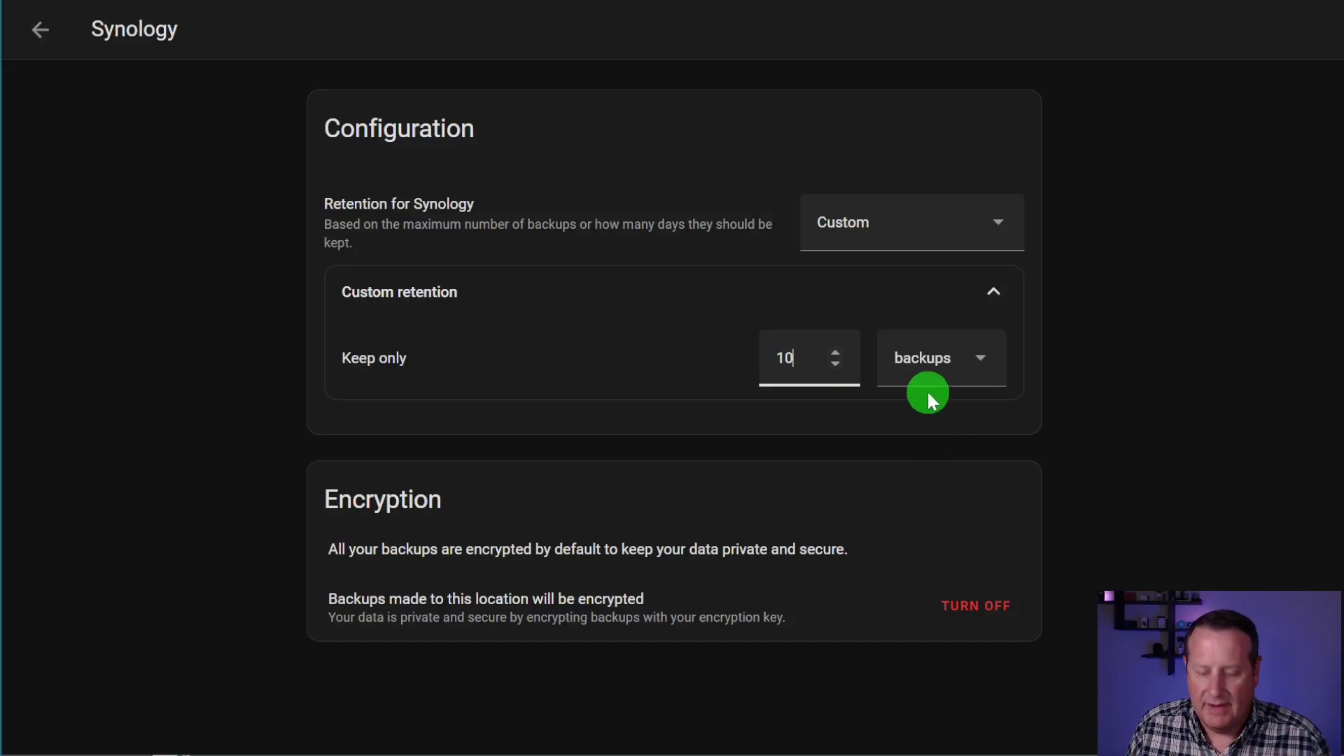
{"action": "key", "text": "Tab"}
{"action": "key", "text": "Tab"}
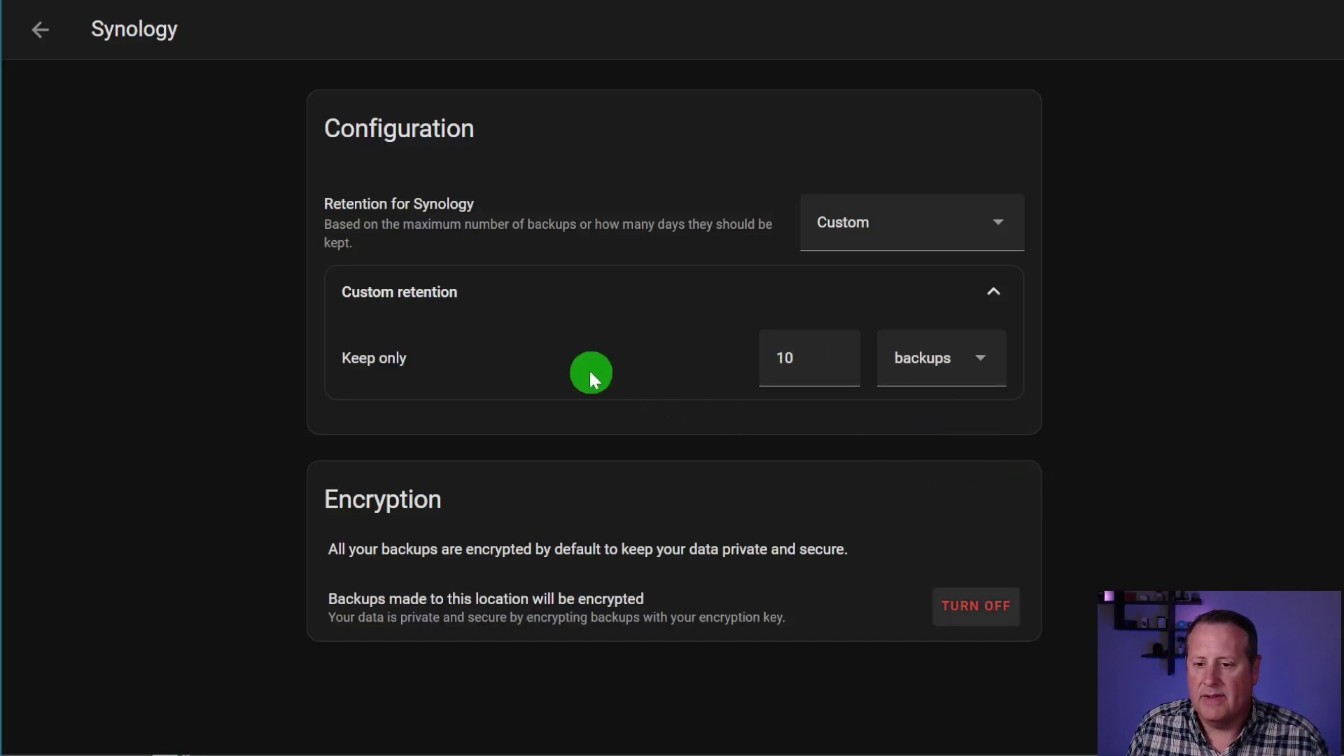
Return to Backup settings and inspect the Home Assistant Cloud location's settings
{"action": "left_click", "coordinate": [42, 30]}
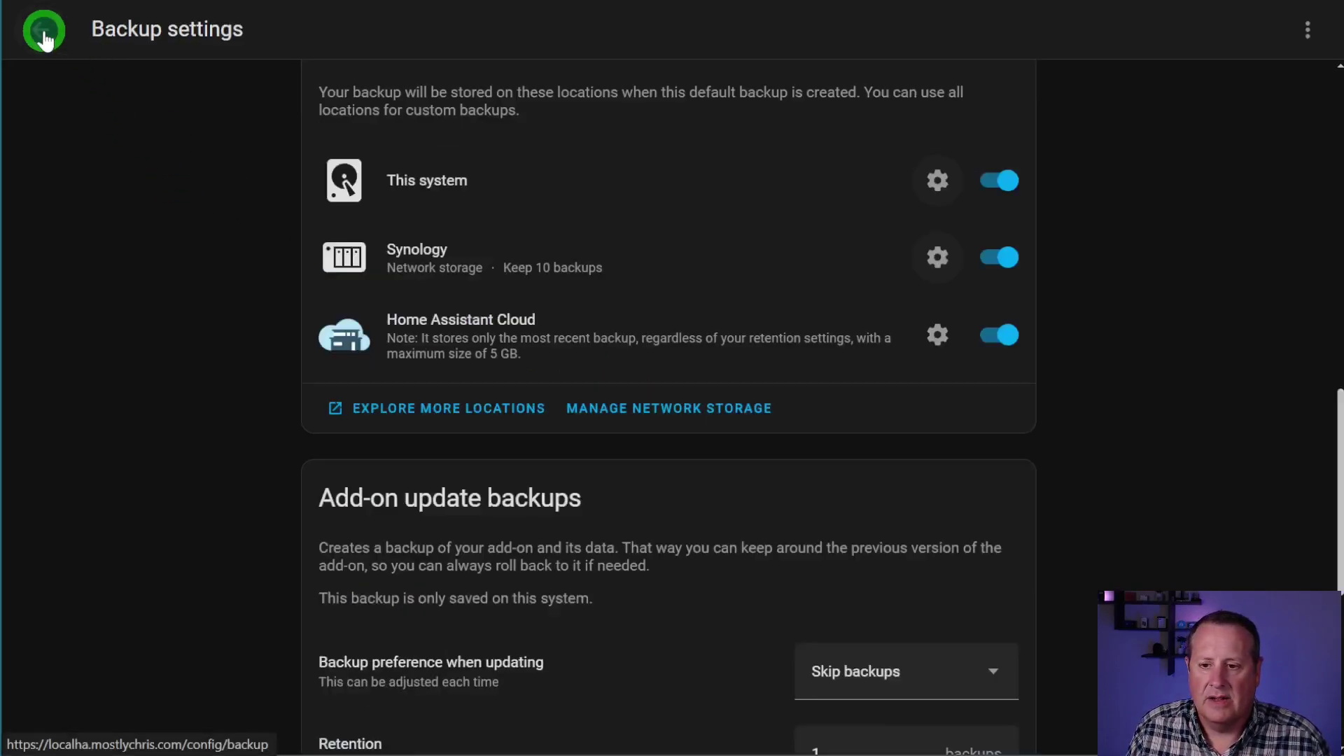
{"action": "left_click", "coordinate": [939, 334]}
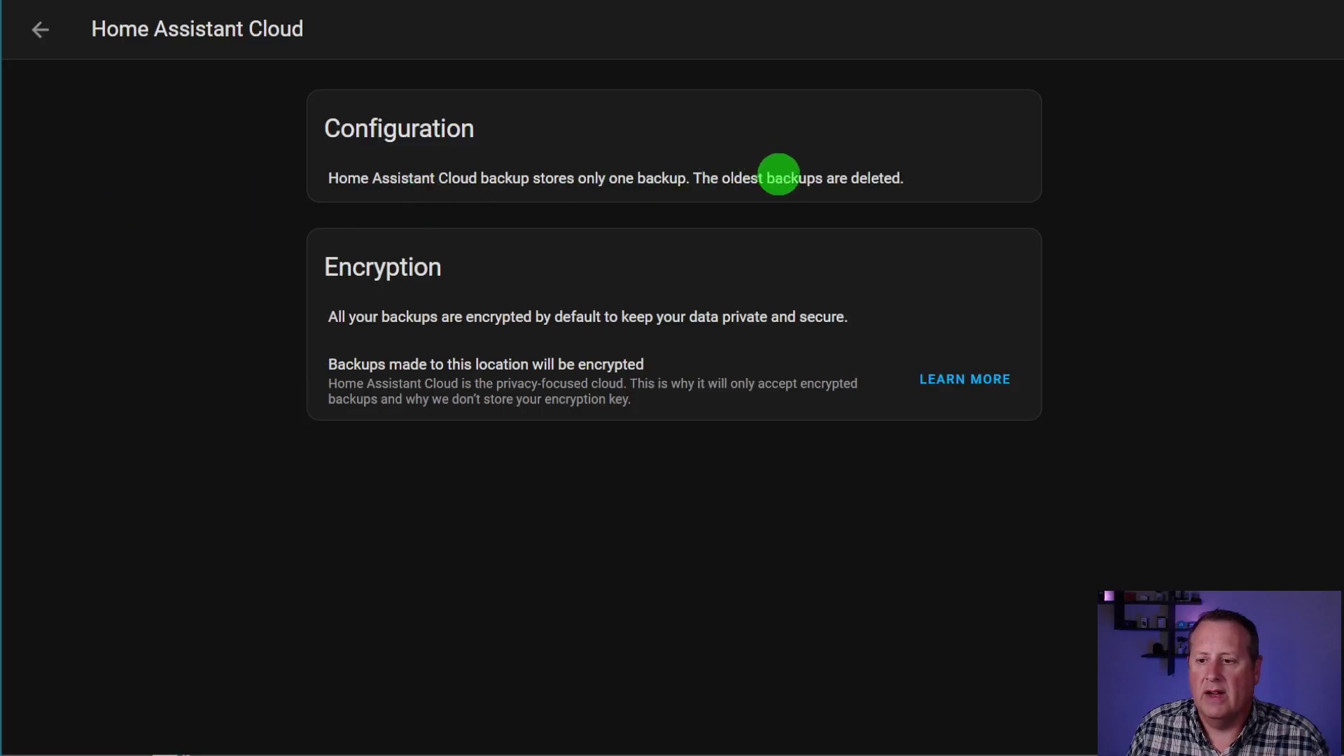
{"action": "left_click", "coordinate": [38, 30]}
{"action": "scroll", "coordinate": [833, 464], "scroll_direction": "down", "scroll_amount": 3}
{"action": "scroll", "coordinate": [787, 465], "scroll_direction": "down", "scroll_amount": 4}
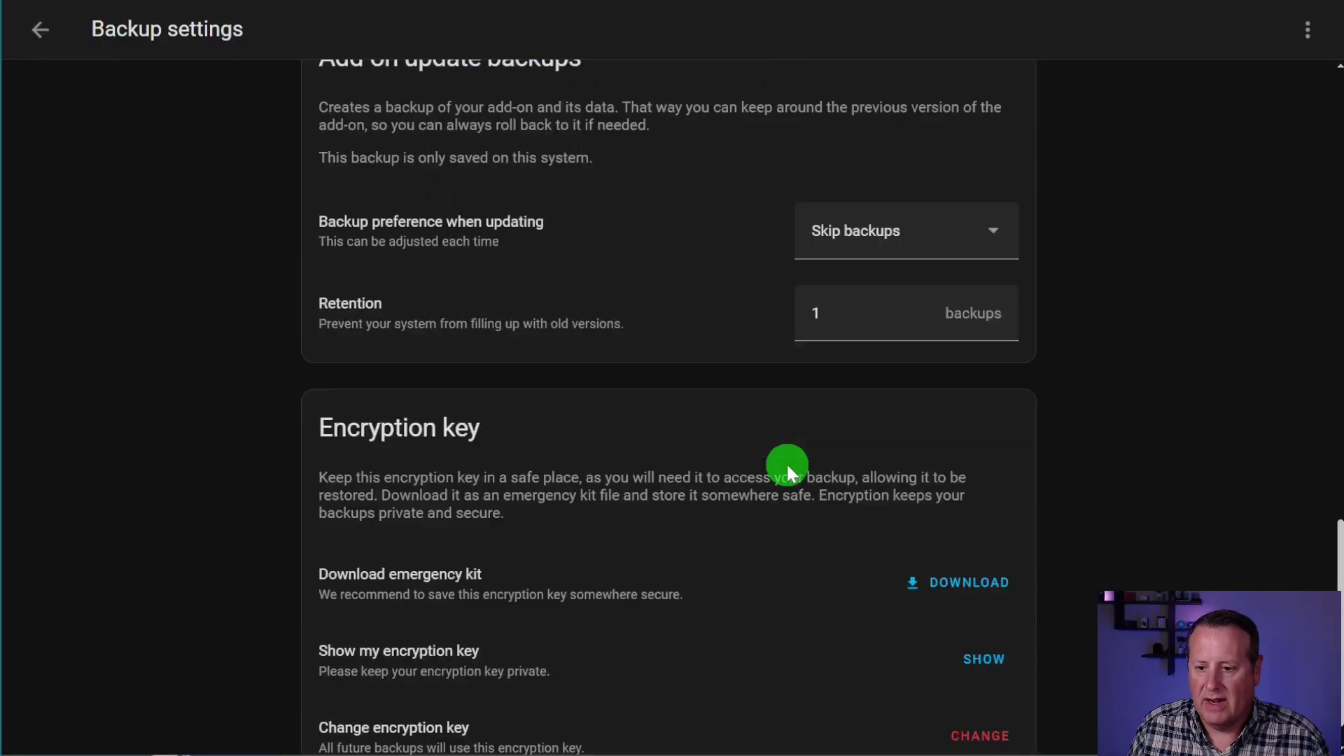
{"action": "scroll", "coordinate": [787, 465], "scroll_direction": "up", "scroll_amount": 10}
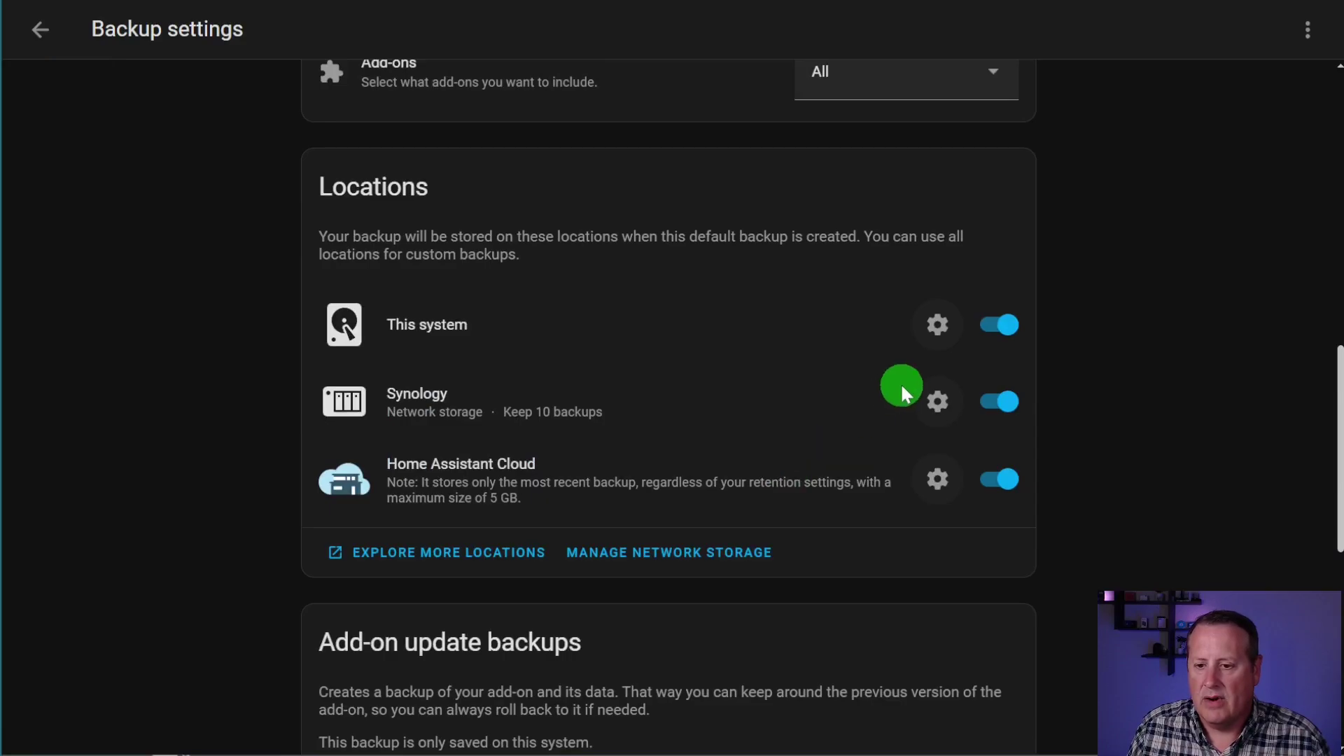
Set the This system location to Custom retention keeping 2 backups, then return to Backup settings
{"action": "left_click", "coordinate": [938, 334]}
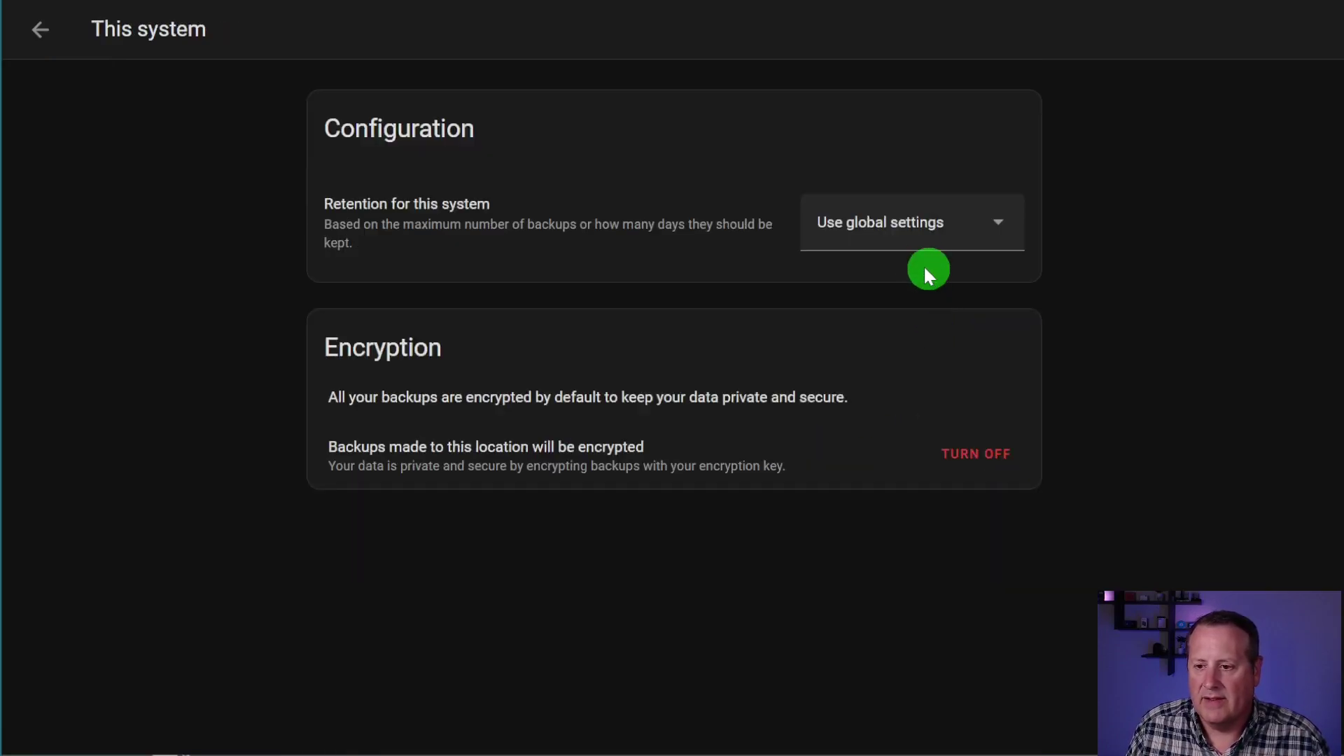
{"action": "left_click", "coordinate": [924, 241]}
{"action": "left_click", "coordinate": [860, 405]}
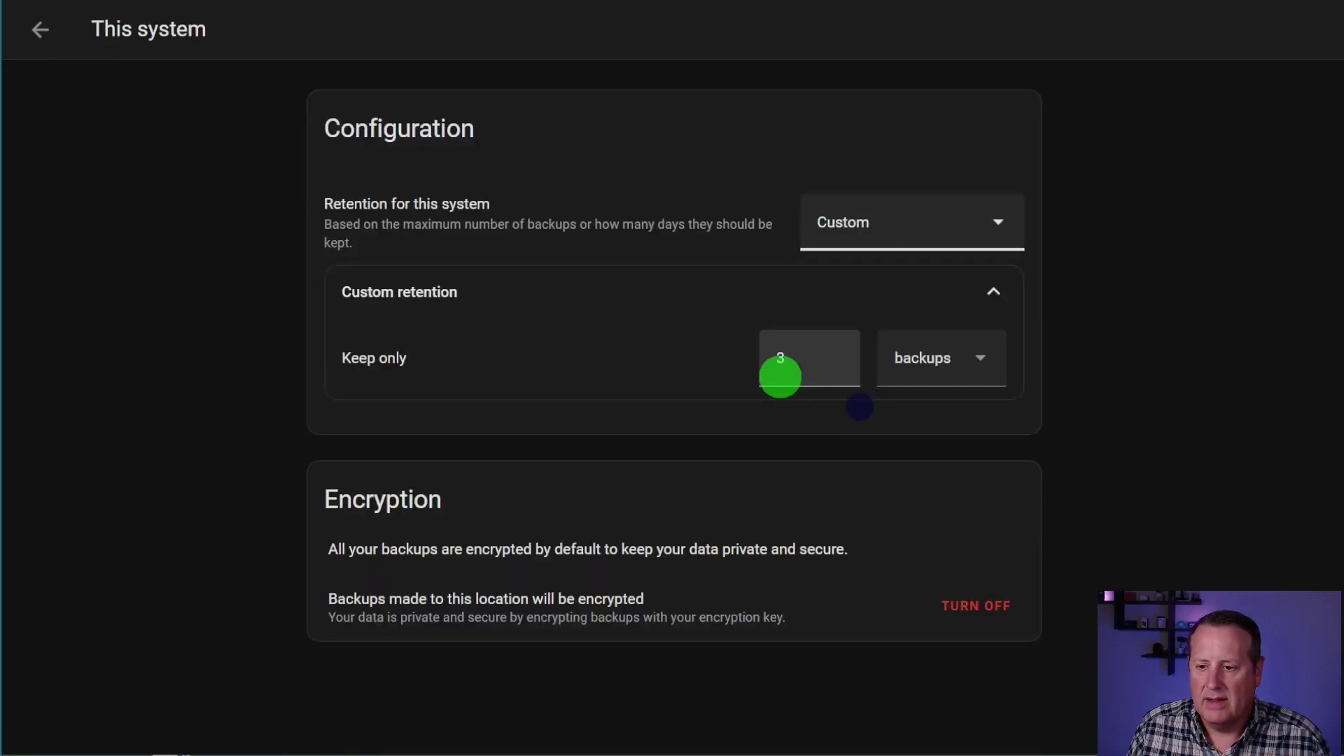
{"action": "left_click", "coordinate": [807, 365]}
{"action": "key", "text": "Down"}
{"action": "key", "text": "Tab"}
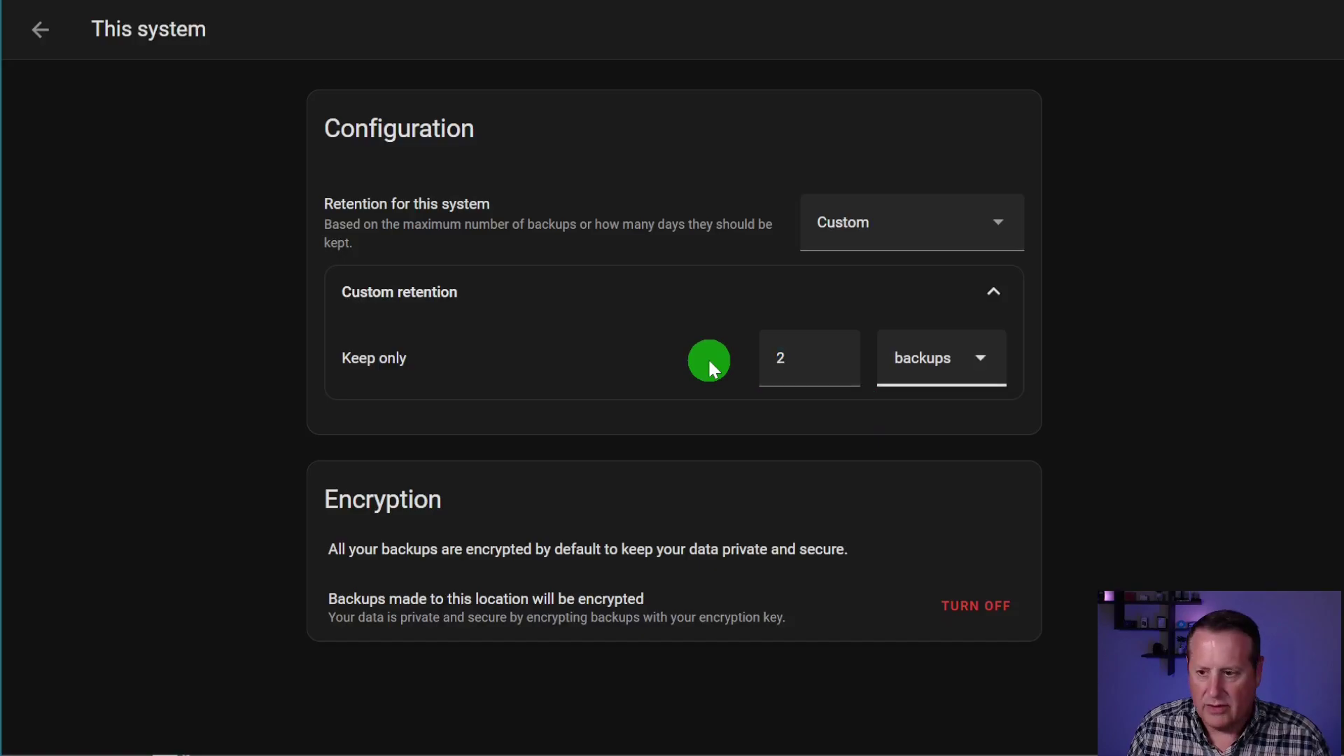
{"action": "left_click", "coordinate": [37, 33]}
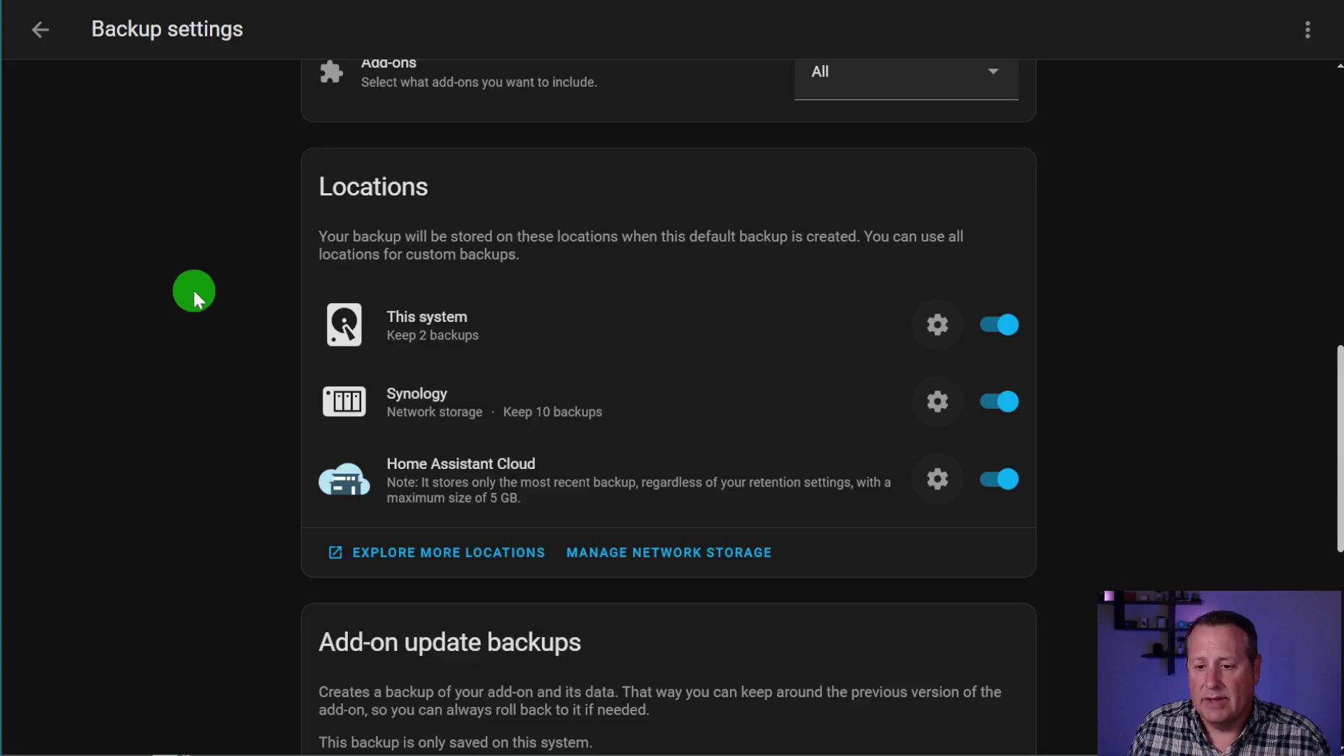
Navigate back to the main Settings page and open the Z-Wave JS UI update details
{"action": "scroll", "coordinate": [192, 288], "scroll_direction": "up", "scroll_amount": 9}
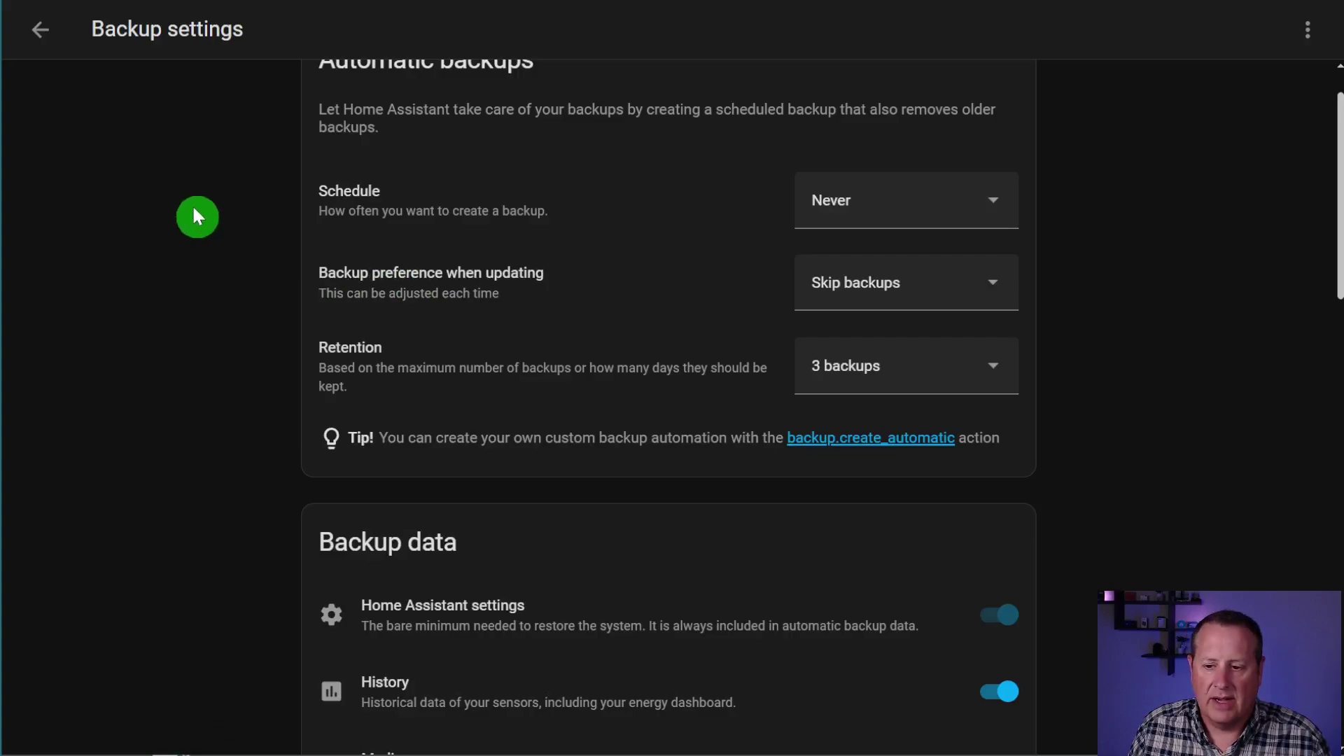
{"action": "left_click", "coordinate": [40, 31]}
{"action": "left_click", "coordinate": [42, 39]}
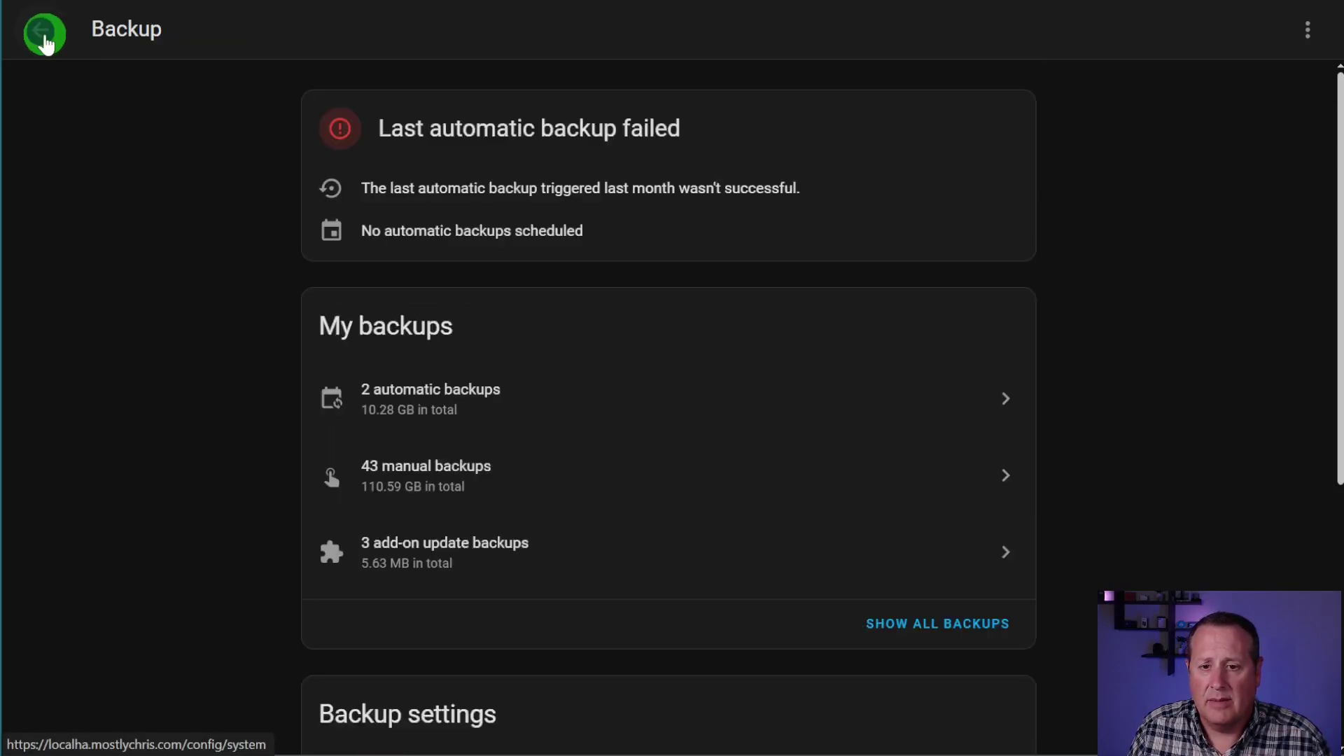
{"action": "left_click", "coordinate": [43, 44]}
{"action": "left_click", "coordinate": [42, 30]}
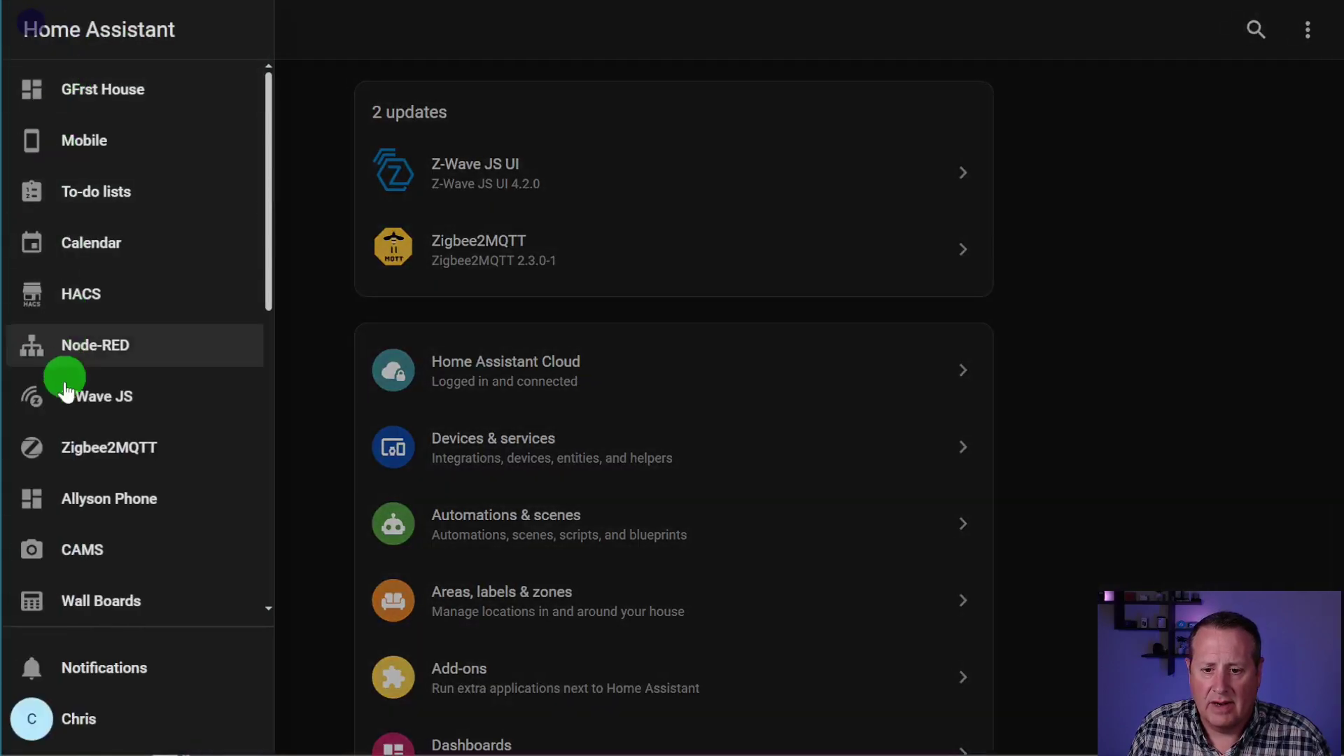
{"action": "scroll", "coordinate": [60, 378], "scroll_direction": "down", "scroll_amount": 10}
{"action": "left_click", "coordinate": [62, 586]}
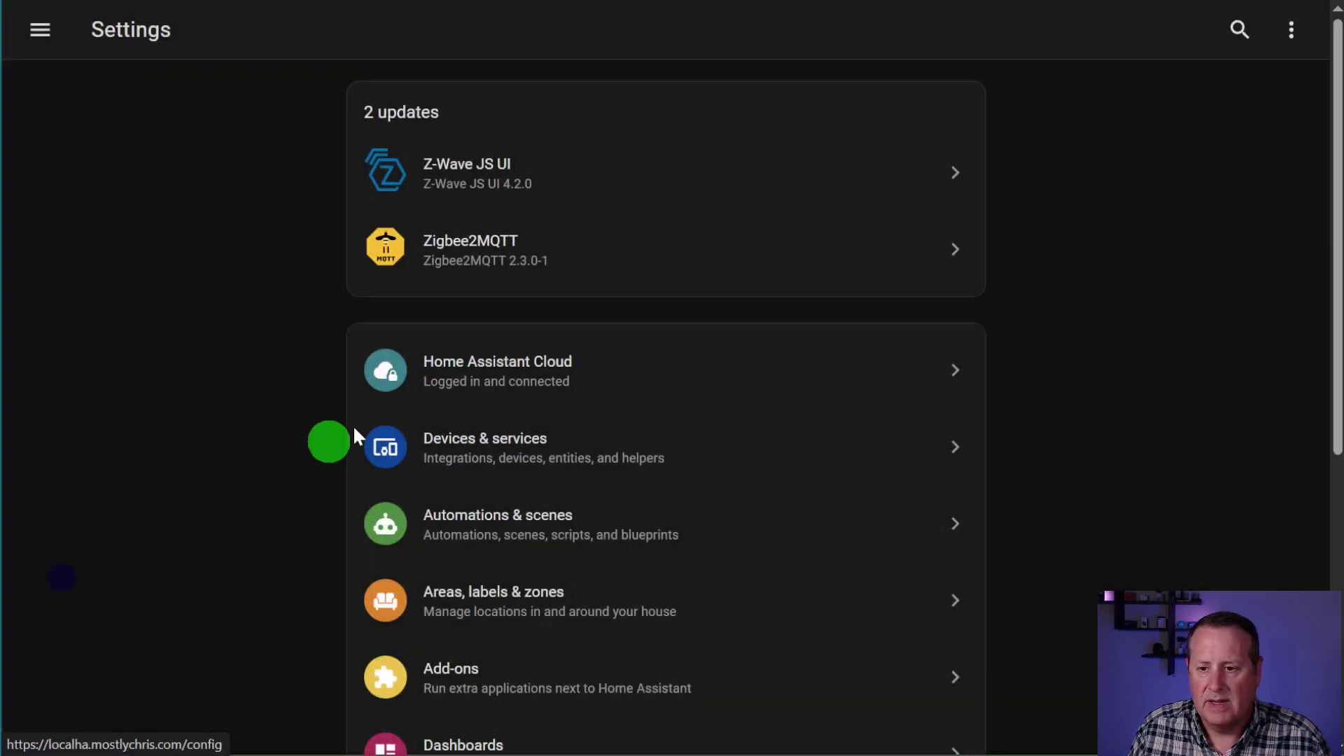
{"action": "left_click", "coordinate": [495, 186]}
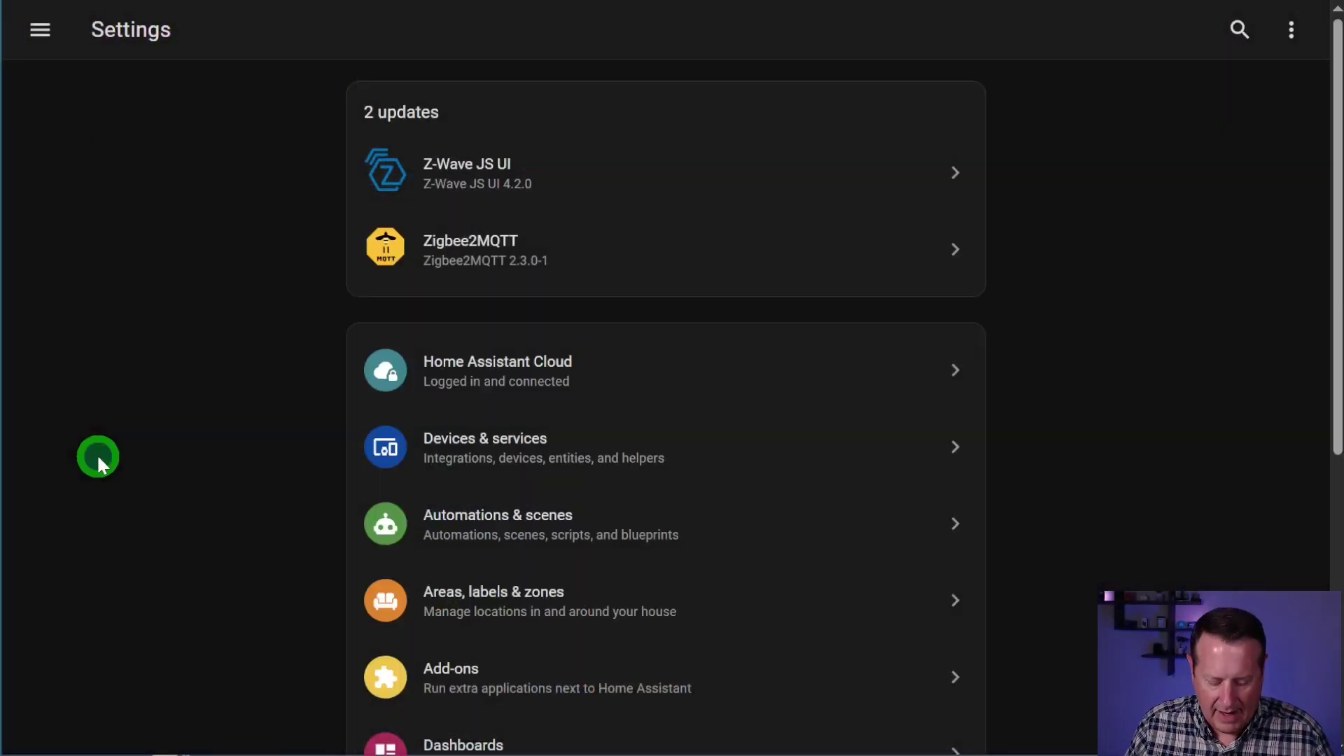
Open Backups from the command palette ('cback'), then open the full backup settings page
{"action": "type", "text": "cback"}
{"action": "key", "text": "Down"}
{"action": "key", "text": "Return"}
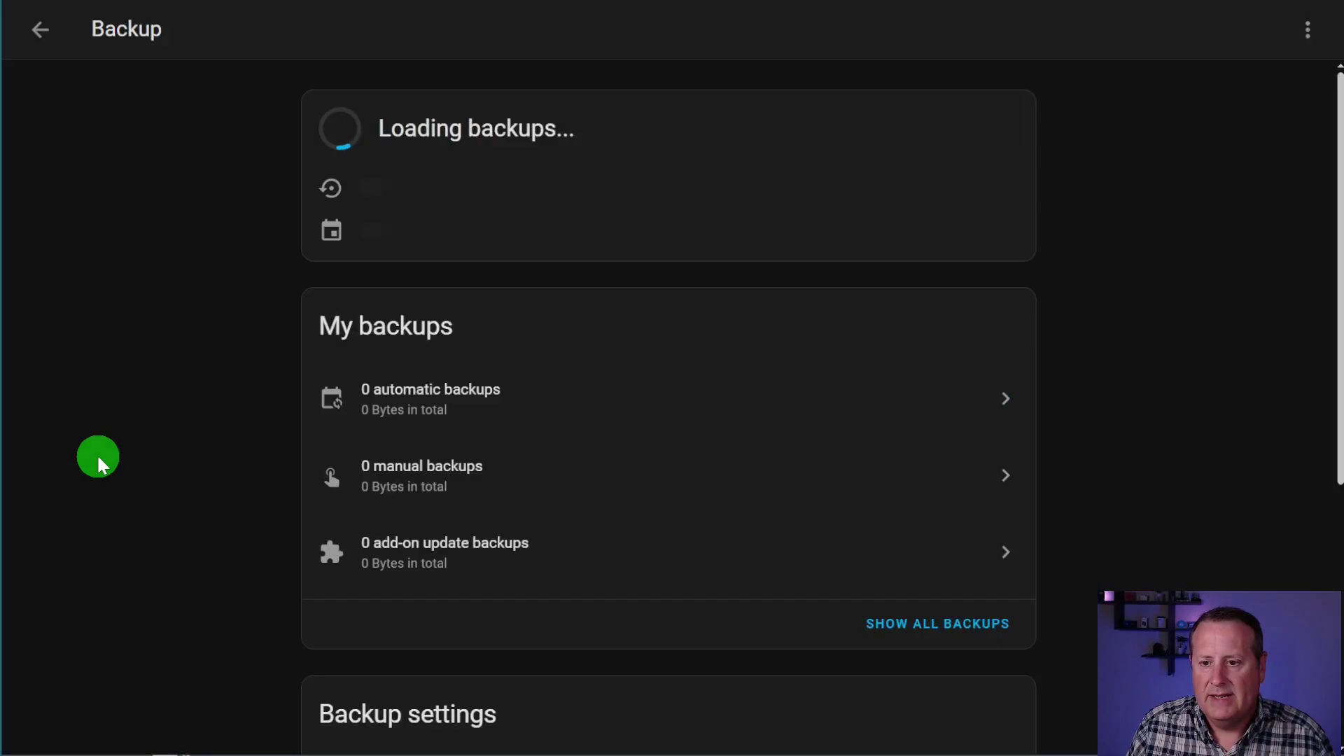
{"action": "scroll", "coordinate": [441, 420], "scroll_direction": "down", "scroll_amount": 6}
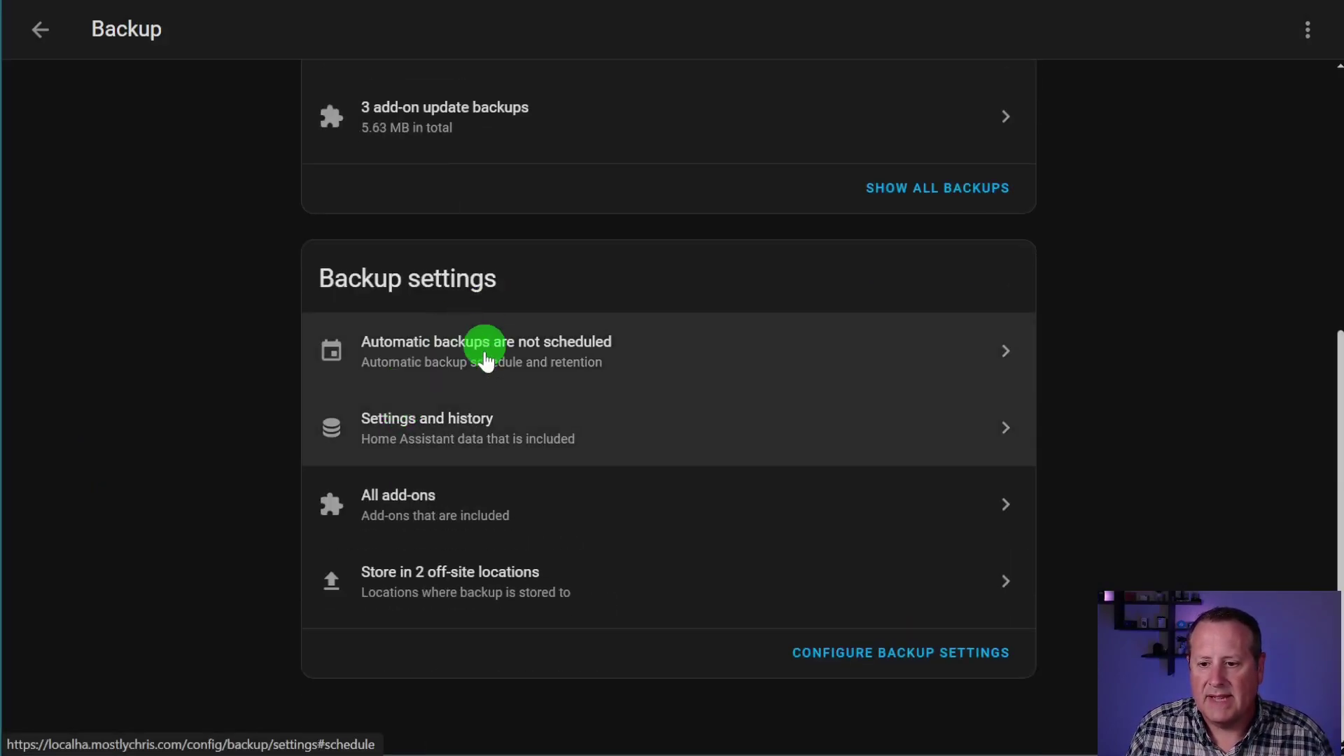
{"action": "left_click", "coordinate": [471, 441]}
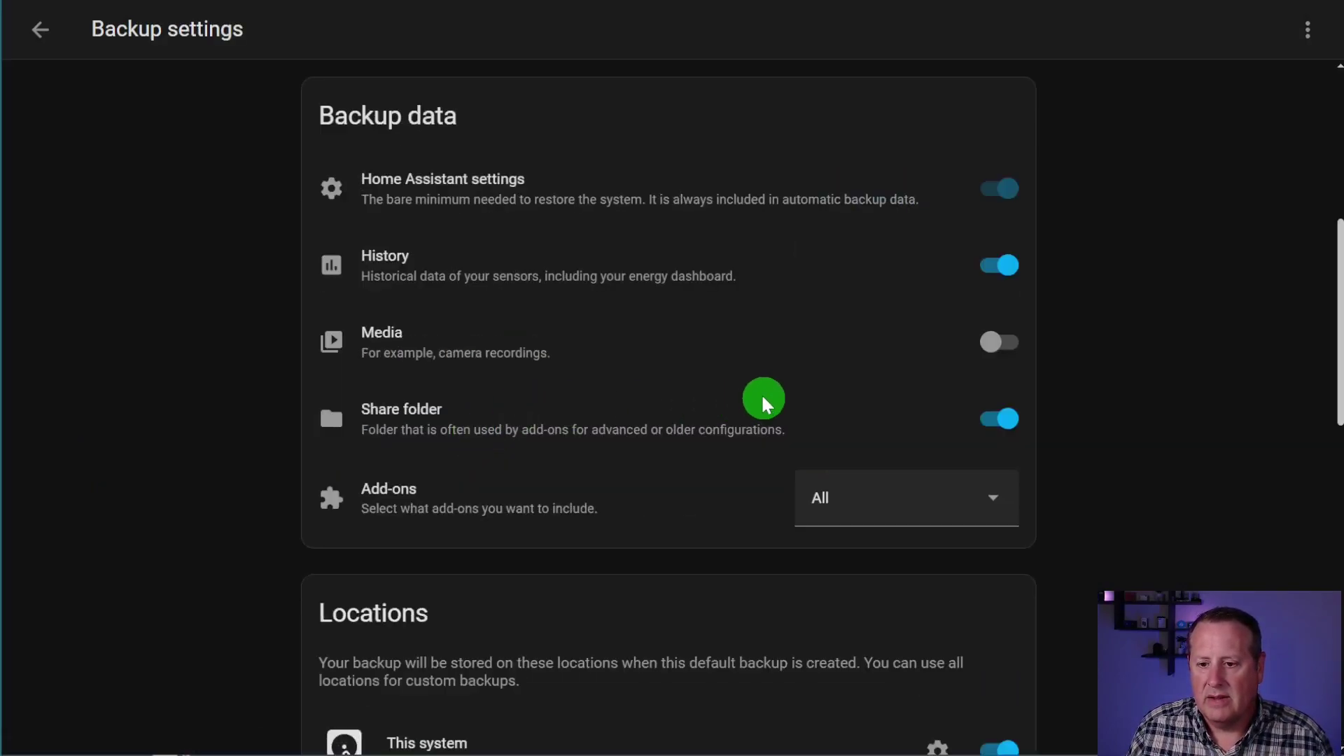
{"action": "scroll", "coordinate": [647, 377], "scroll_direction": "down", "scroll_amount": 9}
{"action": "scroll", "coordinate": [647, 377], "scroll_direction": "up", "scroll_amount": 15}
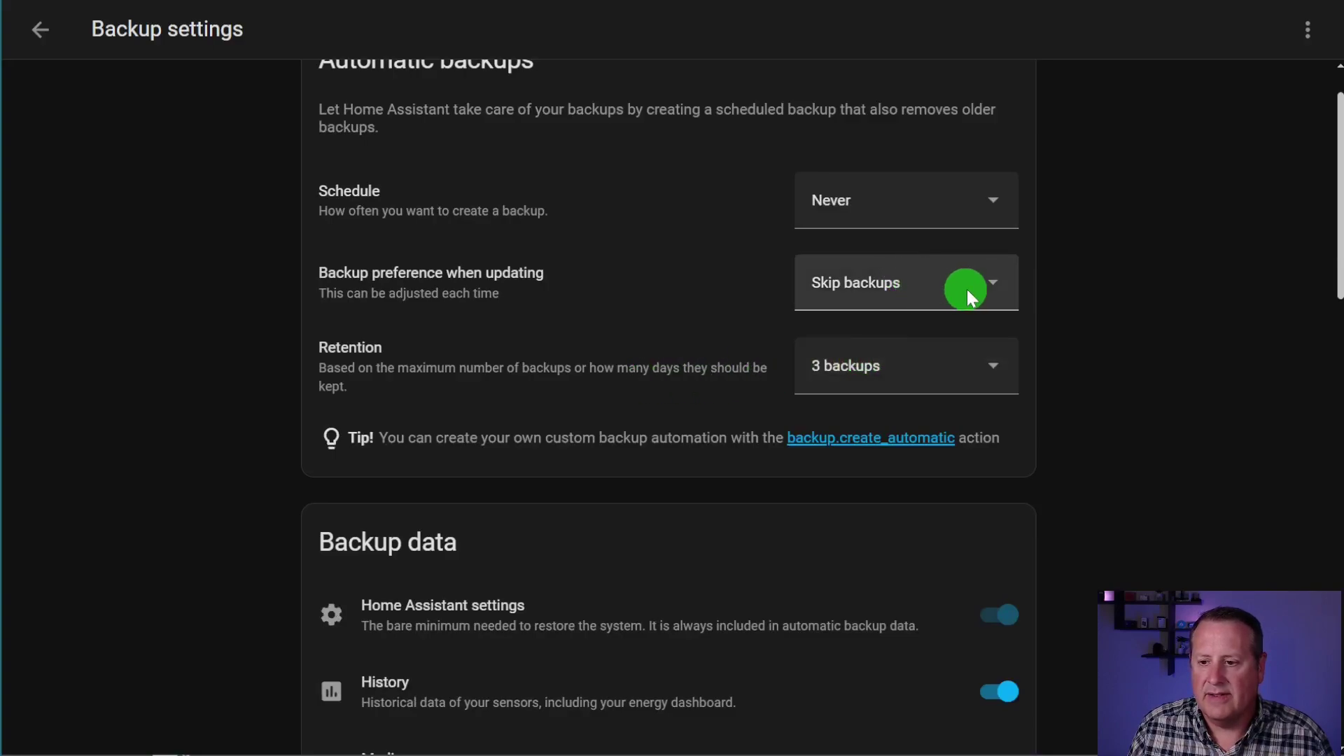
Set backup preference when updating to Backup before update, then return to the main Settings page
{"action": "left_click", "coordinate": [1007, 283]}
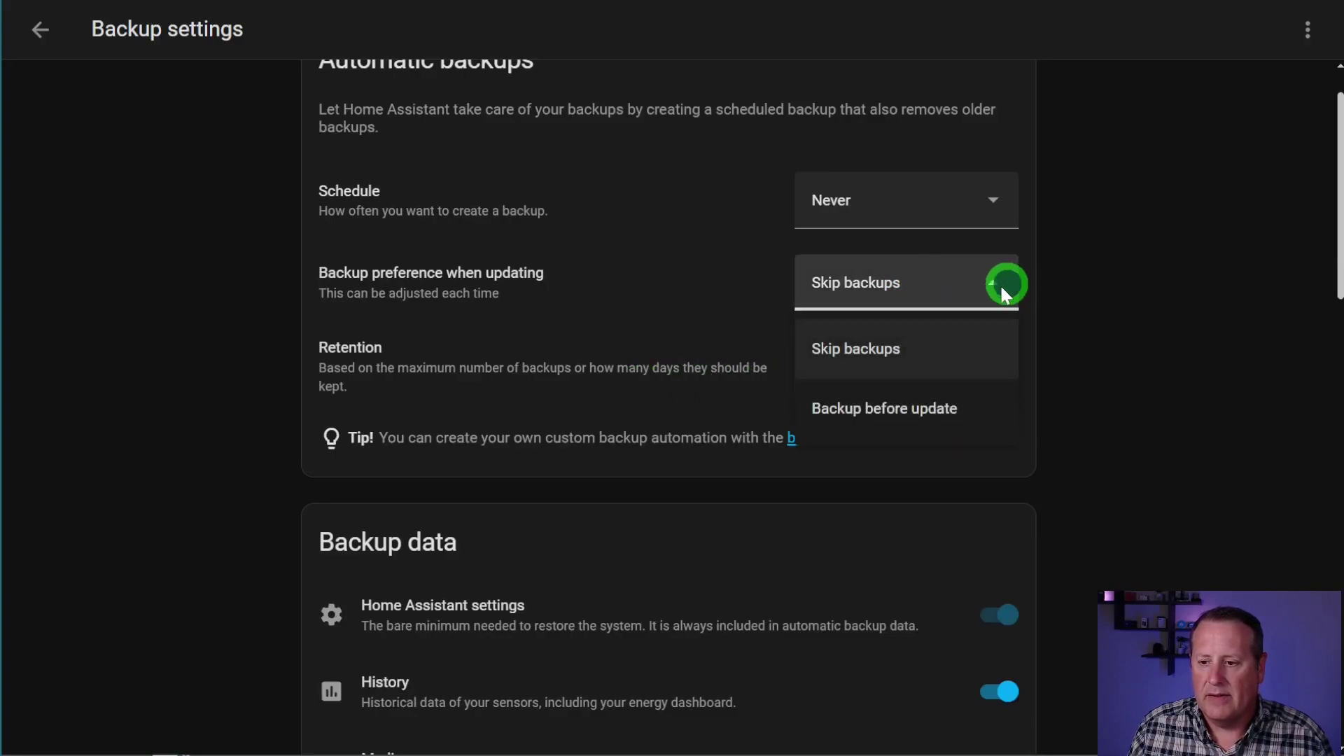
{"action": "left_click", "coordinate": [950, 414]}
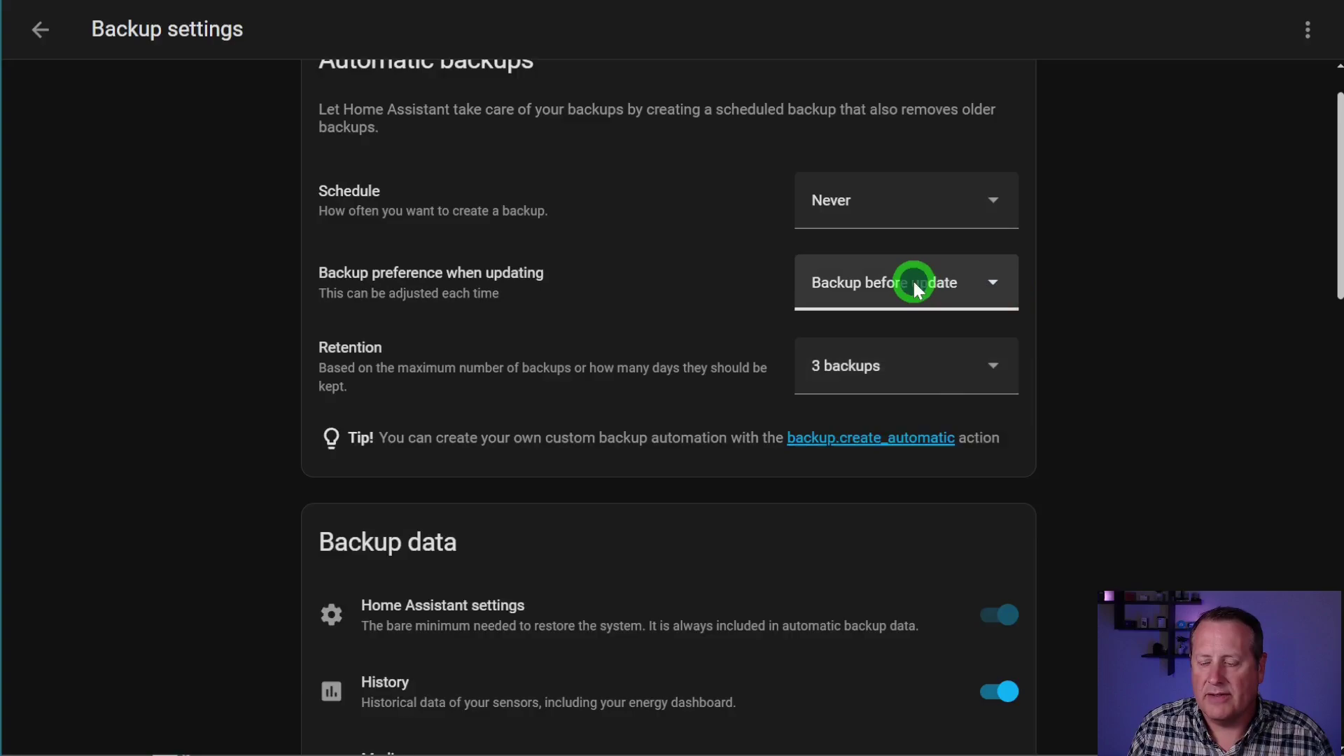
{"action": "left_click", "coordinate": [913, 283]}
{"action": "left_click", "coordinate": [855, 348]}
{"action": "left_click", "coordinate": [887, 287]}
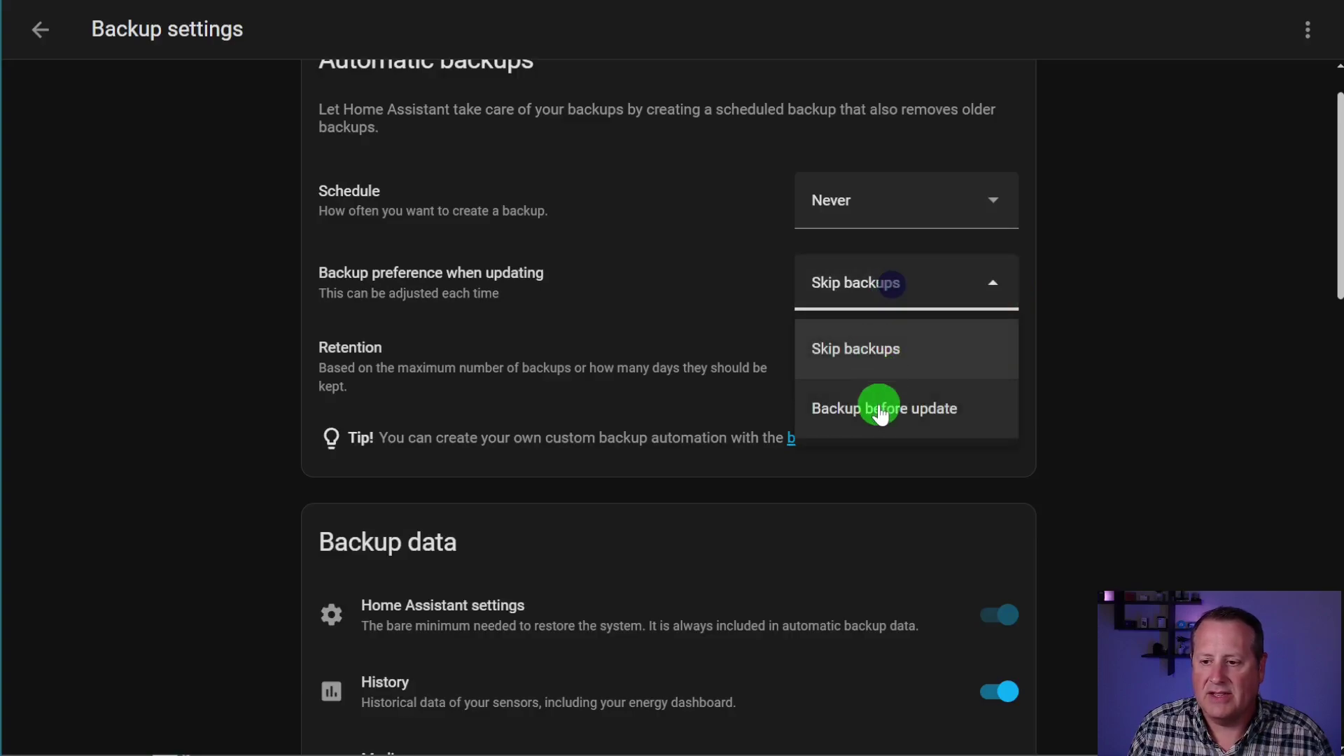
{"action": "left_click", "coordinate": [879, 410]}
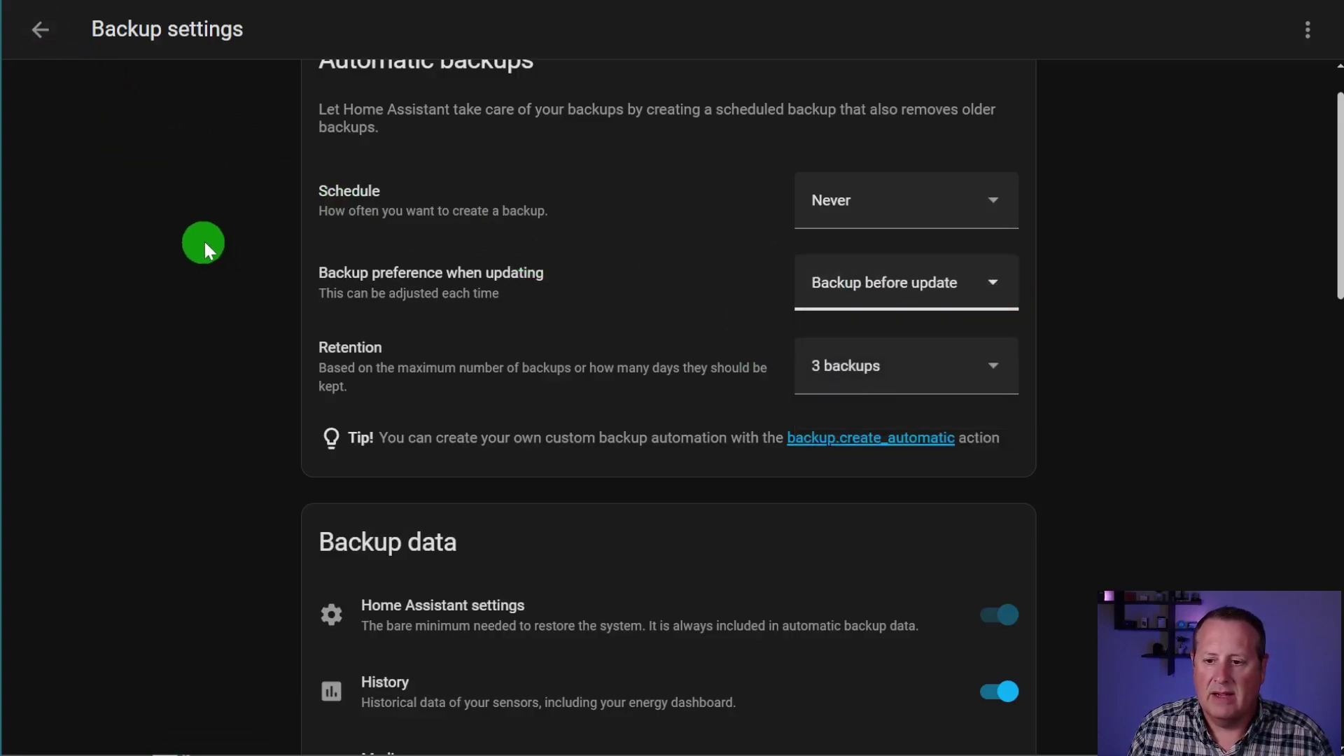
{"action": "left_click", "coordinate": [34, 36]}
{"action": "left_click", "coordinate": [44, 33]}
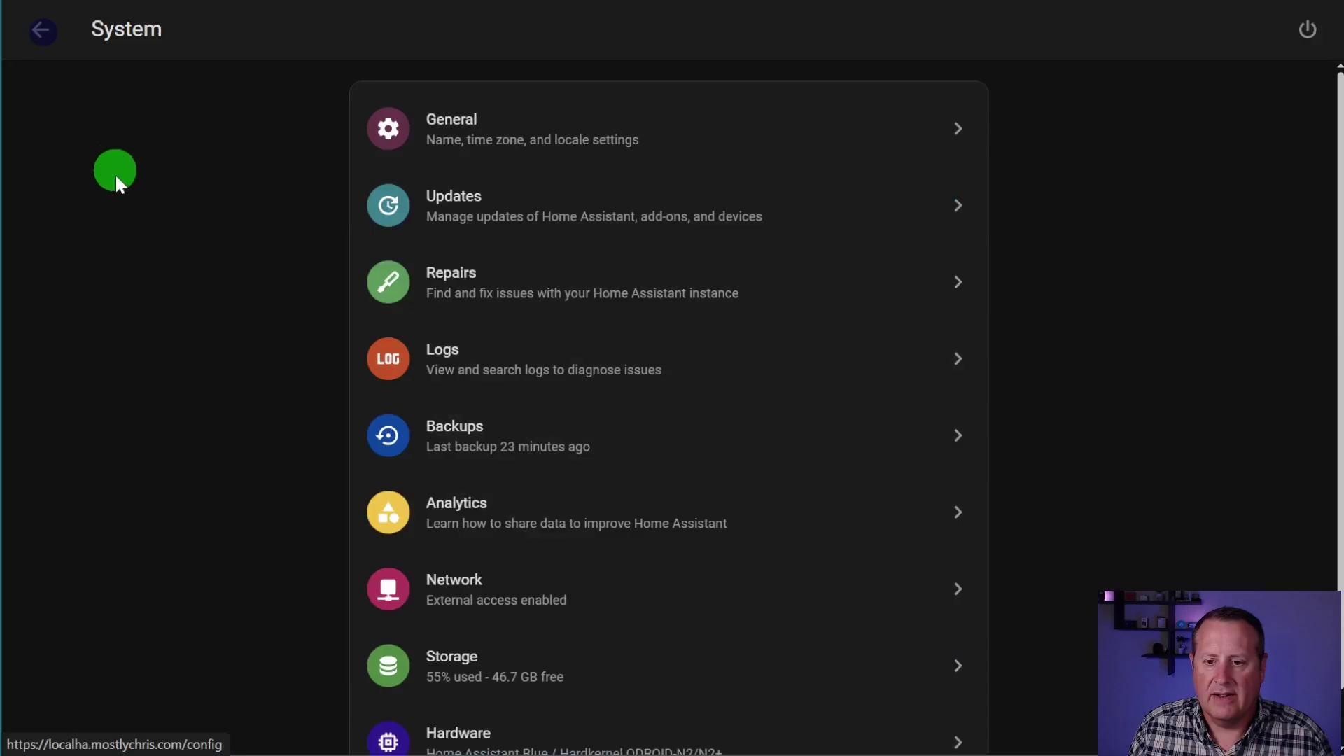
{"action": "left_click", "coordinate": [38, 33]}
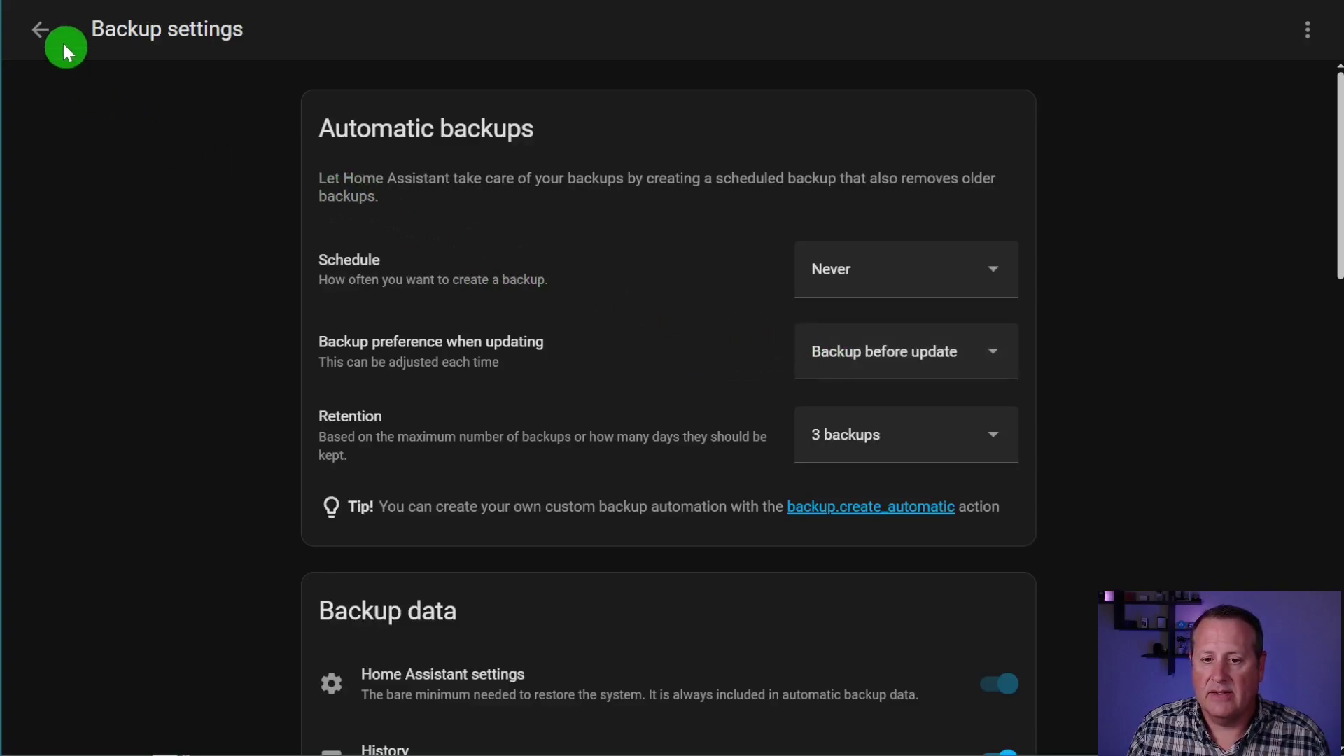
Navigate back through Backups and System to the main Settings page
{"action": "left_click", "coordinate": [39, 31]}
{"action": "scroll", "coordinate": [84, 131], "scroll_direction": "up", "scroll_amount": 5}
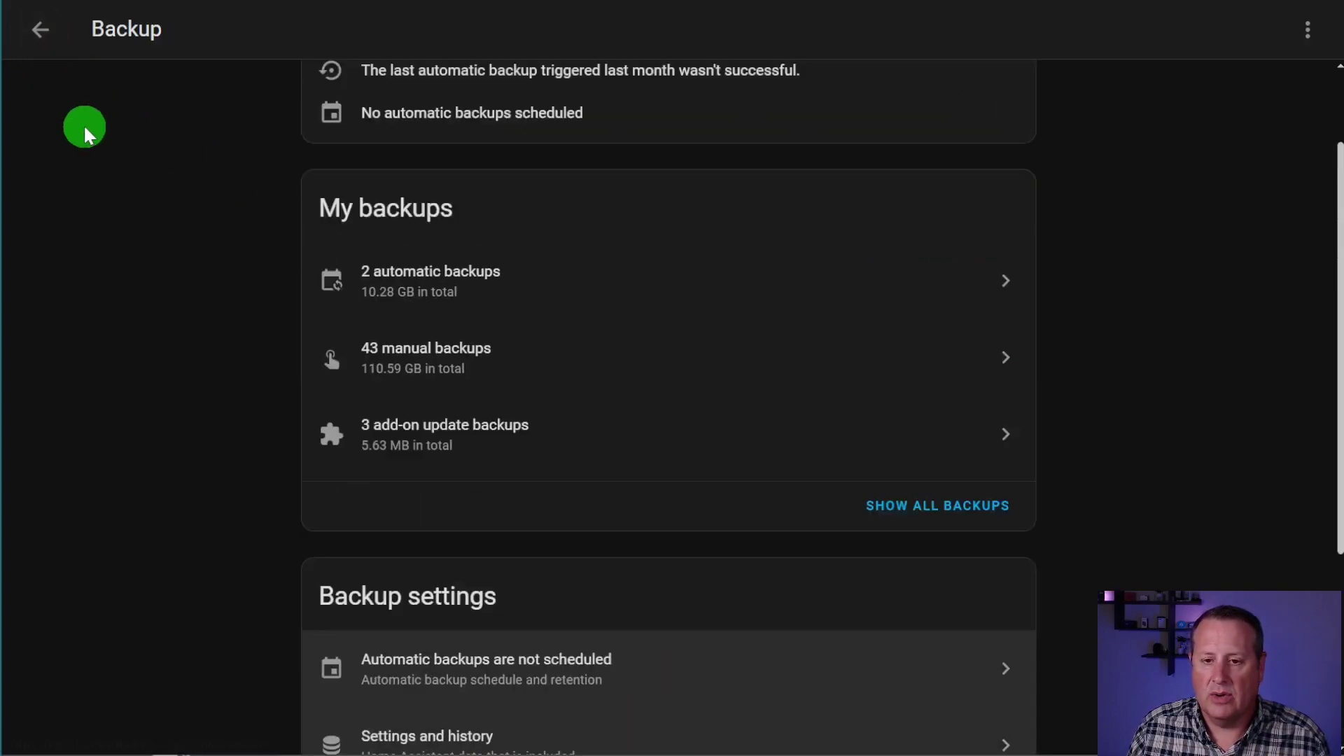
{"action": "left_click", "coordinate": [39, 31]}
{"action": "left_click", "coordinate": [39, 31]}
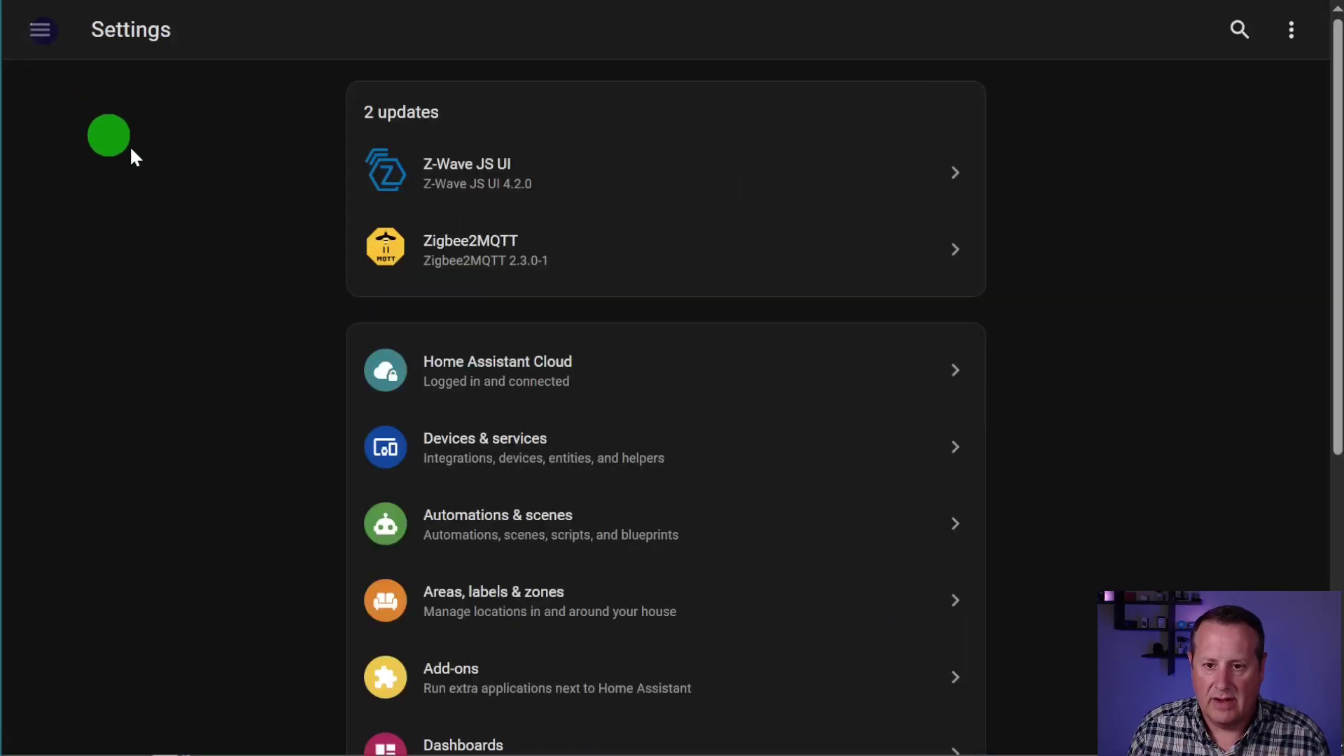
View and close the Z-Wave JS UI update details, then search 'bac' in the command palette
{"action": "left_click", "coordinate": [427, 181]}
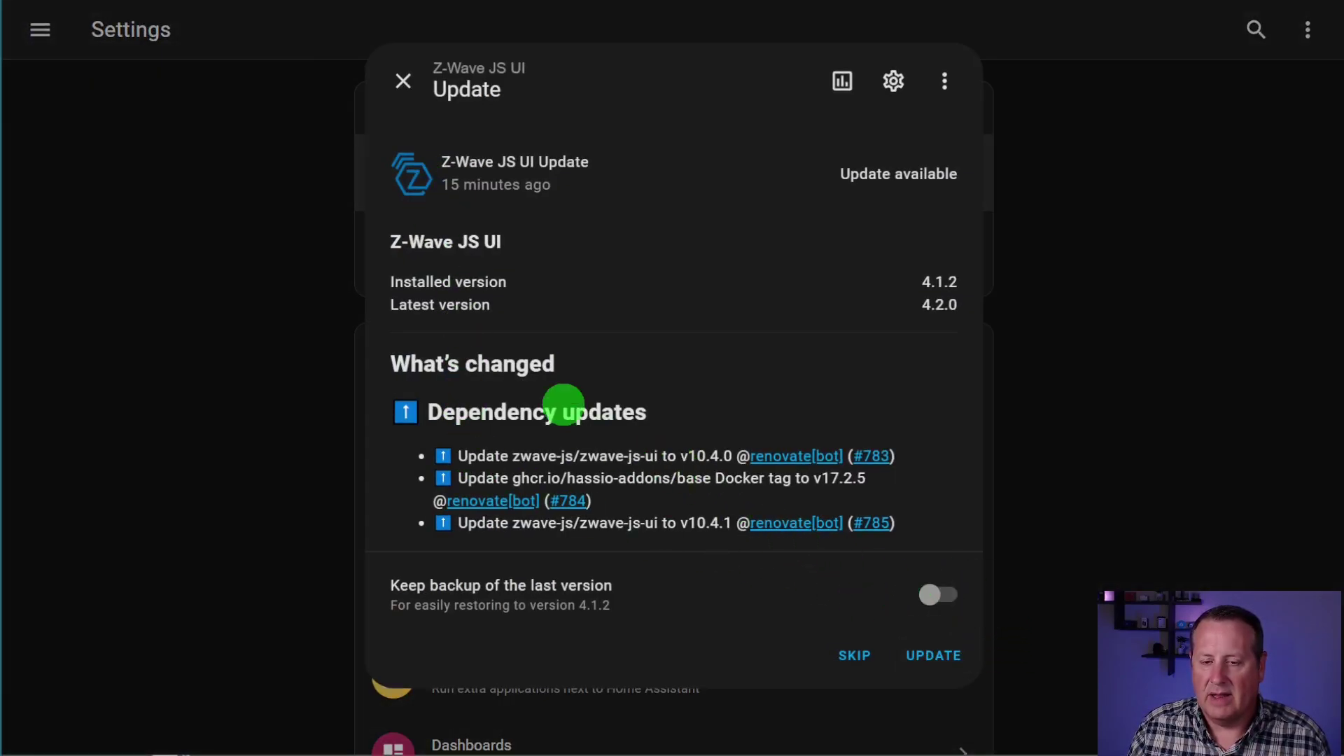
{"action": "left_click", "coordinate": [396, 84]}
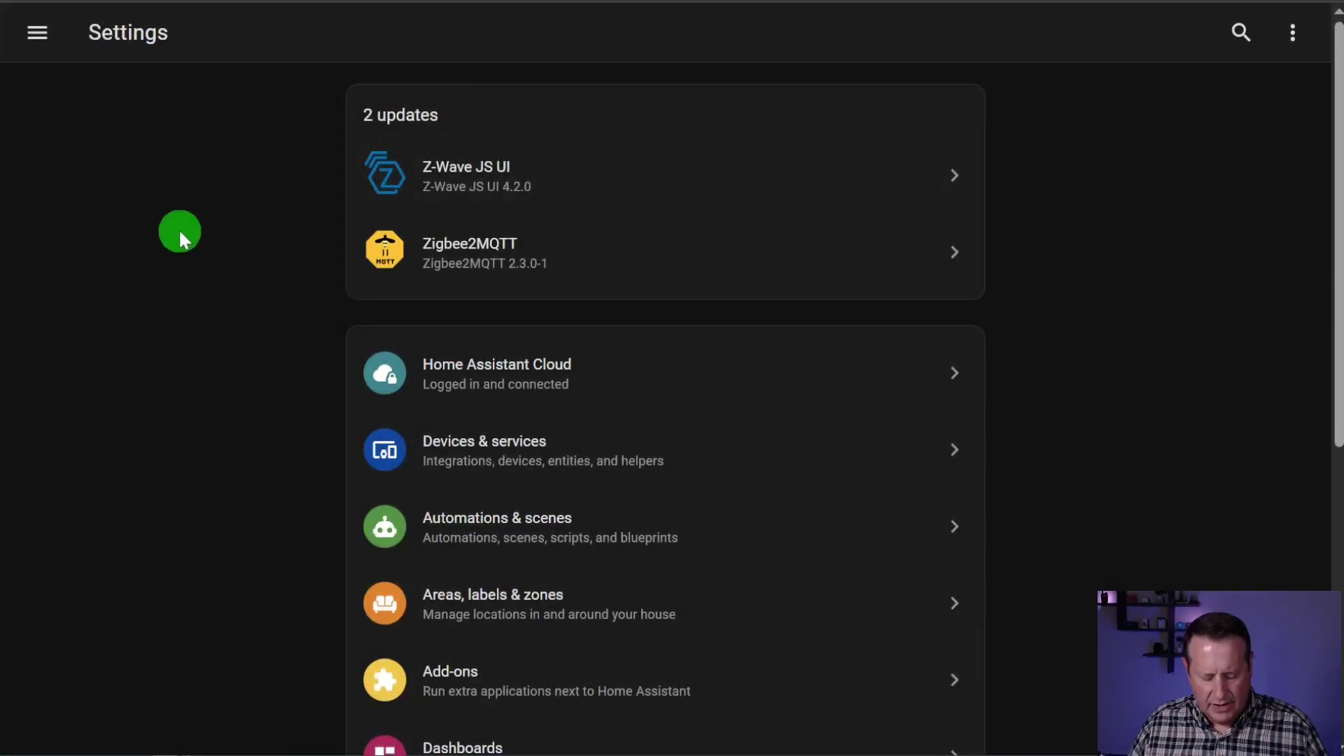
{"action": "type", "text": "cbac"}
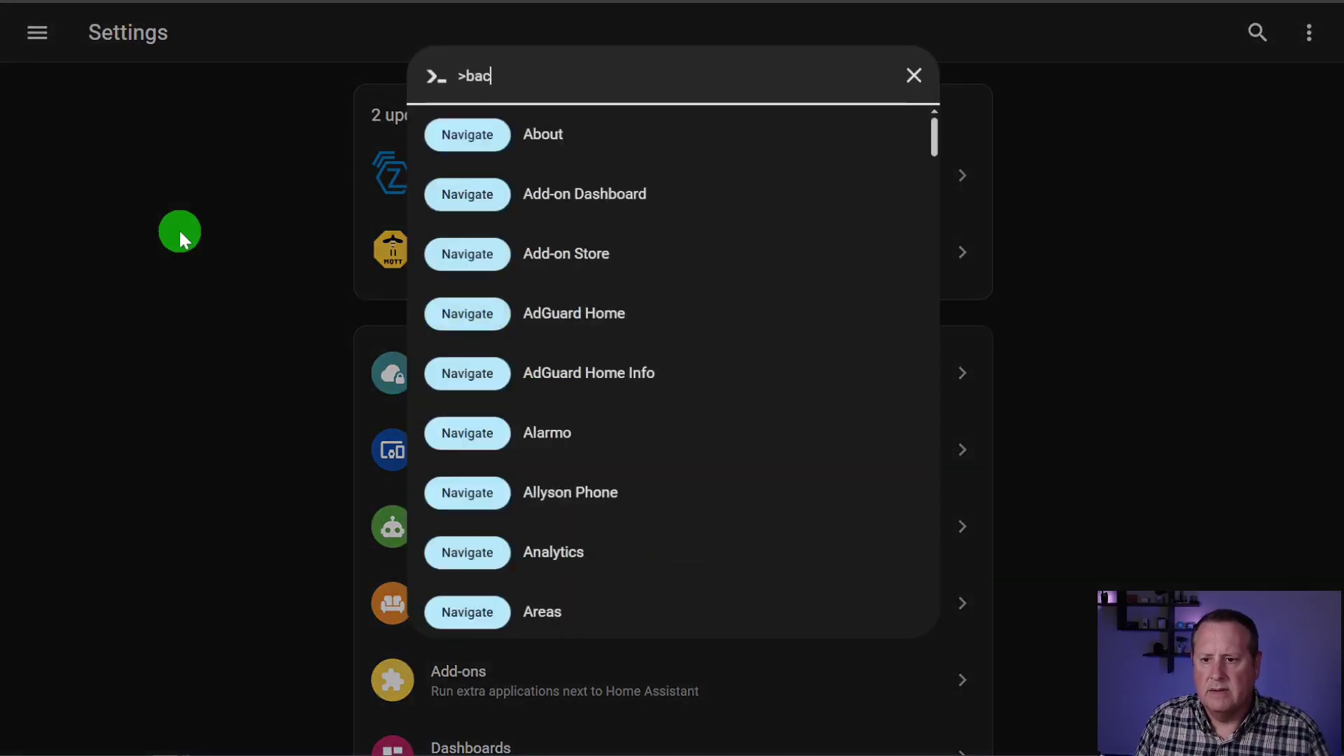
Open the Backups page from the command list, then its full backup settings page
{"action": "key", "text": "Return"}
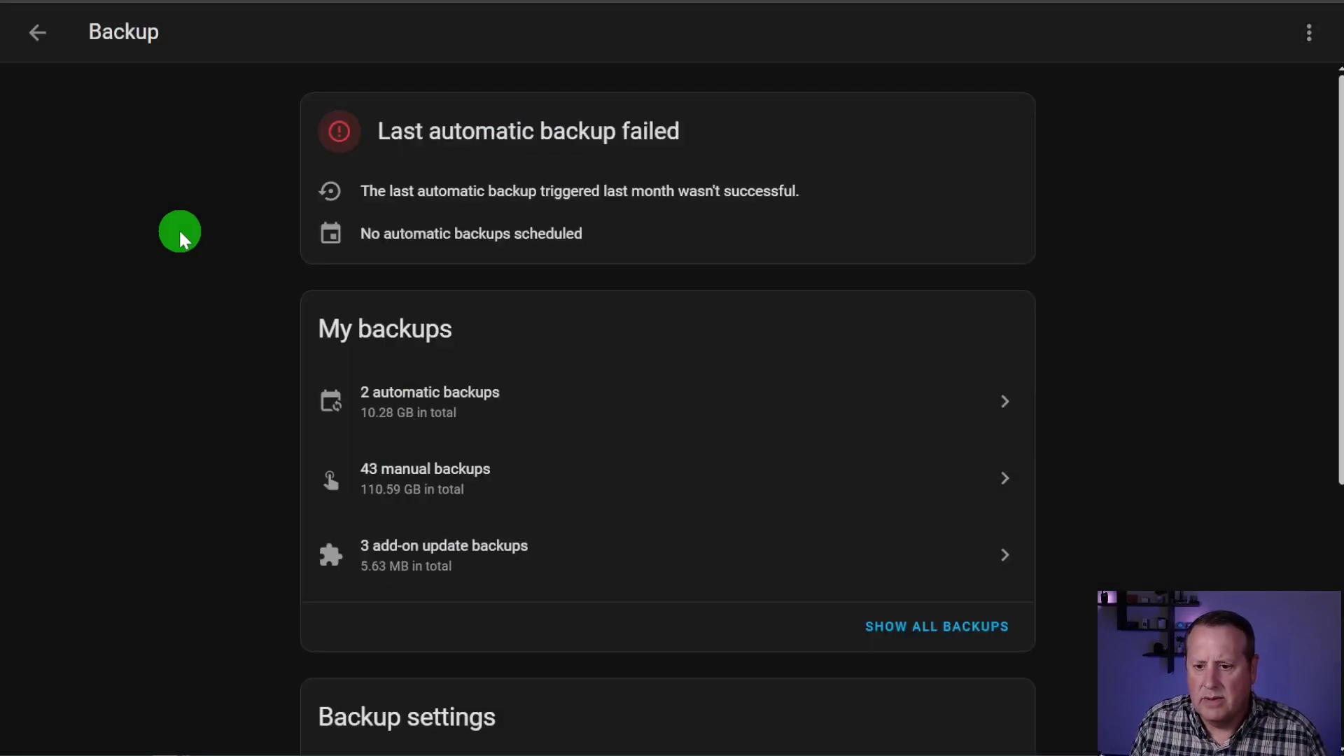
{"action": "scroll", "coordinate": [354, 454], "scroll_direction": "down", "scroll_amount": 5}
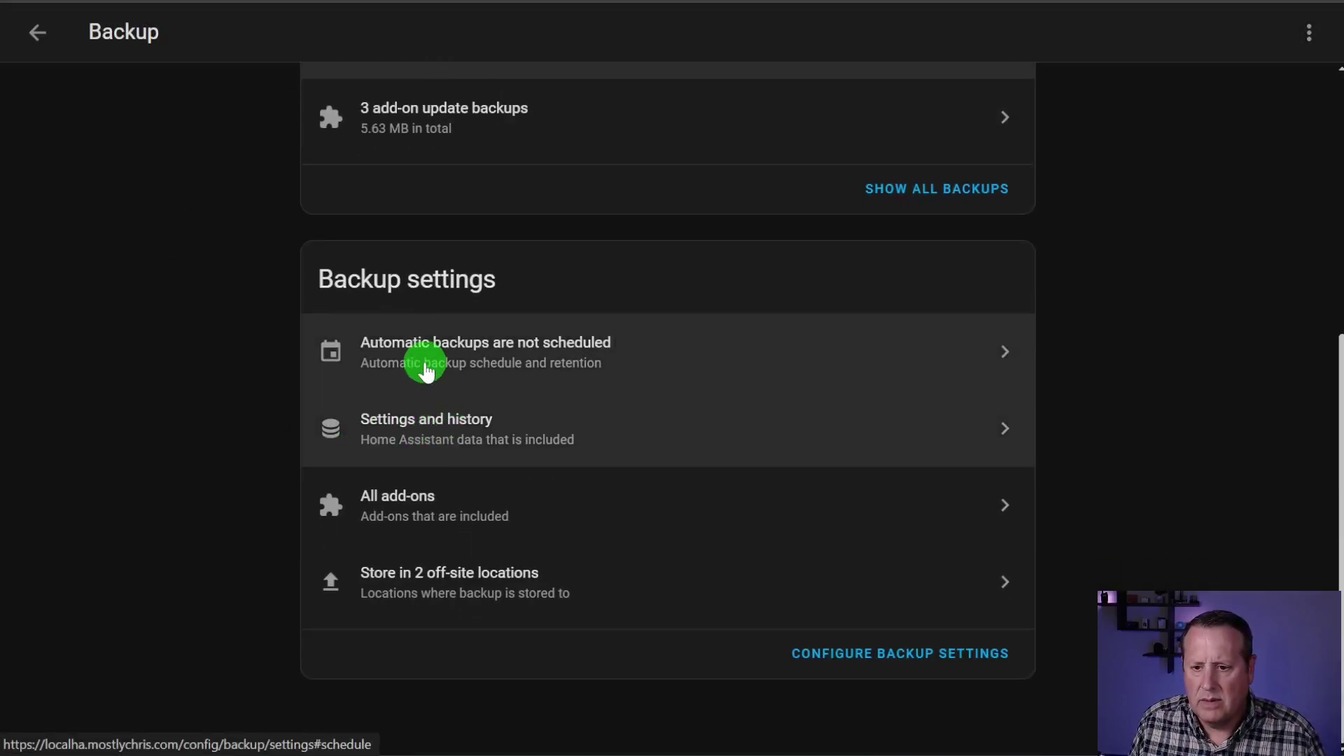
{"action": "left_click", "coordinate": [430, 427]}
{"action": "scroll", "coordinate": [476, 425], "scroll_direction": "down", "scroll_amount": 8}
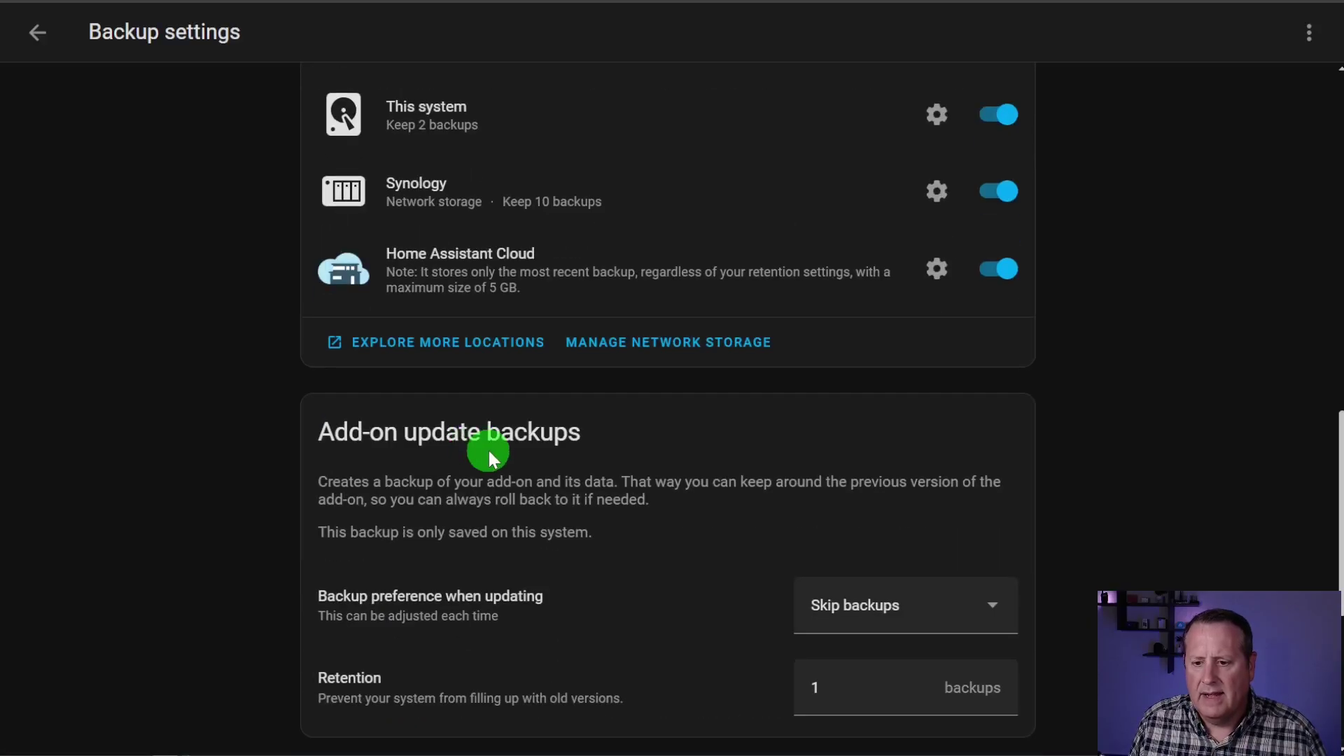
{"action": "scroll", "coordinate": [490, 448], "scroll_direction": "down", "scroll_amount": 3}
{"action": "scroll", "coordinate": [516, 355], "scroll_direction": "up", "scroll_amount": 18}
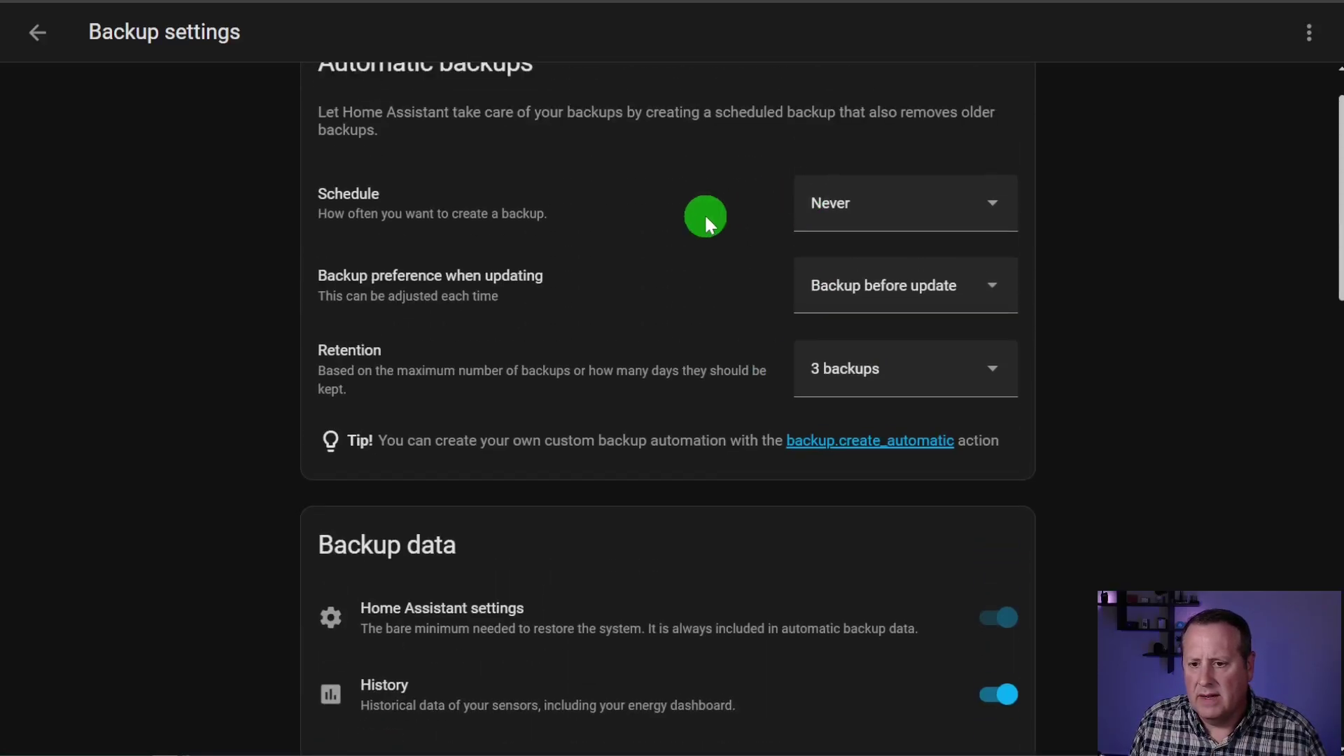
{"action": "scroll", "coordinate": [846, 166], "scroll_direction": "up", "scroll_amount": 1}
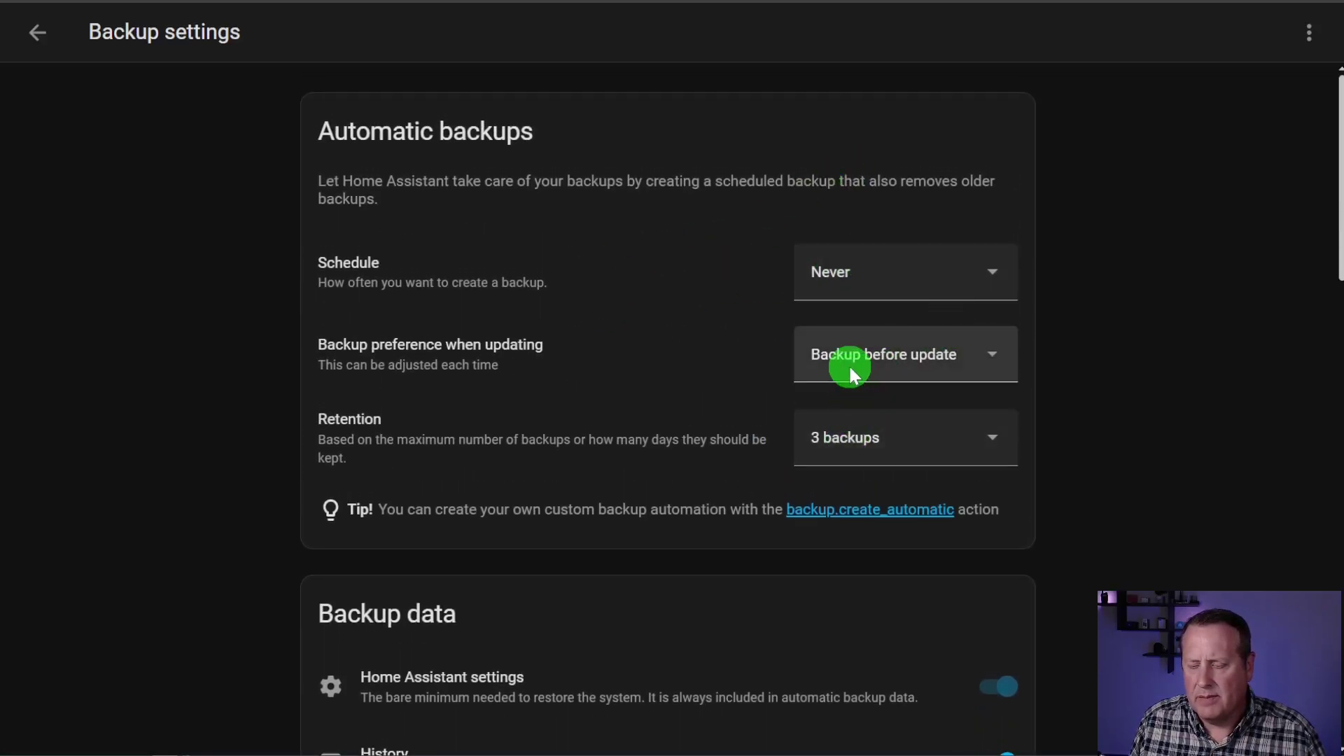
{"action": "scroll", "coordinate": [660, 388], "scroll_direction": "down", "scroll_amount": 18}
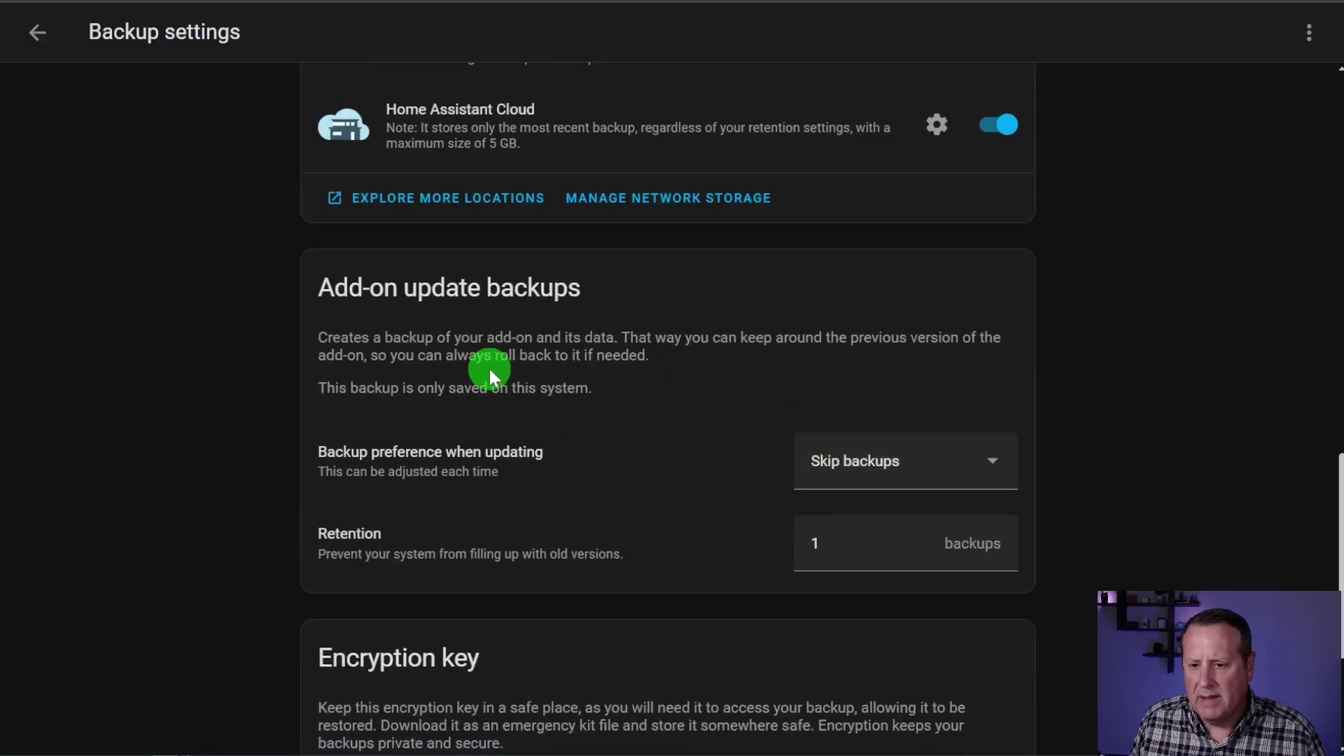
Set add-on update backups to Backup before update
{"action": "left_click", "coordinate": [938, 460]}
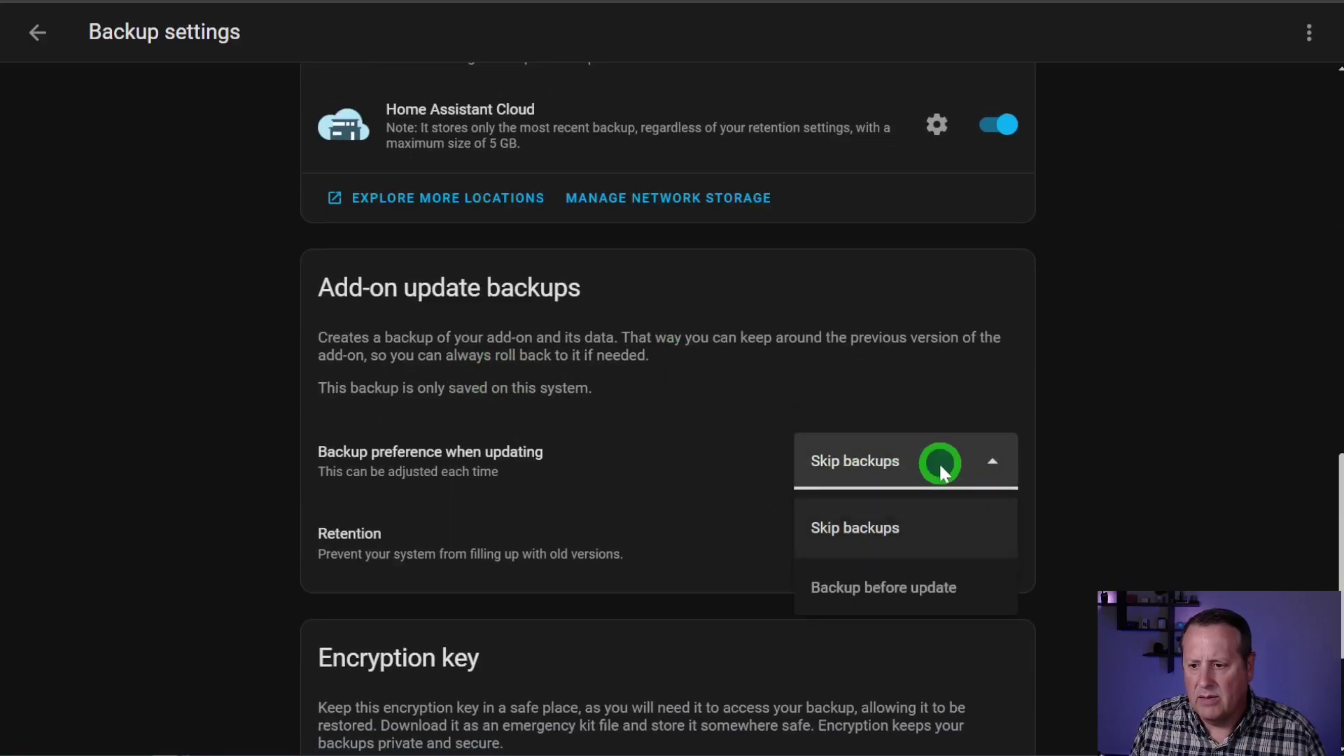
{"action": "left_click", "coordinate": [933, 585]}
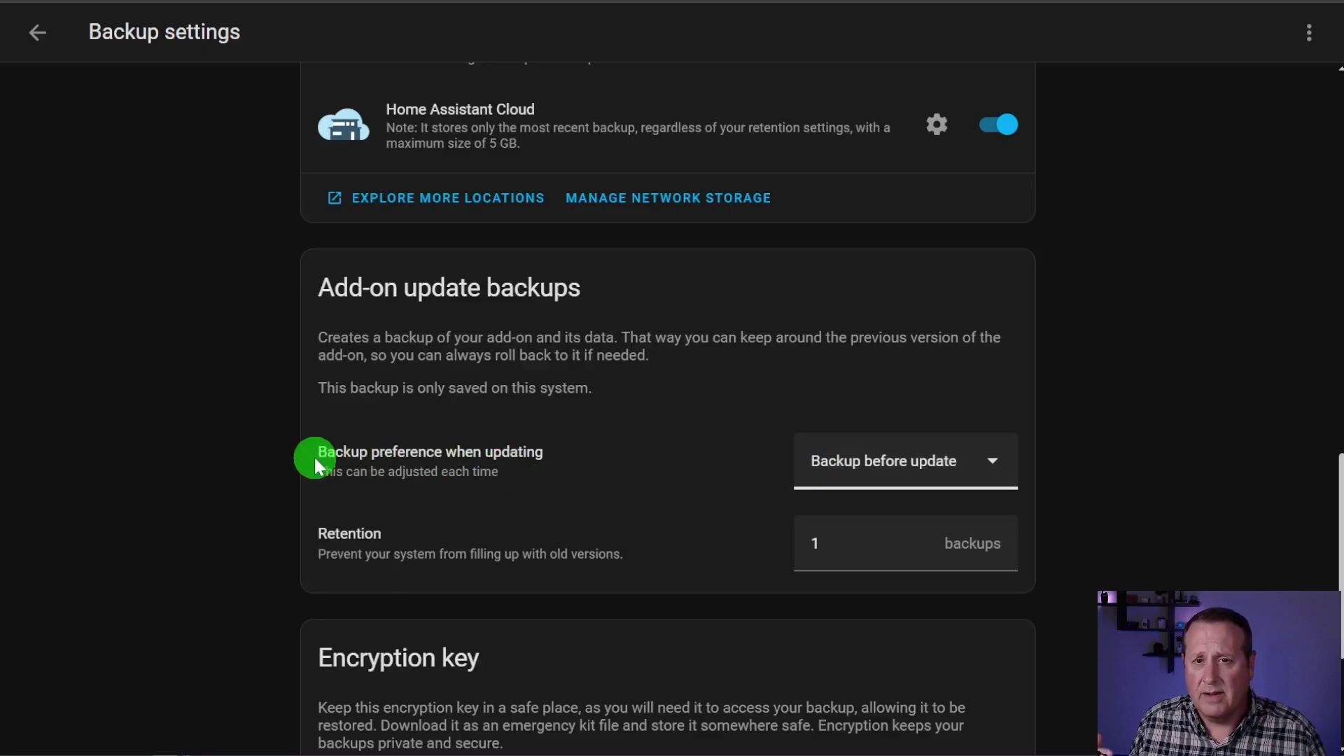
{"action": "scroll", "coordinate": [252, 426], "scroll_direction": "up", "scroll_amount": 3}
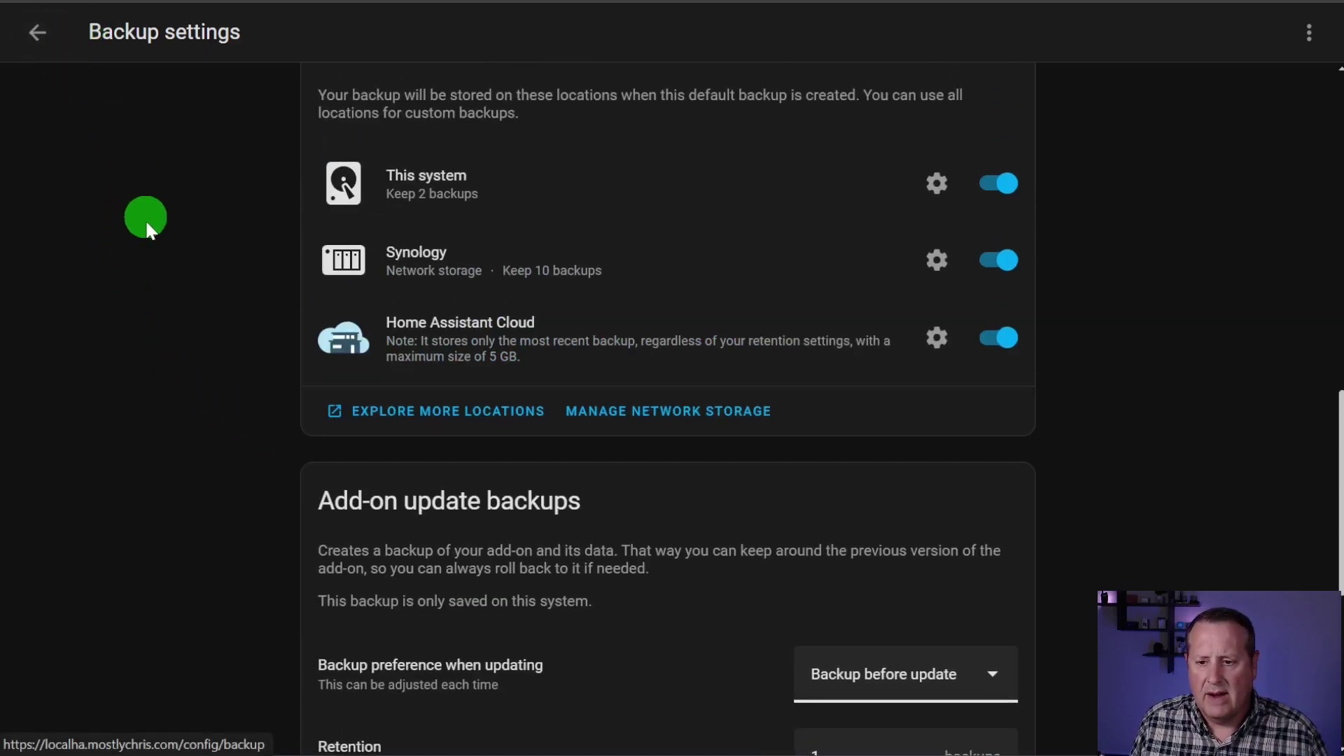
Go back through System to the main Settings page, then view and close the Z-Wave JS UI update details
{"action": "scroll", "coordinate": [146, 242], "scroll_direction": "down", "scroll_amount": 7}
{"action": "left_click", "coordinate": [38, 35]}
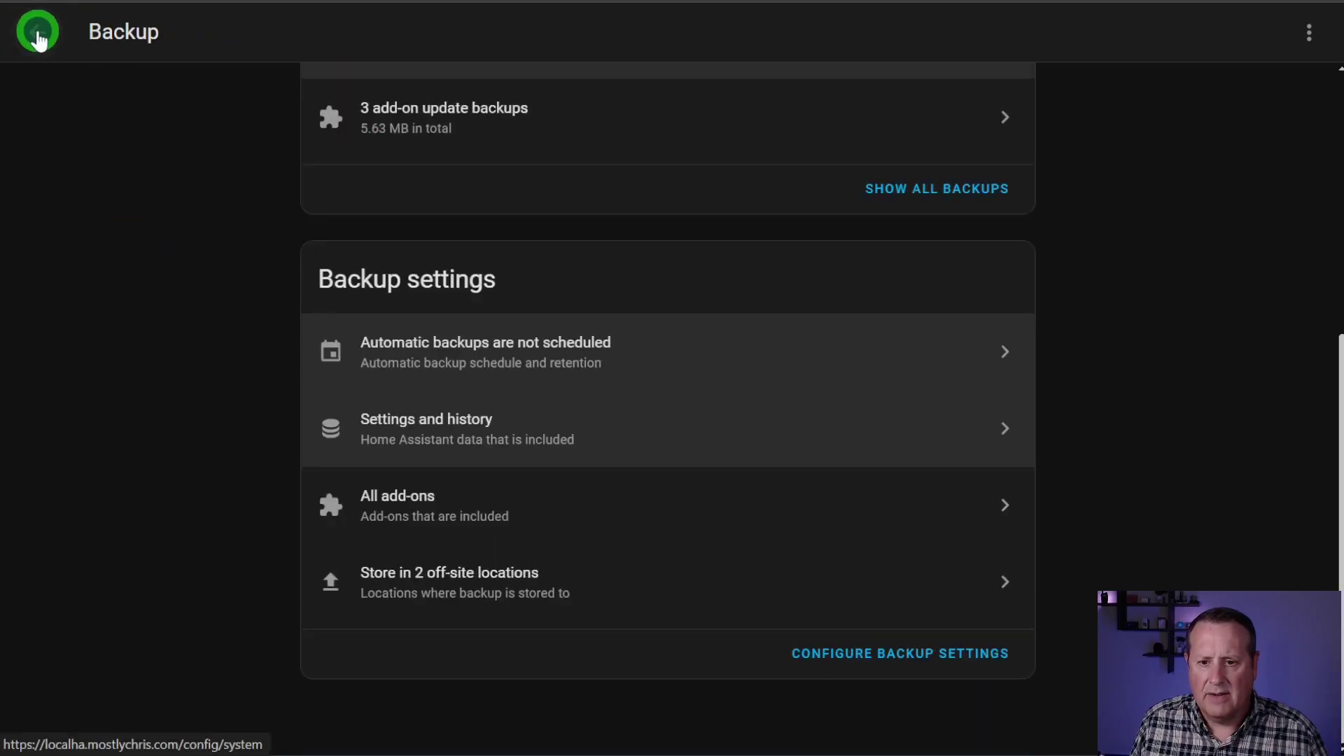
{"action": "left_click", "coordinate": [38, 35]}
{"action": "scroll", "coordinate": [175, 165], "scroll_direction": "down", "scroll_amount": 1}
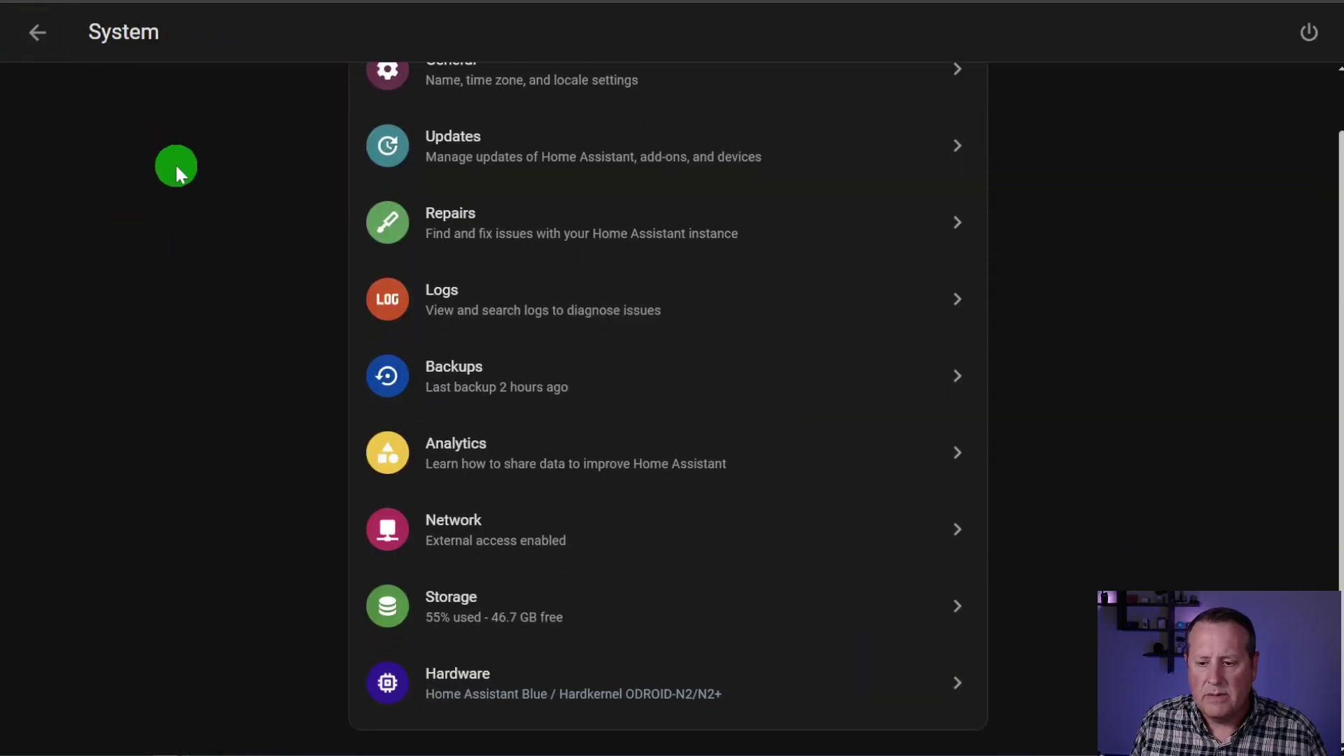
{"action": "left_click", "coordinate": [33, 35]}
{"action": "left_click", "coordinate": [445, 189]}
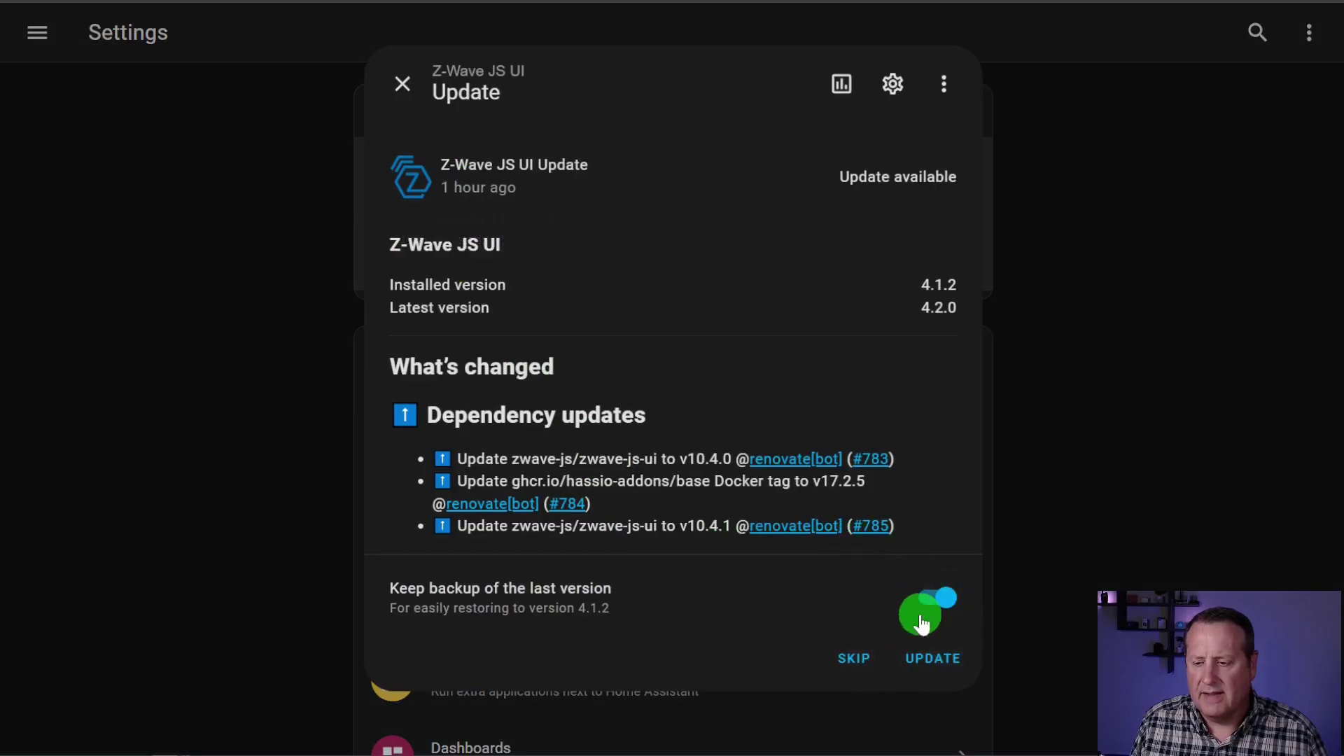
{"action": "left_click", "coordinate": [404, 82]}
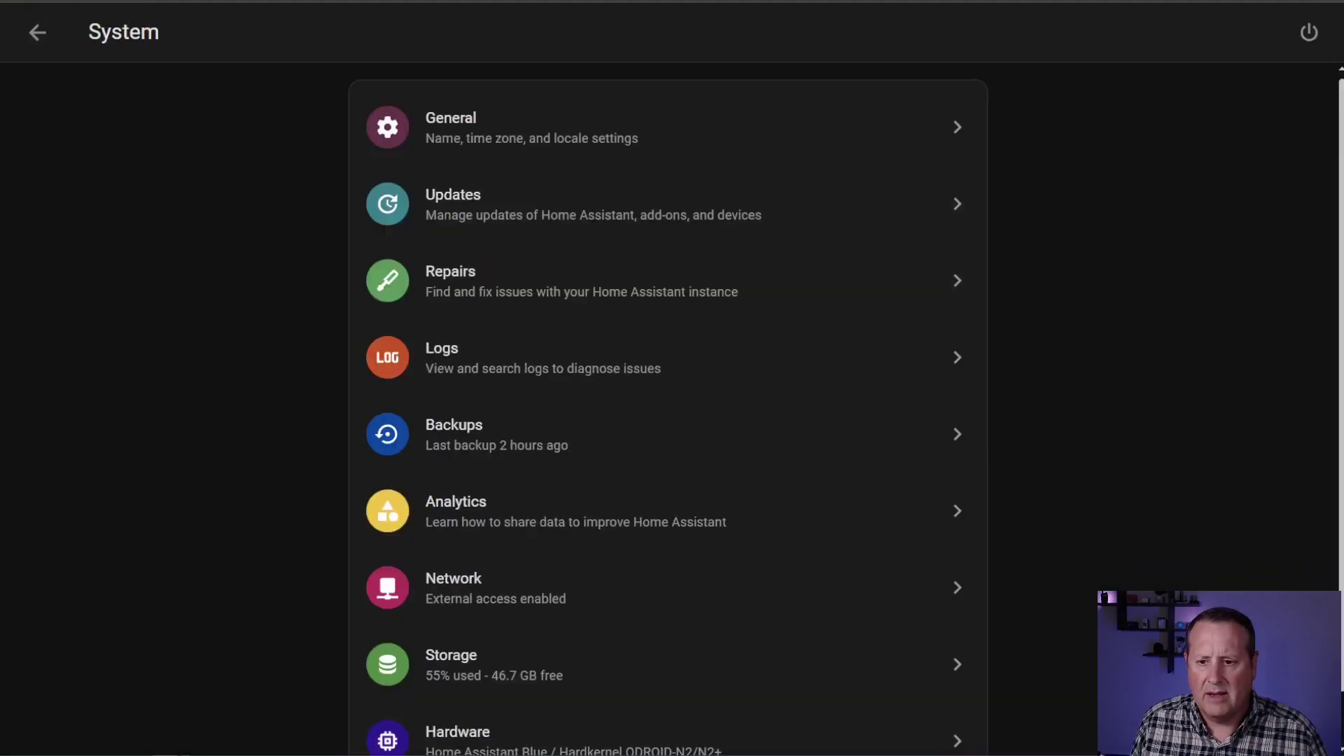
Jump to the Backups page with the 'cbac' palette search and open Settings and history
{"action": "type", "text": "cbac"}
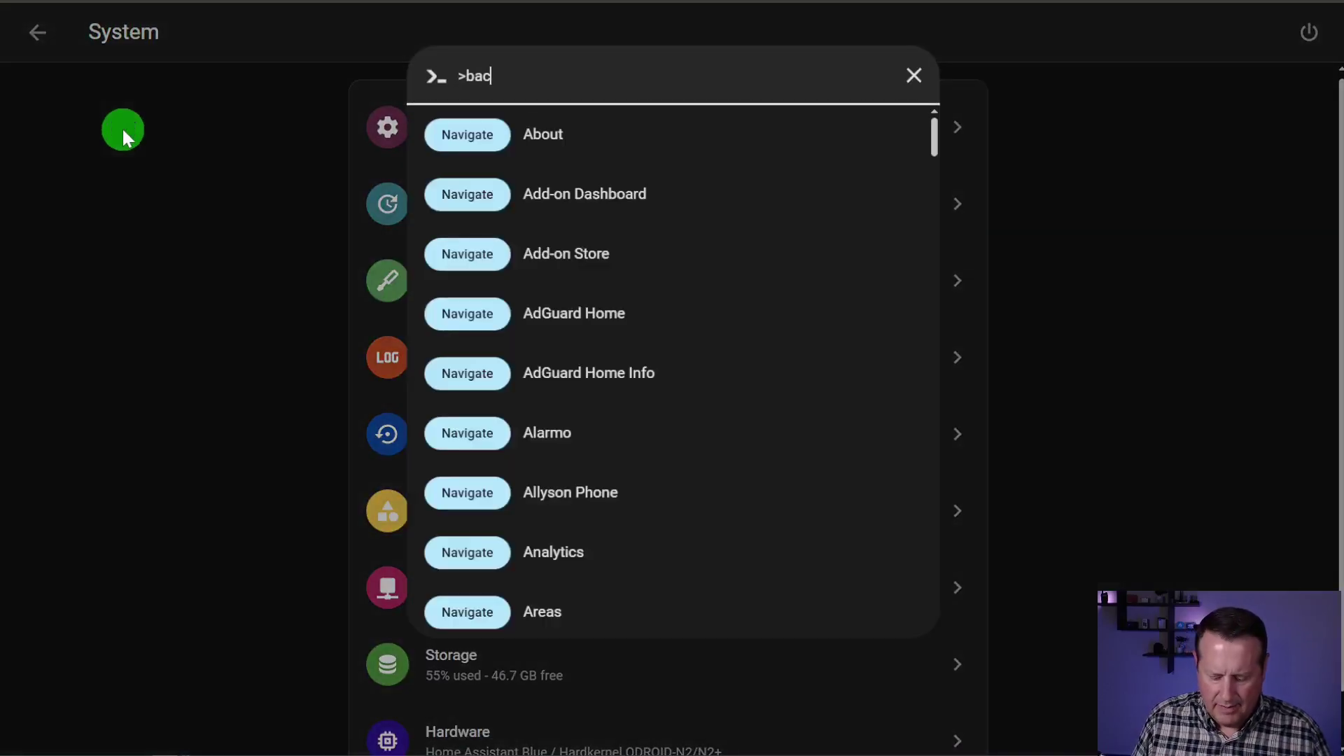
{"action": "key", "text": "Down"}
{"action": "key", "text": "Return"}
{"action": "scroll", "coordinate": [483, 371], "scroll_direction": "down", "scroll_amount": 5}
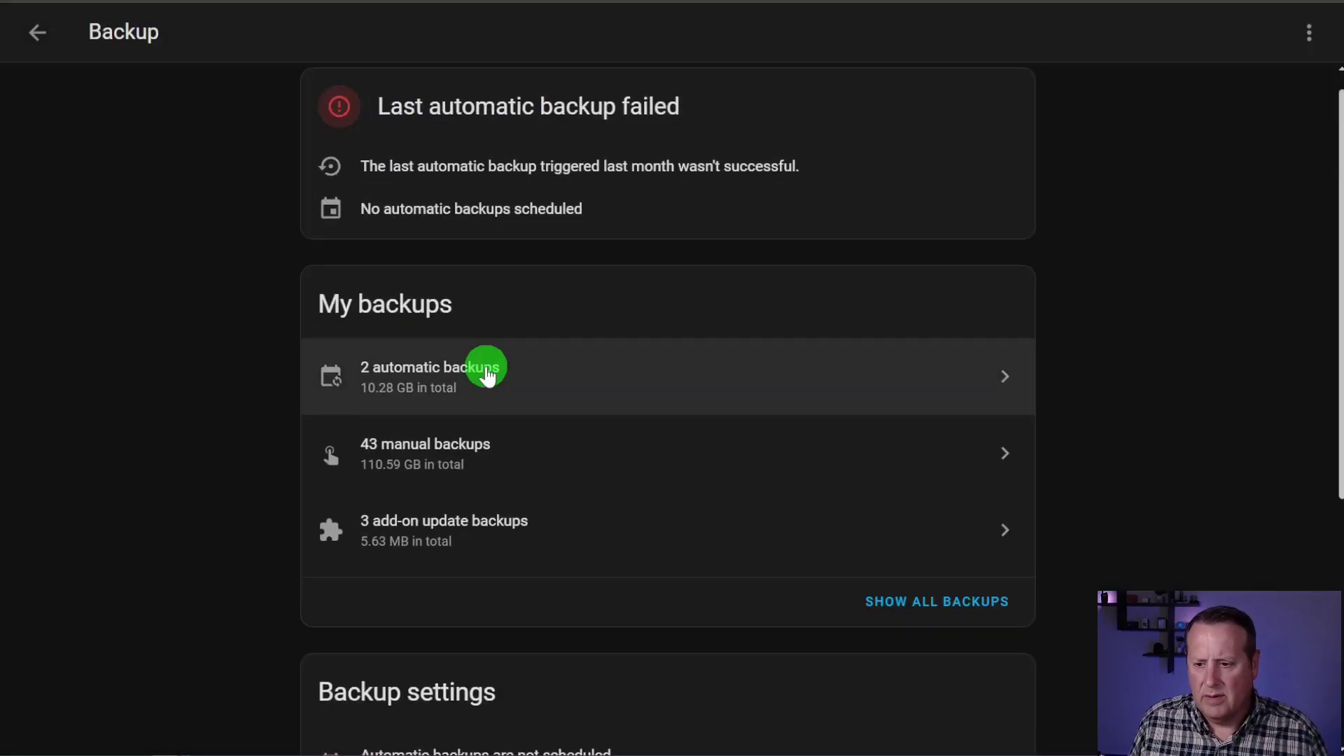
{"action": "left_click", "coordinate": [551, 435]}
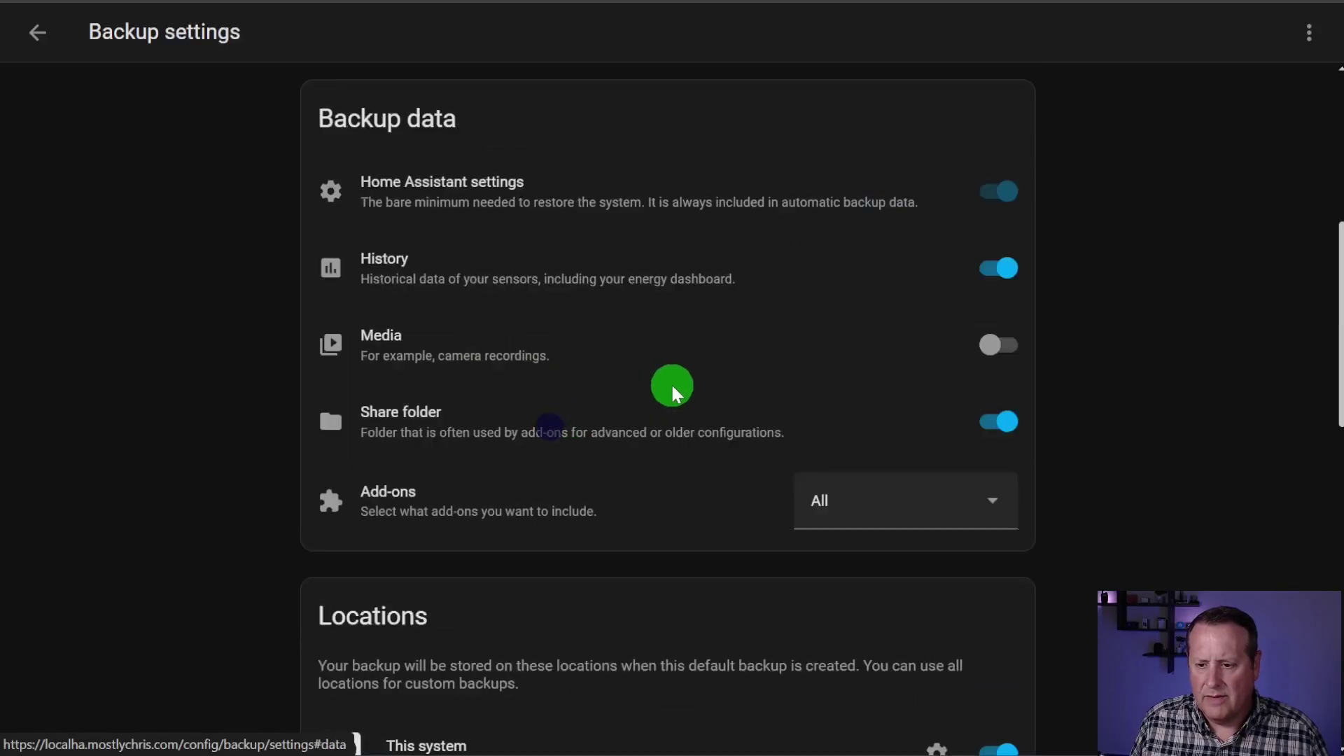
{"action": "scroll", "coordinate": [671, 382], "scroll_direction": "down", "scroll_amount": 10}
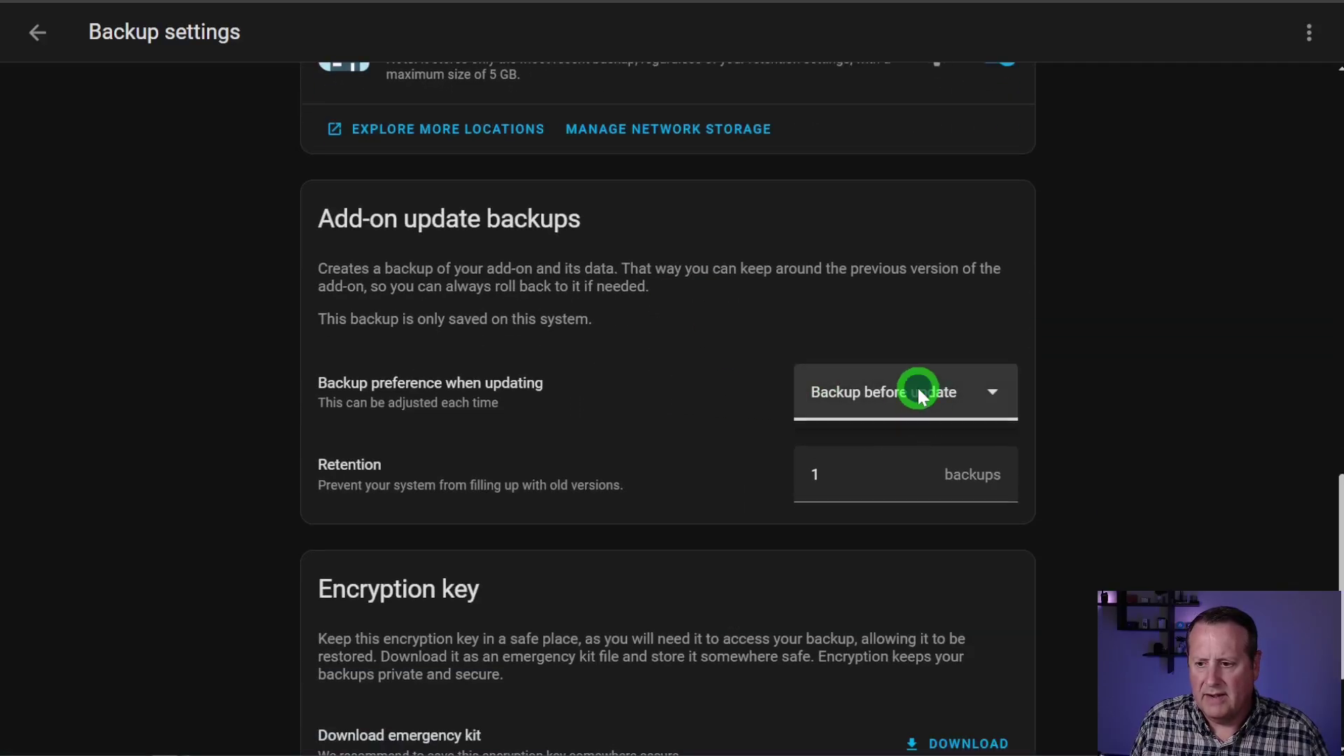
Set backups before add-on updates to Skip backups and raise their retention to 2
{"action": "left_click", "coordinate": [915, 385]}
{"action": "left_click", "coordinate": [901, 458]}
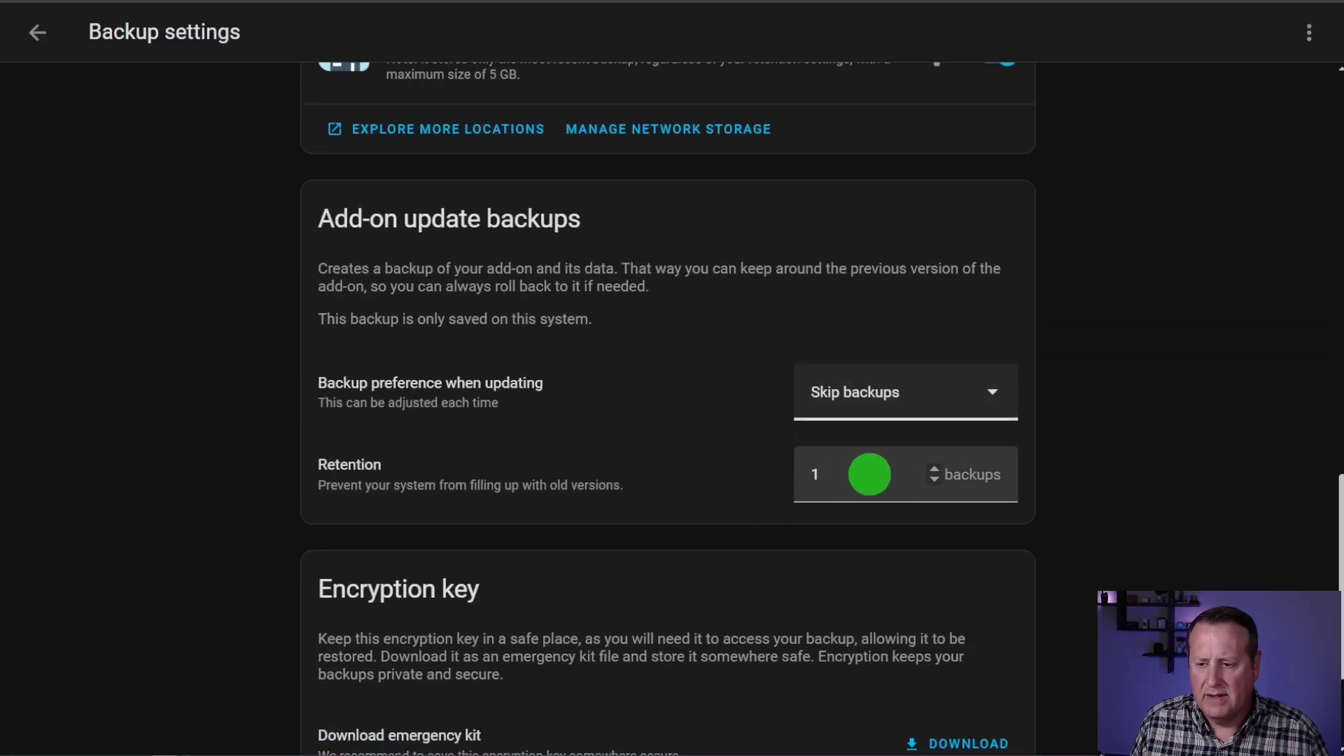
{"action": "left_click", "coordinate": [936, 471]}
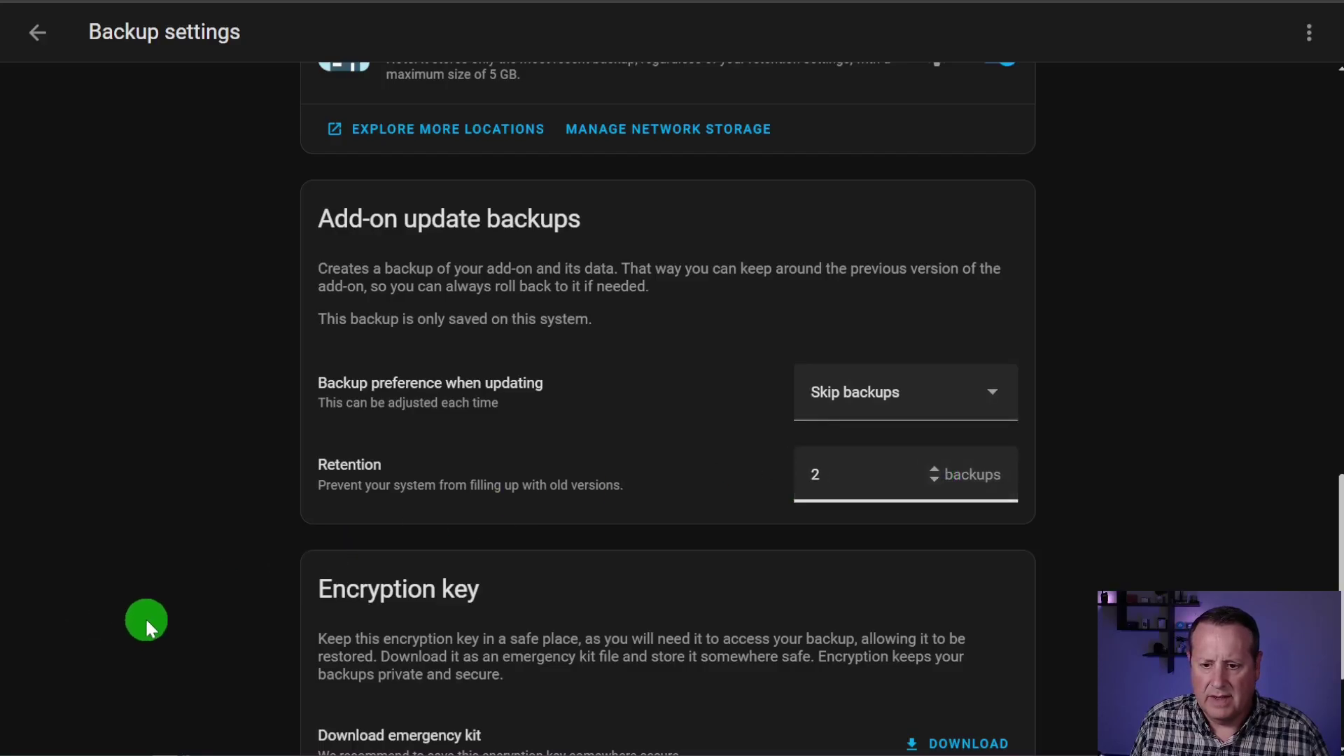
{"action": "scroll", "coordinate": [115, 383], "scroll_direction": "up", "scroll_amount": 6}
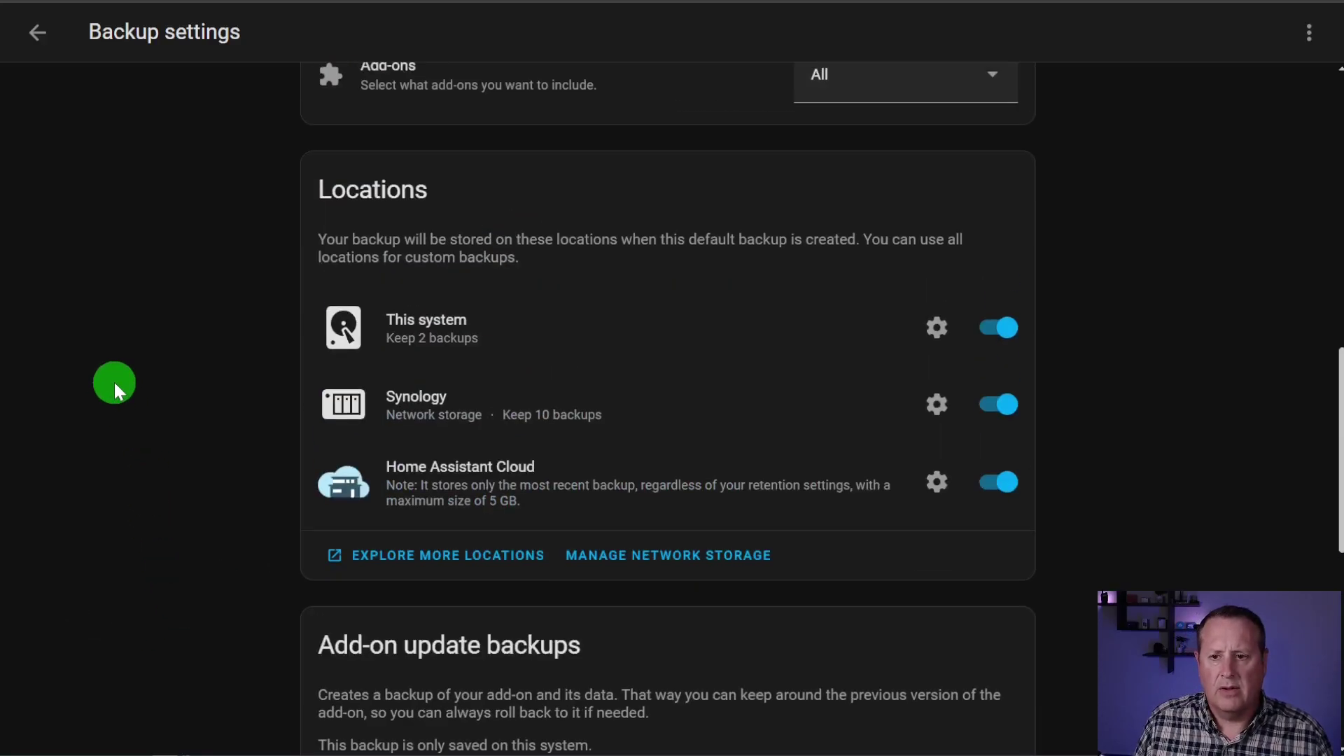
{"action": "scroll", "coordinate": [115, 382], "scroll_direction": "up", "scroll_amount": 6}
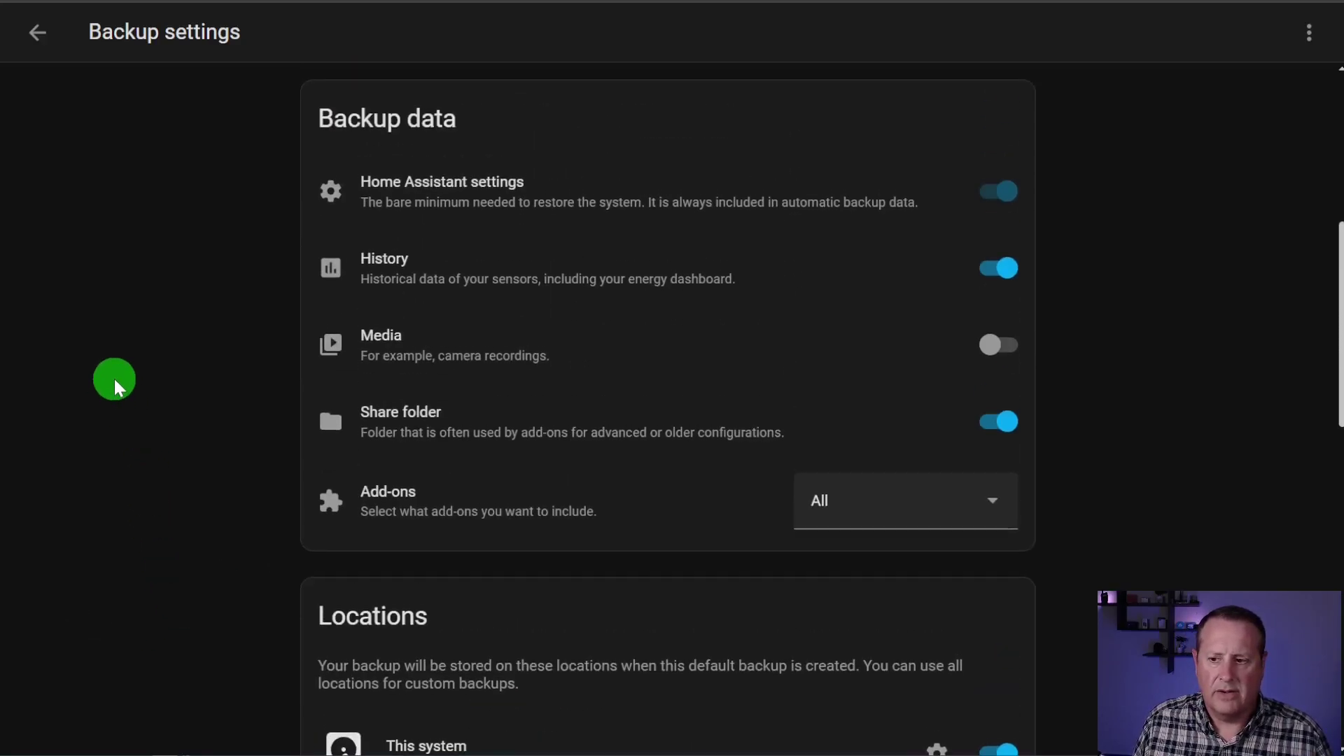
{"action": "scroll", "coordinate": [540, 291], "scroll_direction": "up", "scroll_amount": 7}
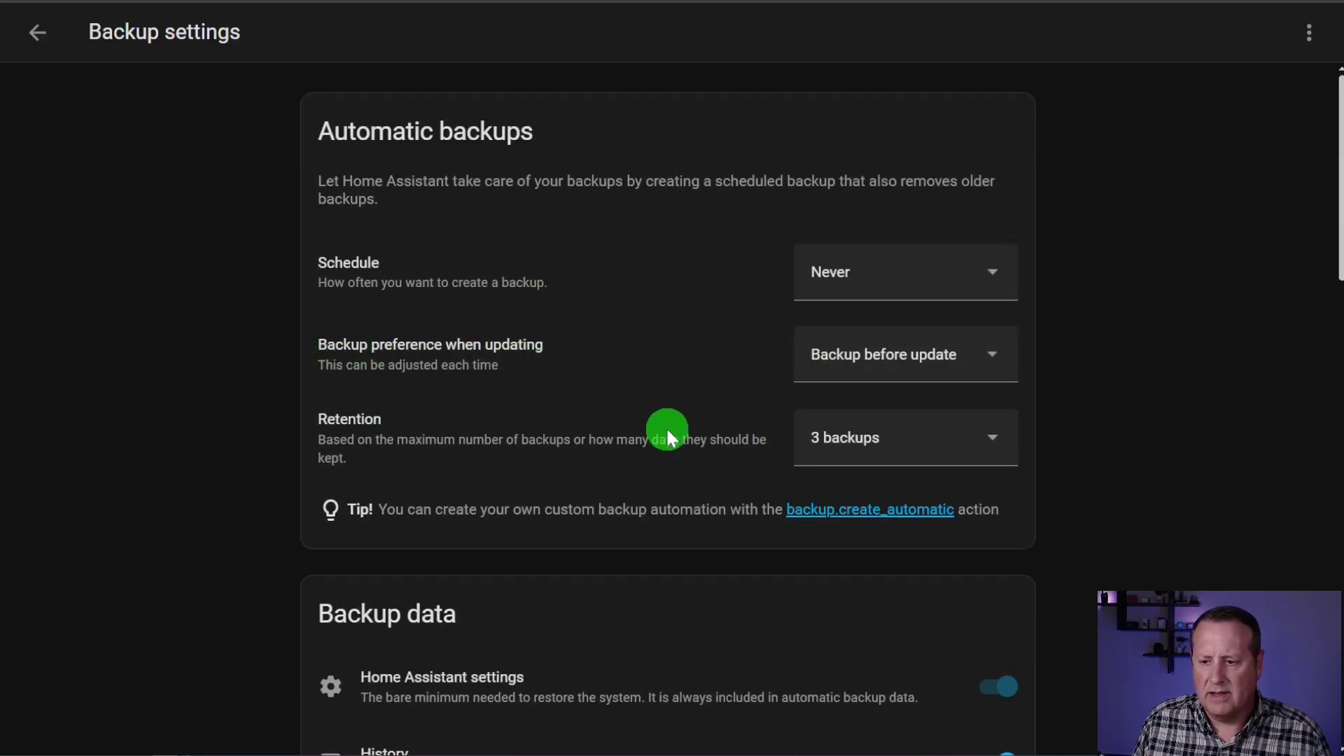
Scroll the Home Assistant Cloud assistant to its Jenny (angry) voice and ok nabu wake word settings
{"action": "scroll", "coordinate": [279, 455], "scroll_direction": "down", "scroll_amount": 10}
{"action": "scroll", "coordinate": [280, 462], "scroll_direction": "down", "scroll_amount": 6}
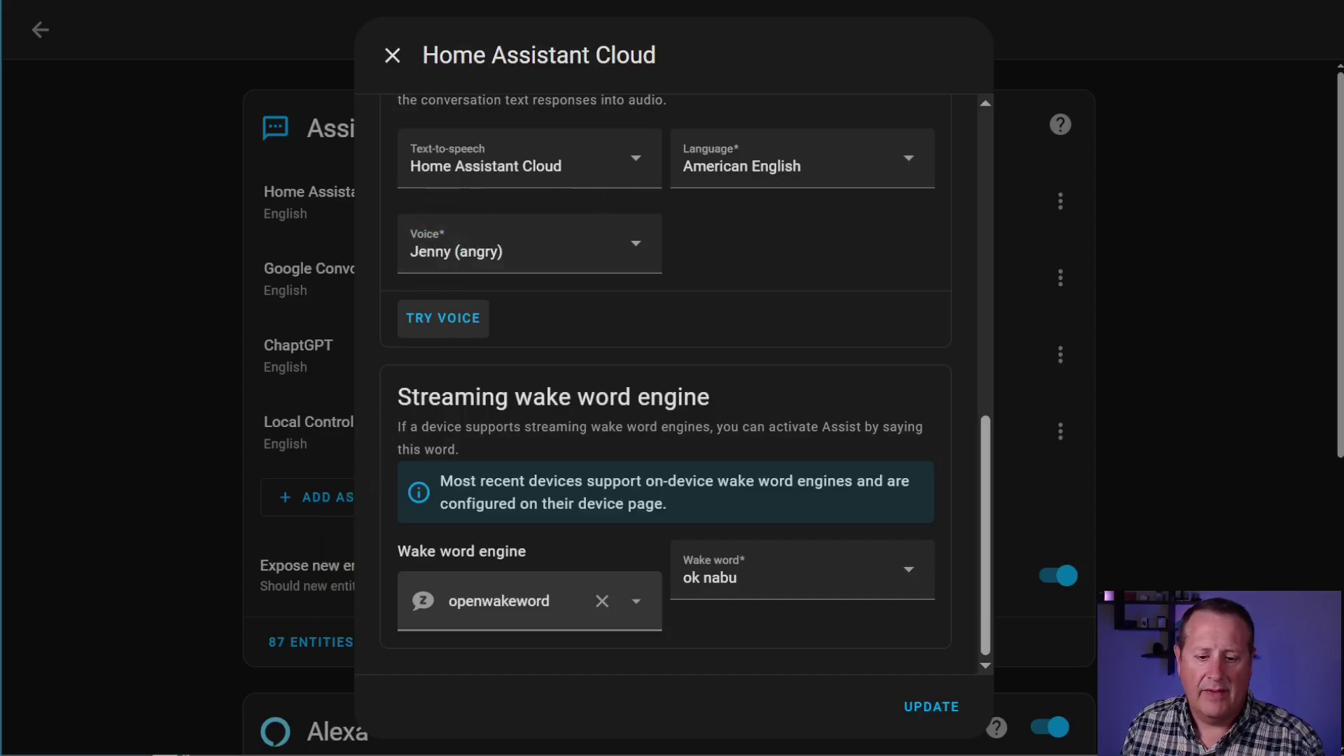
Keep the Jenny (angry) voice and preview it saying "Thanks for watching."
{"action": "left_click", "coordinate": [586, 257]}
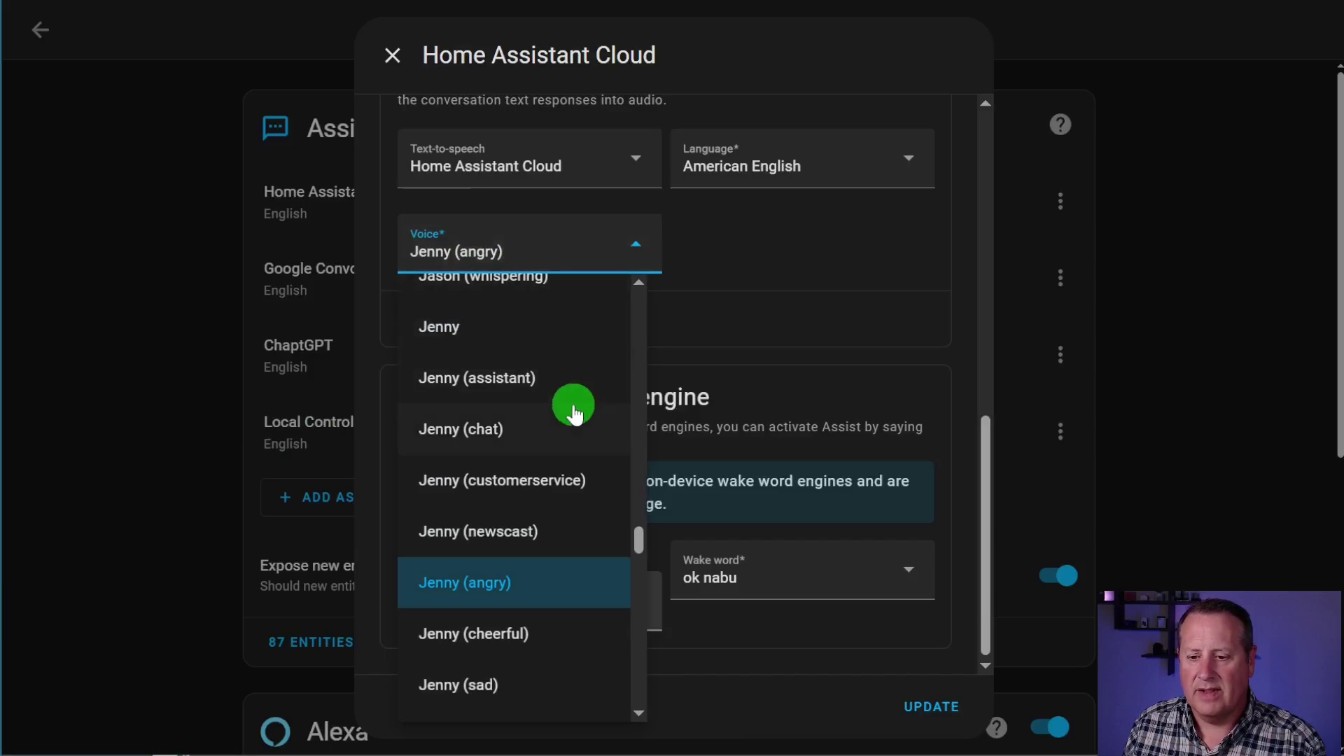
{"action": "scroll", "coordinate": [574, 413], "scroll_direction": "up", "scroll_amount": 3}
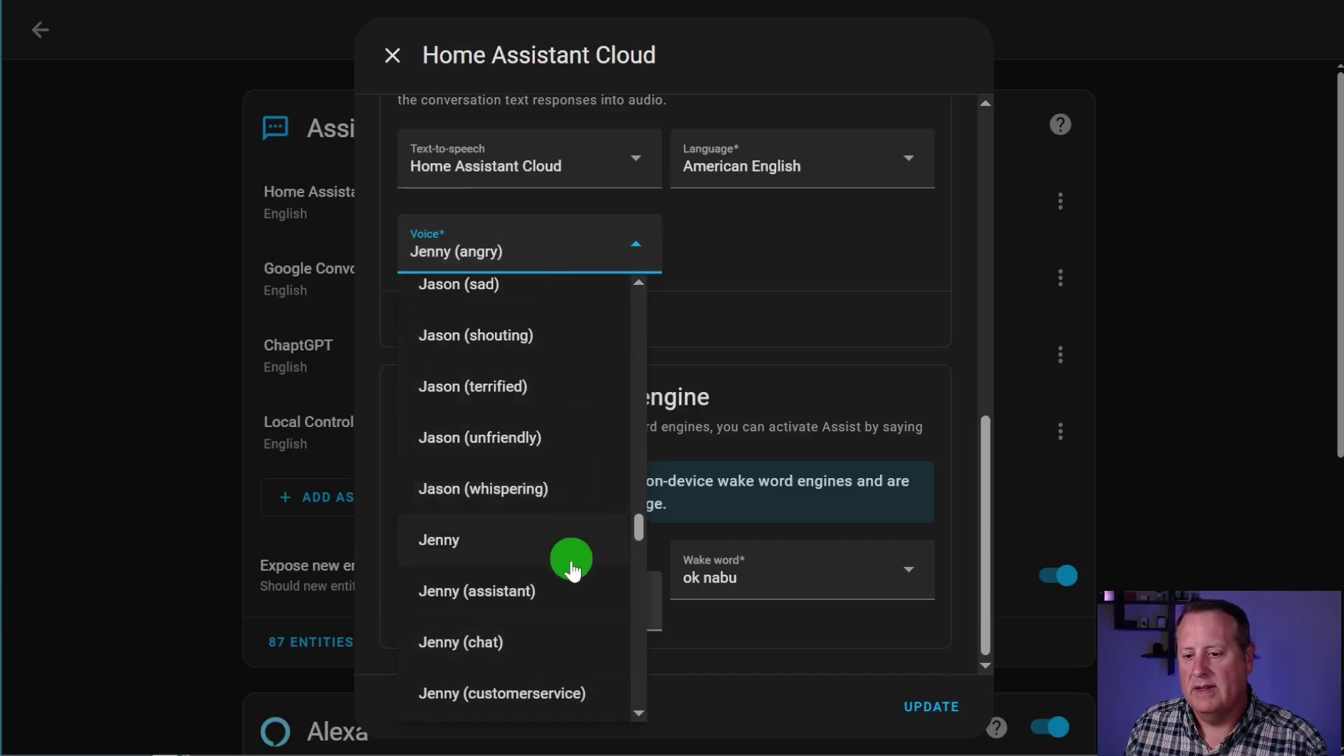
{"action": "scroll", "coordinate": [564, 482], "scroll_direction": "down", "scroll_amount": 3}
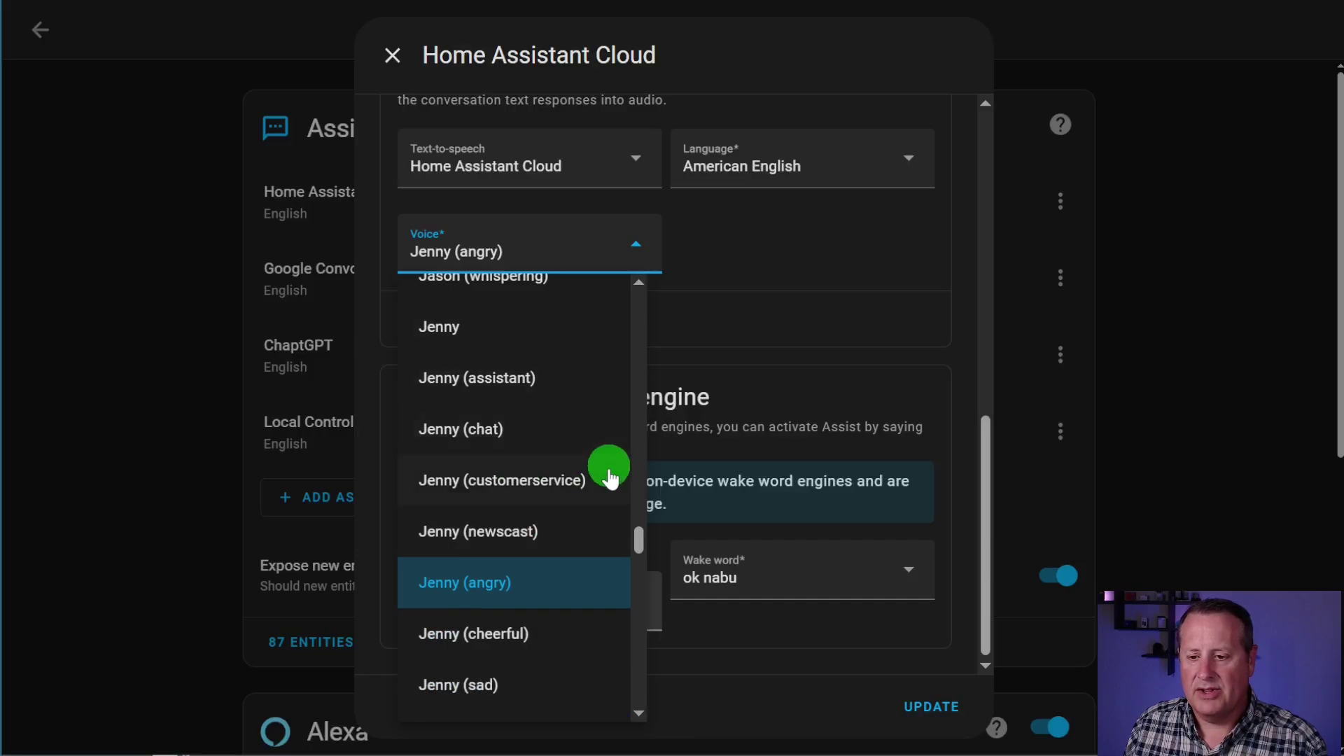
{"action": "scroll", "coordinate": [570, 533], "scroll_direction": "down", "scroll_amount": 3}
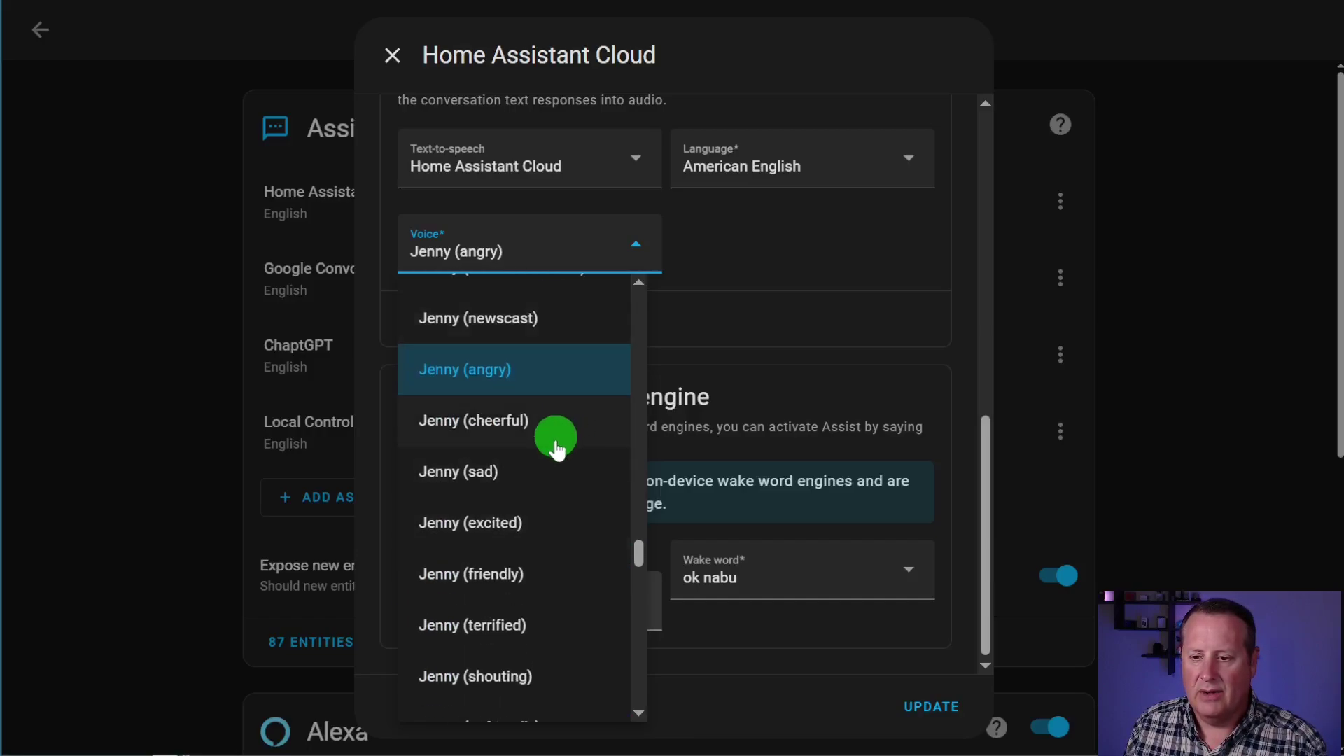
{"action": "scroll", "coordinate": [553, 571], "scroll_direction": "up", "scroll_amount": 3}
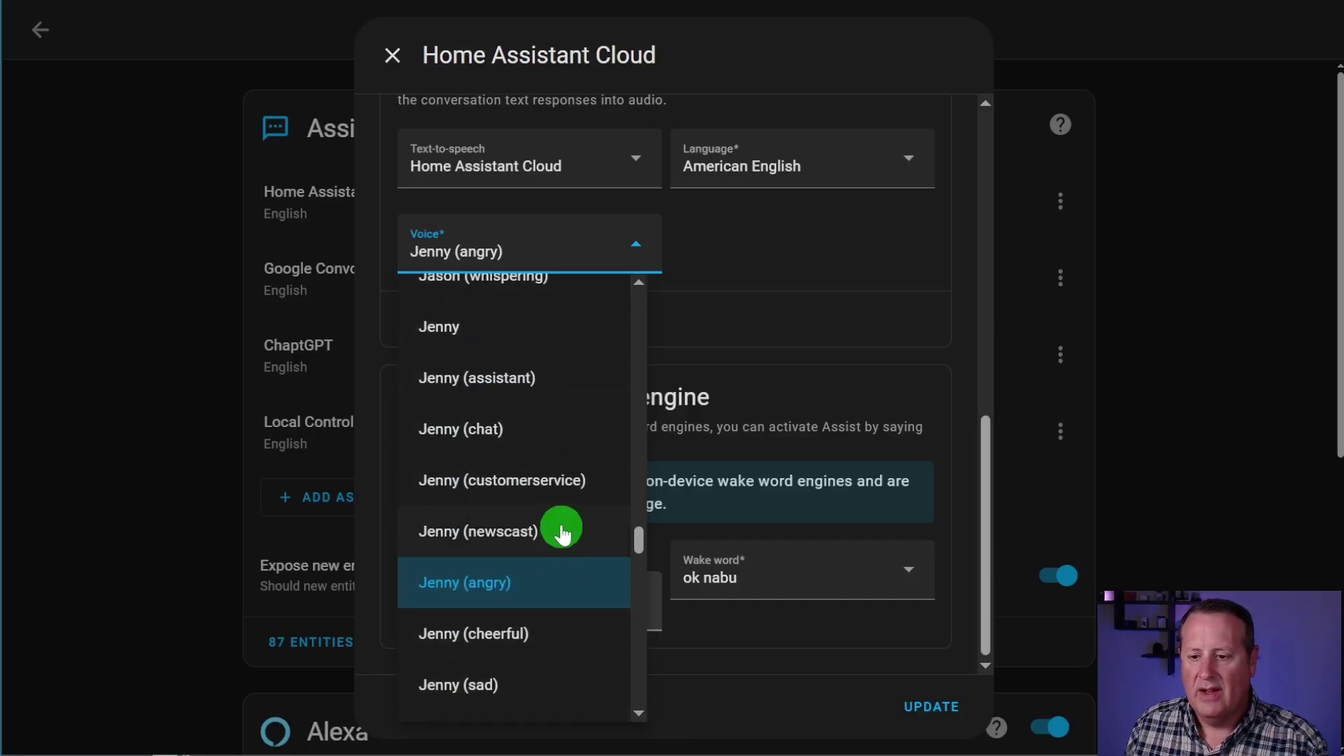
{"action": "left_click", "coordinate": [494, 583]}
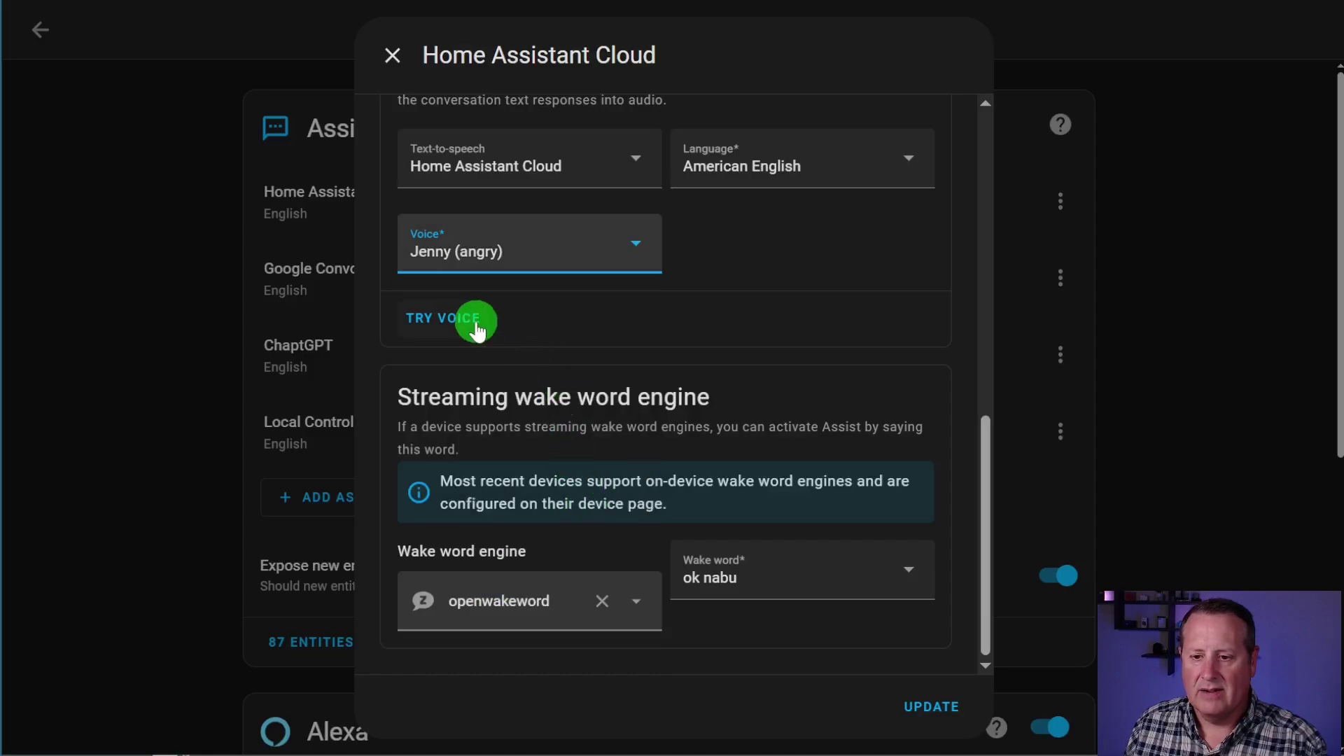
{"action": "left_click", "coordinate": [448, 320]}
{"action": "left_click_drag", "start_coordinate": [734, 396], "coordinate": [559, 394]}
{"action": "type", "text": "Thanks fo"}
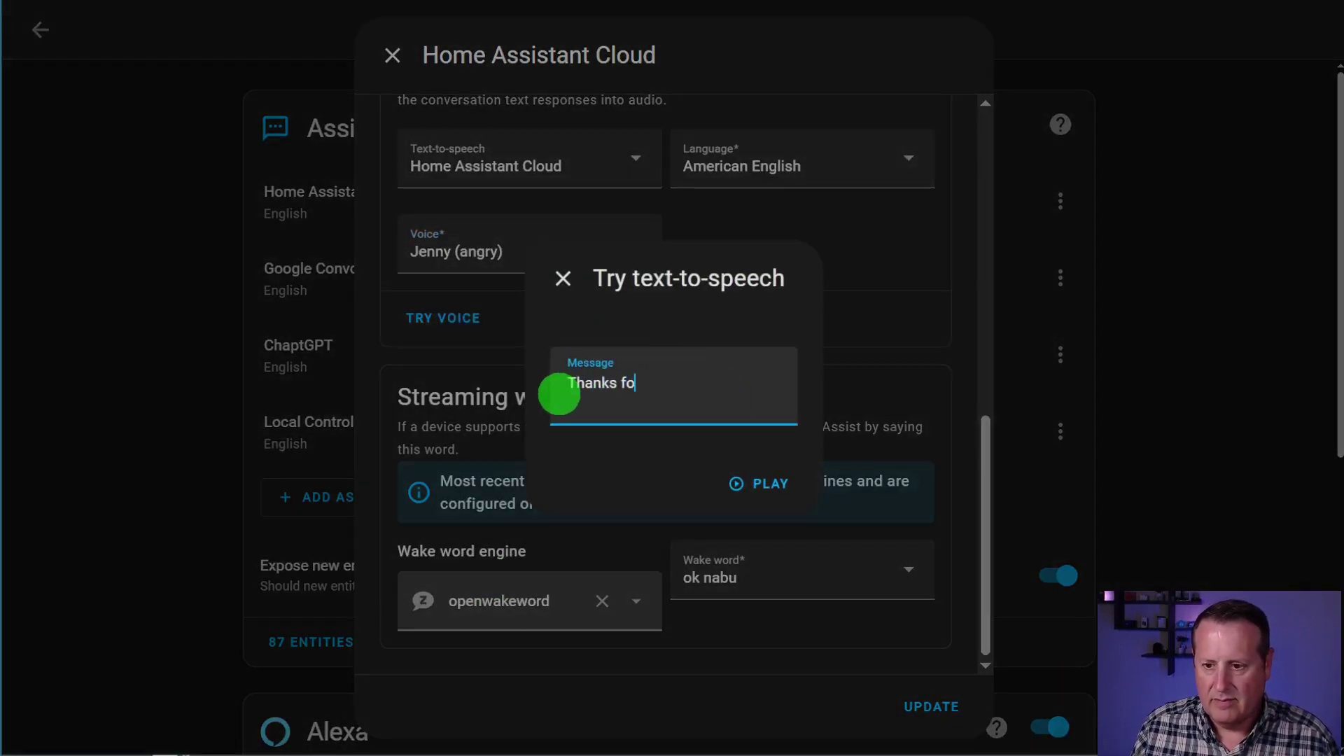
{"action": "type", "text": "r watching."}
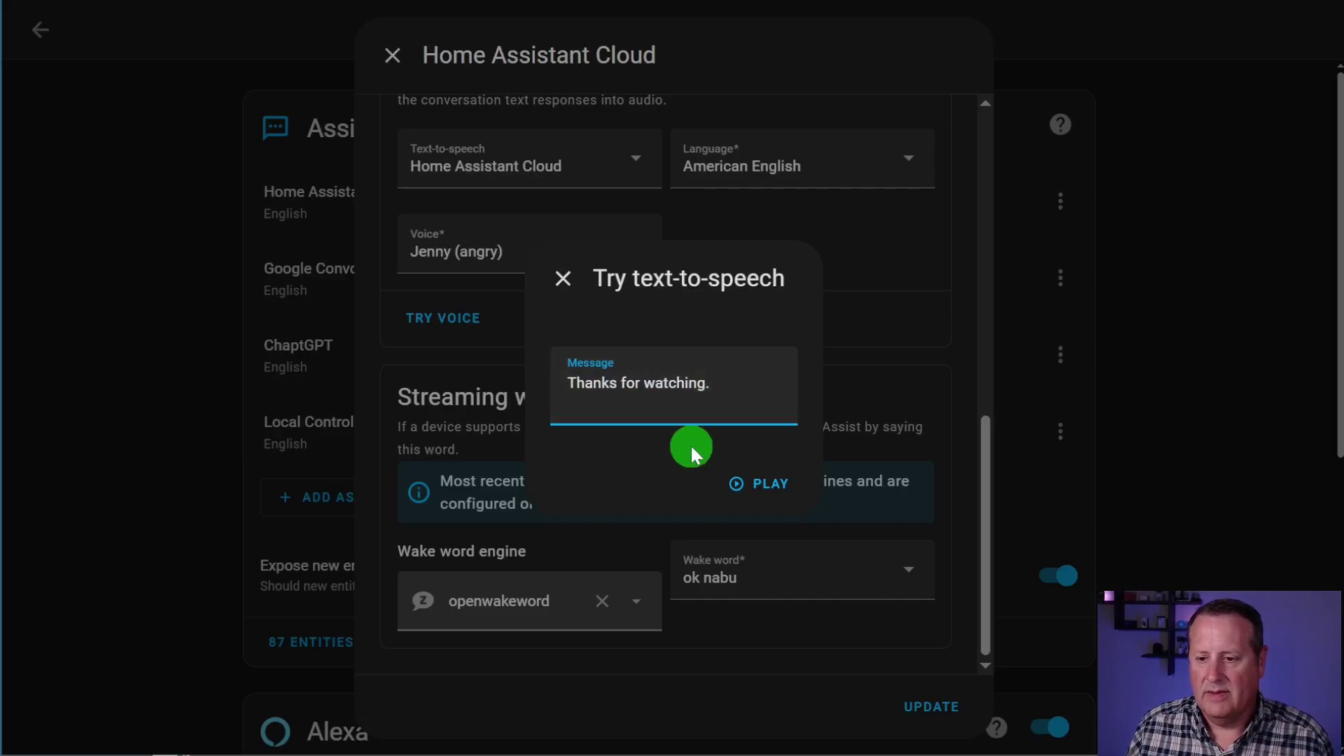
{"action": "left_click", "coordinate": [773, 500]}
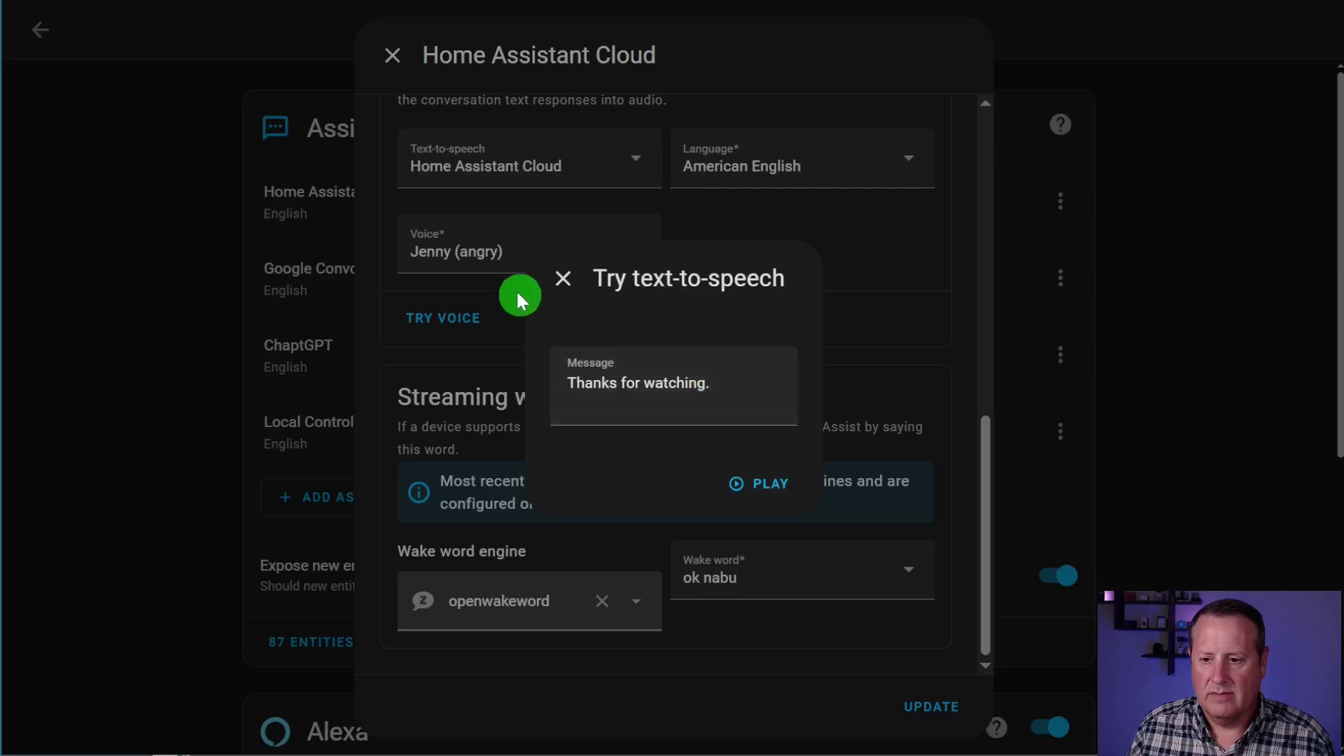
Switch the voice to Jenny (cheerful) and preview the same message
{"action": "left_click", "coordinate": [560, 280]}
{"action": "left_click", "coordinate": [576, 254]}
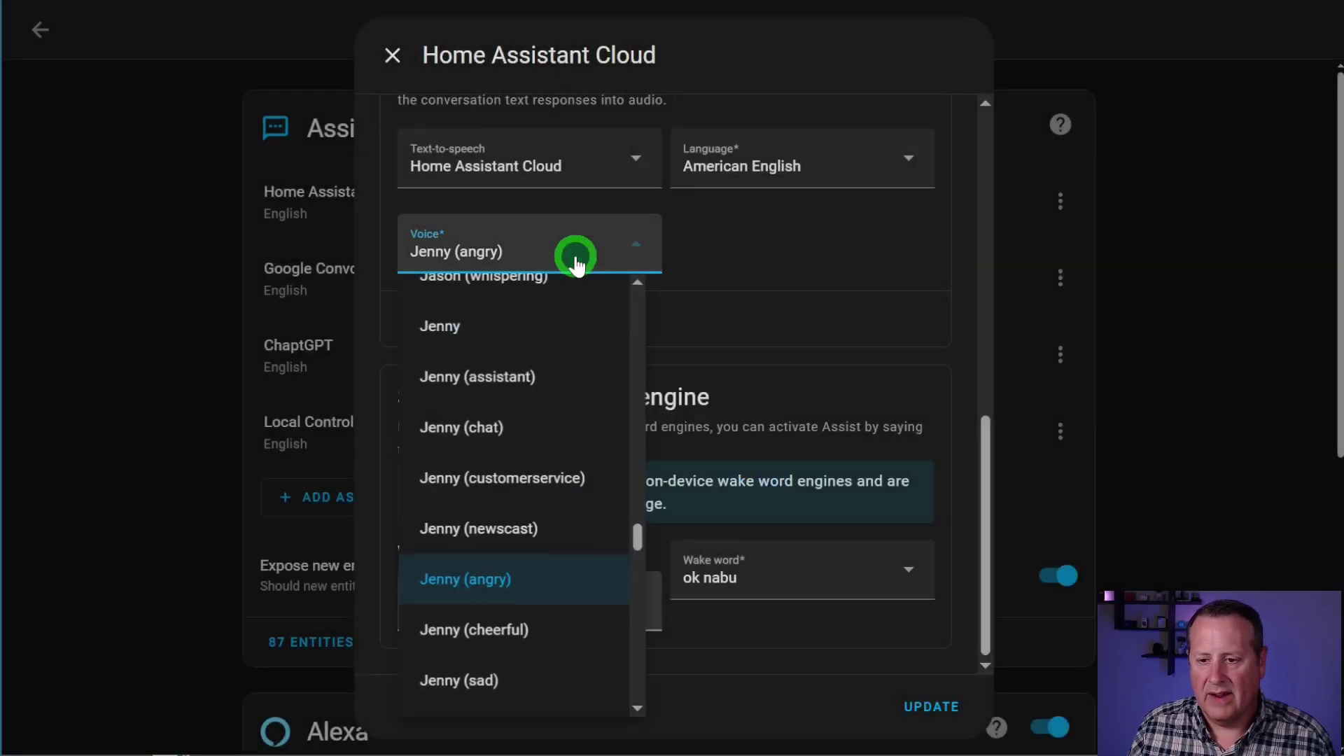
{"action": "left_click", "coordinate": [527, 634]}
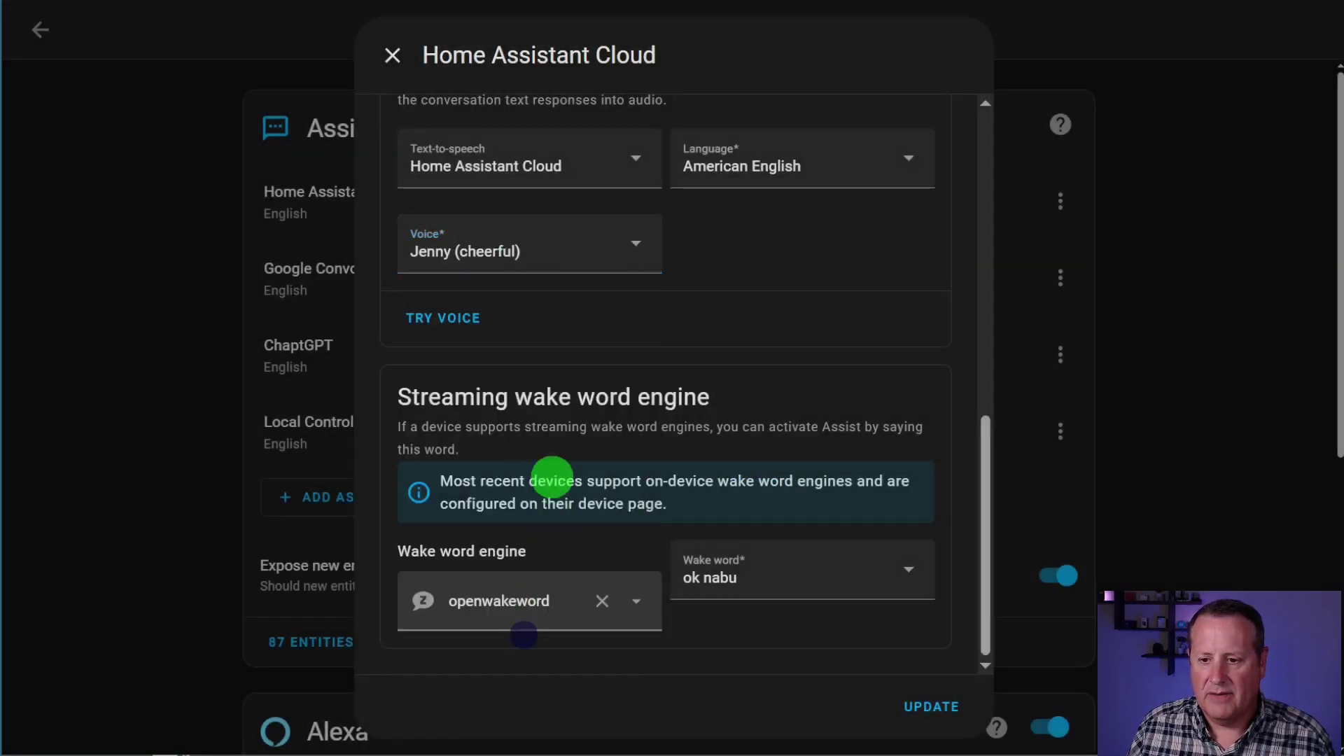
{"action": "left_click", "coordinate": [435, 321]}
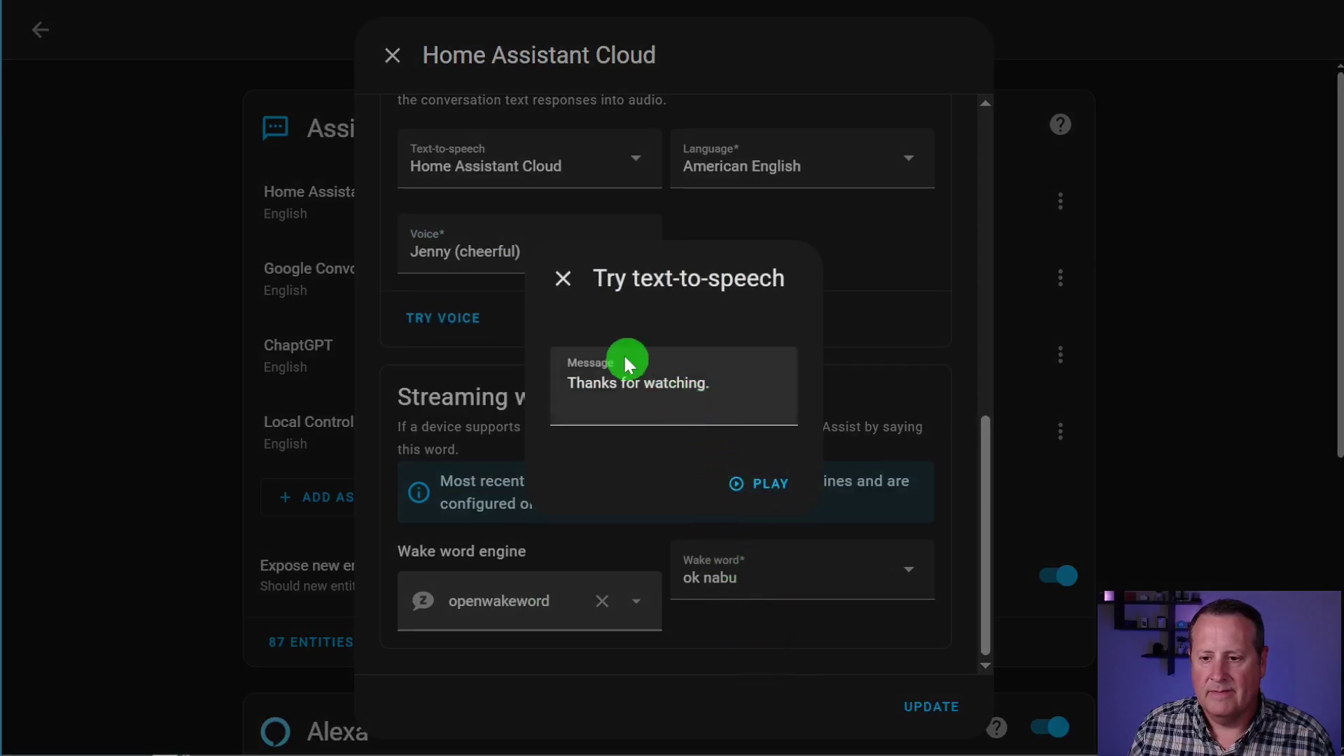
{"action": "left_click", "coordinate": [563, 277]}
Switch to Jenny (newscast) and preview the message extended with "See you next time."
{"action": "left_click", "coordinate": [609, 252]}
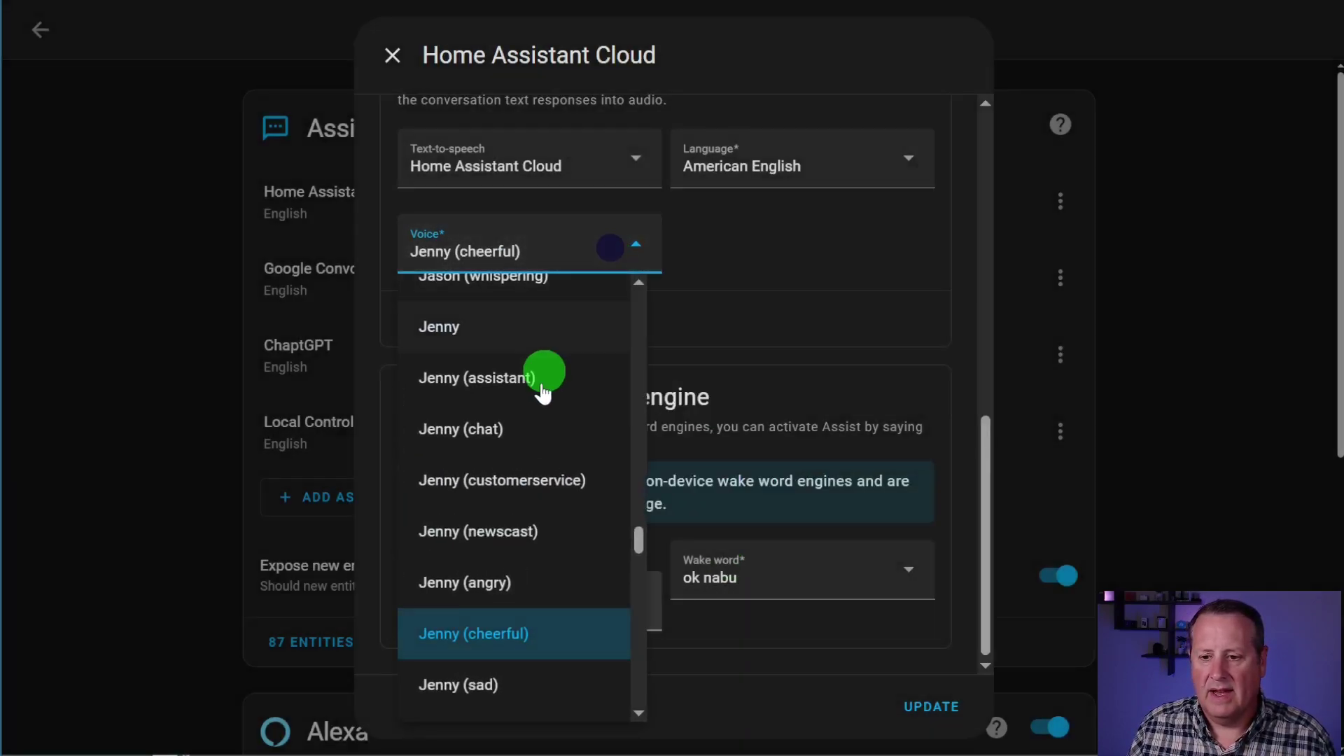
{"action": "scroll", "coordinate": [541, 418], "scroll_direction": "up", "scroll_amount": 2}
{"action": "scroll", "coordinate": [553, 448], "scroll_direction": "up", "scroll_amount": 1}
{"action": "scroll", "coordinate": [564, 479], "scroll_direction": "down", "scroll_amount": 3}
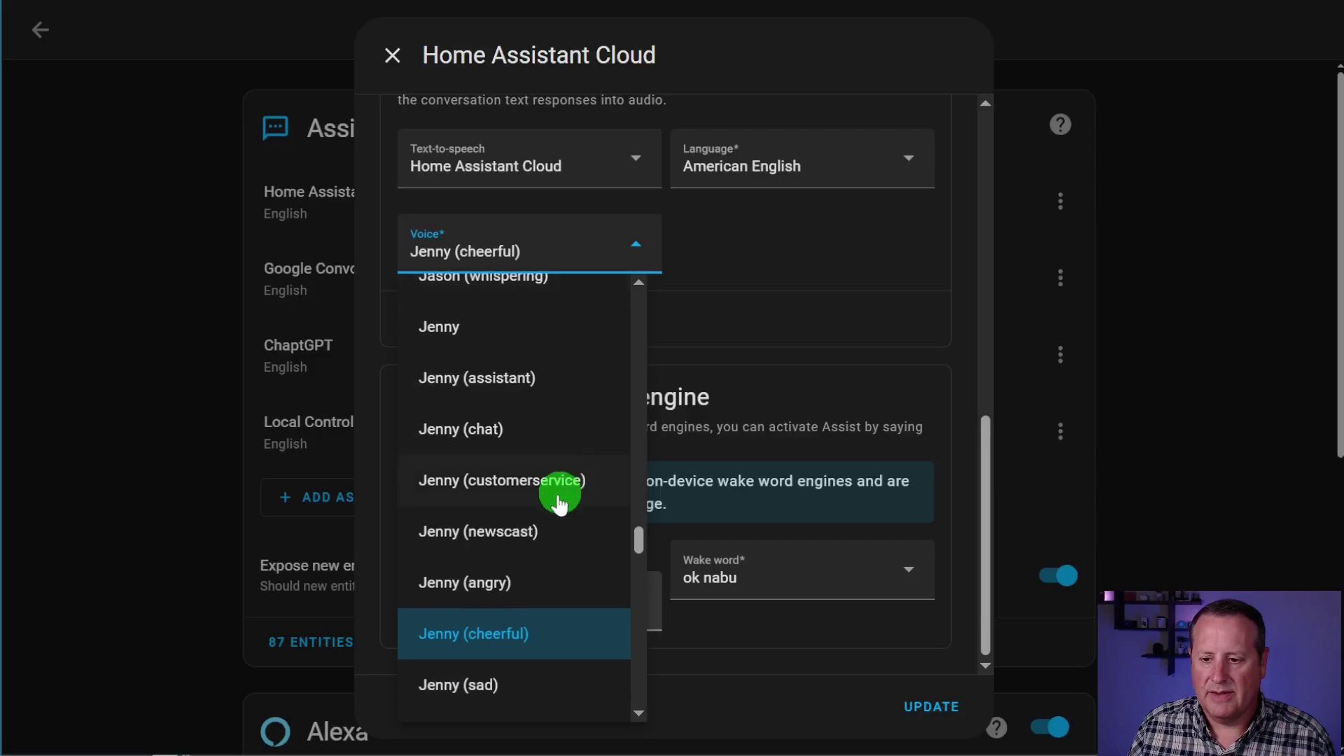
{"action": "left_click", "coordinate": [512, 549]}
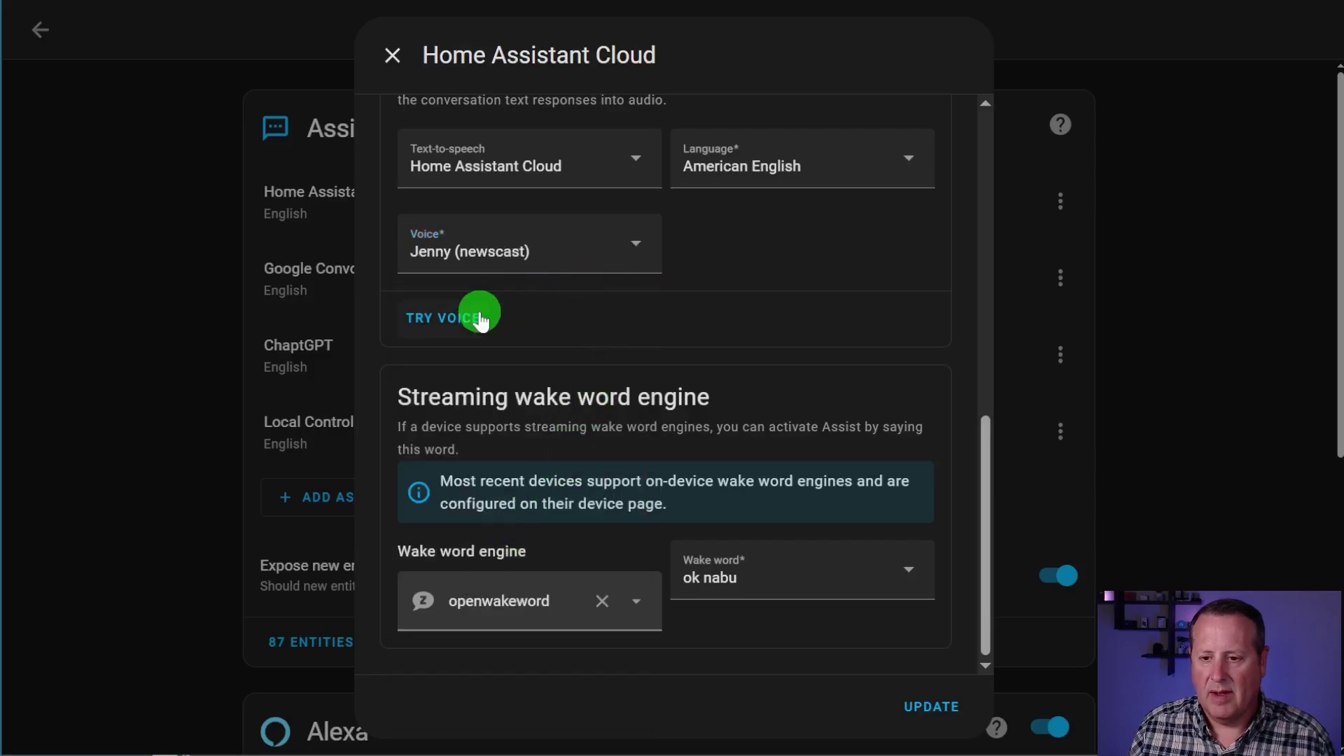
{"action": "left_click", "coordinate": [453, 325]}
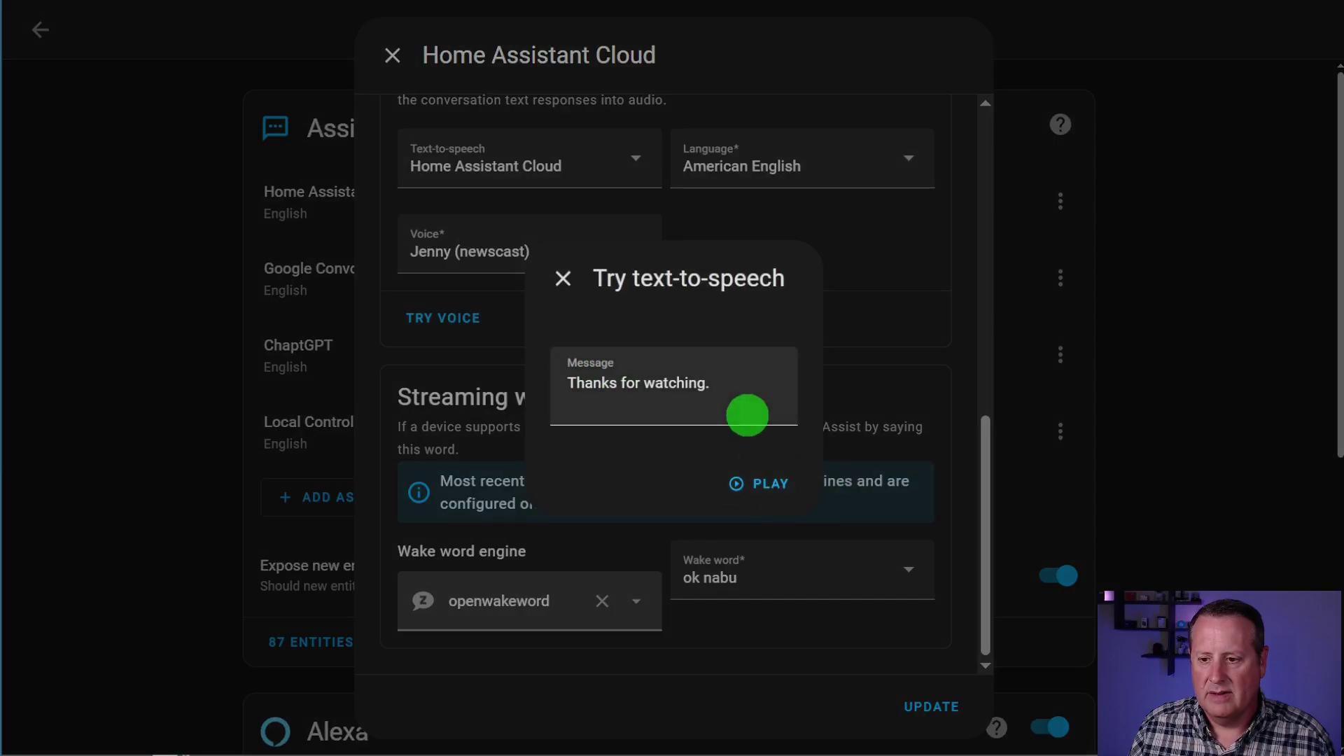
{"action": "left_click", "coordinate": [739, 389]}
{"action": "type", "text": "Seee"}
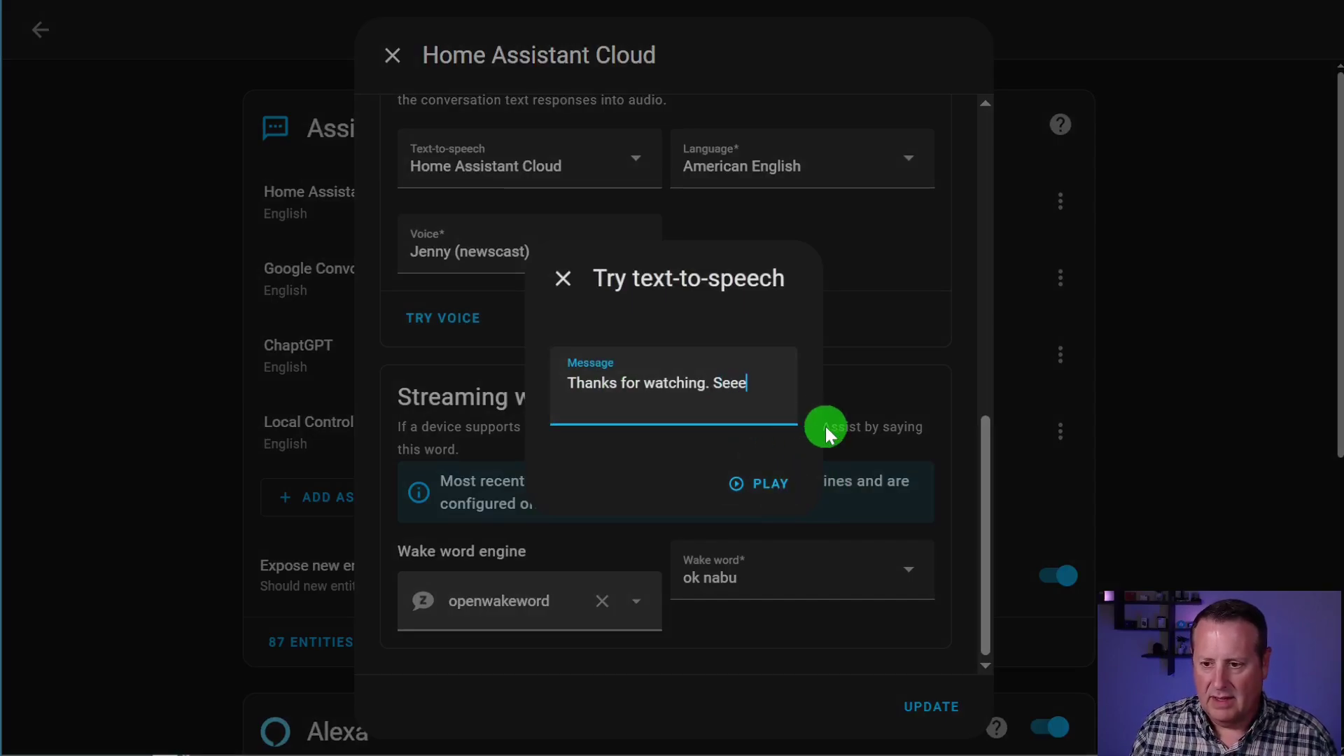
{"action": "key", "text": "BackSpace"}
{"action": "type", "text": "you next time."}
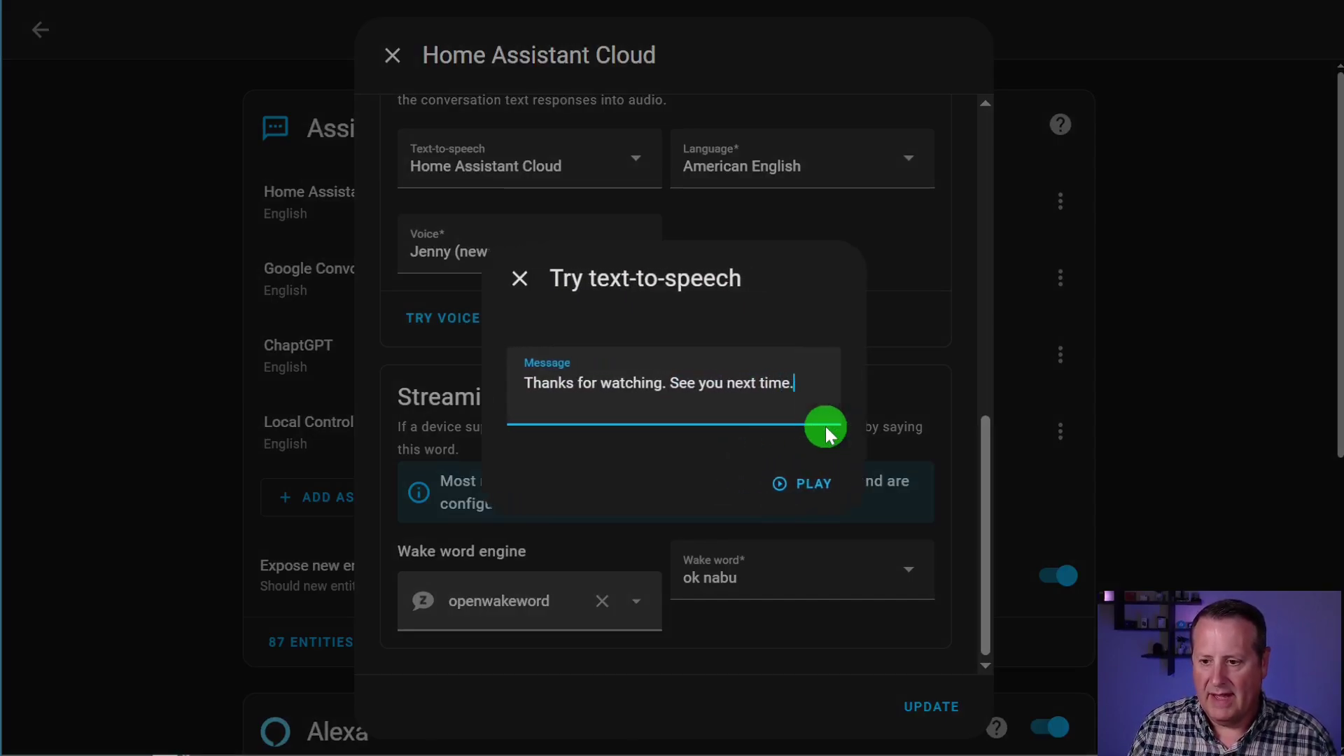
{"action": "left_click", "coordinate": [812, 483]}
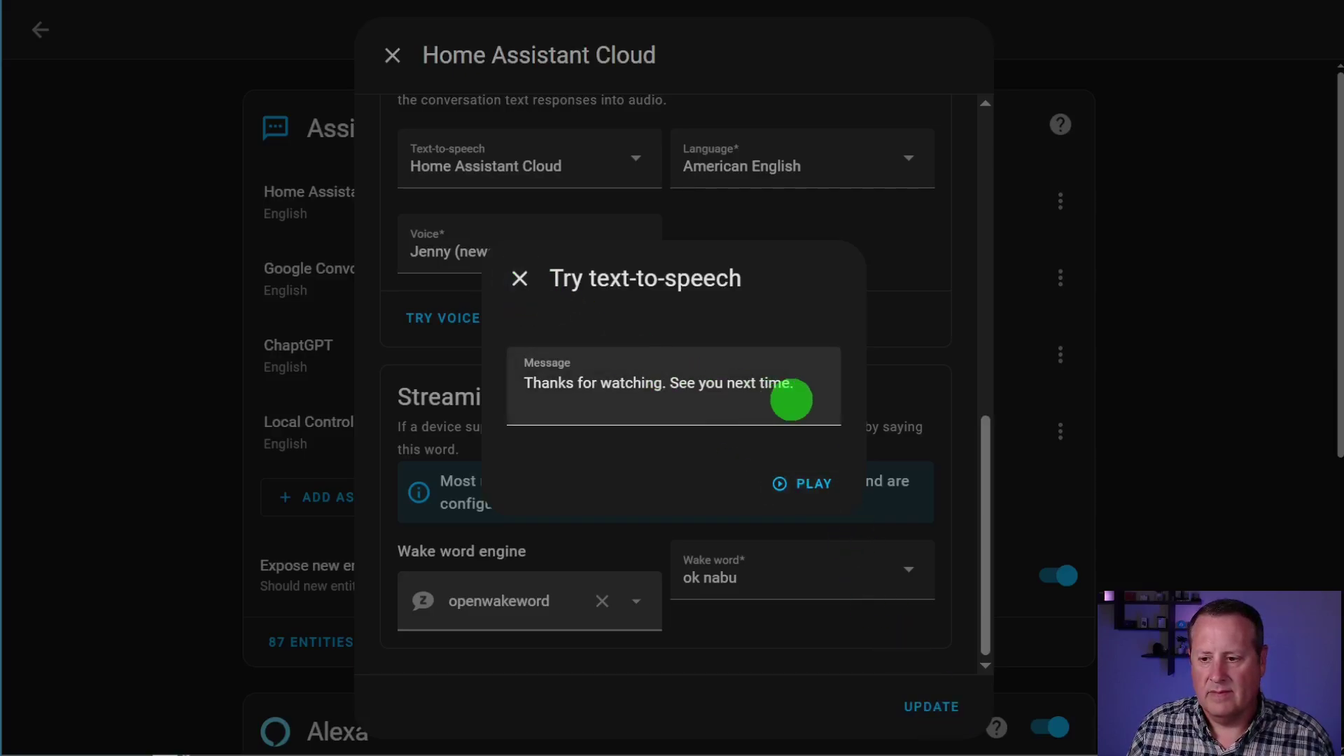
Append "On channel 4." to the message and play it again
{"action": "left_click", "coordinate": [791, 399]}
{"action": "type", "text": "On ch"}
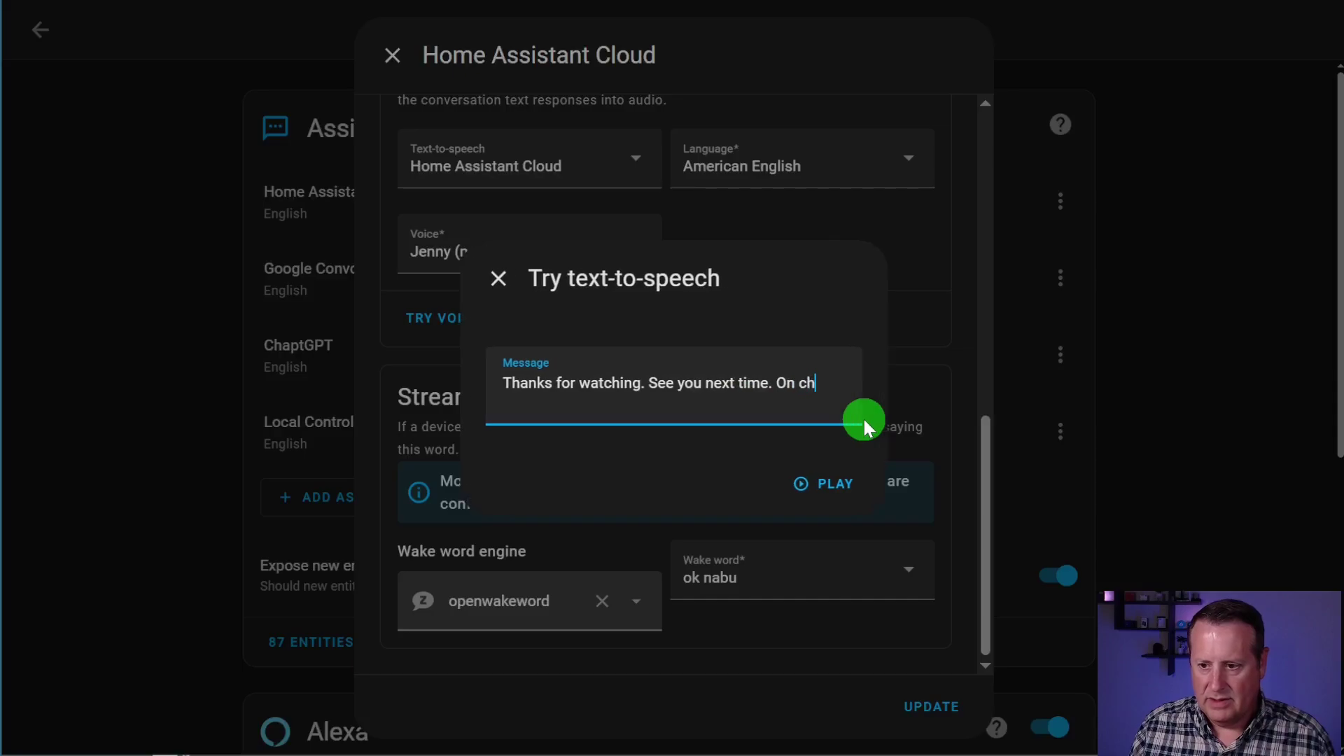
{"action": "type", "text": "annel 4."}
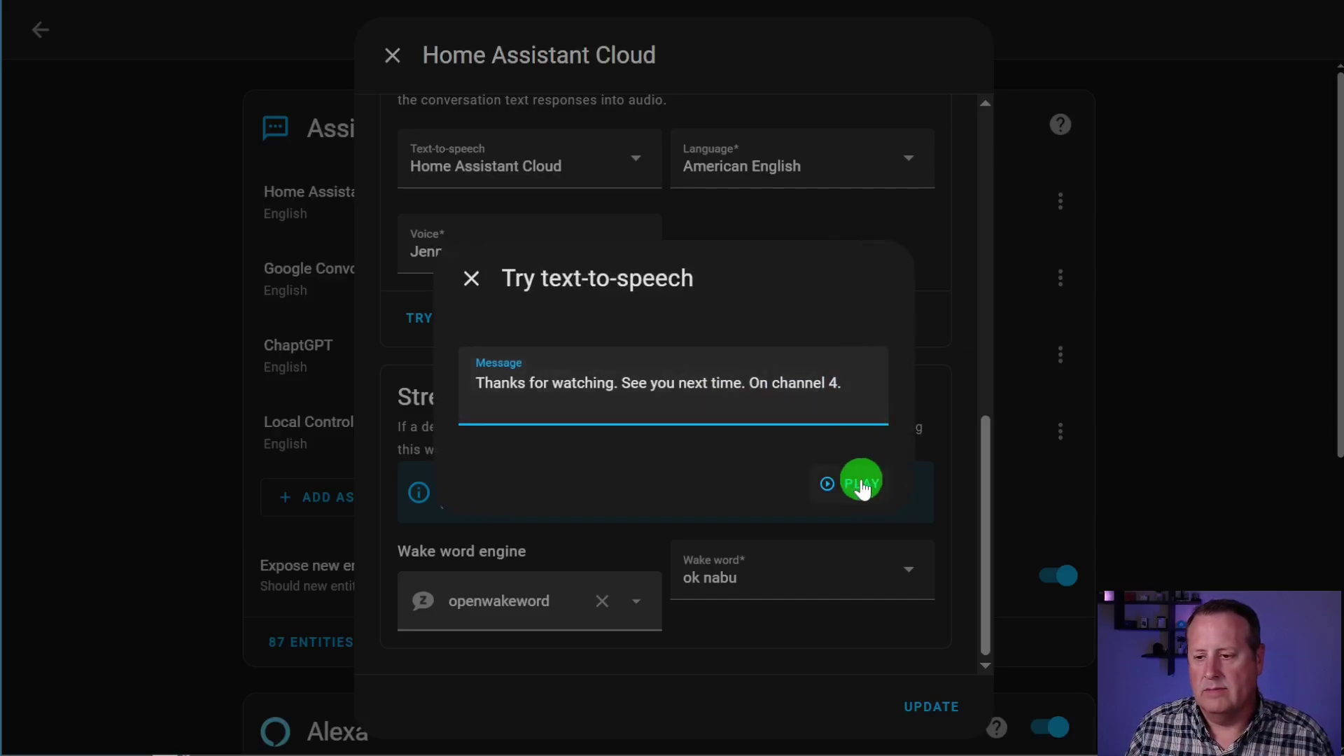
{"action": "left_click", "coordinate": [862, 485]}
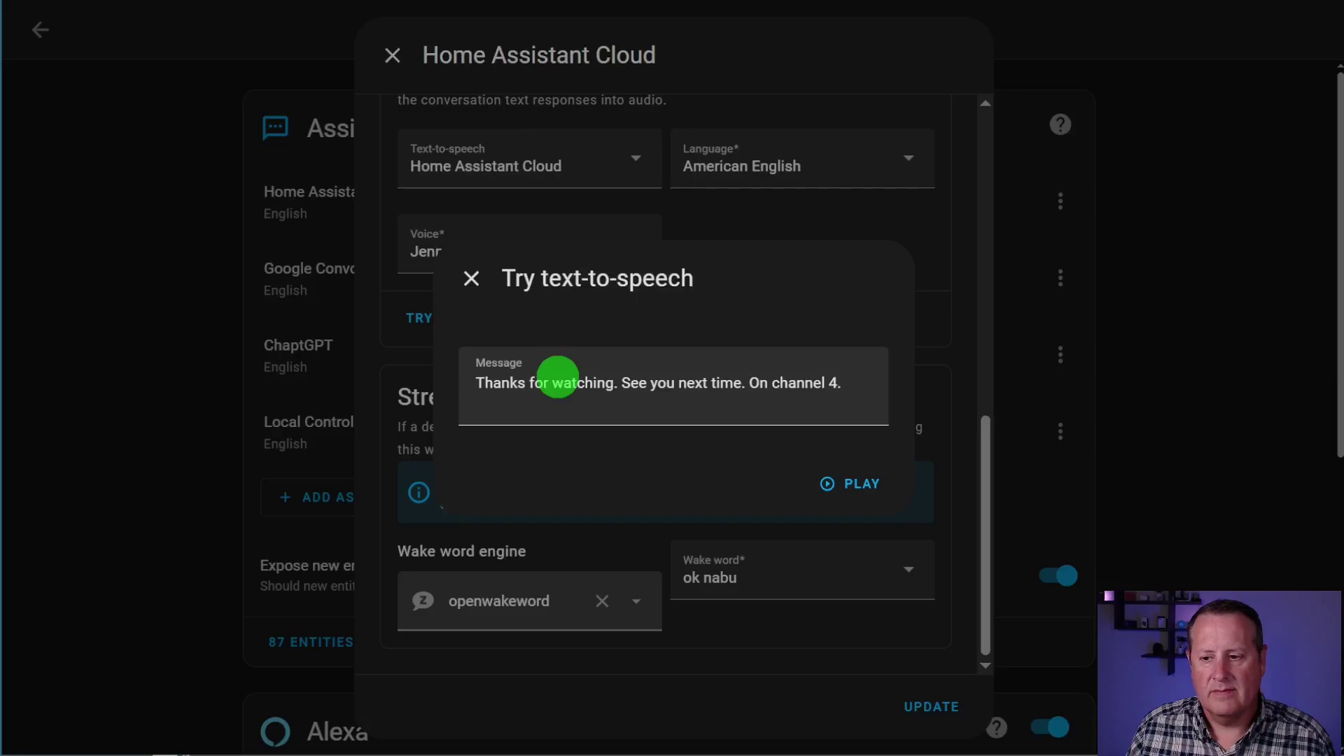
Switch the voice to Jenny (terrified) and preview it saying "I'm so scared."
{"action": "left_click", "coordinate": [471, 278]}
{"action": "left_click", "coordinate": [600, 258]}
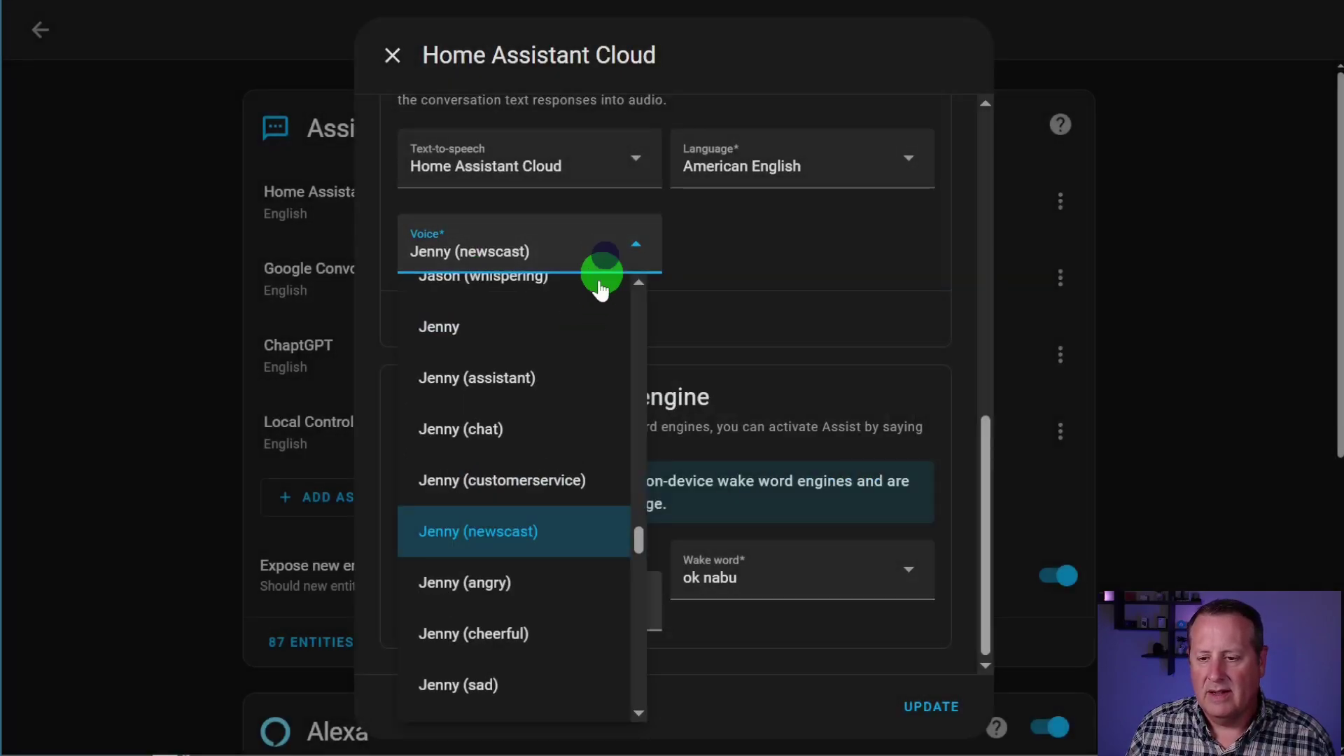
{"action": "scroll", "coordinate": [530, 482], "scroll_direction": "down", "scroll_amount": 3}
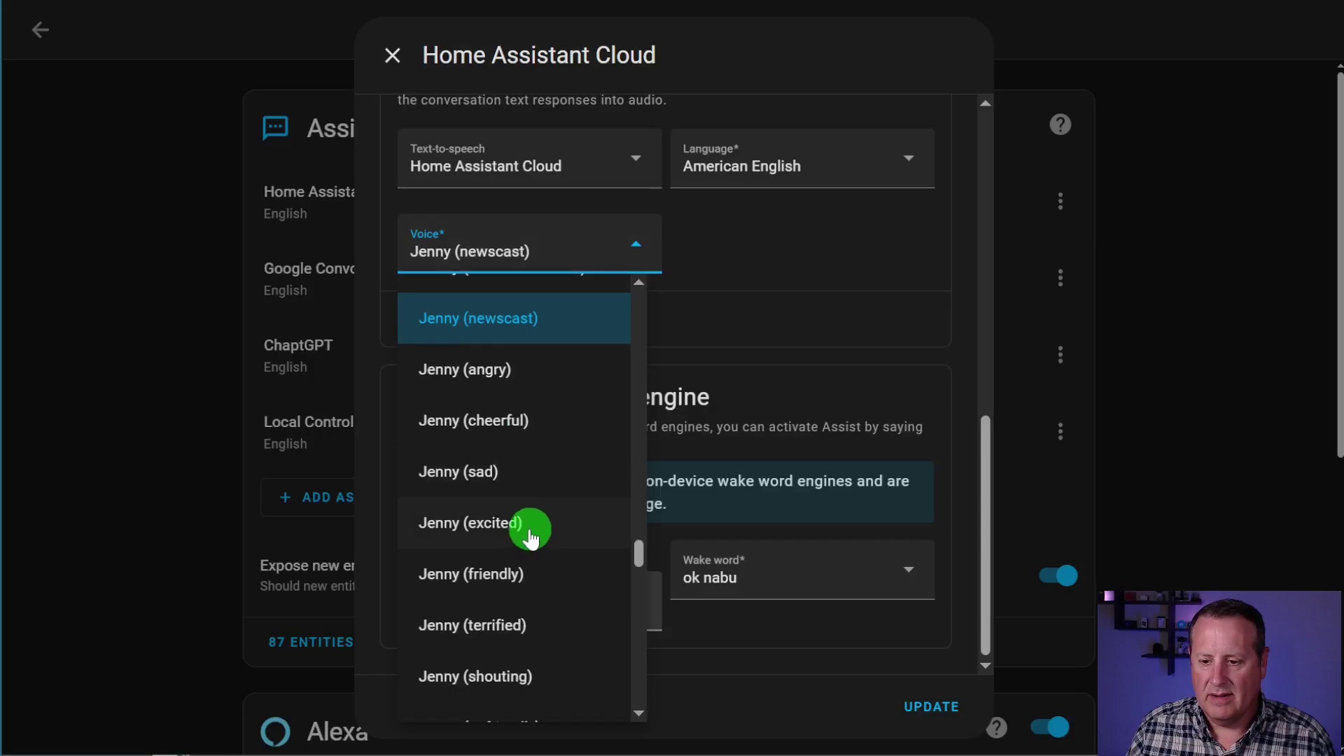
{"action": "left_click", "coordinate": [516, 625]}
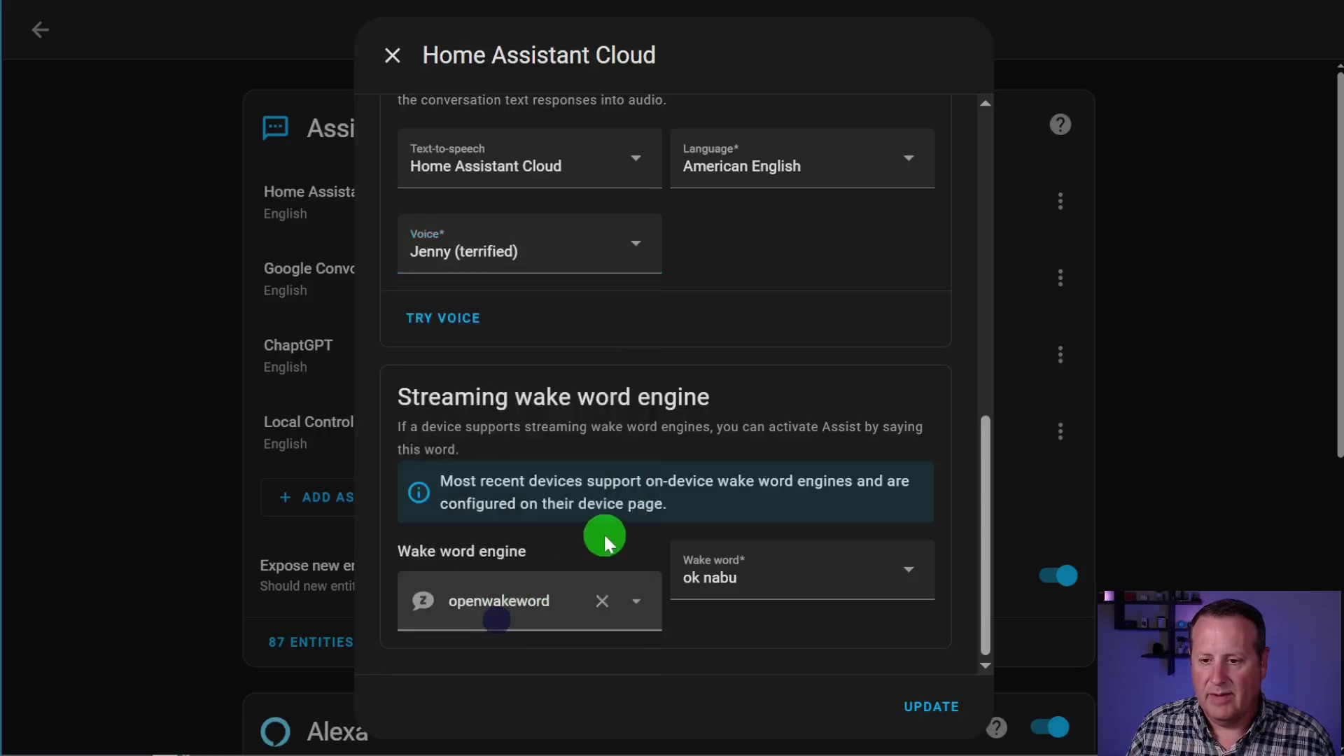
{"action": "left_click", "coordinate": [486, 336]}
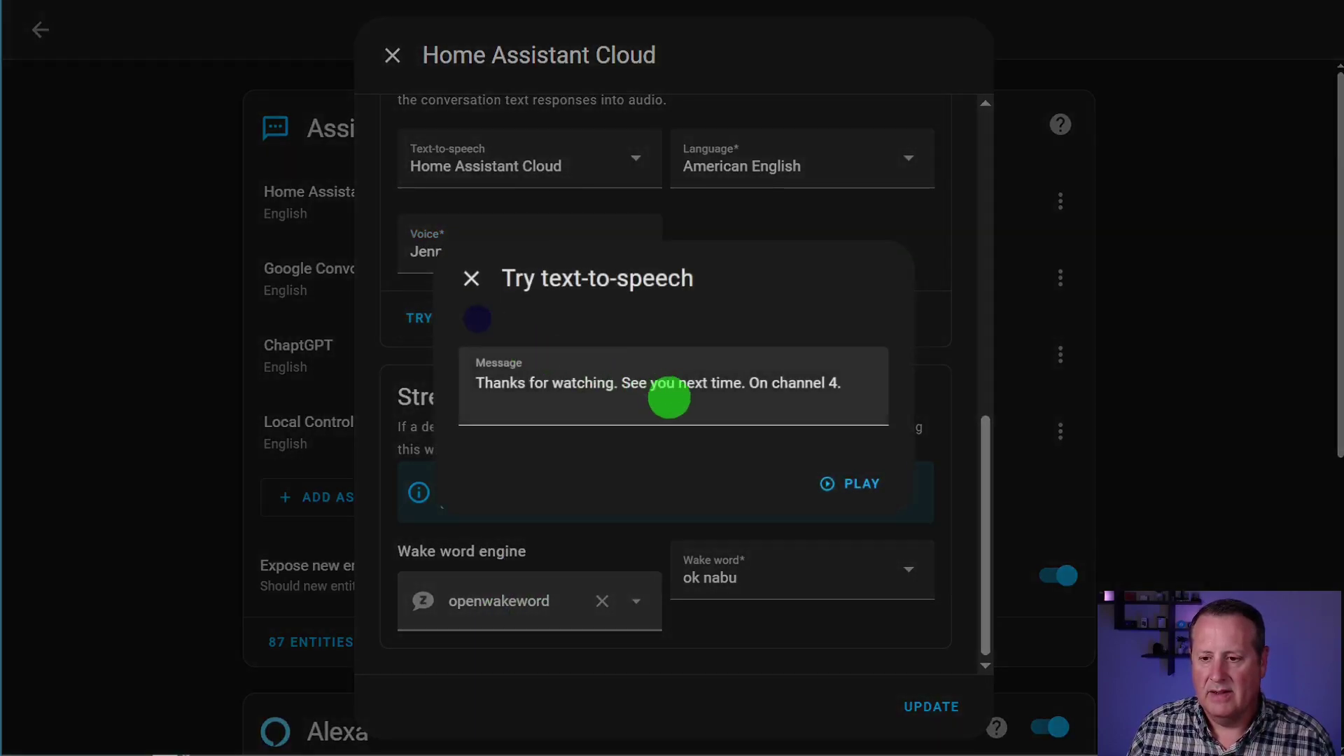
{"action": "double_click", "coordinate": [773, 387]}
{"action": "key", "text": "ctrl+a"}
{"action": "key", "text": "BackSpace"}
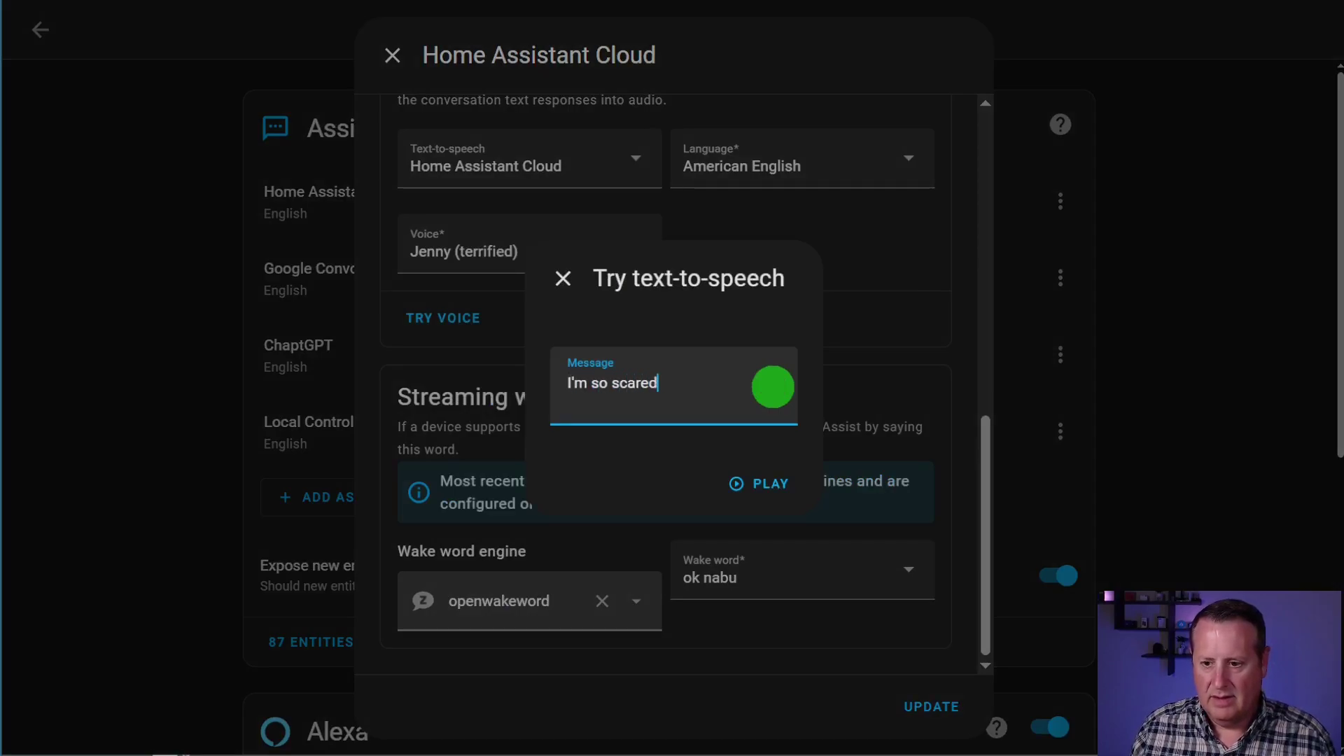
{"action": "type", "text": "I'm so scared."}
{"action": "left_click", "coordinate": [770, 483]}
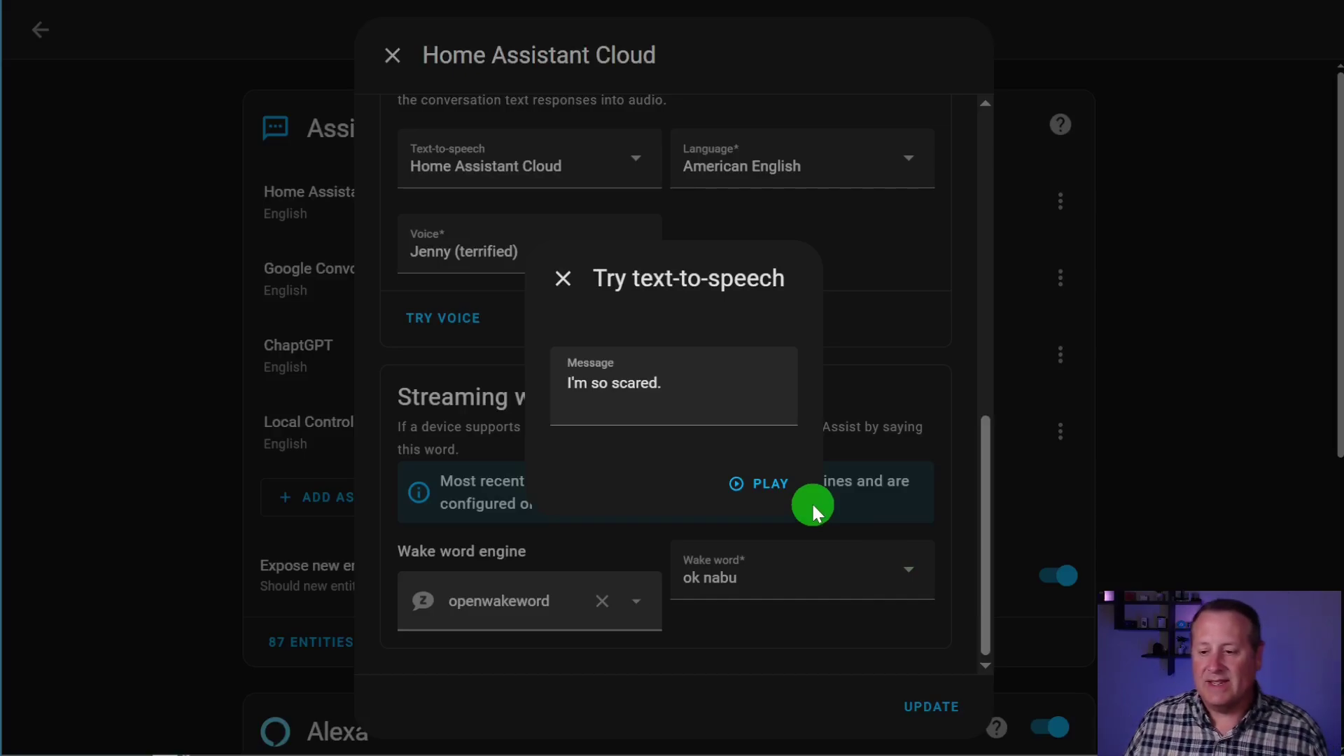
Add "They're chasing me." to the message, play it, and close the preview
{"action": "left_click", "coordinate": [676, 395]}
{"action": "type", "text": "Th"}
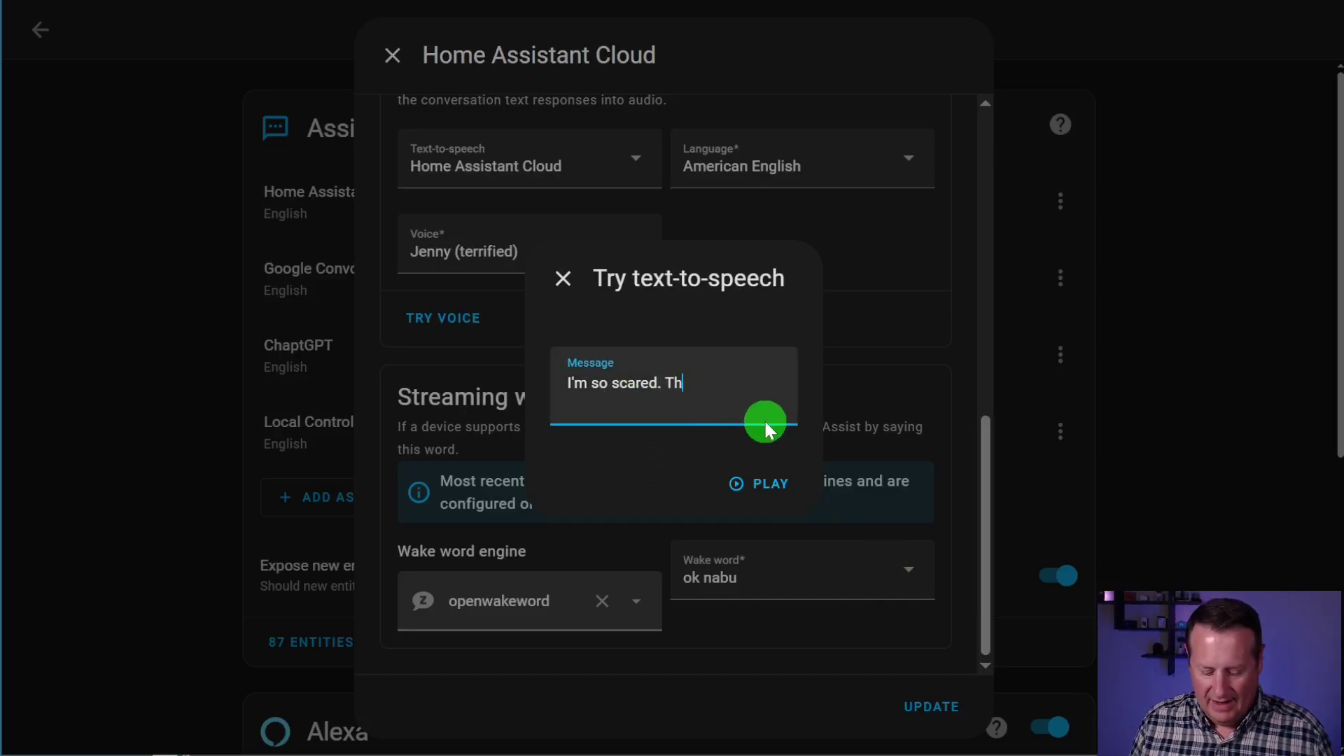
{"action": "type", "text": "ey're chasi"}
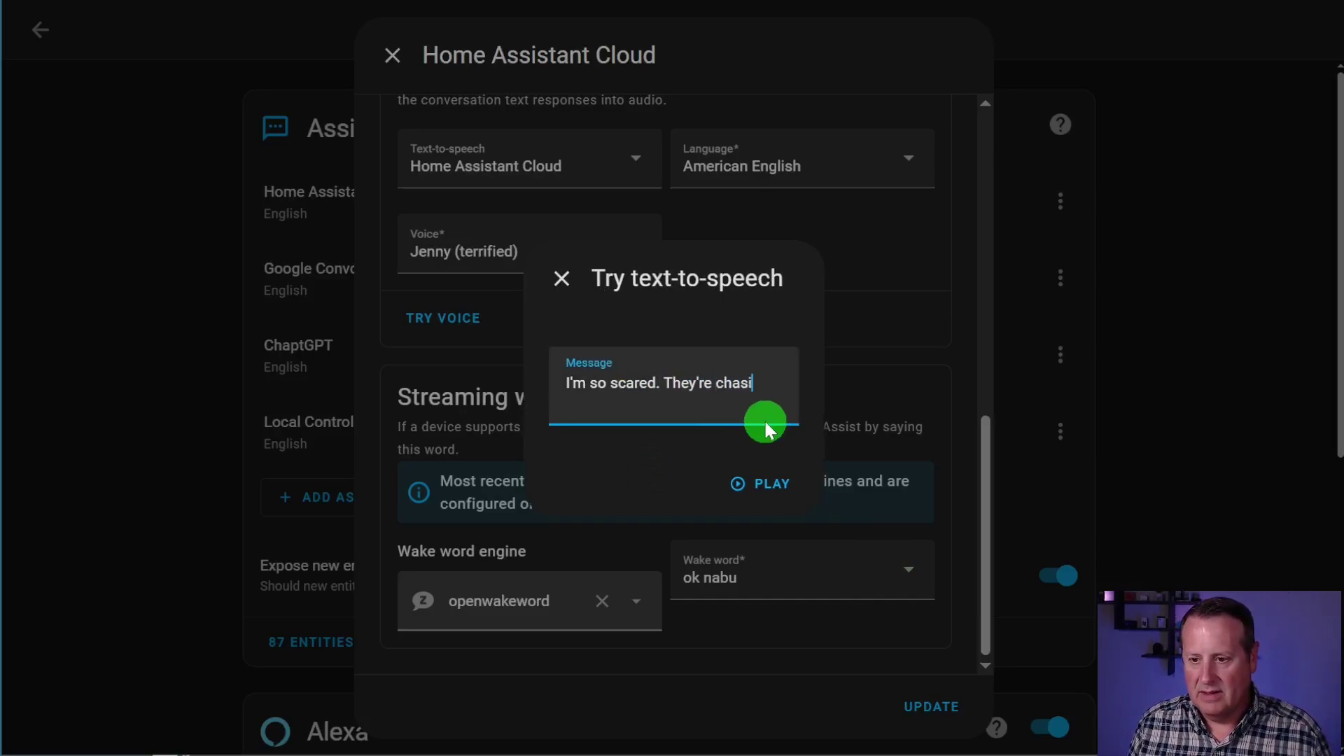
{"action": "type", "text": "ng me."}
{"action": "left_click", "coordinate": [812, 476]}
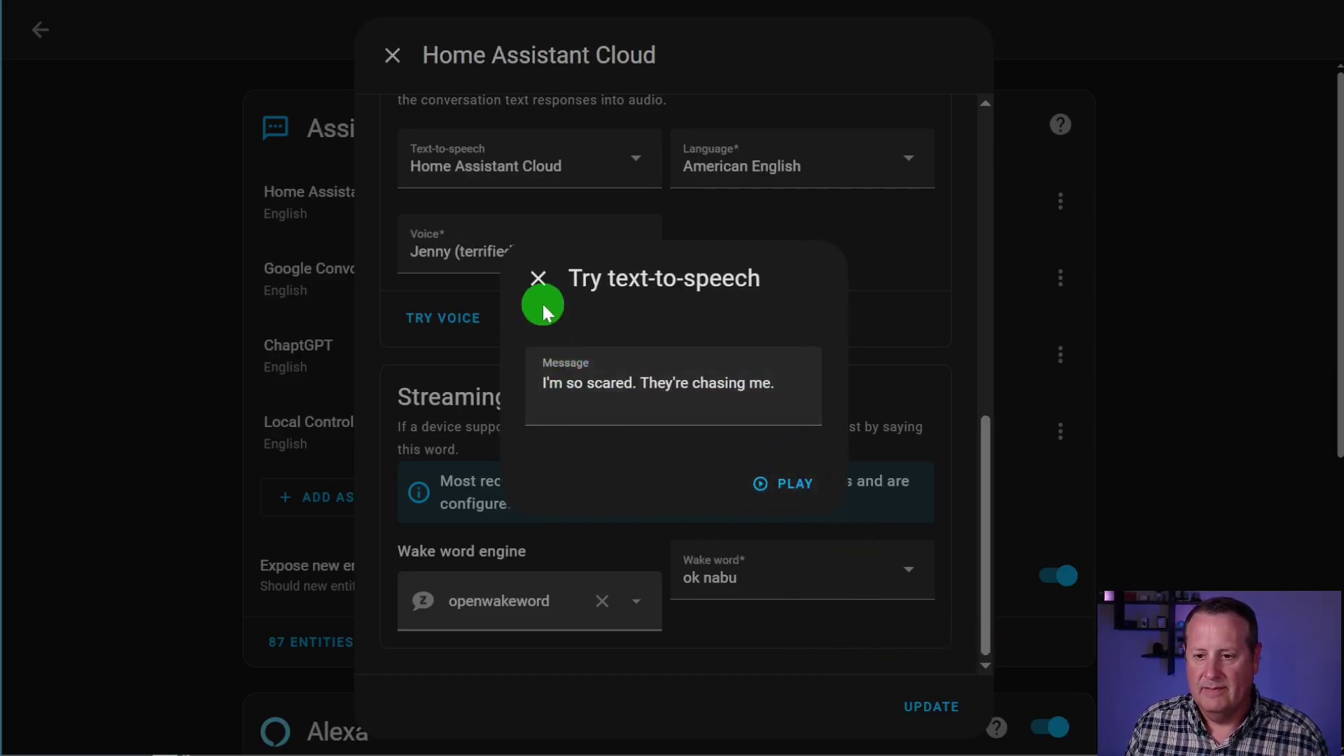
{"action": "left_click", "coordinate": [536, 284]}
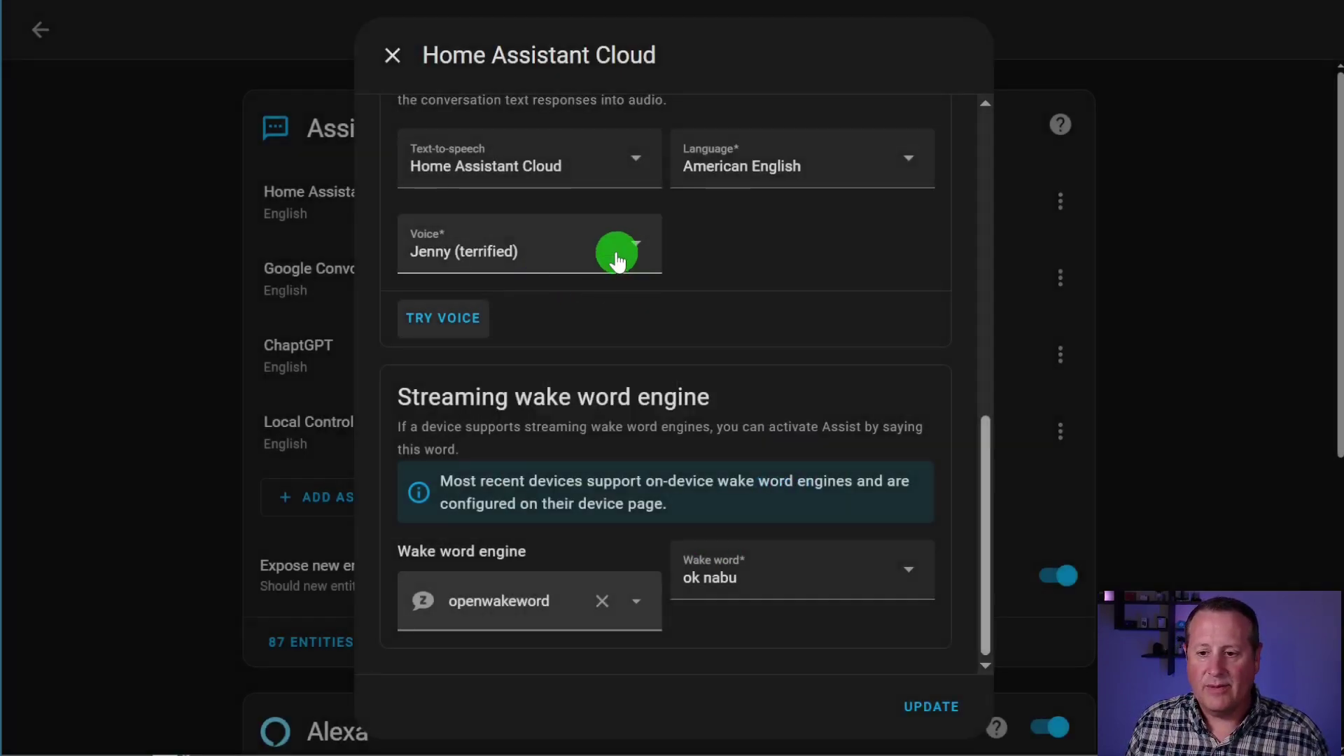
Preview Jenny (sad) saying "I ran out of my favorite drink." and close the test
{"action": "left_click", "coordinate": [615, 253]}
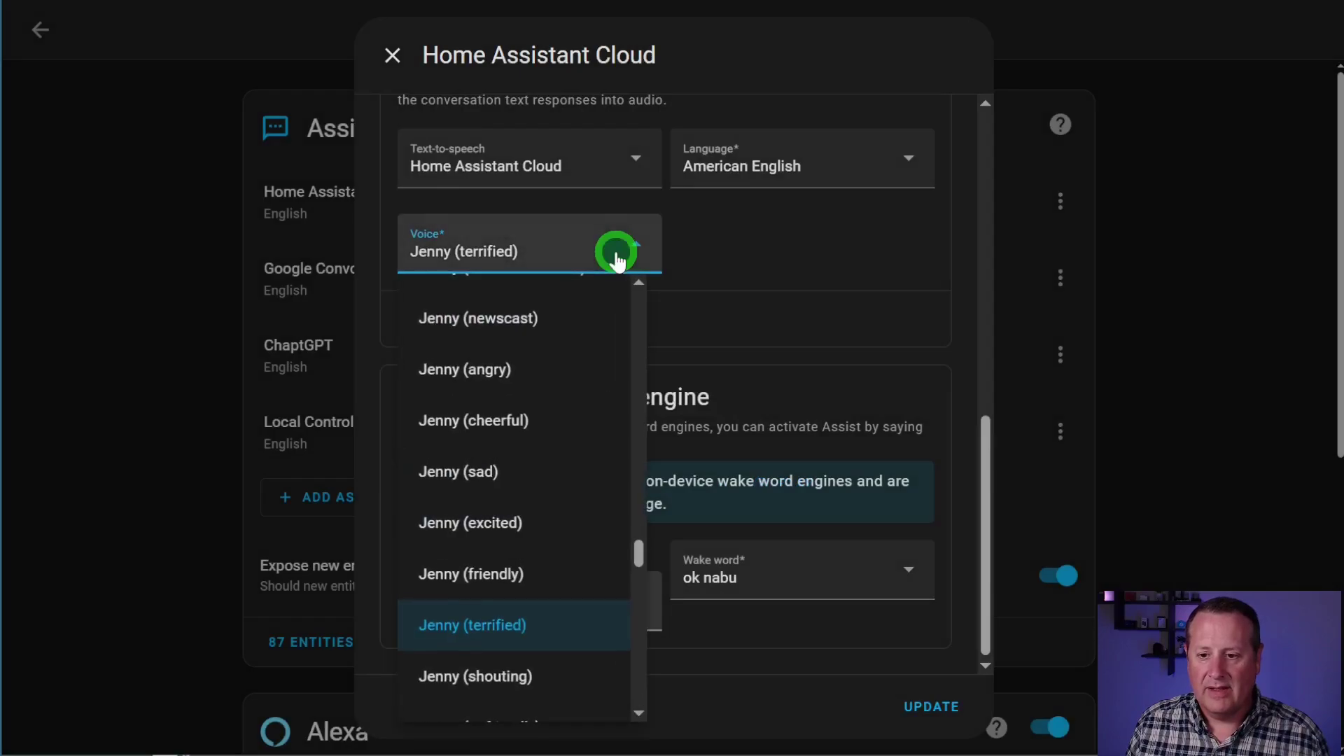
{"action": "left_click", "coordinate": [467, 477]}
{"action": "left_click", "coordinate": [492, 313]}
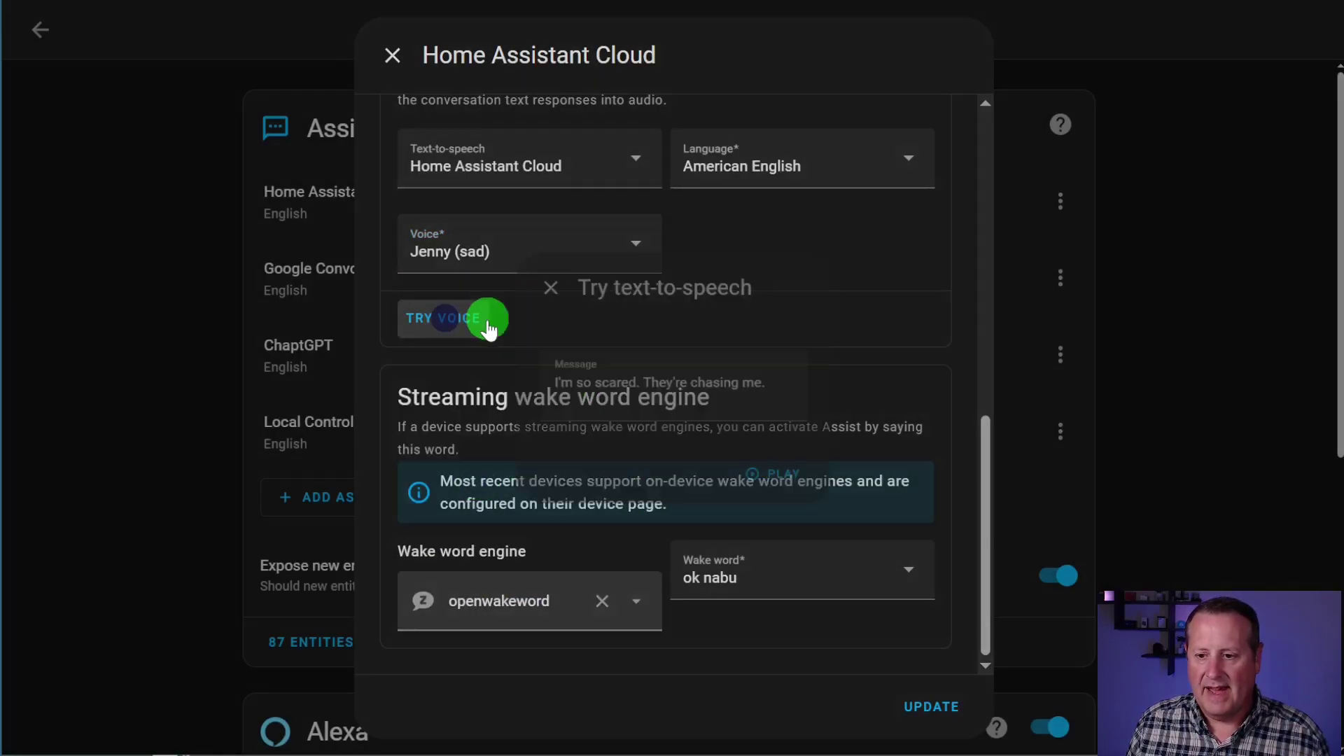
{"action": "left_click_drag", "start_coordinate": [800, 381], "coordinate": [572, 378]}
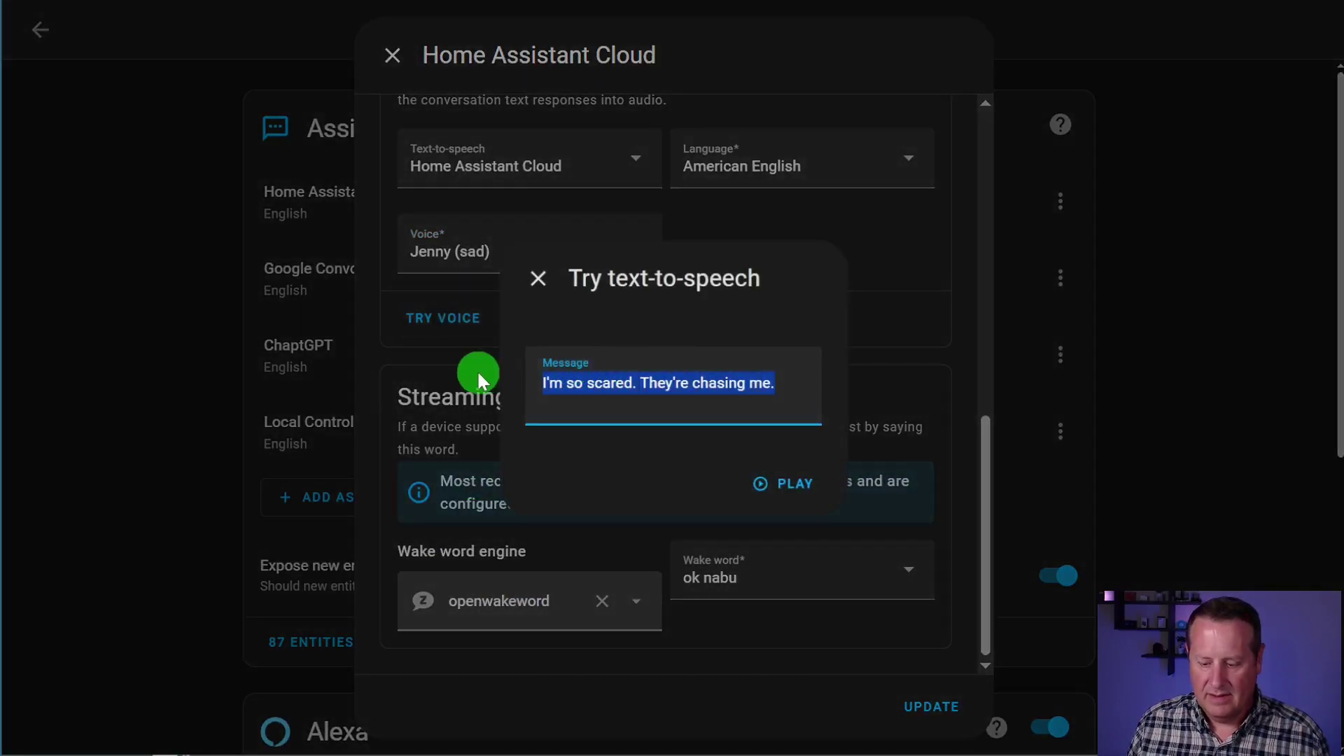
{"action": "type", "text": "I ran out of m"}
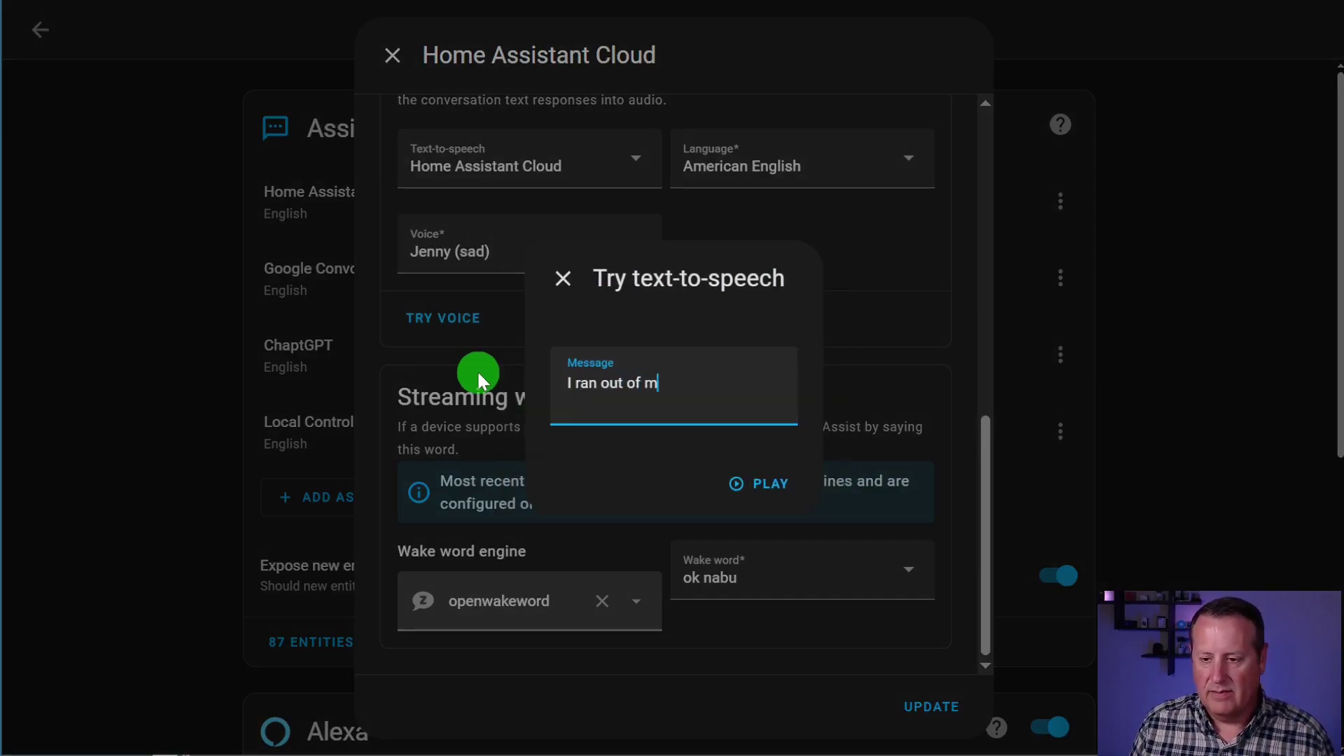
{"action": "type", "text": "y favo"}
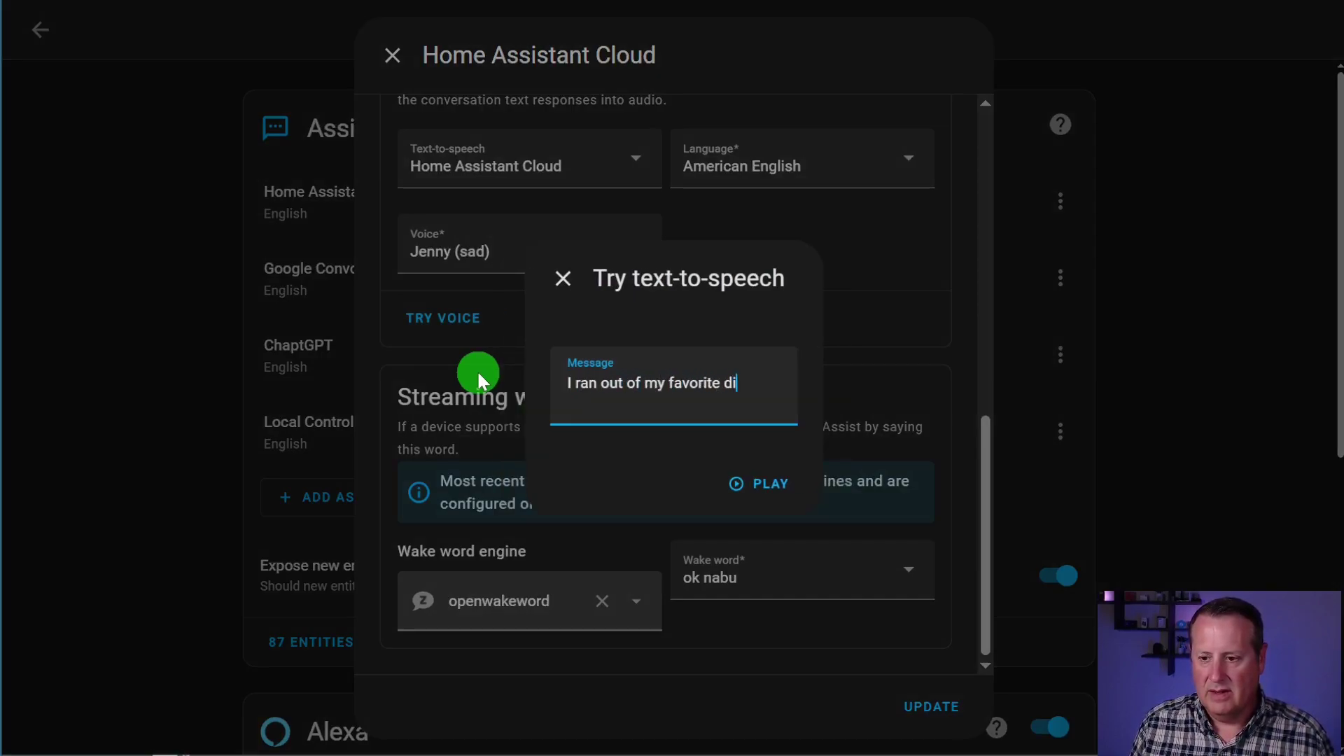
{"action": "type", "text": "rite drink."}
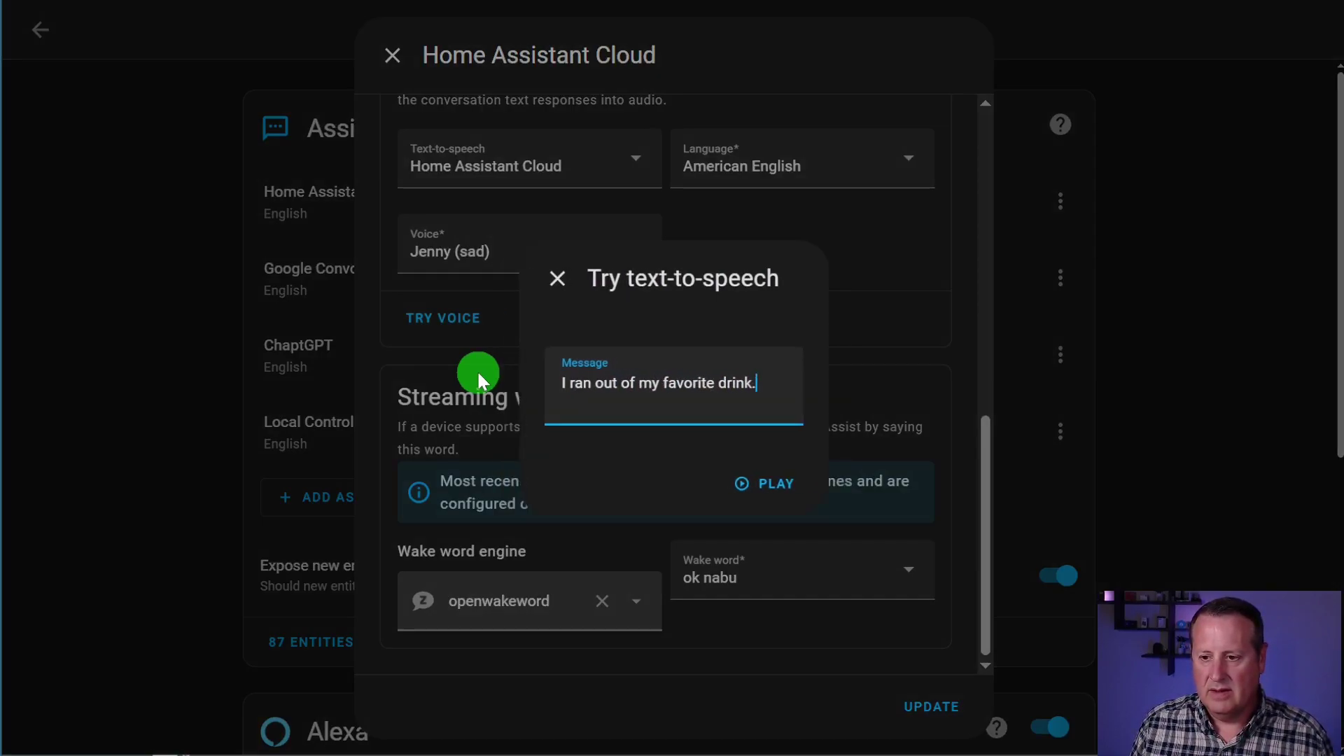
{"action": "left_click", "coordinate": [774, 499]}
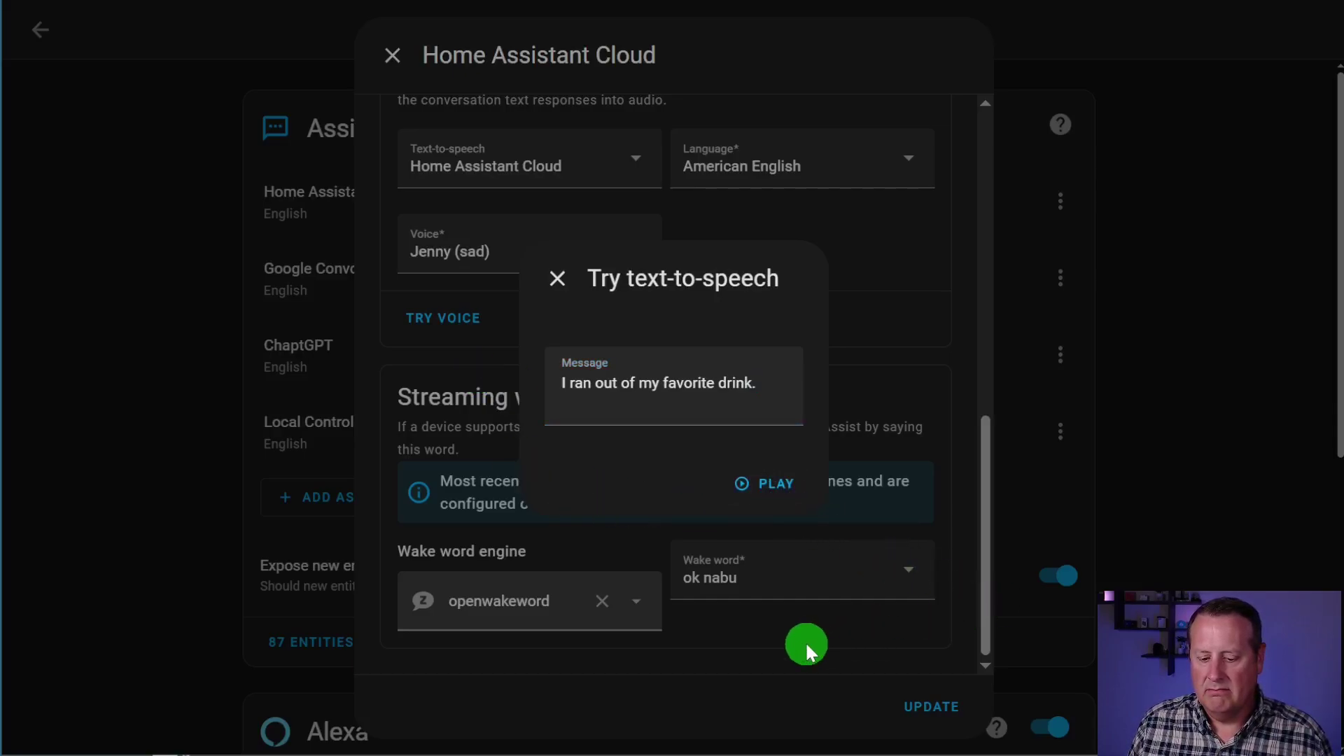
{"action": "left_click", "coordinate": [555, 281]}
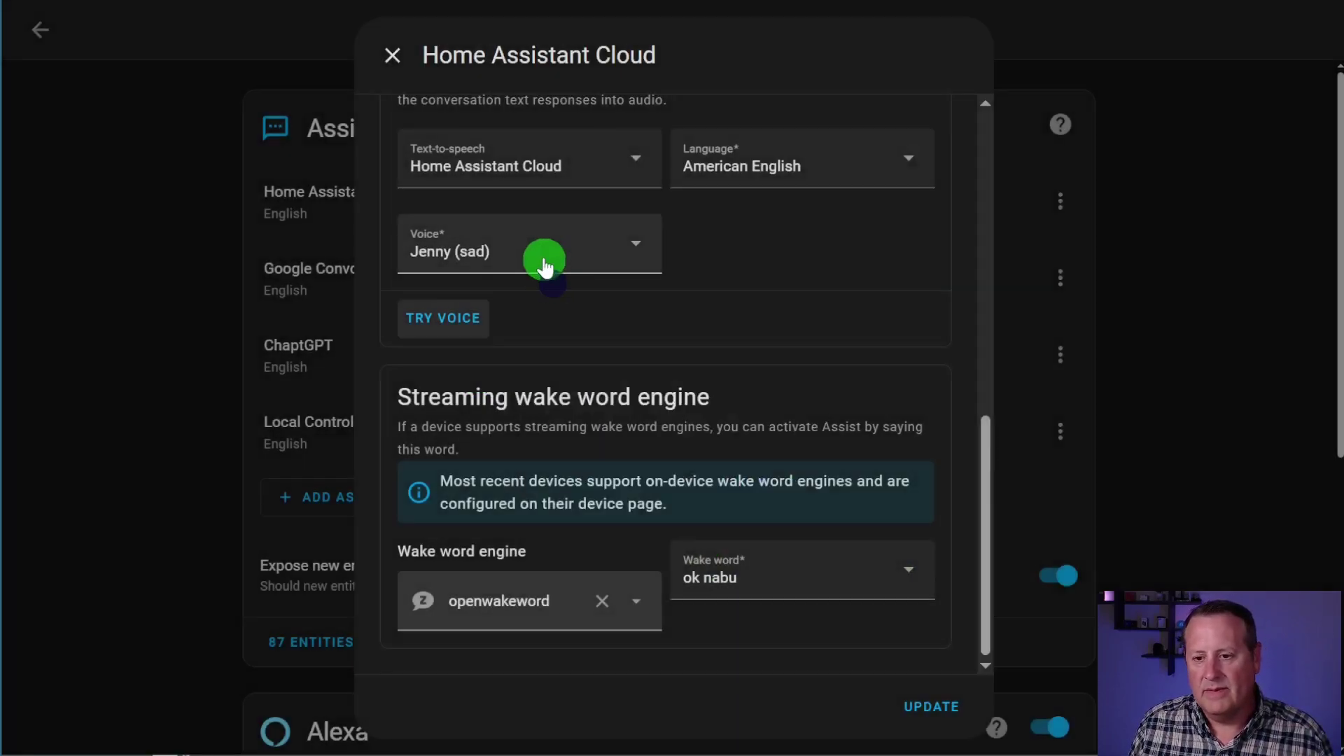
Preview Jenny (whispering) saying "Be quiet in the library." and close the test
{"action": "left_click", "coordinate": [504, 258]}
{"action": "scroll", "coordinate": [509, 387], "scroll_direction": "down", "scroll_amount": 3}
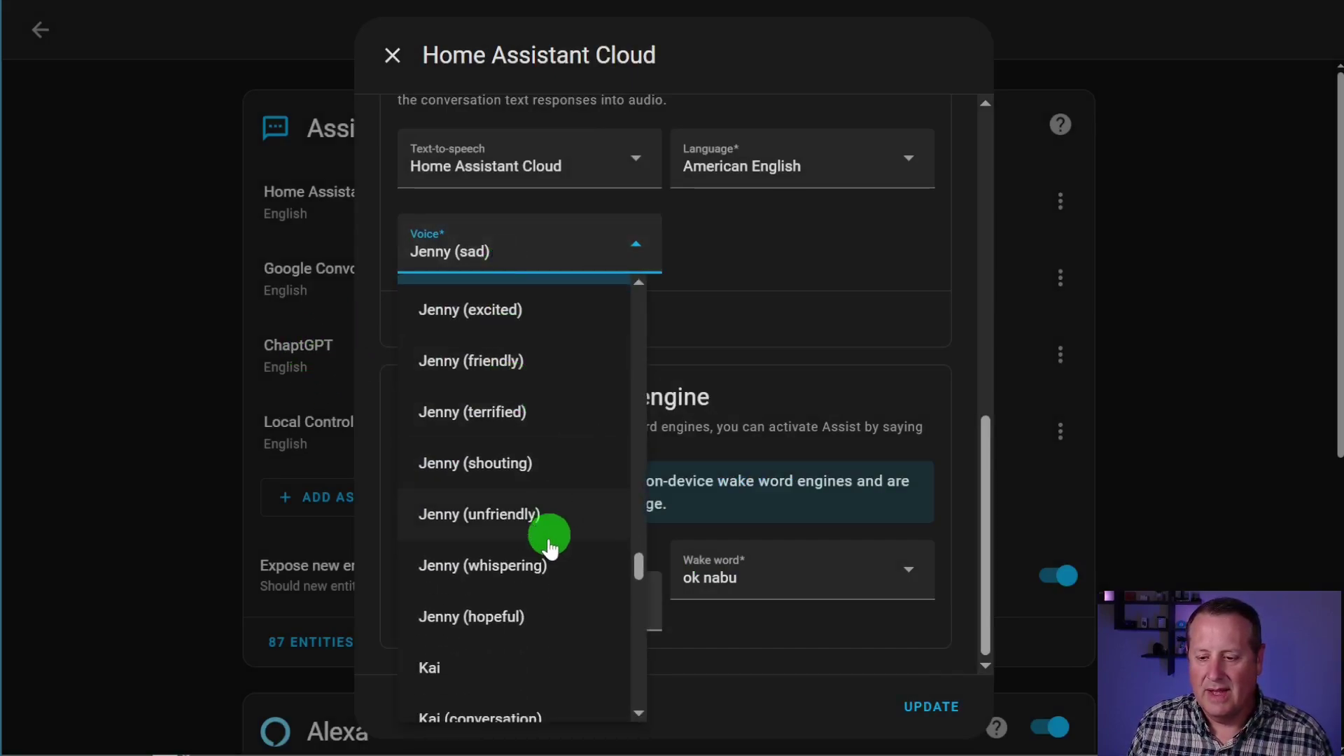
{"action": "left_click", "coordinate": [541, 573]}
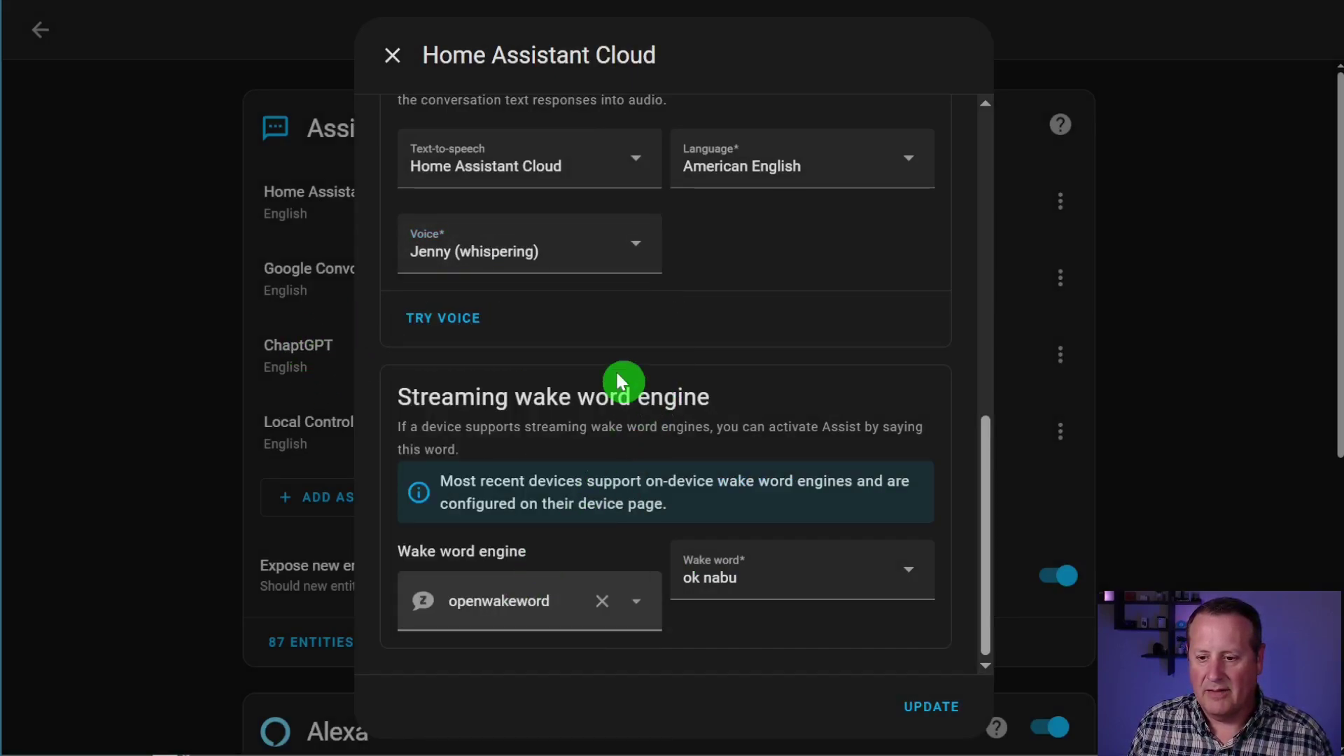
{"action": "left_click", "coordinate": [454, 318]}
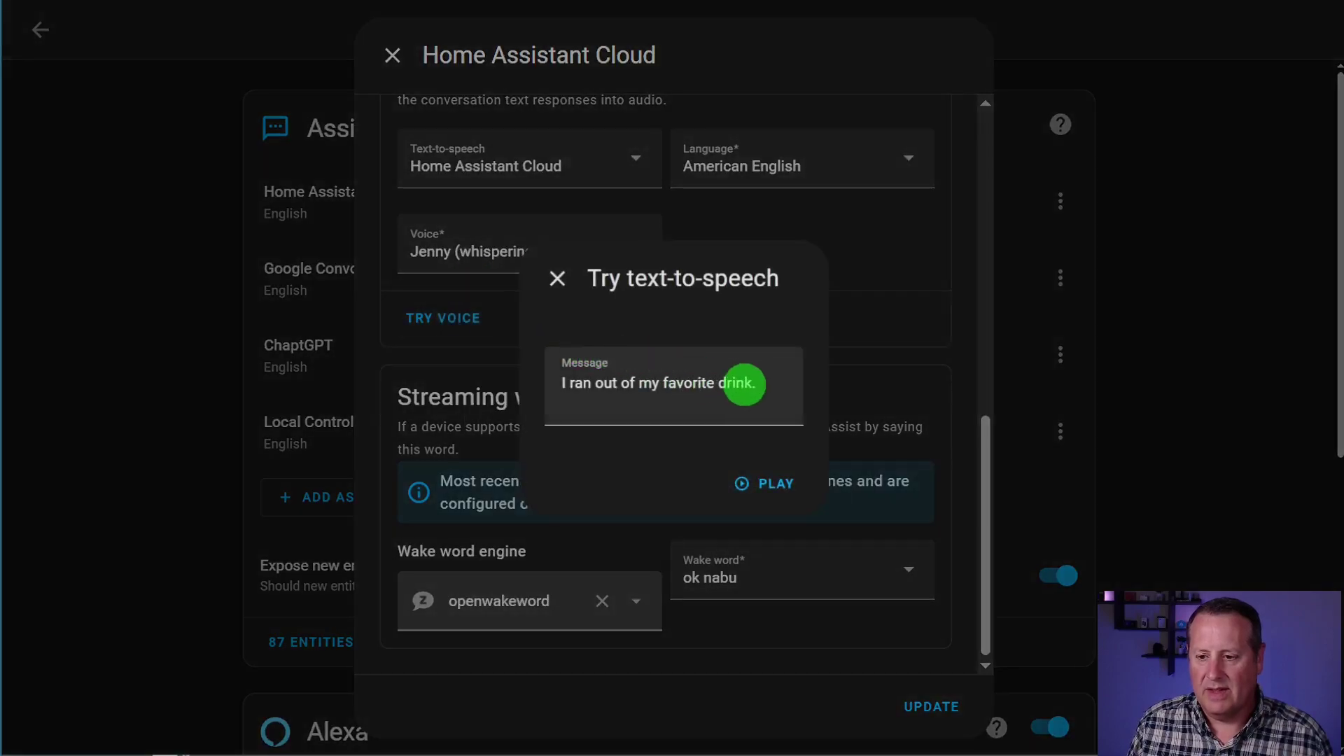
{"action": "left_click_drag", "start_coordinate": [744, 383], "coordinate": [509, 382]}
{"action": "type", "text": "Be qu"}
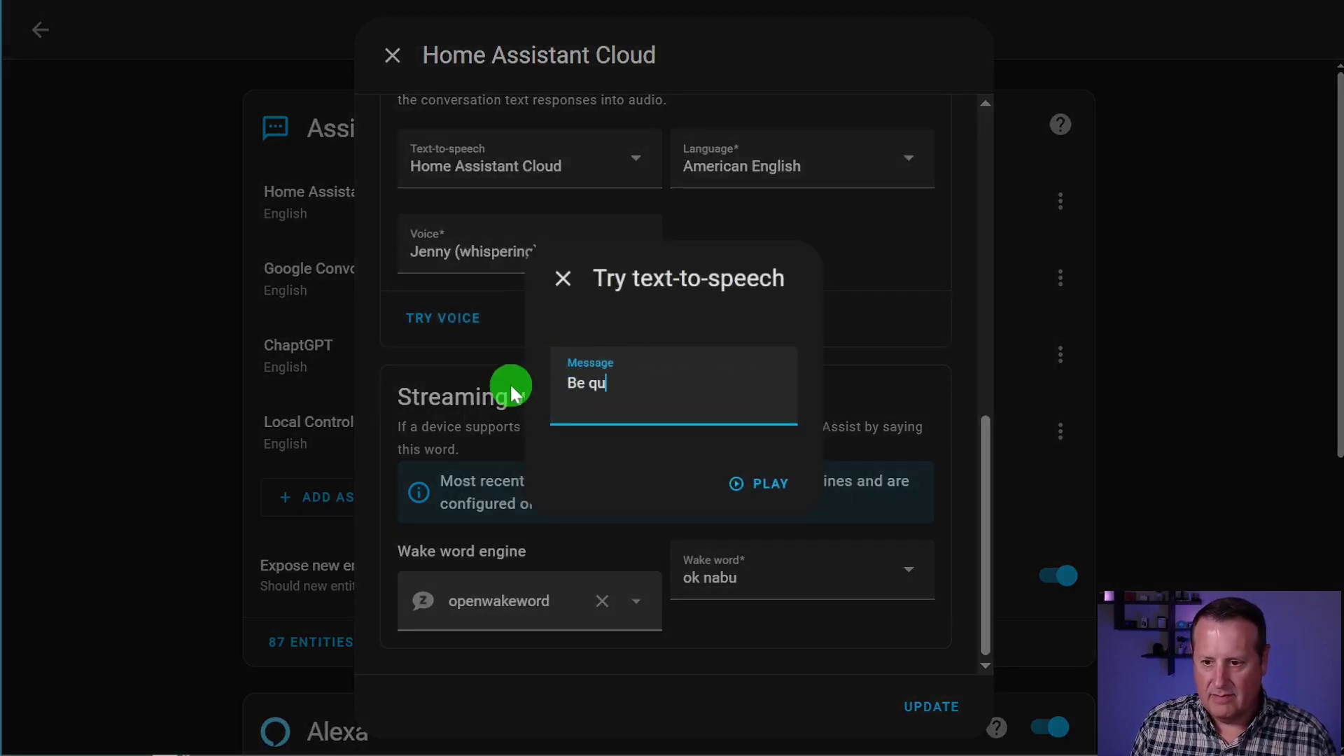
{"action": "type", "text": "iet in the librar"}
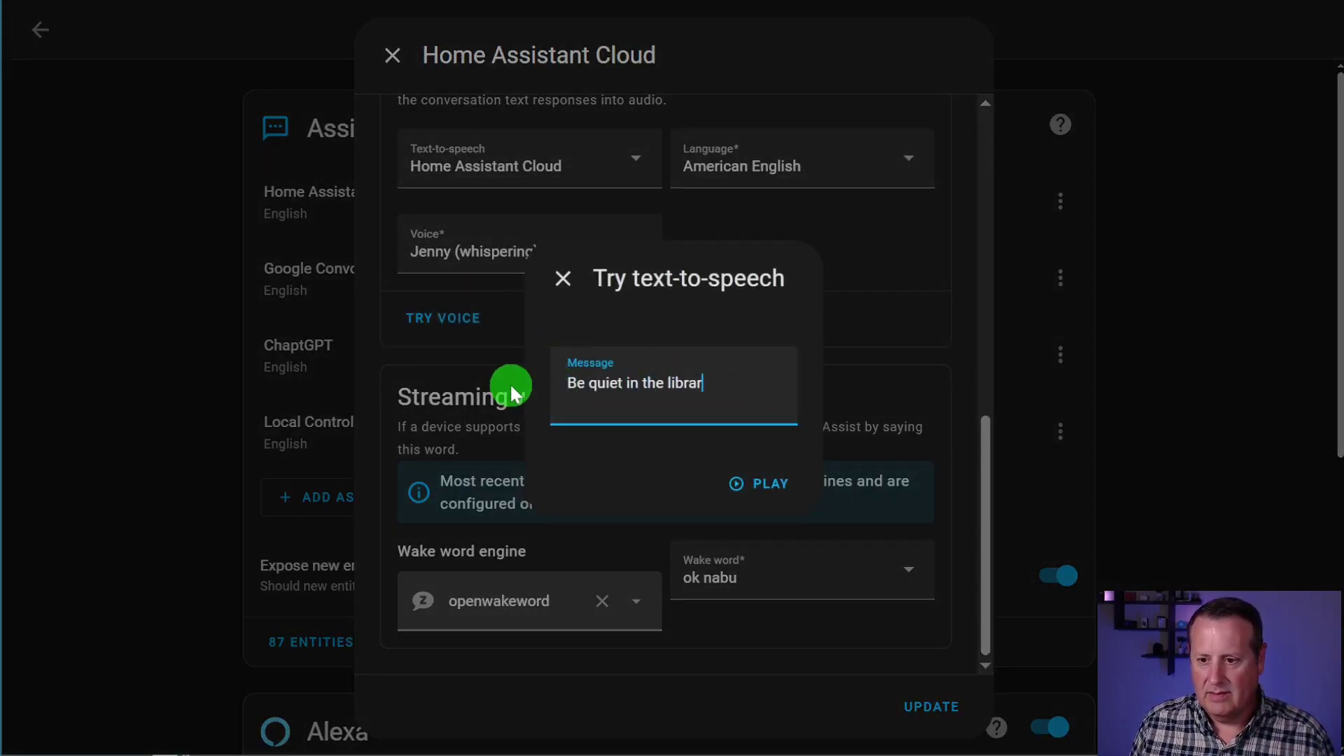
{"action": "type", "text": "y."}
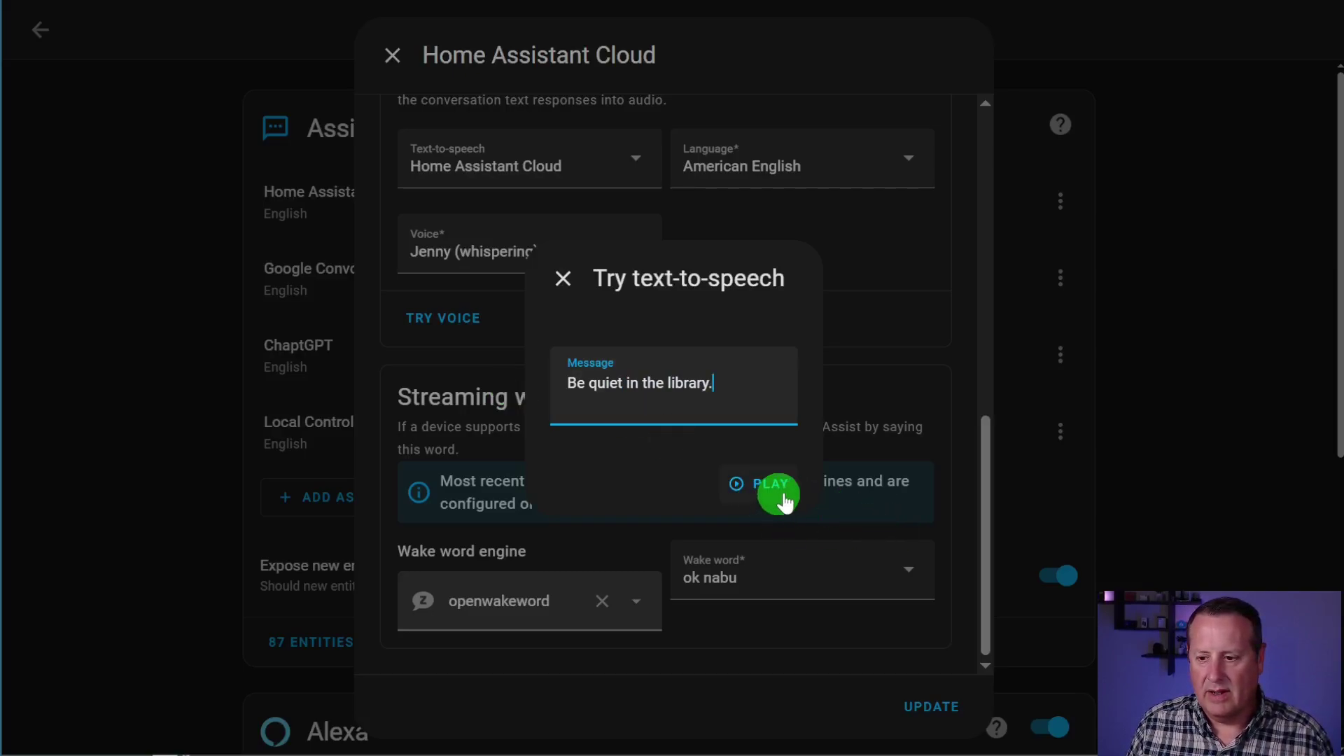
{"action": "left_click", "coordinate": [779, 490]}
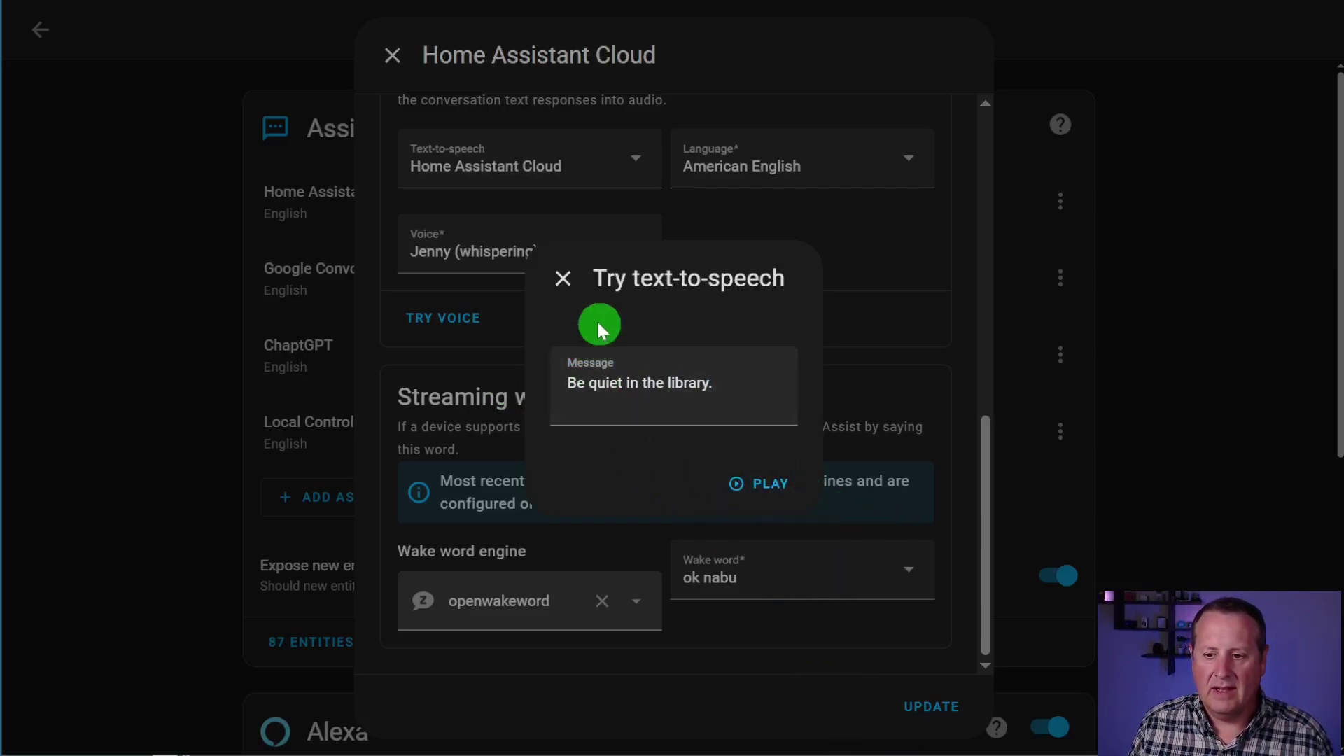
{"action": "left_click", "coordinate": [563, 279]}
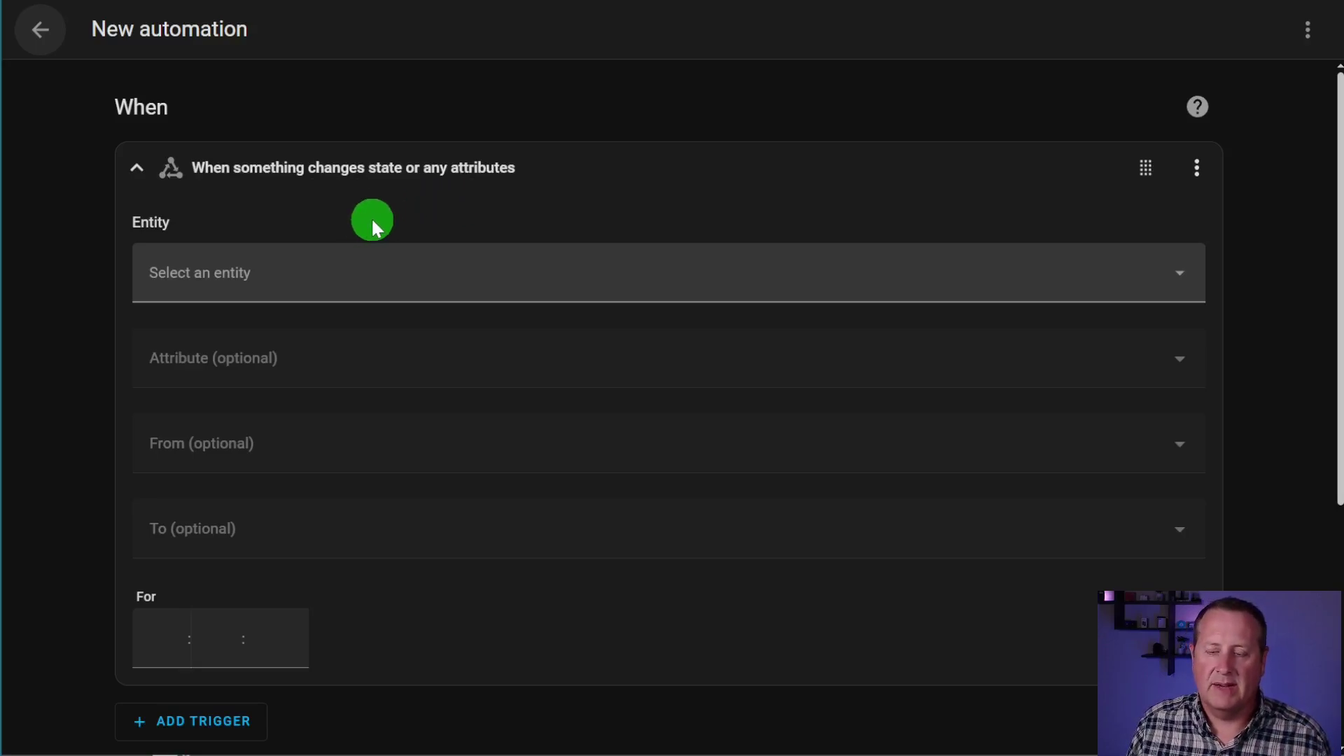
Search the trigger's entities for 'light' and browse the results without choosing one
{"action": "left_click", "coordinate": [371, 262]}
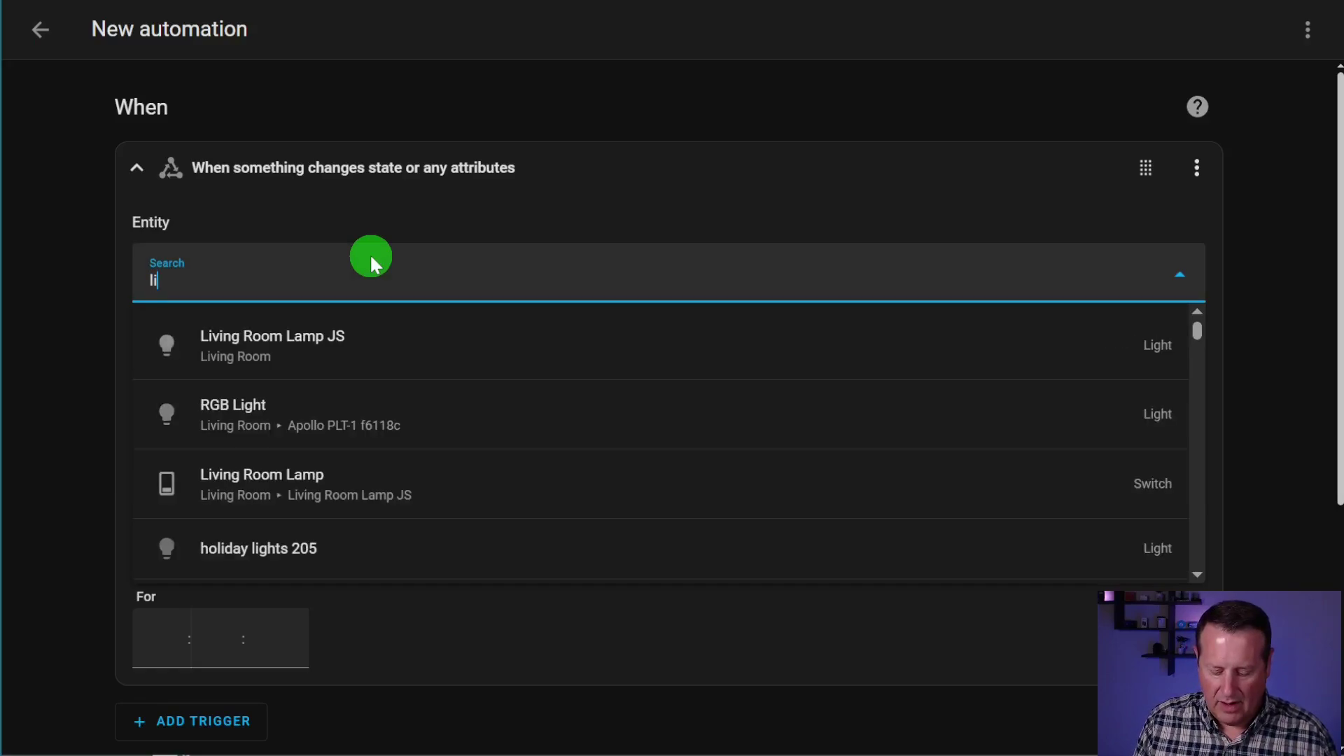
{"action": "type", "text": "ght"}
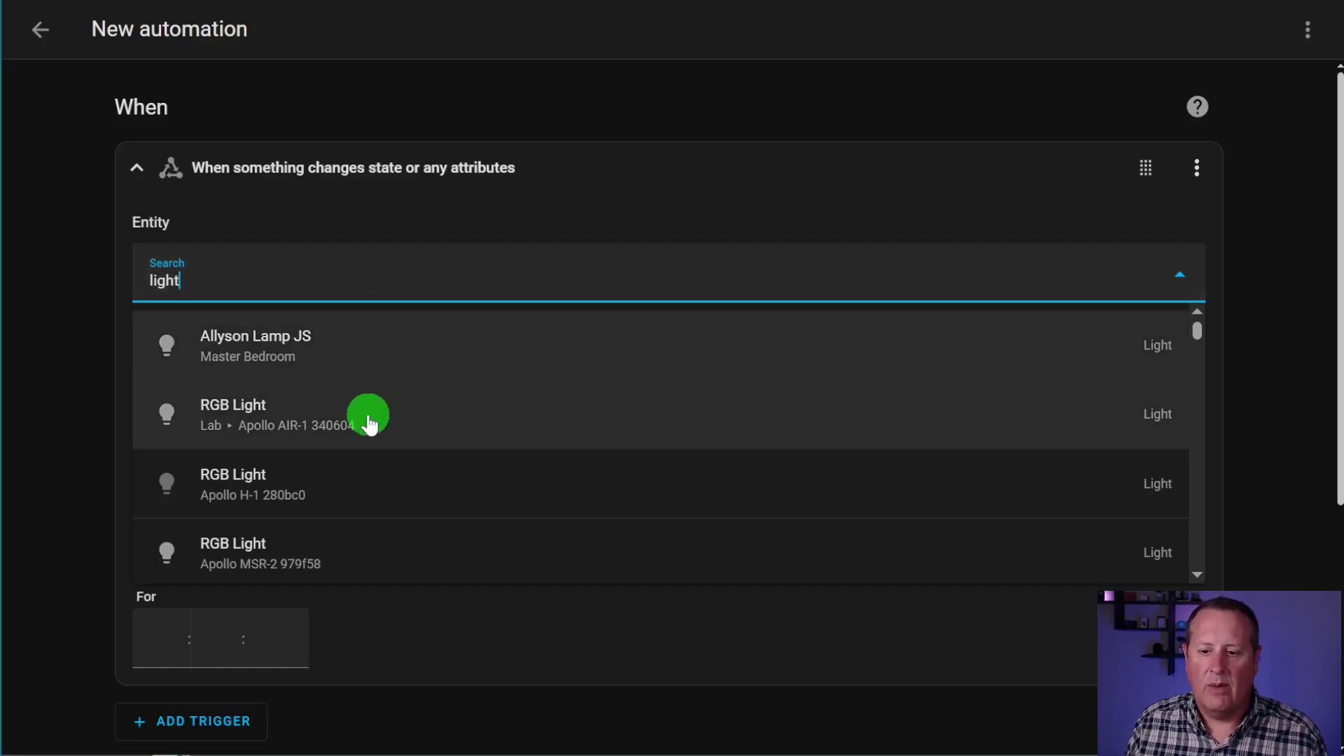
{"action": "scroll", "coordinate": [369, 423], "scroll_direction": "down", "scroll_amount": 20}
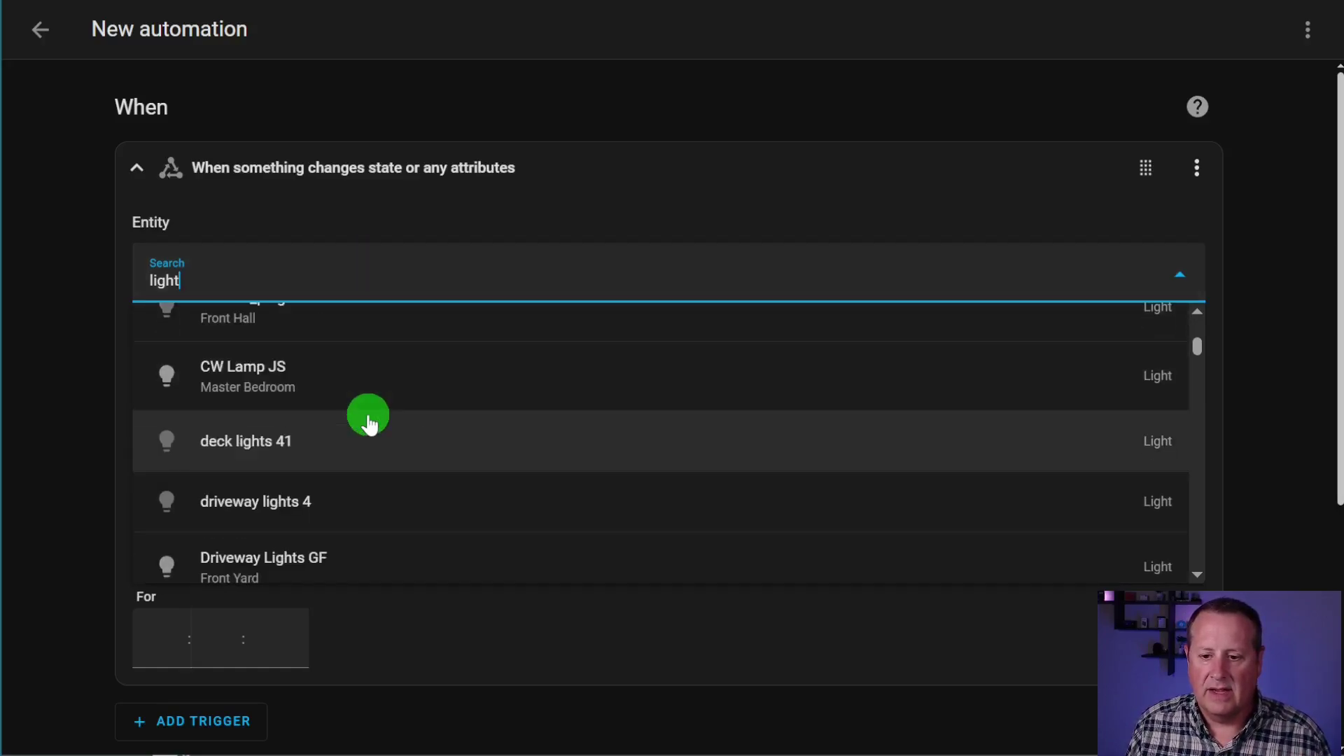
{"action": "scroll", "coordinate": [369, 423], "scroll_direction": "up", "scroll_amount": 2}
{"action": "scroll", "coordinate": [374, 423], "scroll_direction": "down", "scroll_amount": 5}
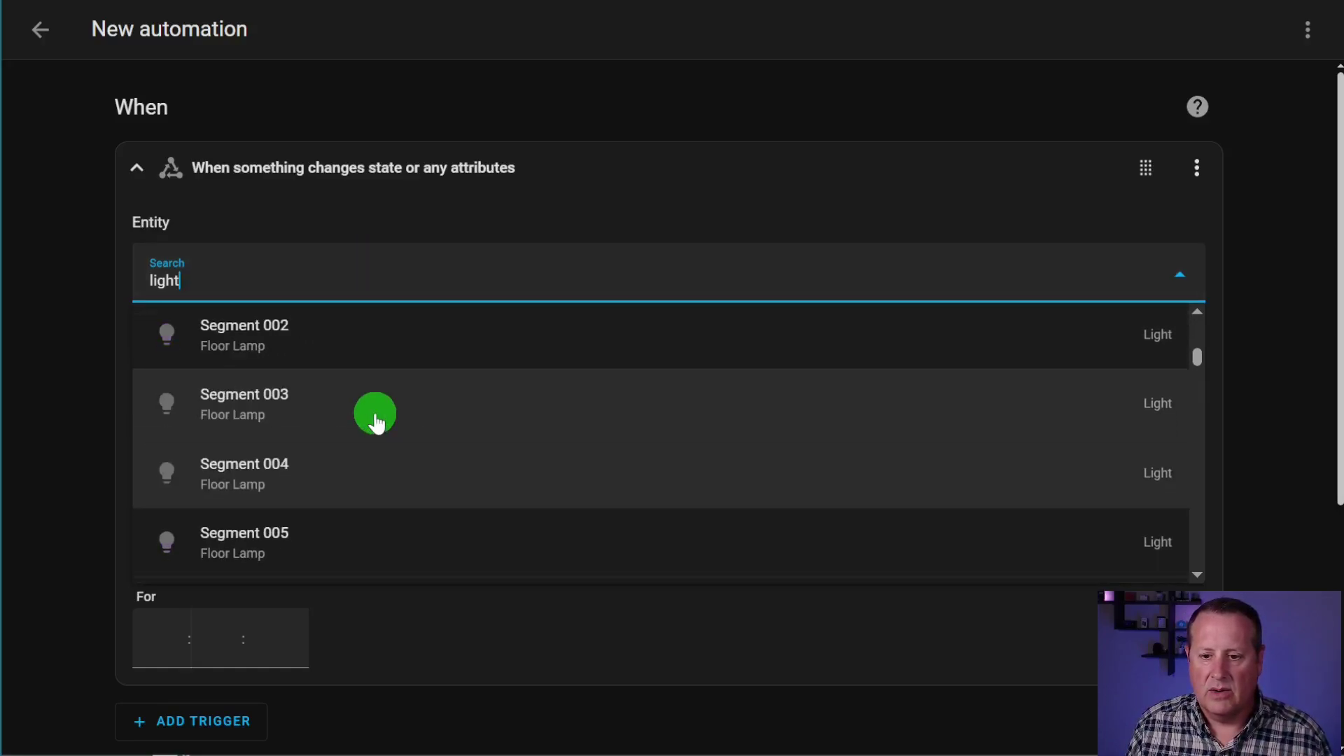
{"action": "scroll", "coordinate": [375, 420], "scroll_direction": "down", "scroll_amount": 3}
{"action": "scroll", "coordinate": [375, 420], "scroll_direction": "up", "scroll_amount": 3}
{"action": "scroll", "coordinate": [443, 413], "scroll_direction": "down", "scroll_amount": 10}
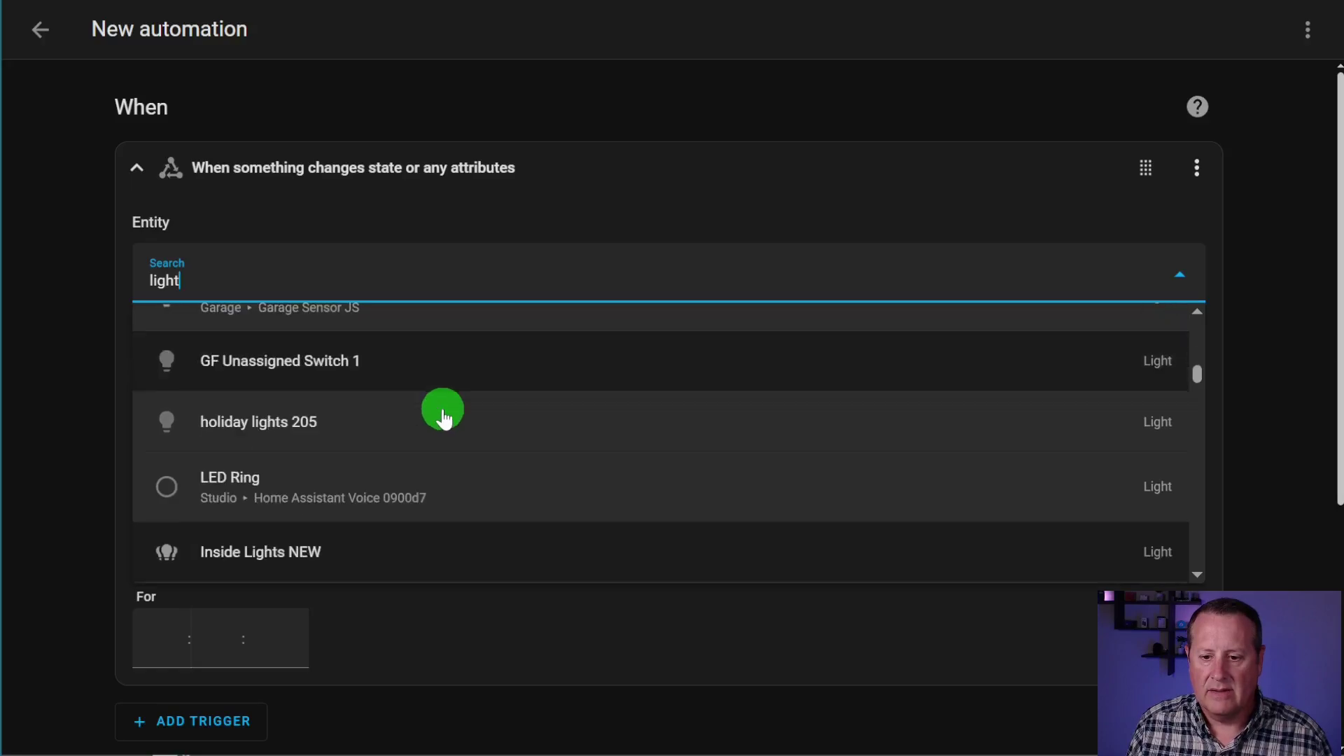
{"action": "scroll", "coordinate": [443, 412], "scroll_direction": "down", "scroll_amount": 5}
{"action": "scroll", "coordinate": [441, 411], "scroll_direction": "up", "scroll_amount": 5}
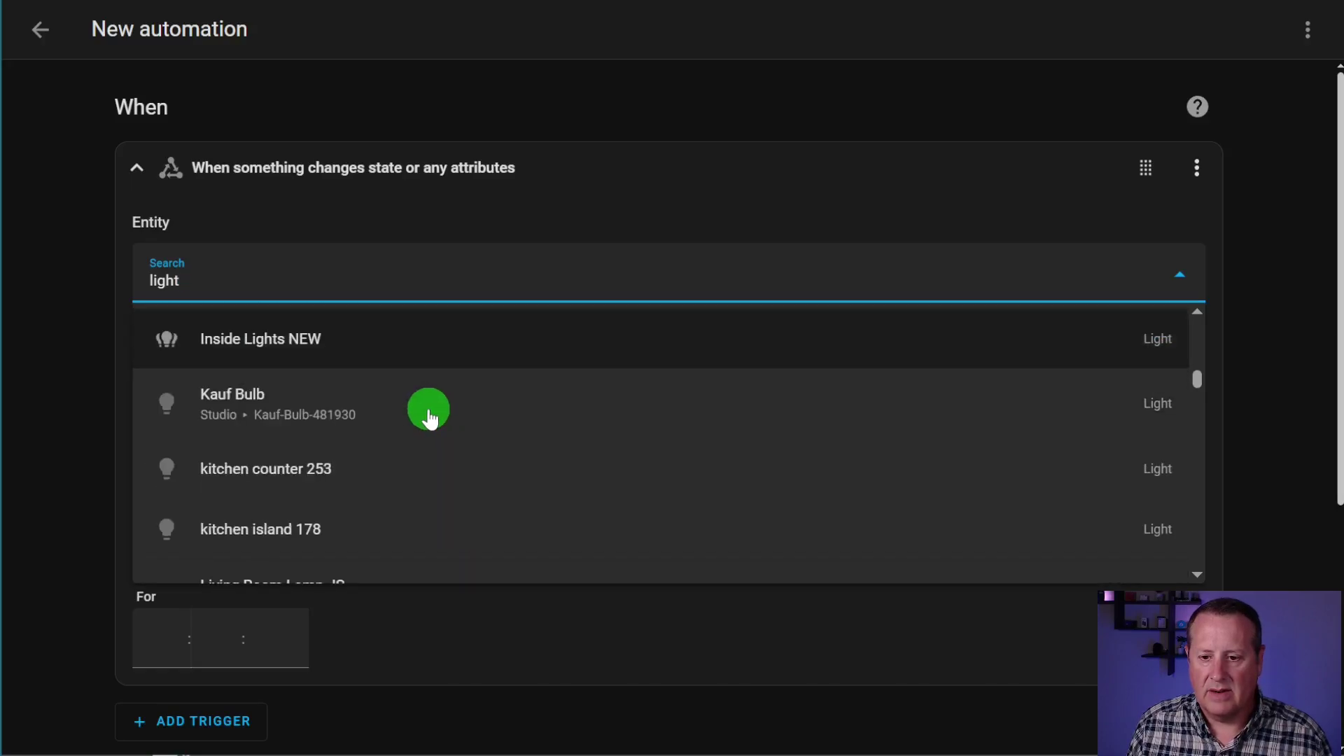
{"action": "scroll", "coordinate": [423, 418], "scroll_direction": "down", "scroll_amount": 3}
{"action": "scroll", "coordinate": [423, 418], "scroll_direction": "up", "scroll_amount": 10}
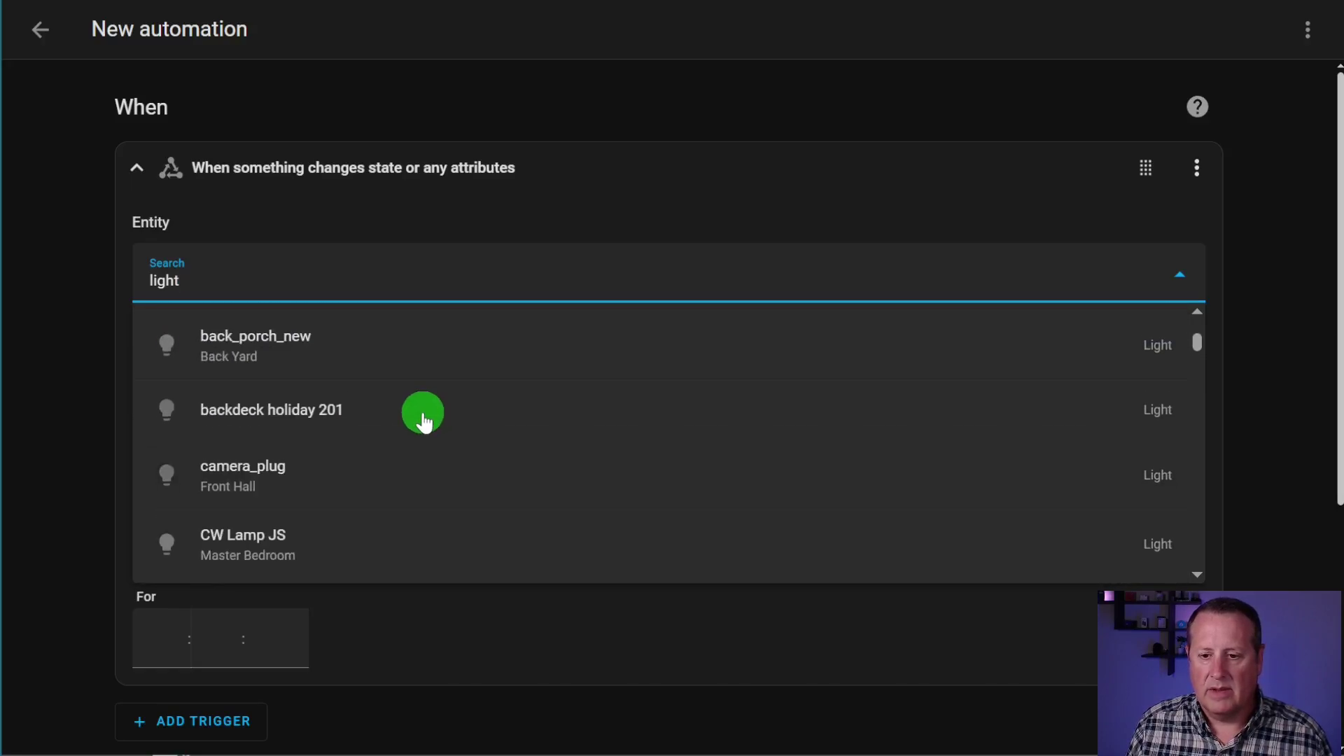
{"action": "left_click", "coordinate": [268, 279]}
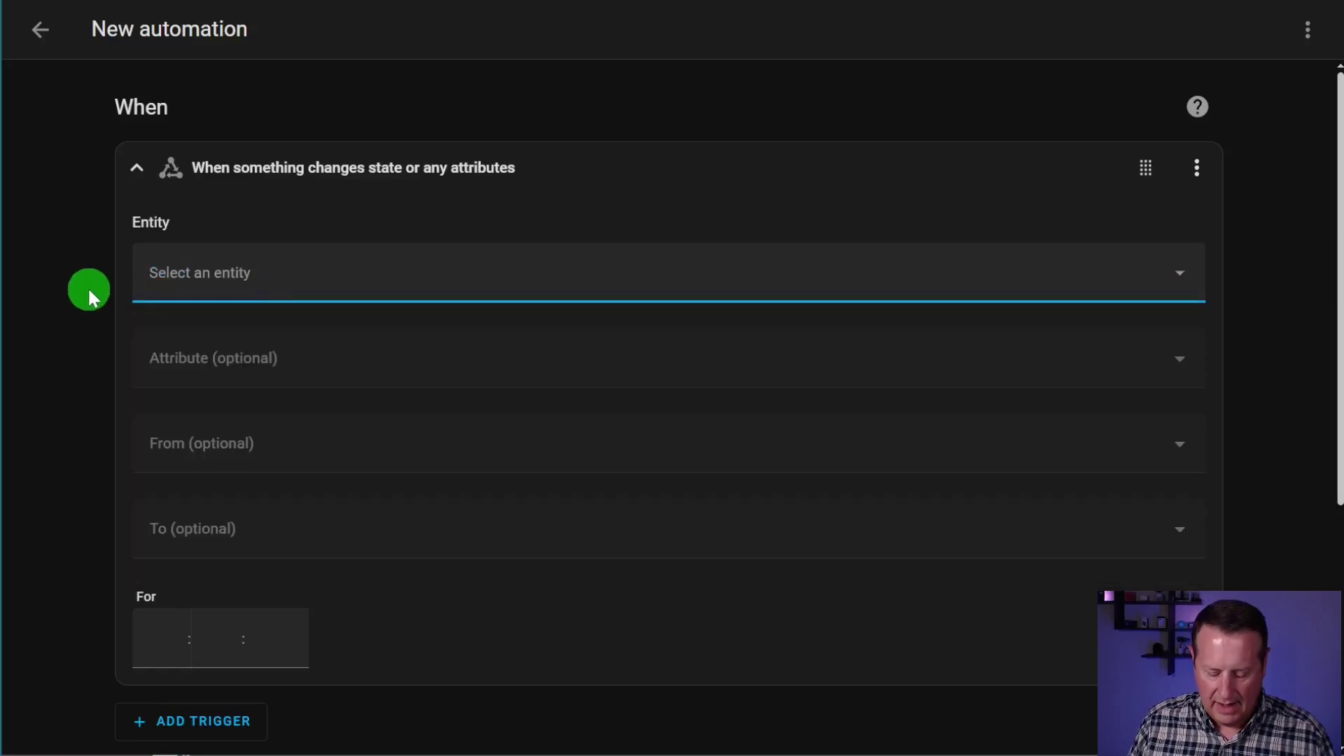
Search the trigger's entities for 'lamp', then dismiss the list
{"action": "left_click", "coordinate": [186, 281]}
{"action": "type", "text": "amp"}
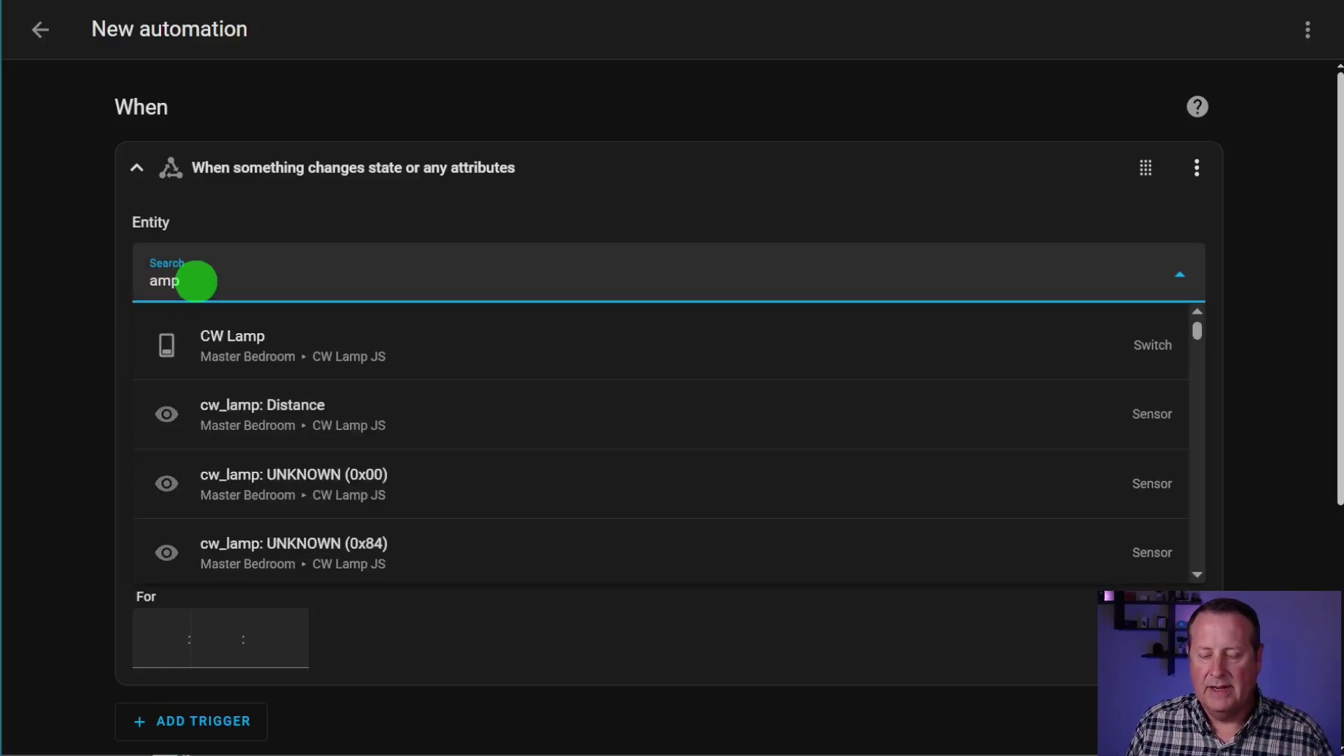
{"action": "key", "text": "BackSpace"}
{"action": "key", "text": "BackSpace"}
{"action": "key", "text": "BackSpace"}
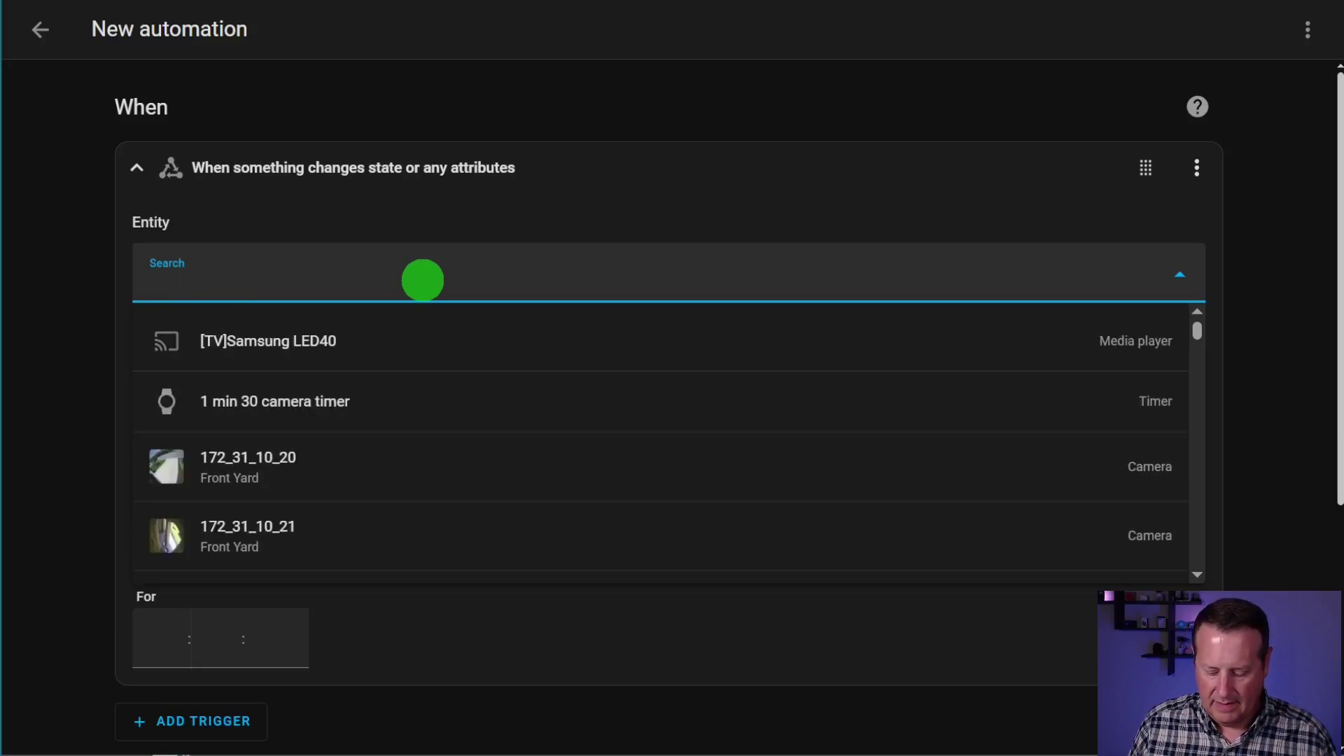
{"action": "type", "text": "lamp"}
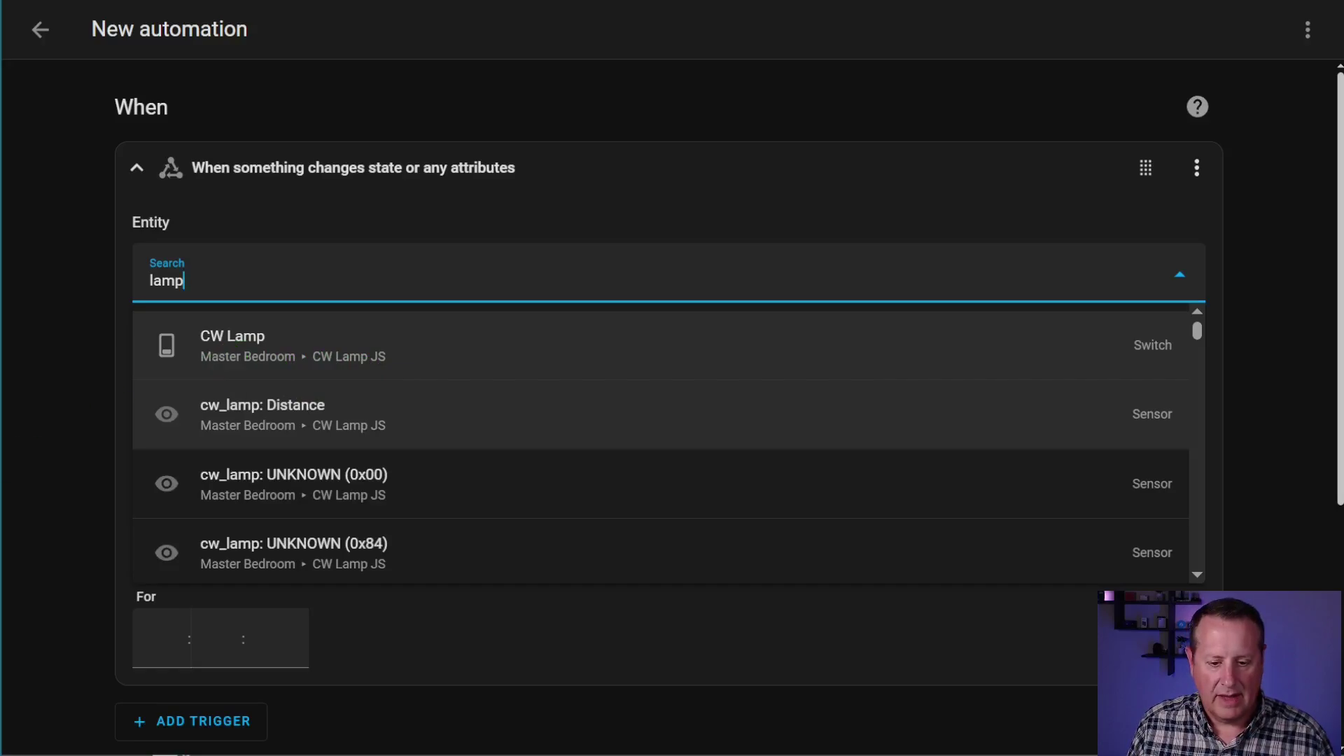
{"action": "key", "text": "Escape"}
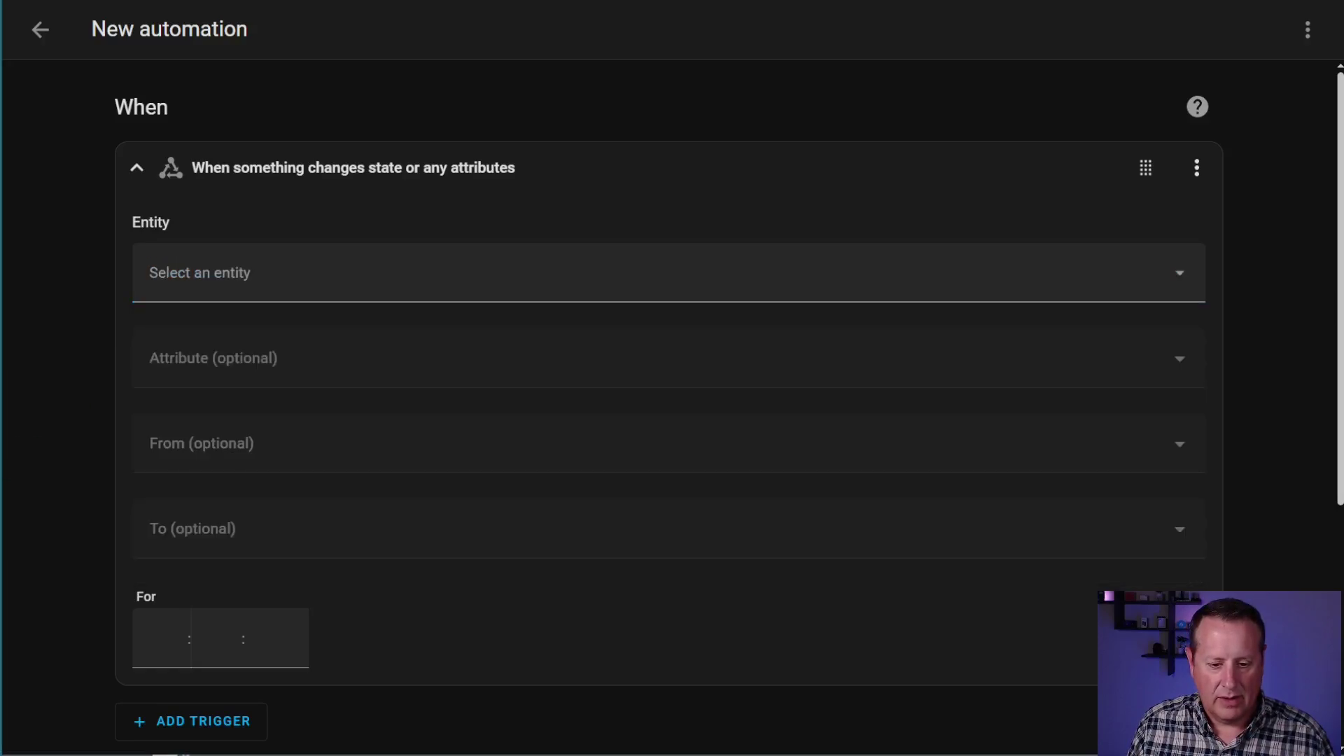
Search the trigger's entities for 'switch' and scroll through the matching switches
{"action": "left_click", "coordinate": [260, 270]}
{"action": "type", "text": "ligh"}
{"action": "key", "text": "BackSpace"}
{"action": "key", "text": "BackSpace"}
{"action": "key", "text": "BackSpace"}
{"action": "key", "text": "BackSpace"}
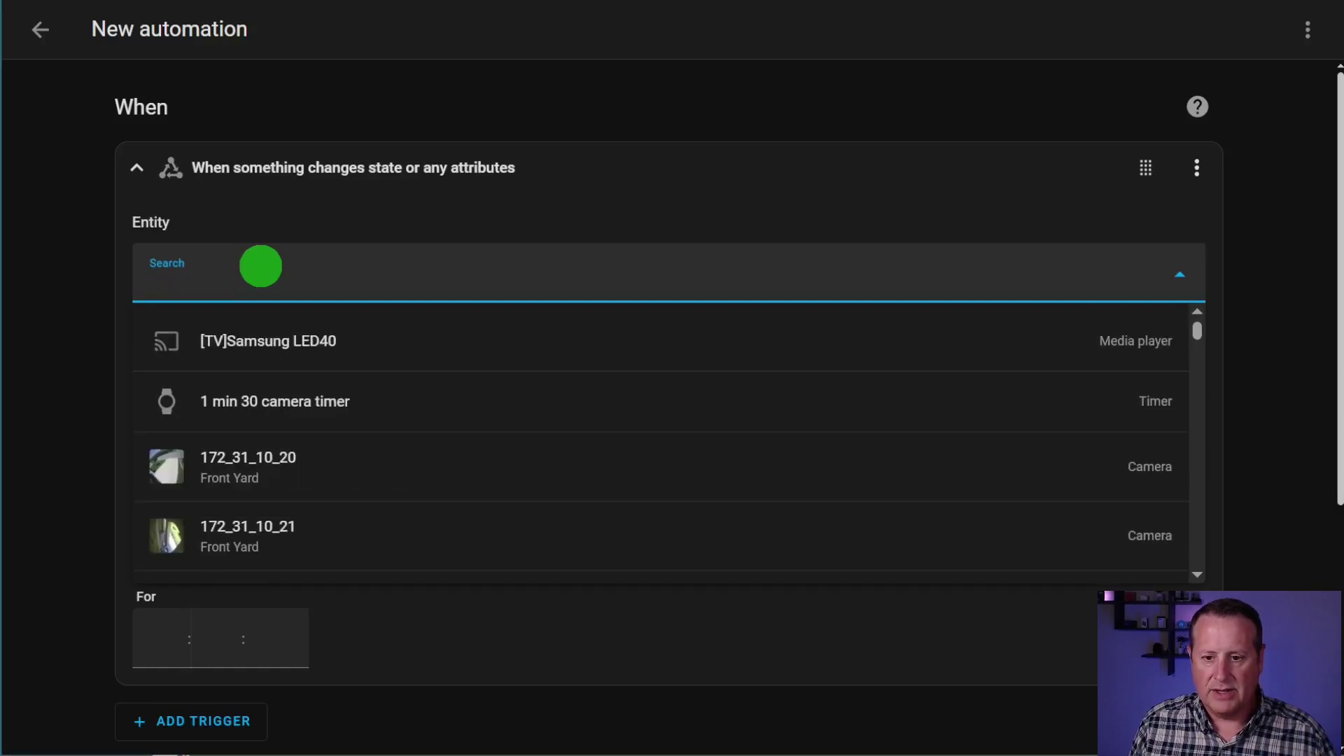
{"action": "type", "text": "switch"}
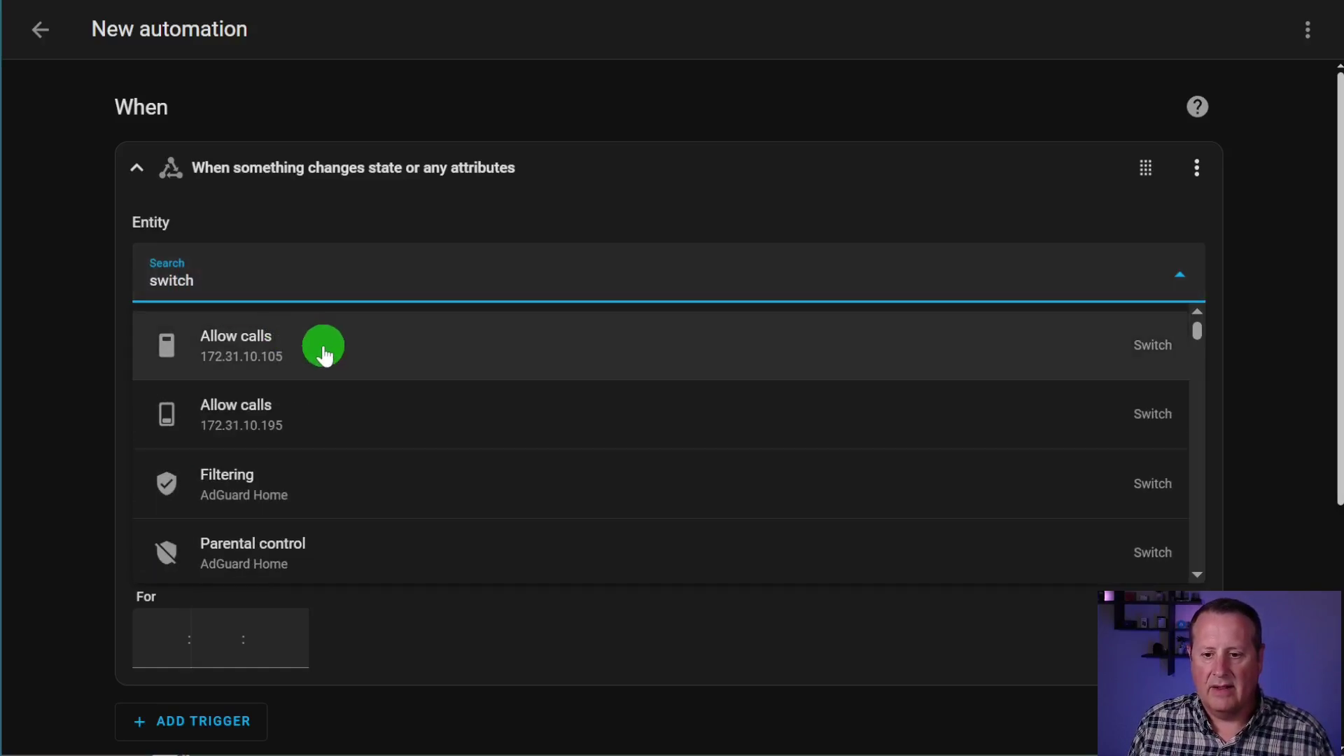
{"action": "scroll", "coordinate": [324, 350], "scroll_direction": "down", "scroll_amount": 3}
{"action": "scroll", "coordinate": [322, 352], "scroll_direction": "down", "scroll_amount": 10}
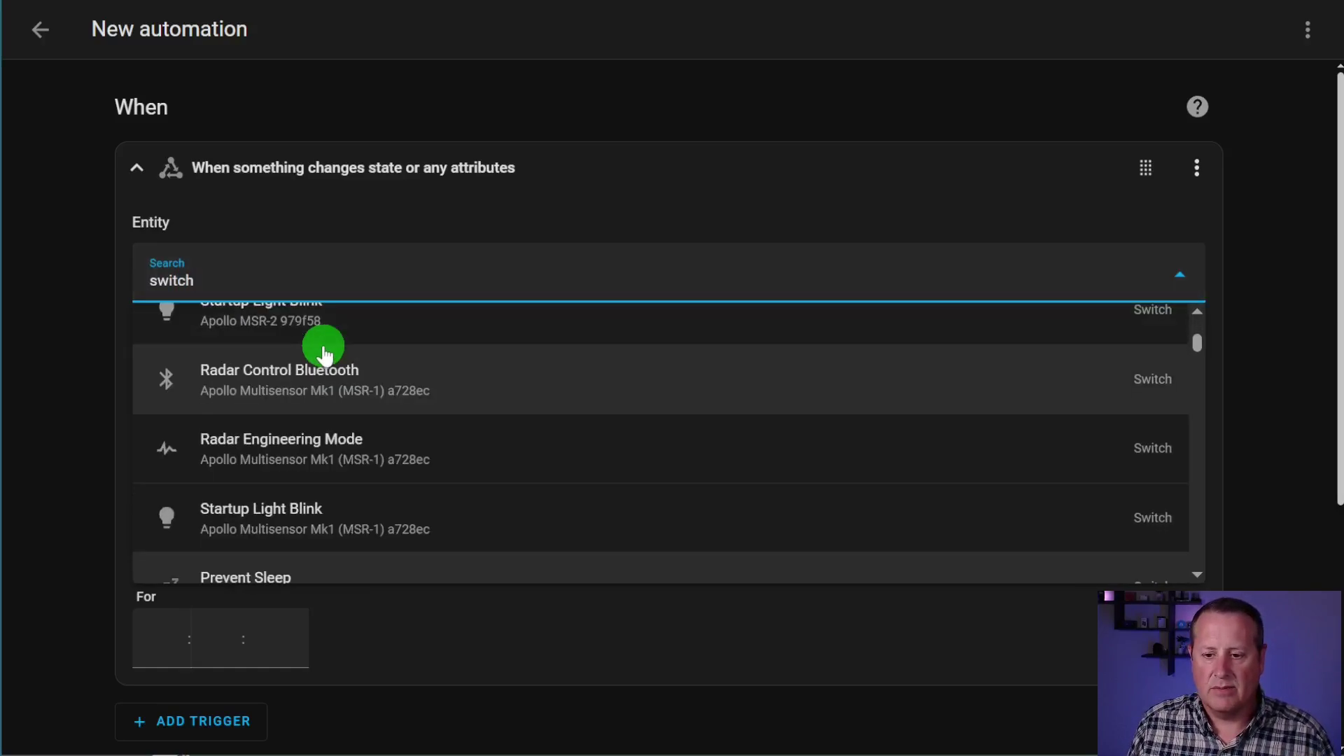
{"action": "scroll", "coordinate": [316, 439], "scroll_direction": "down", "scroll_amount": 10}
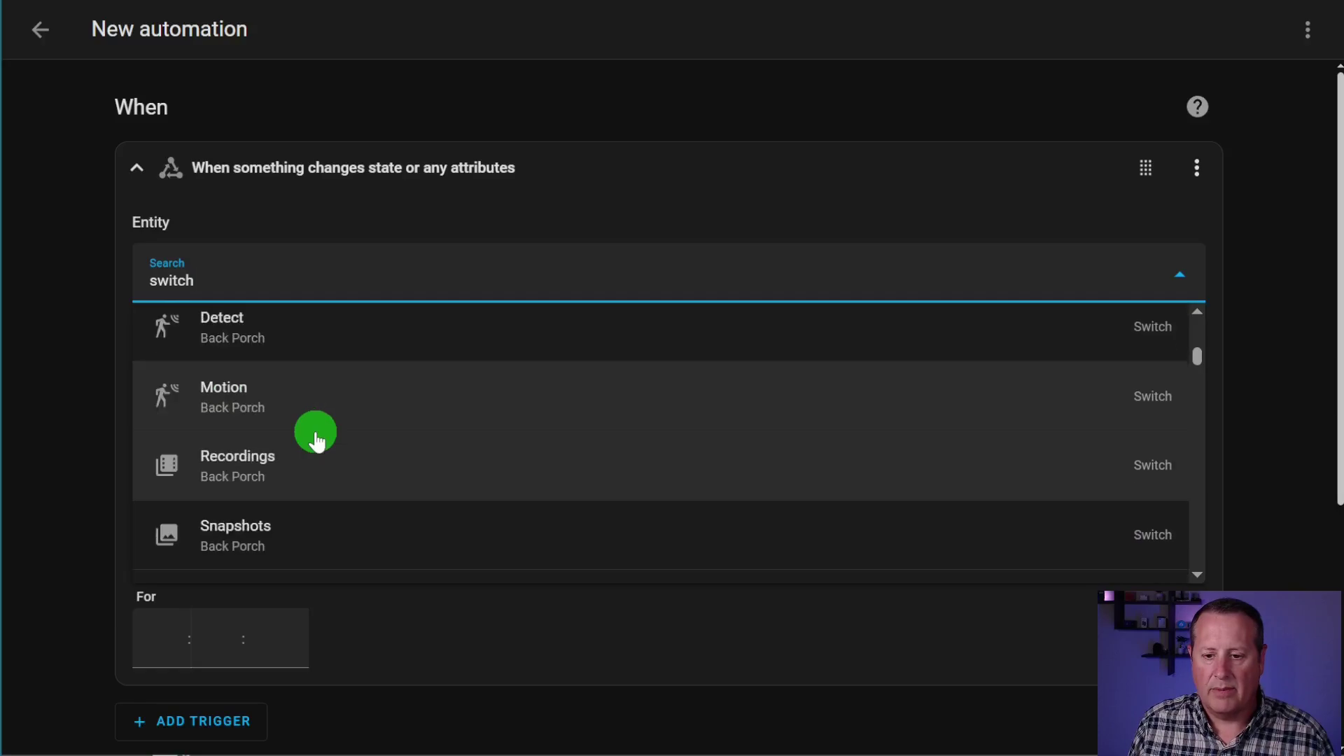
{"action": "scroll", "coordinate": [329, 423], "scroll_direction": "down", "scroll_amount": 5}
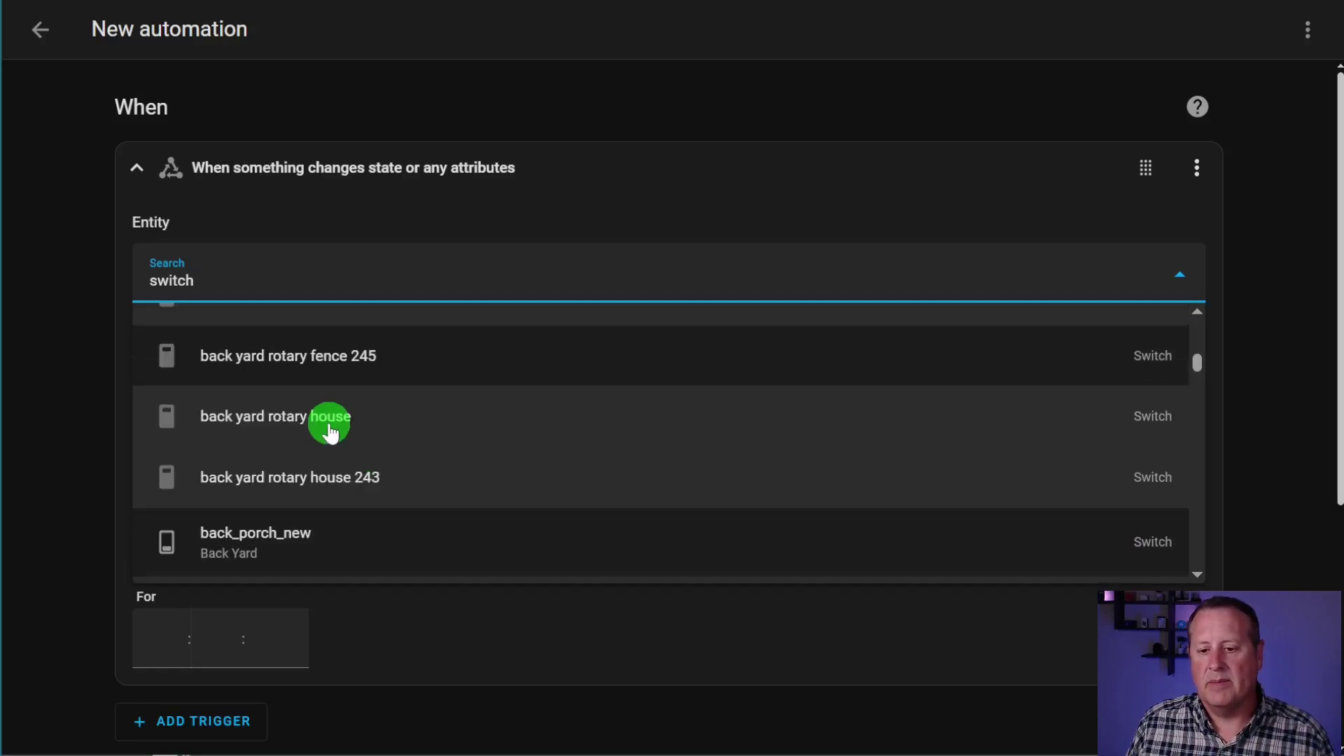
{"action": "scroll", "coordinate": [252, 420], "scroll_direction": "down", "scroll_amount": 3}
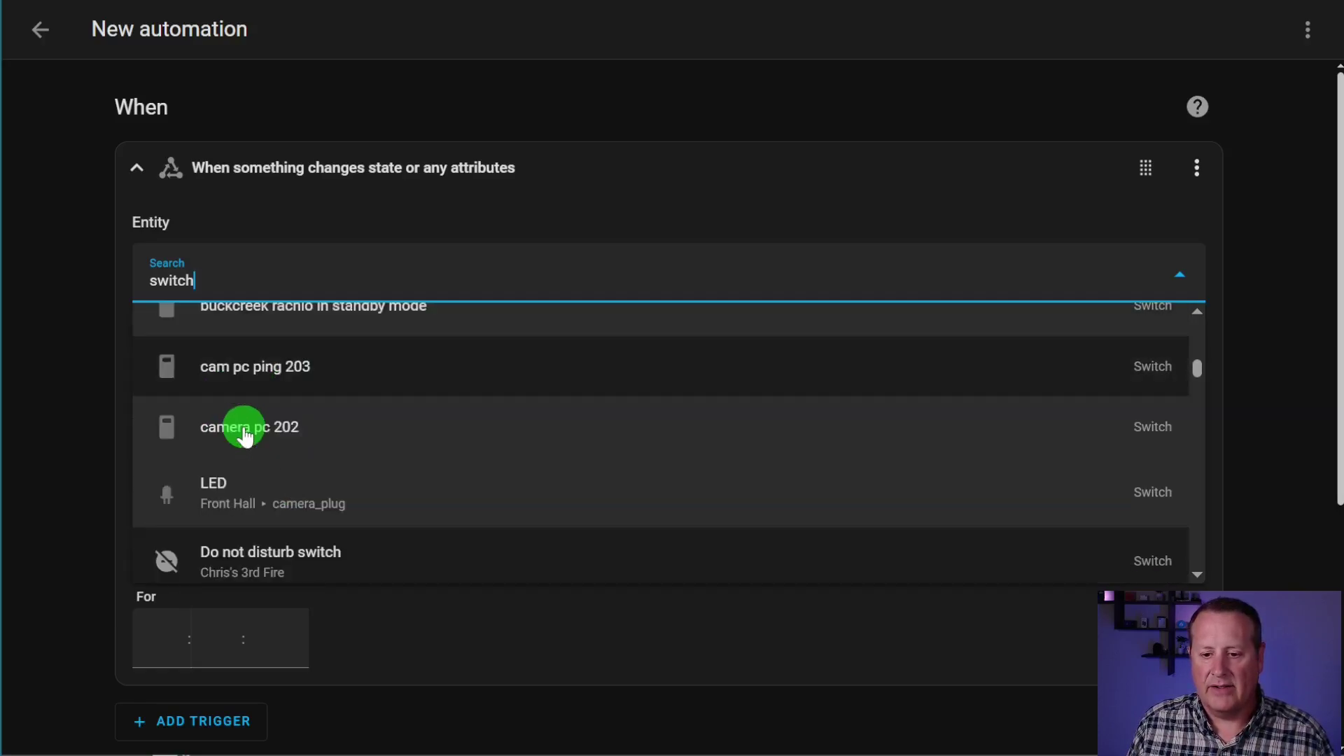
{"action": "scroll", "coordinate": [271, 500], "scroll_direction": "down", "scroll_amount": 3}
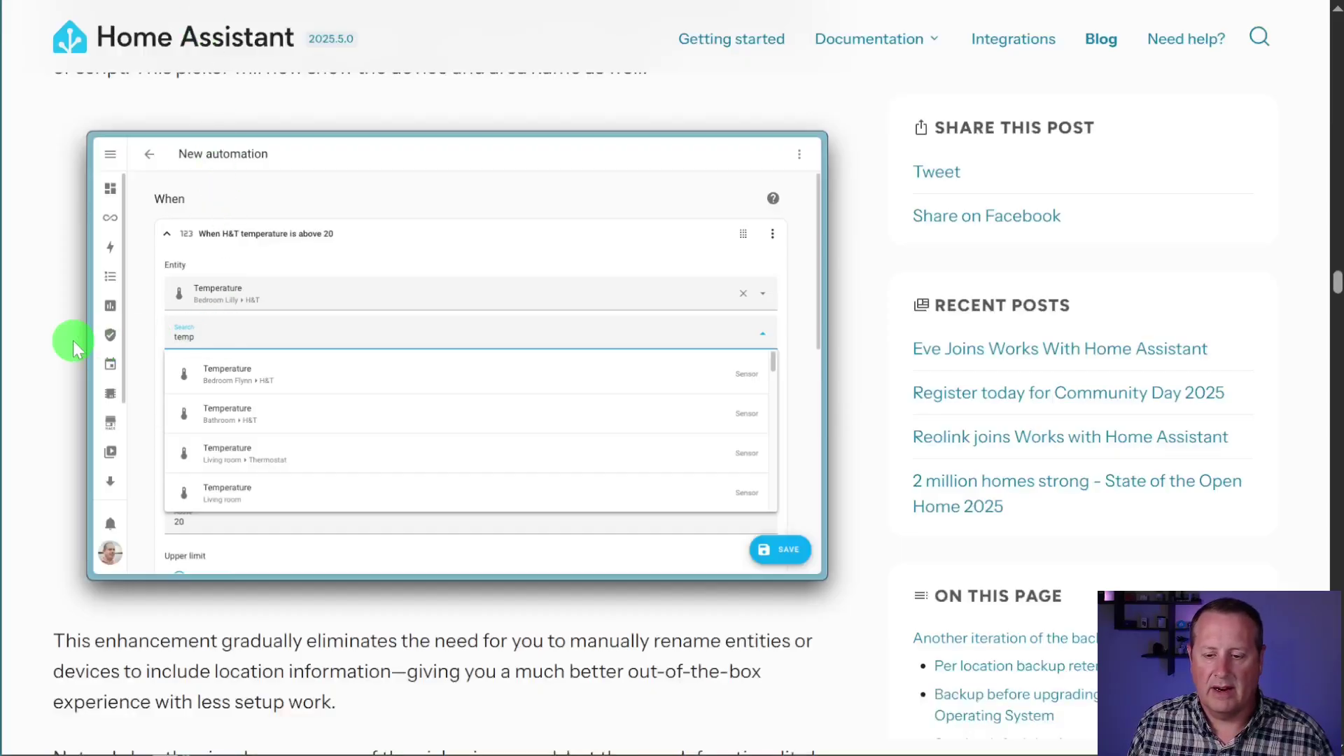
Scroll the release notes to the New automation editor screenshot and its paragraph
{"action": "scroll", "coordinate": [73, 340], "scroll_direction": "up", "scroll_amount": 3}
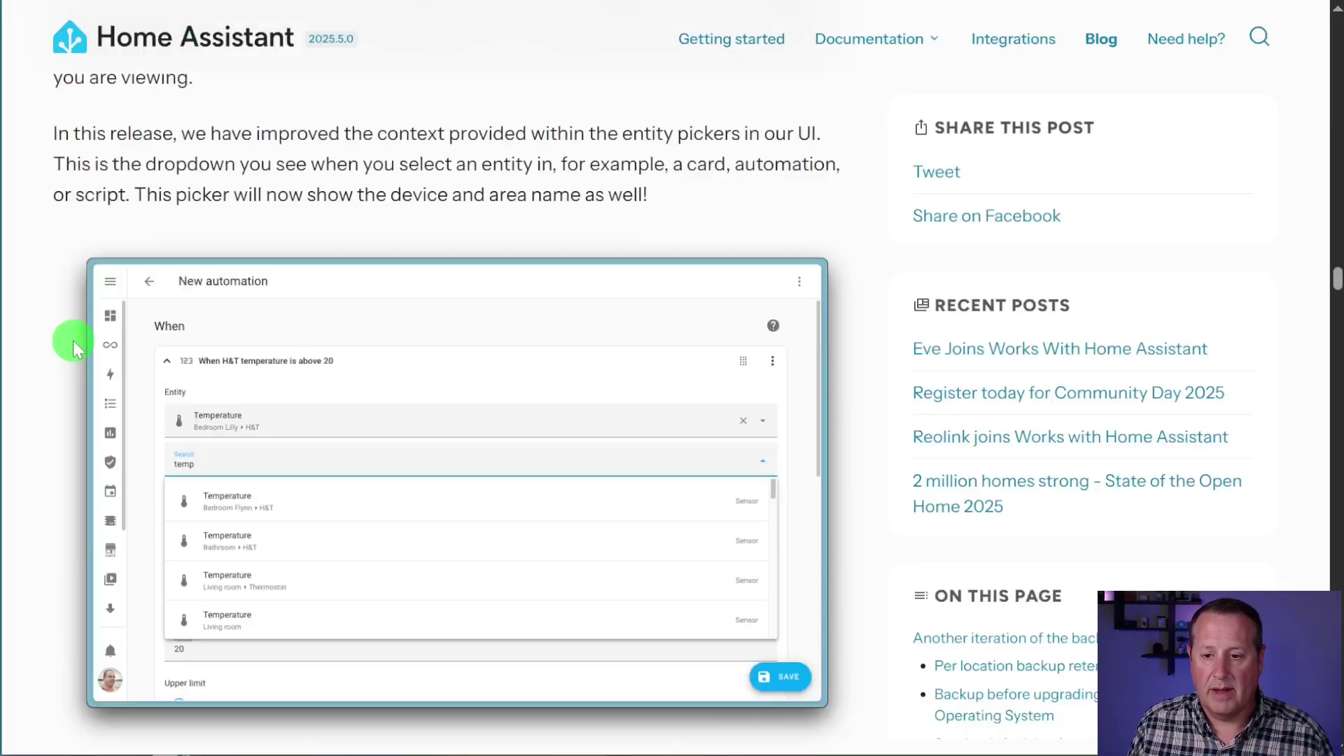
{"action": "scroll", "coordinate": [73, 340], "scroll_direction": "up", "scroll_amount": 2}
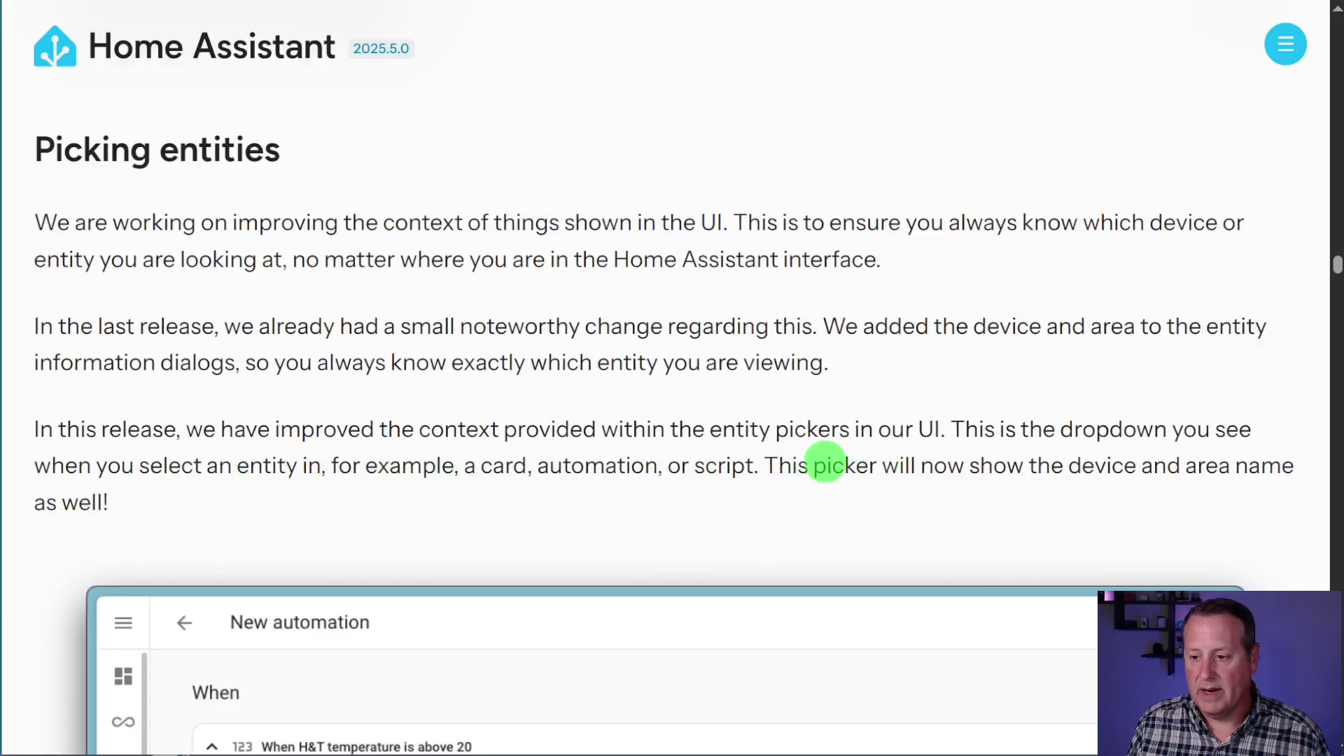
{"action": "scroll", "coordinate": [637, 524], "scroll_direction": "down", "scroll_amount": 6}
{"action": "scroll", "coordinate": [649, 511], "scroll_direction": "up", "scroll_amount": 3}
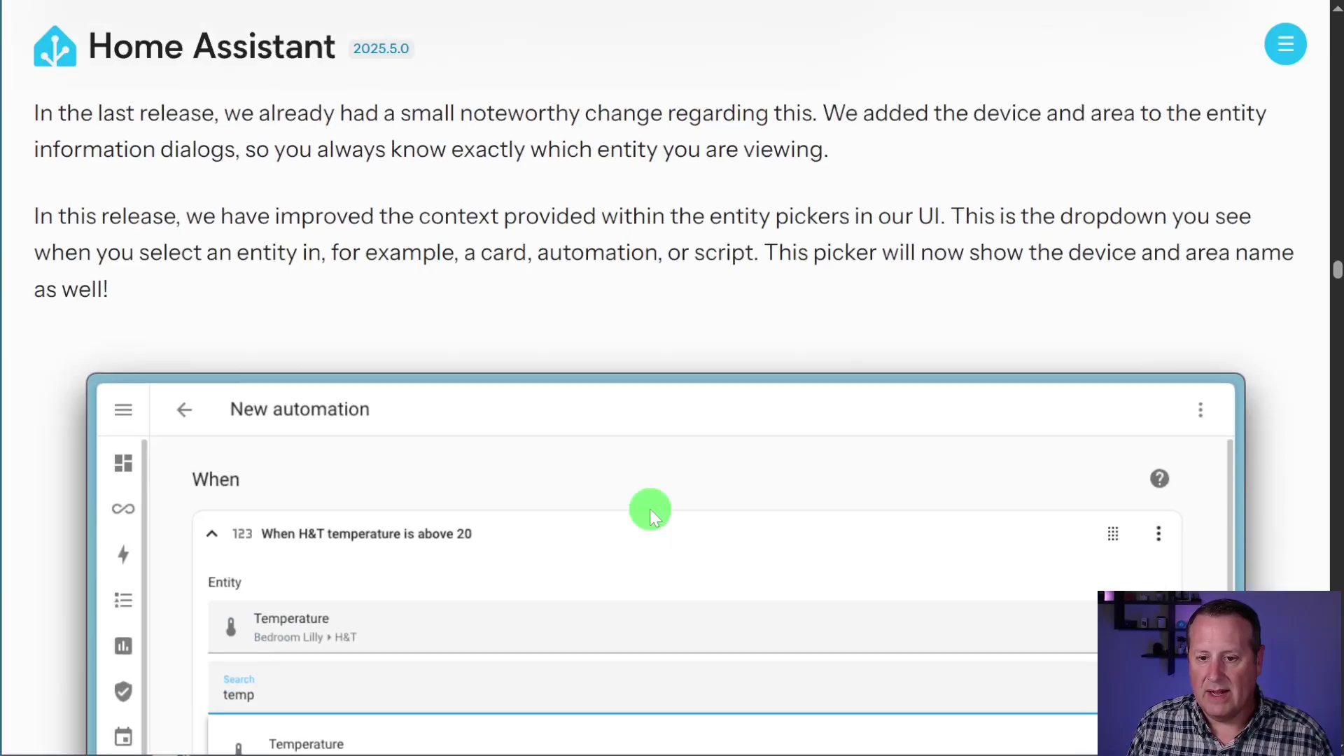
{"action": "scroll", "coordinate": [649, 510], "scroll_direction": "down", "scroll_amount": 3}
{"action": "scroll", "coordinate": [571, 471], "scroll_direction": "down", "scroll_amount": 3}
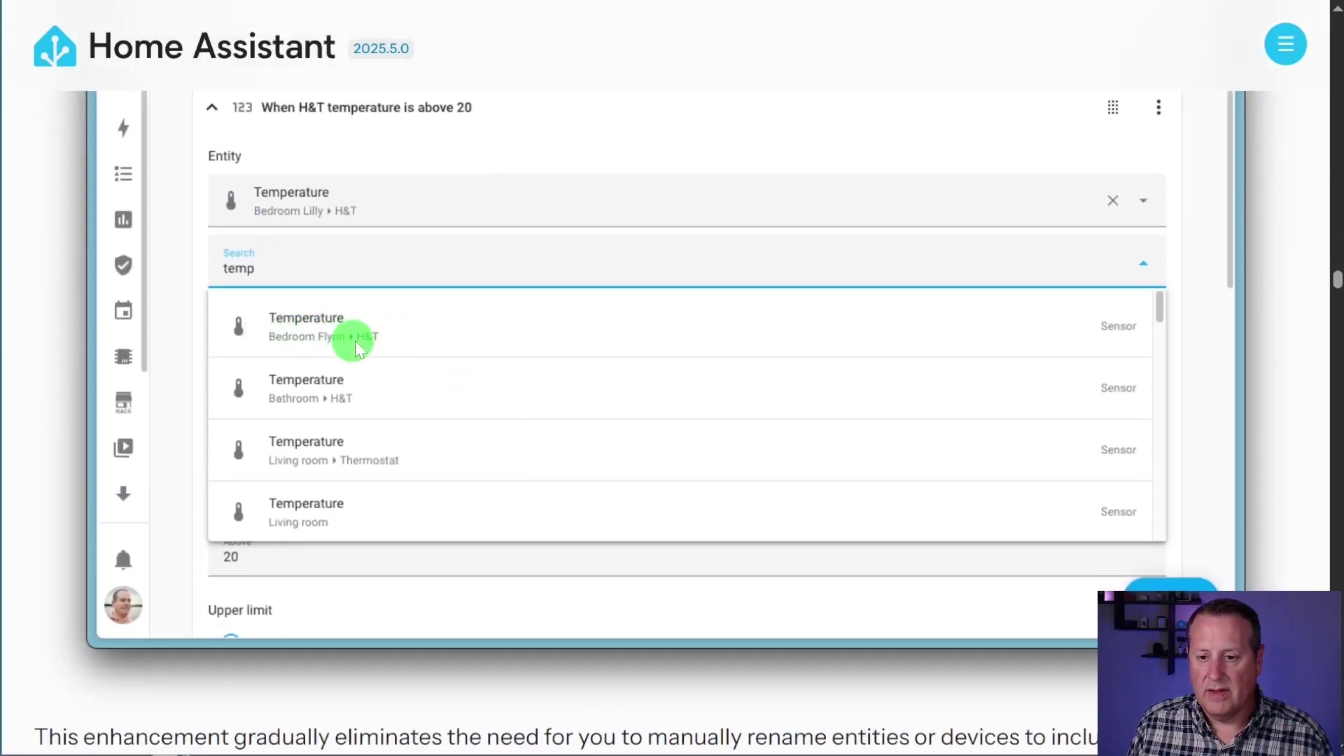
{"action": "scroll", "coordinate": [434, 348], "scroll_direction": "up", "scroll_amount": 3}
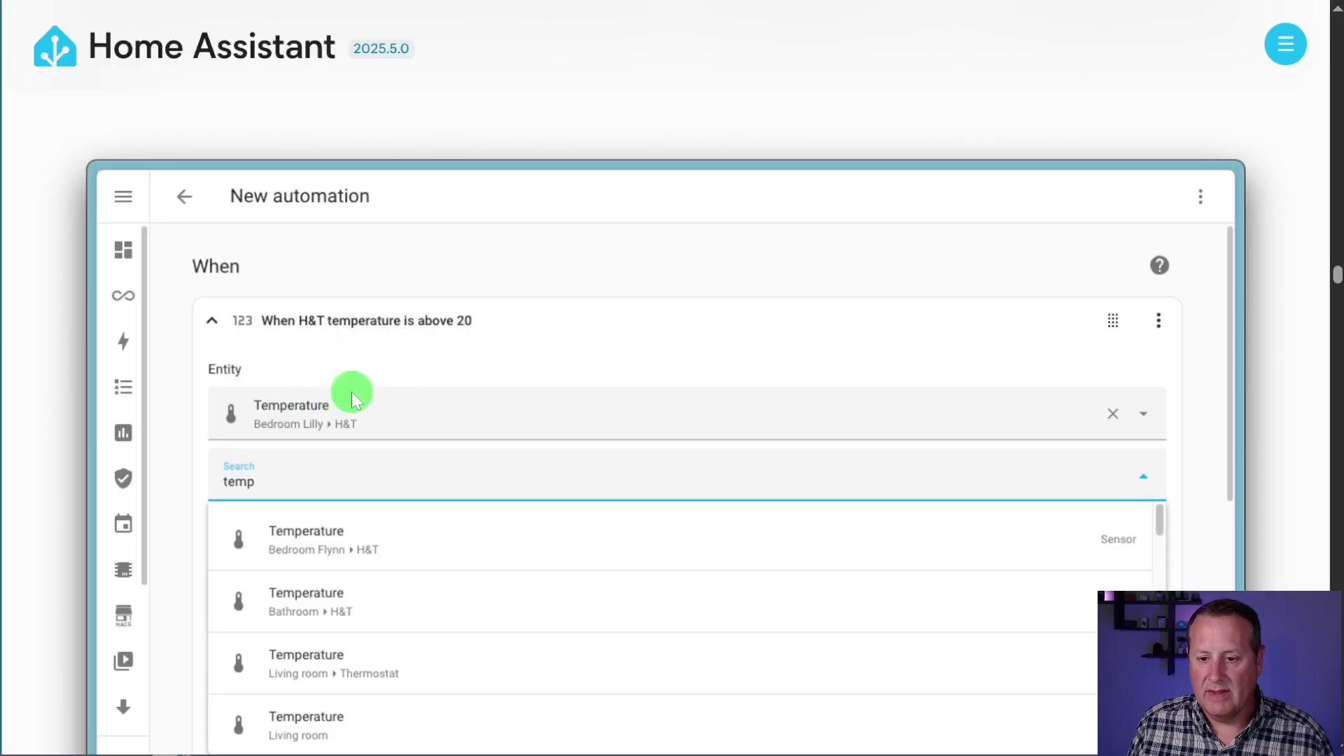
{"action": "scroll", "coordinate": [325, 399], "scroll_direction": "down", "scroll_amount": 3}
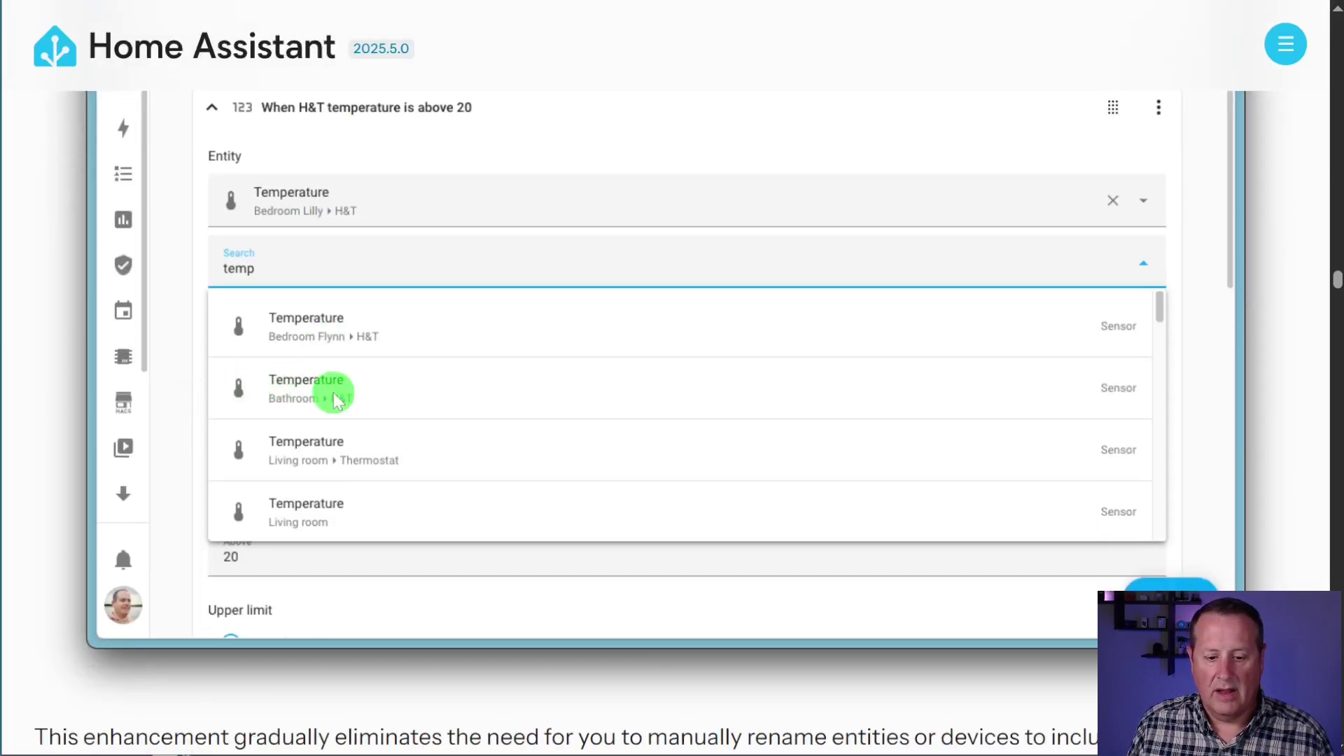
{"action": "scroll", "coordinate": [319, 406], "scroll_direction": "down", "scroll_amount": 3}
{"action": "scroll", "coordinate": [289, 377], "scroll_direction": "up", "scroll_amount": 3}
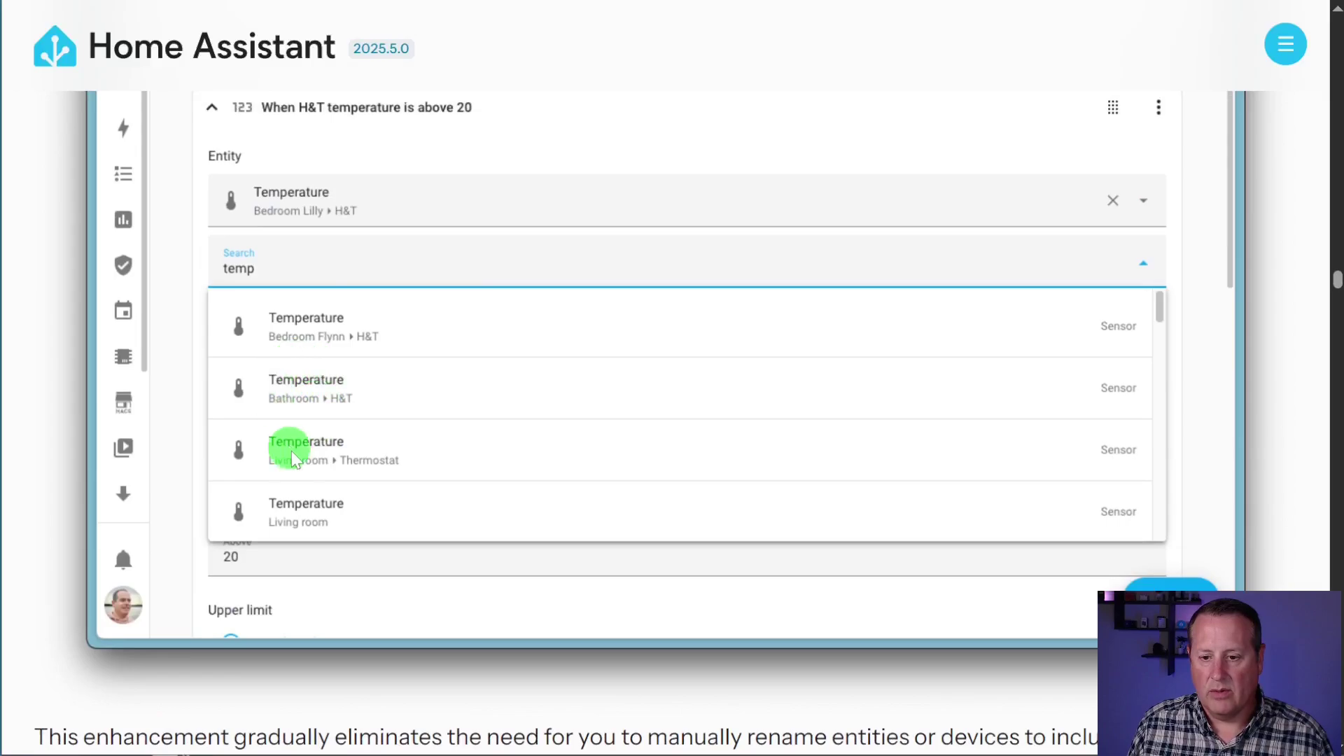
{"action": "scroll", "coordinate": [274, 309], "scroll_direction": "up", "scroll_amount": 6}
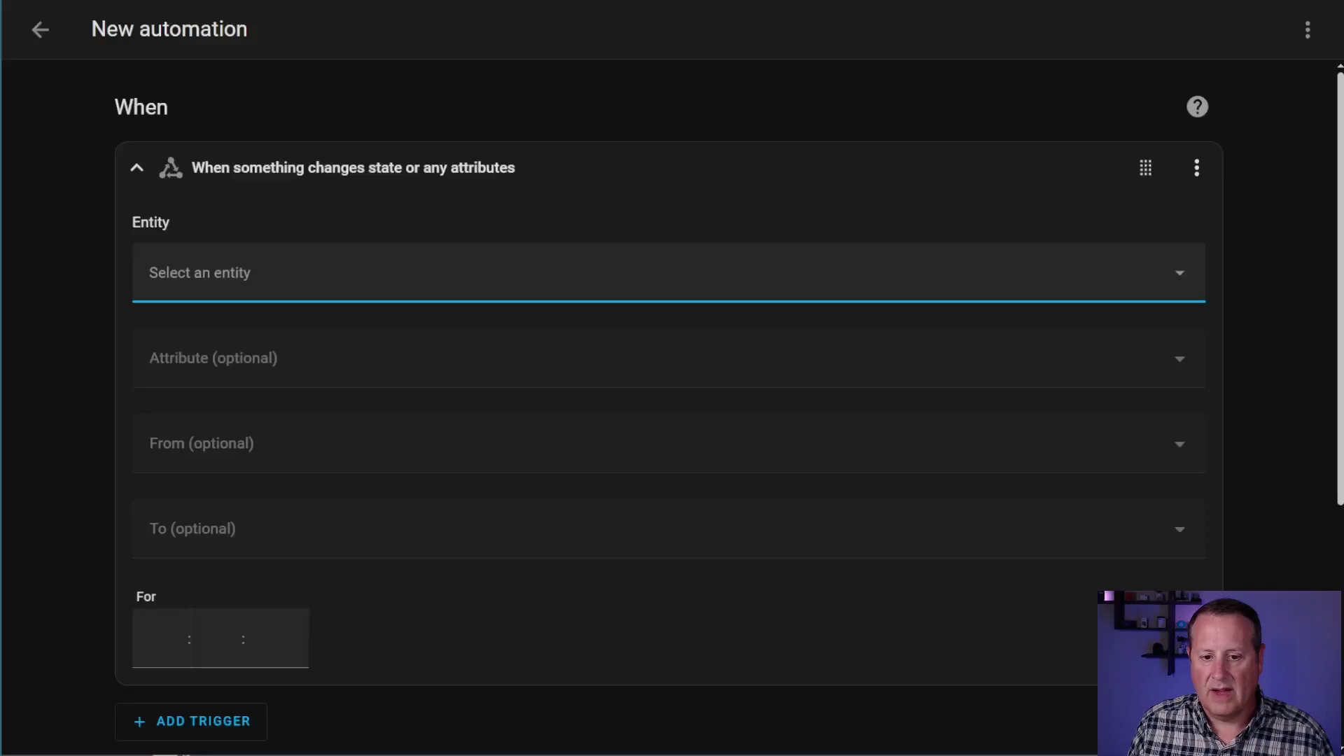
Search the trigger's entity field for 'temperature' and review the Temperature sensor matches
{"action": "left_click", "coordinate": [336, 273]}
{"action": "type", "text": "tepm"}
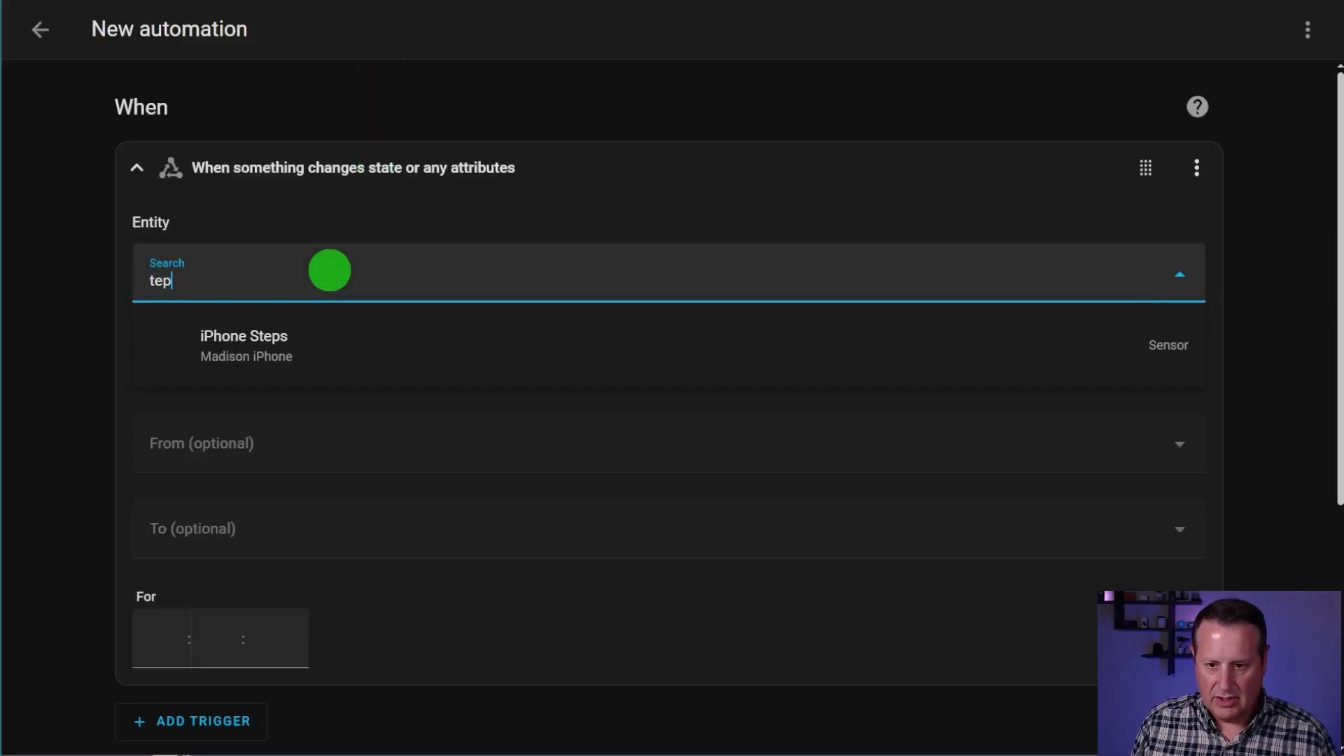
{"action": "key", "text": "BackSpace"}
{"action": "key", "text": "BackSpace"}
{"action": "type", "text": "mep"}
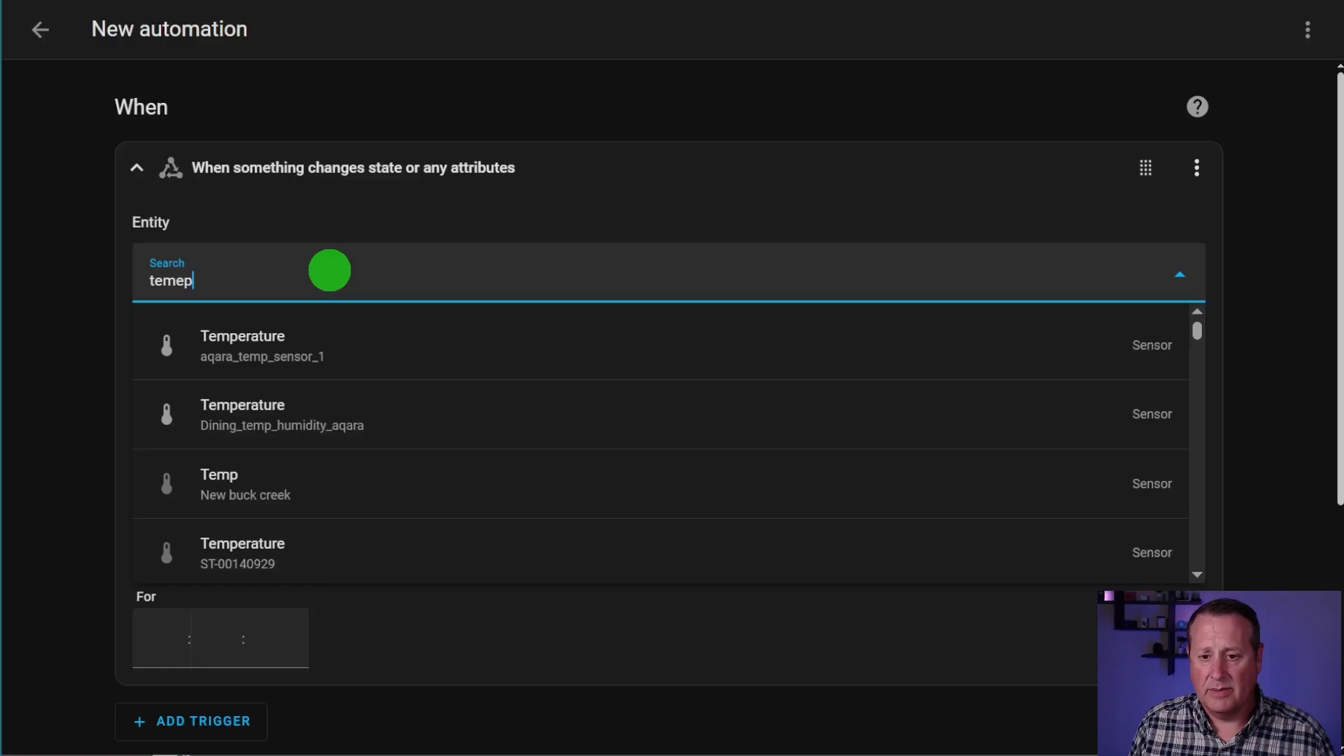
{"action": "key", "text": "BackSpace"}
{"action": "key", "text": "BackSpace"}
{"action": "type", "text": "perature"}
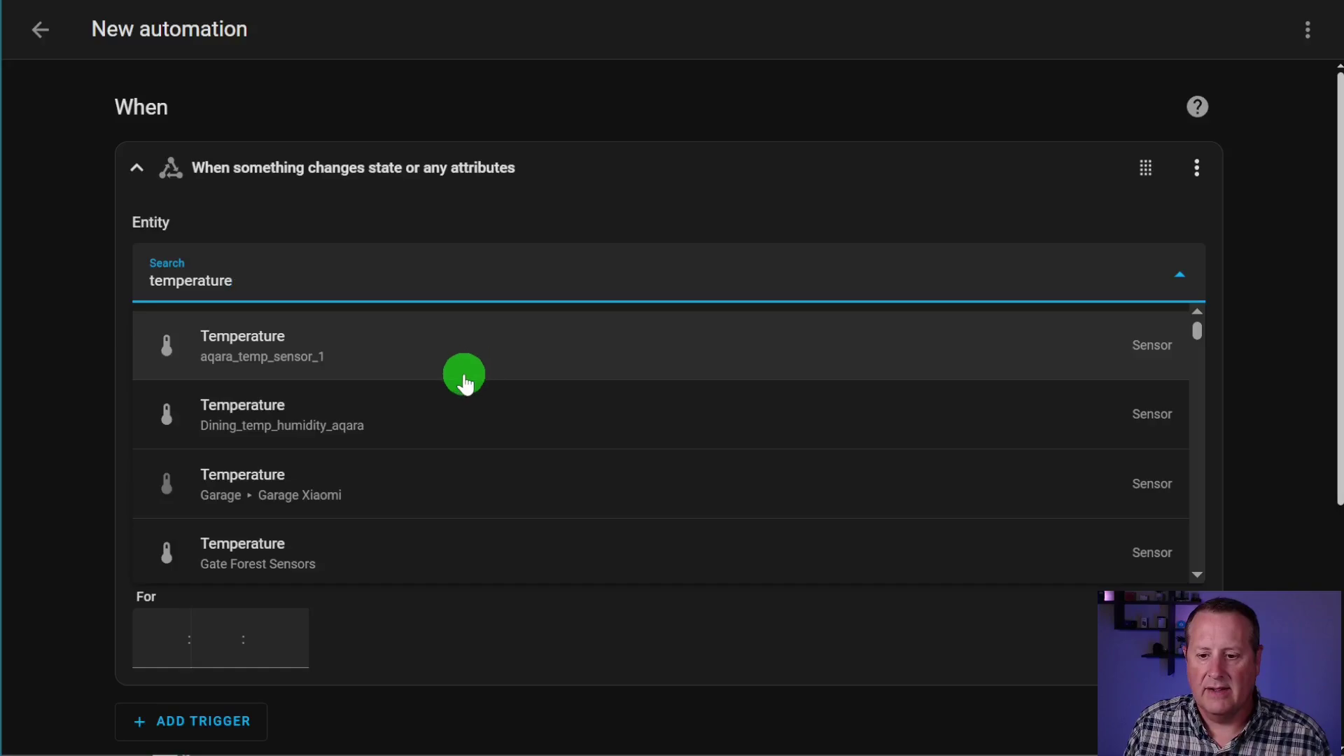
{"action": "scroll", "coordinate": [359, 408], "scroll_direction": "down", "scroll_amount": 3}
{"action": "scroll", "coordinate": [368, 415], "scroll_direction": "up", "scroll_amount": 3}
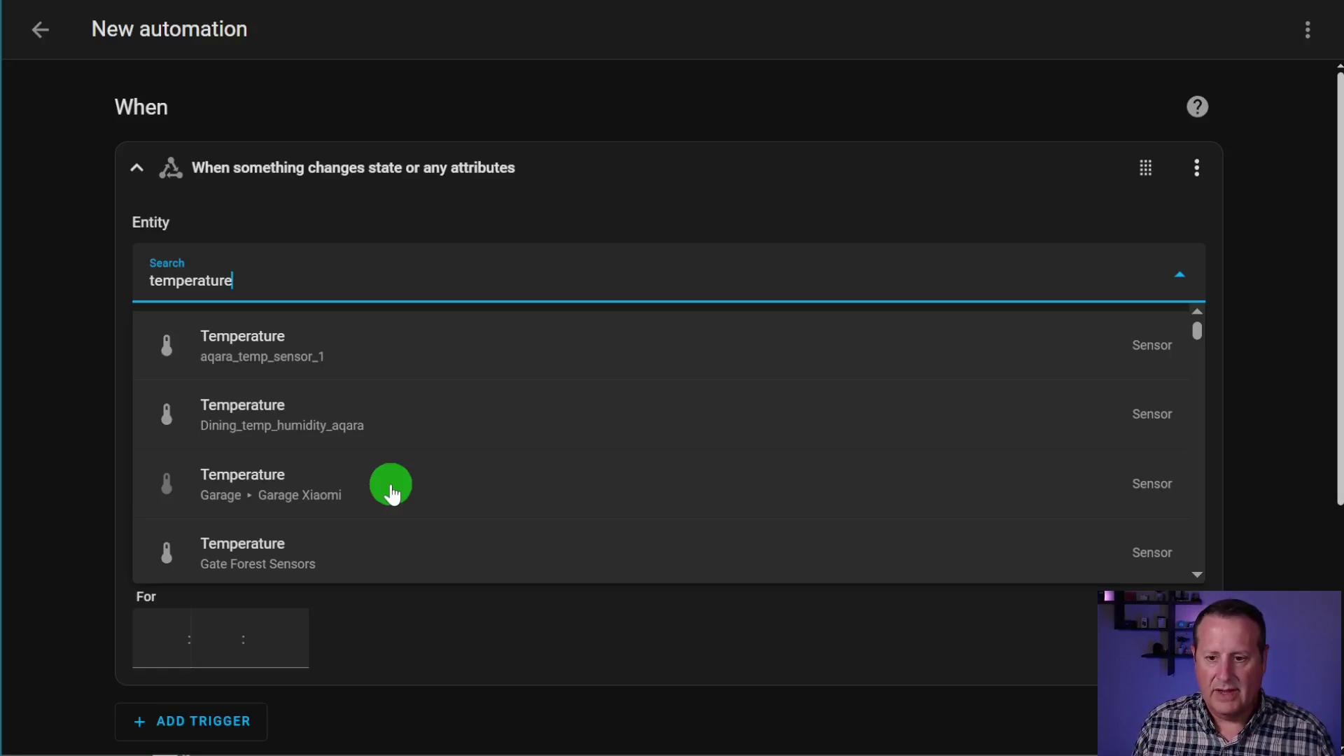
Open the Entities page via the 'c' command palette with 'ent' and scroll through the 3087 entities
{"action": "left_click", "coordinate": [59, 334]}
{"action": "key", "text": "c"}
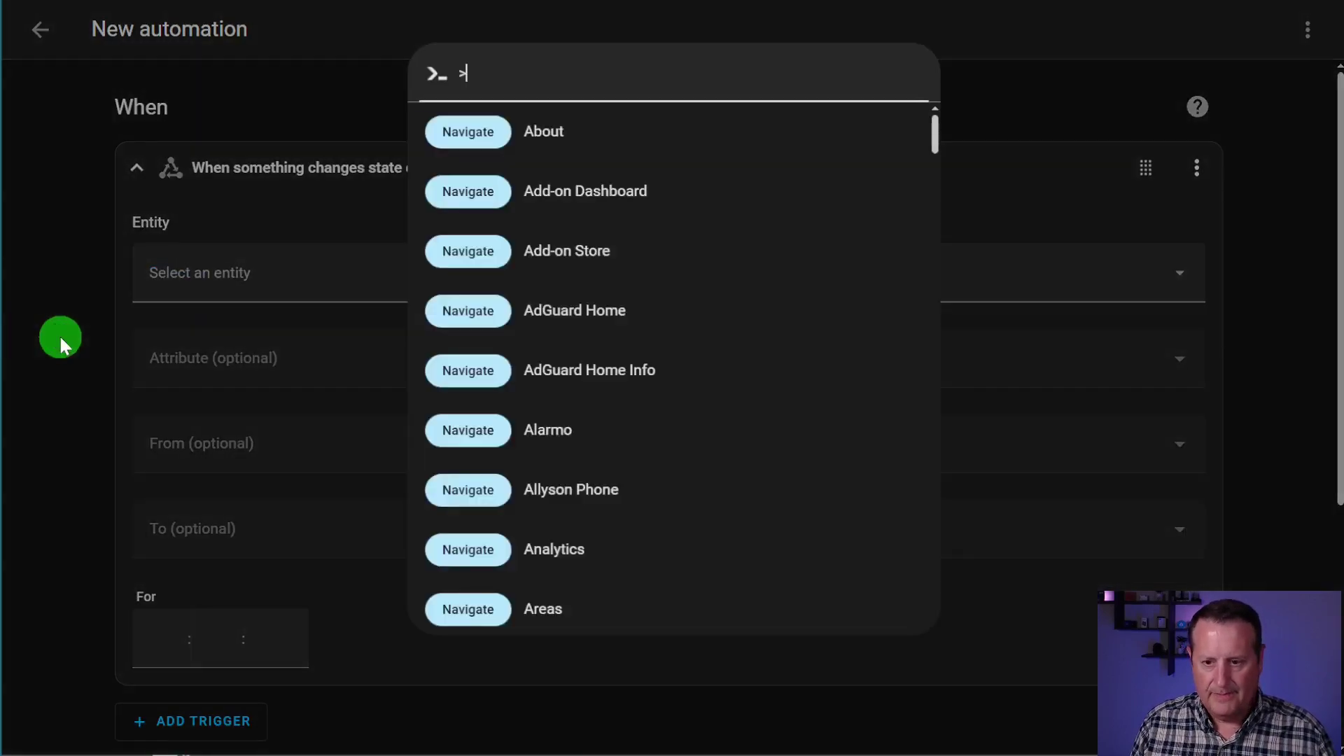
{"action": "type", "text": "ent"}
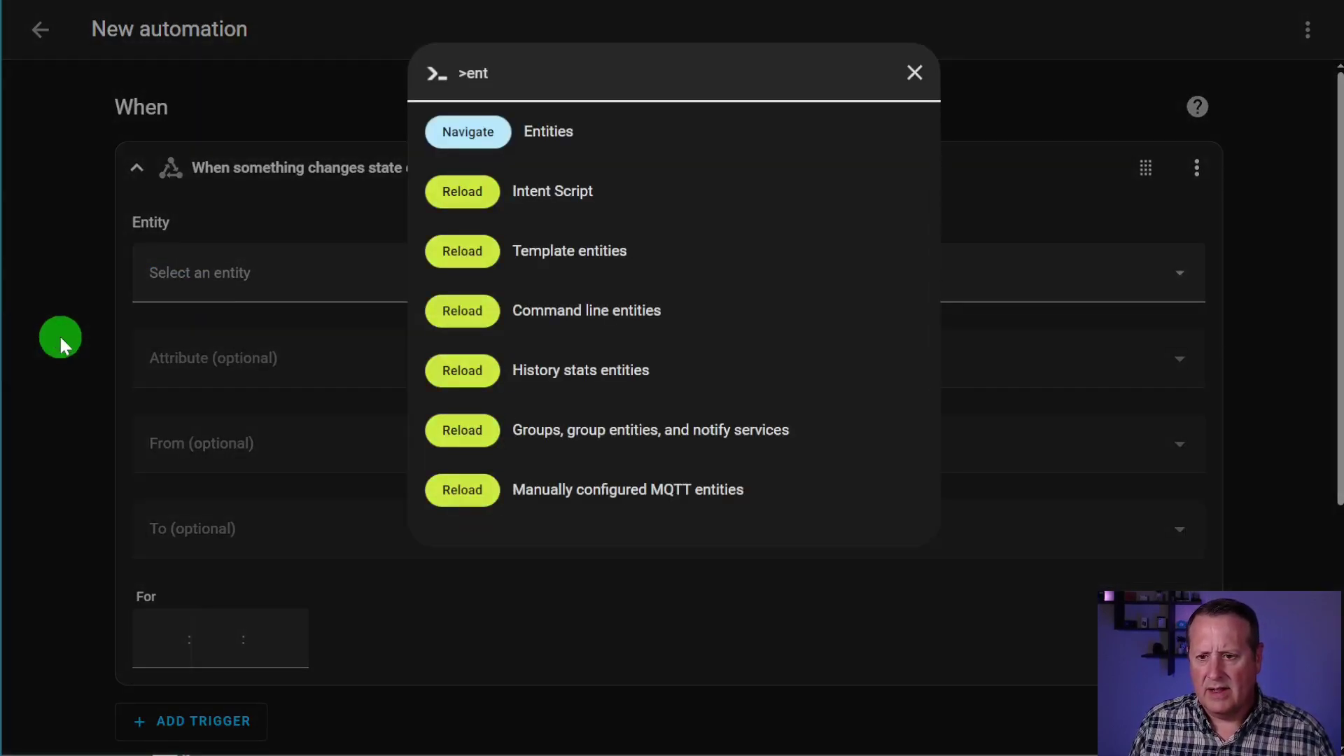
{"action": "left_click", "coordinate": [468, 134]}
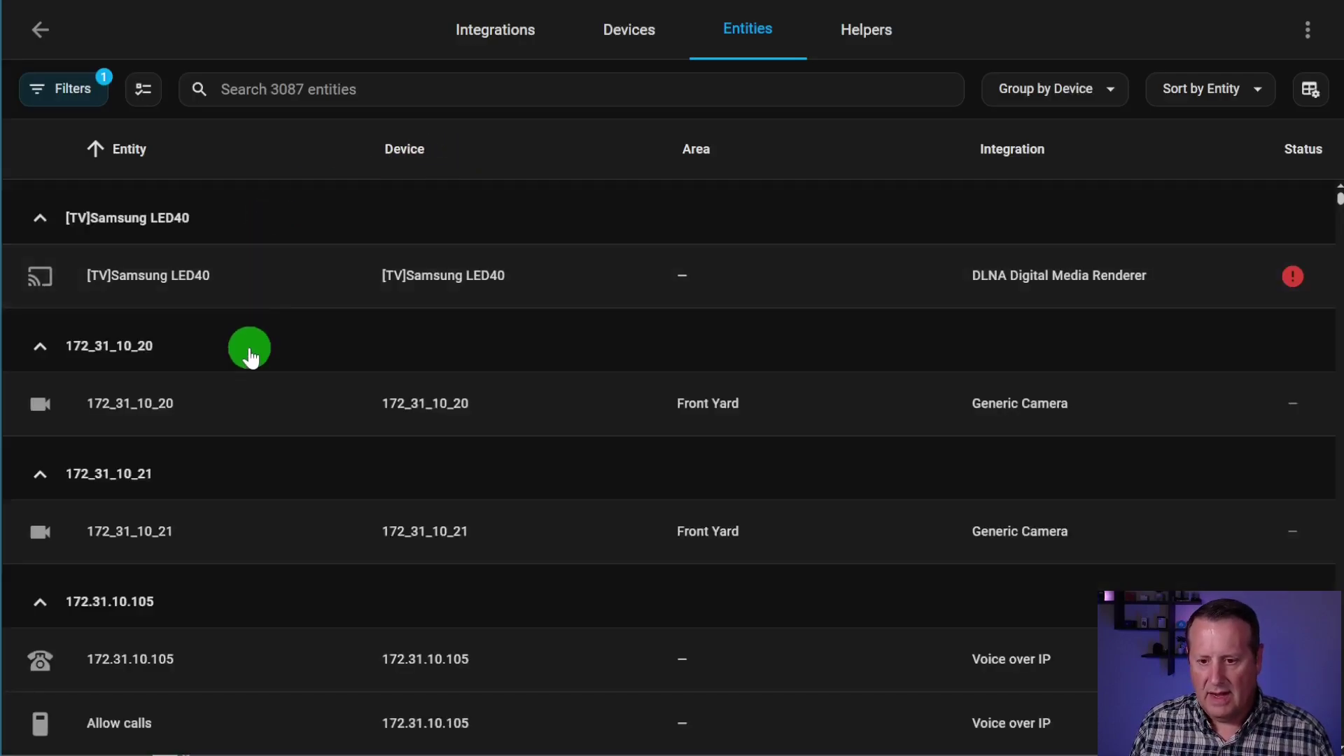
{"action": "scroll", "coordinate": [250, 357], "scroll_direction": "down", "scroll_amount": 20}
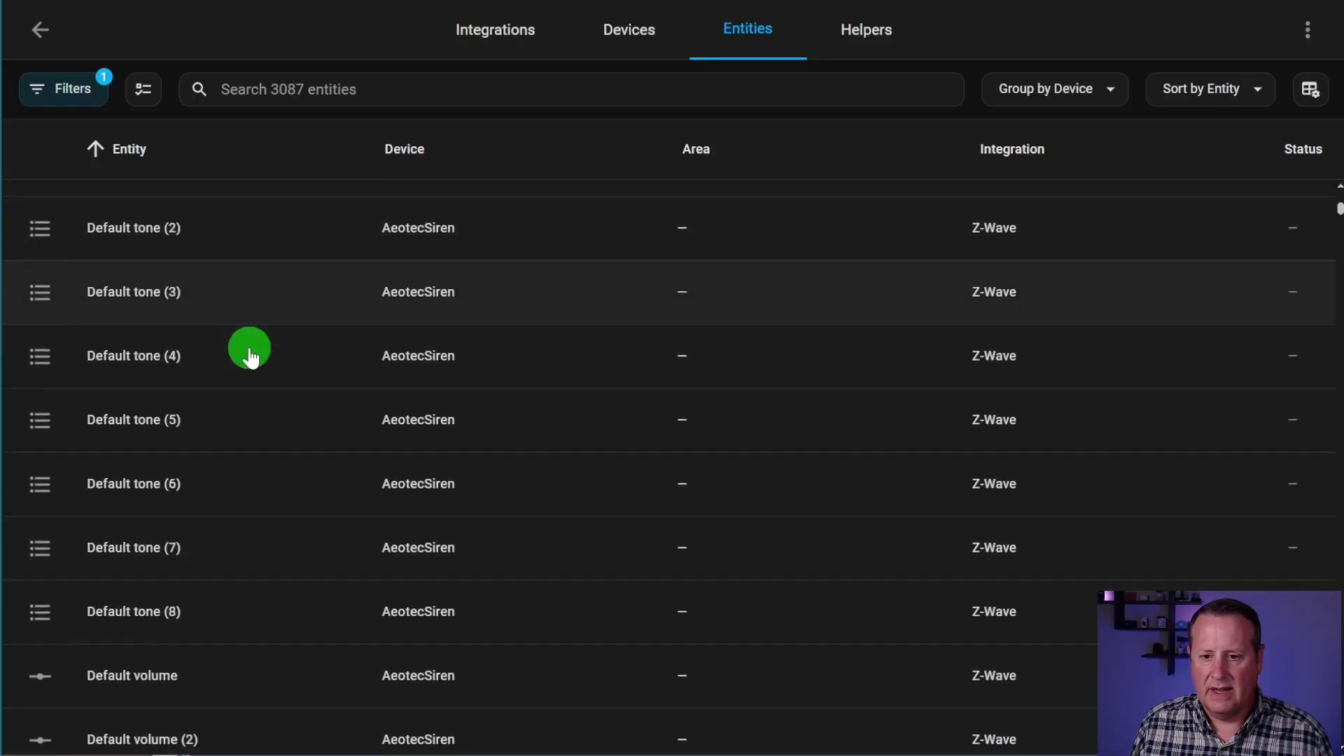
{"action": "scroll", "coordinate": [250, 357], "scroll_direction": "down", "scroll_amount": 20}
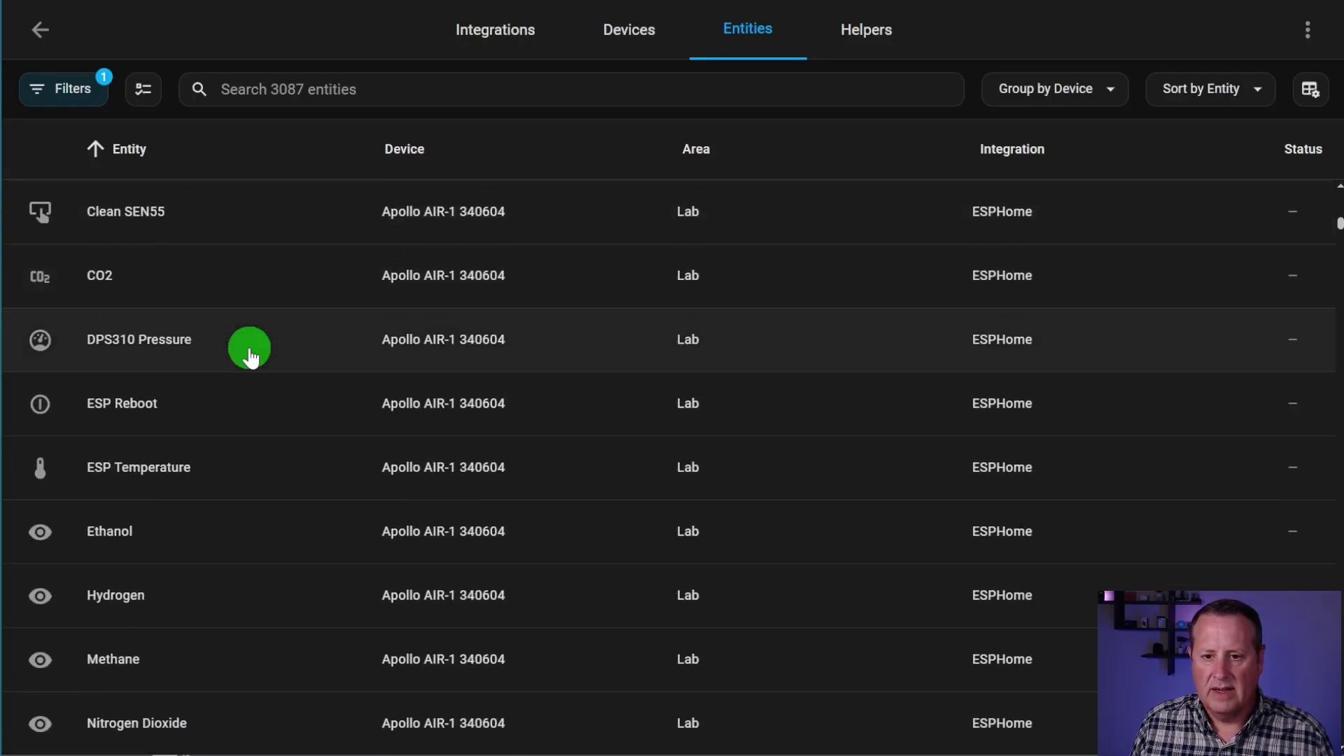
{"action": "scroll", "coordinate": [250, 357], "scroll_direction": "down", "scroll_amount": 20}
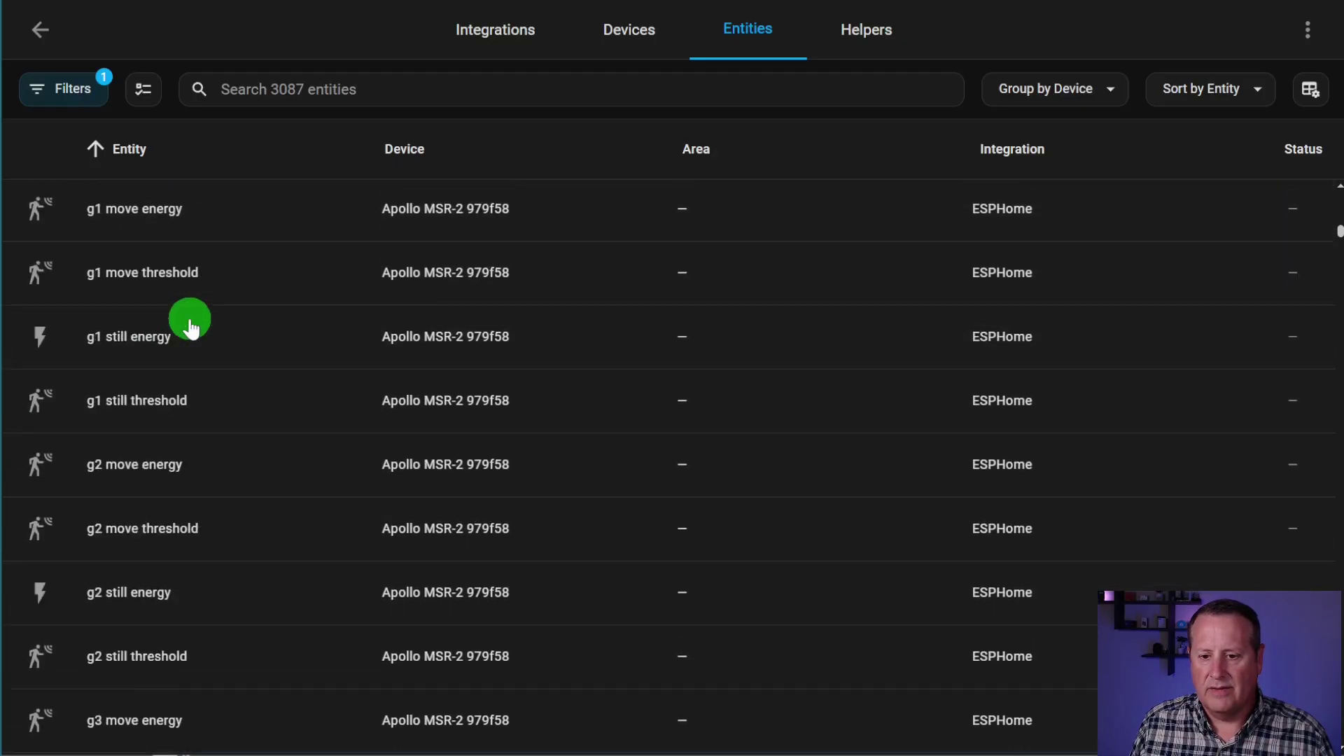
{"action": "scroll", "coordinate": [186, 364], "scroll_direction": "down", "scroll_amount": 20}
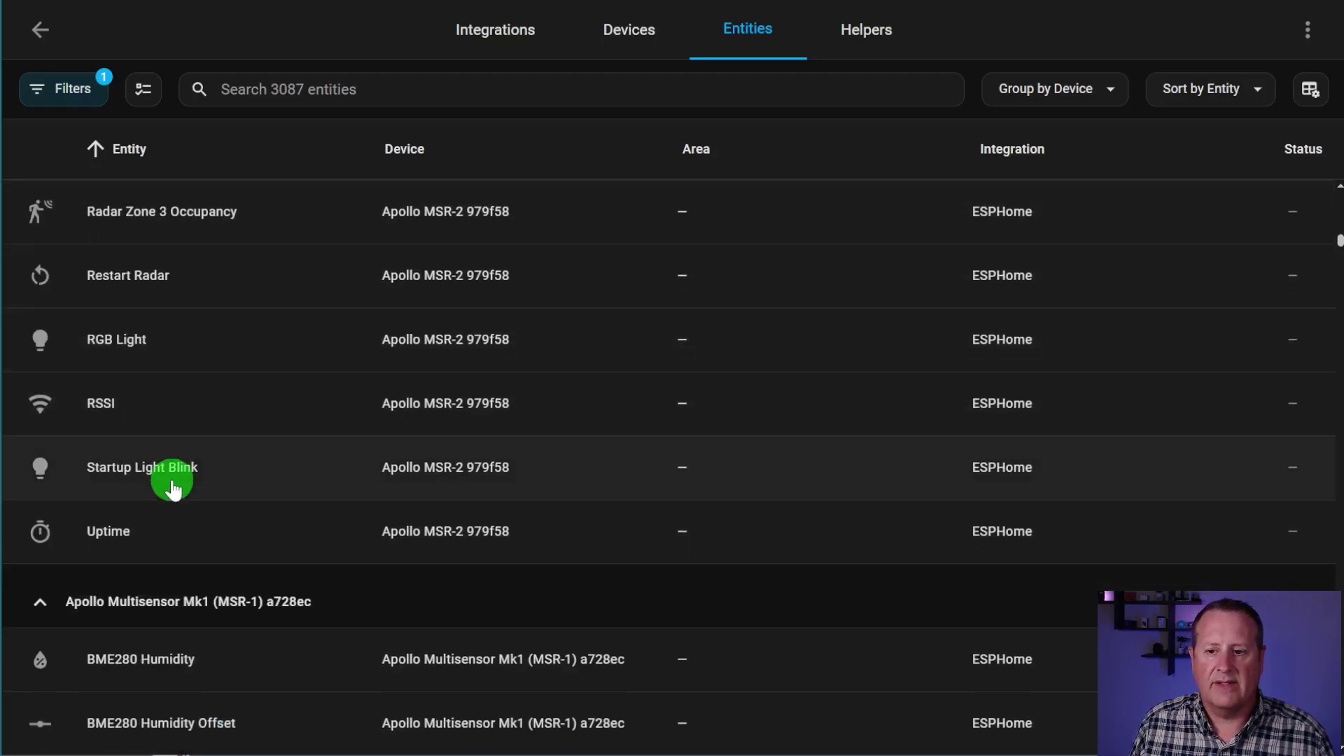
{"action": "scroll", "coordinate": [172, 483], "scroll_direction": "down", "scroll_amount": 8}
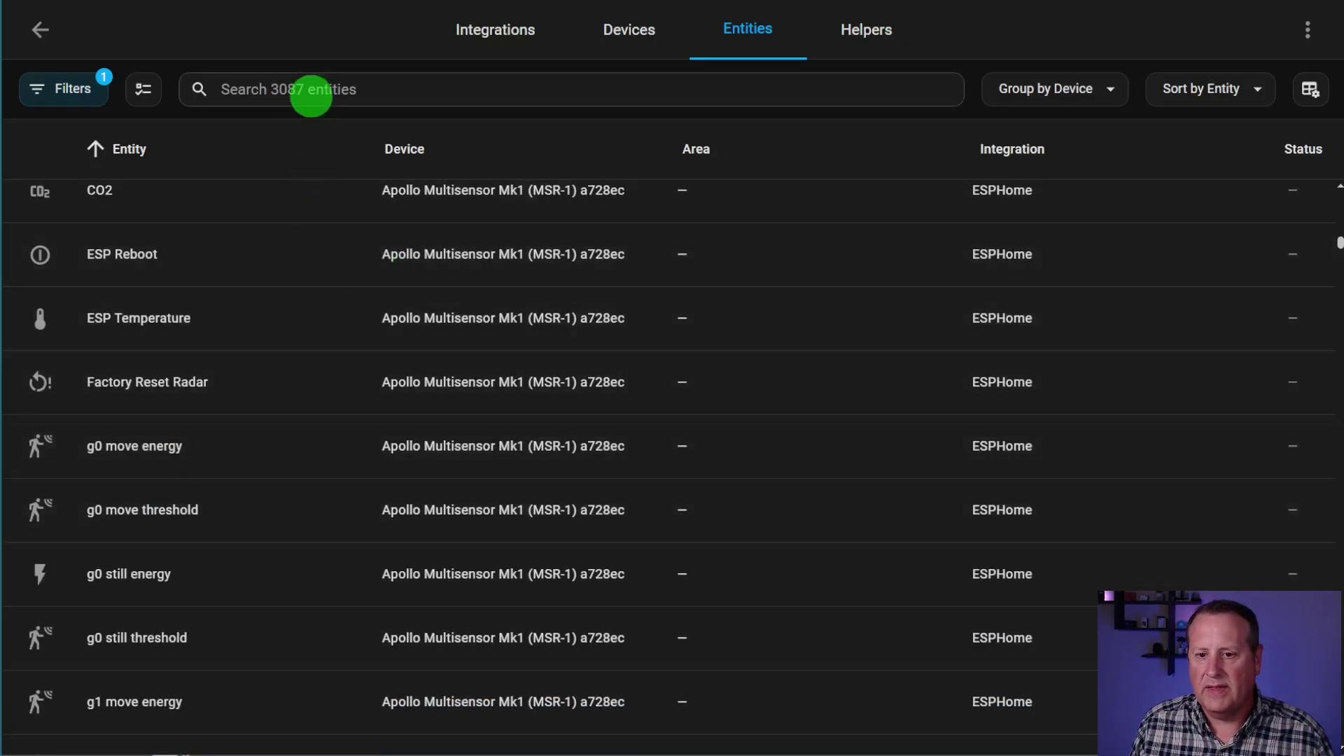
{"action": "scroll", "coordinate": [293, 291], "scroll_direction": "down", "scroll_amount": 6}
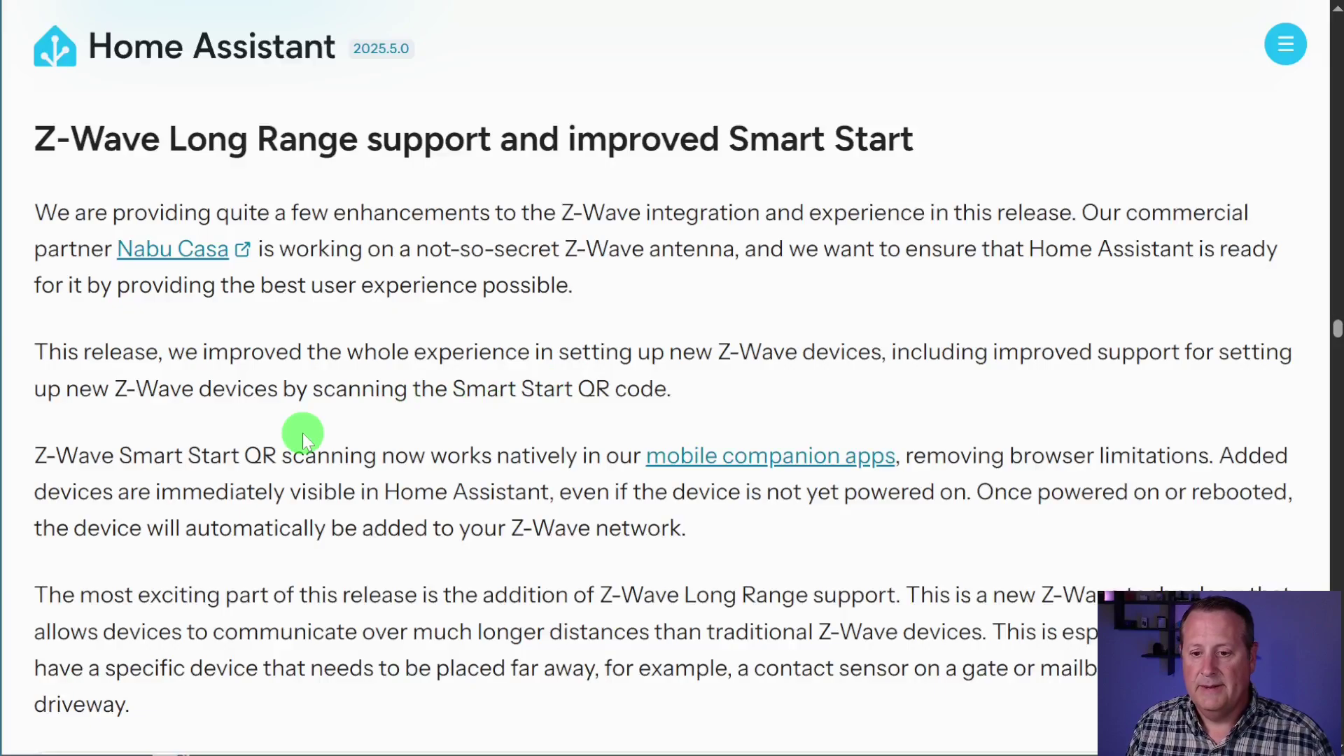
Scroll the 2025.5 release notes to the Z-Wave Long Range support and Smart Start section
{"action": "scroll", "coordinate": [349, 331], "scroll_direction": "down", "scroll_amount": 3}
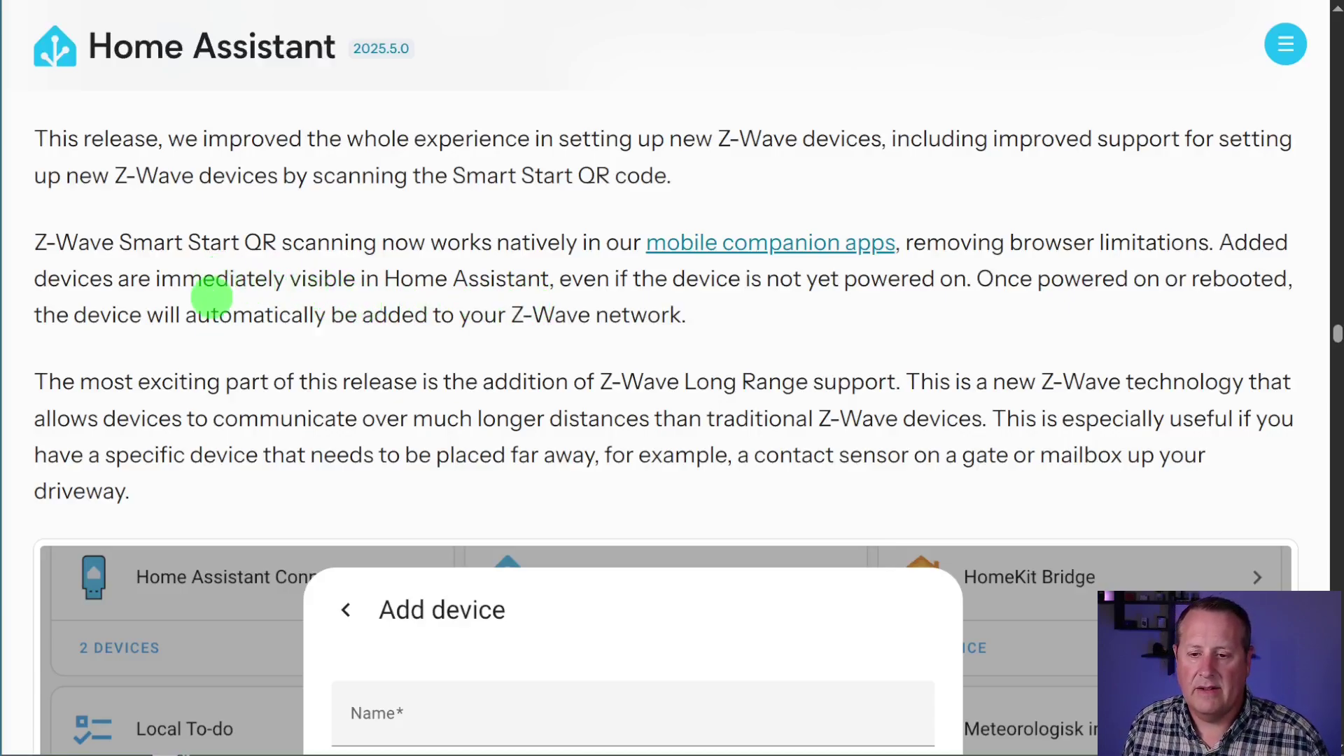
Scroll to the Z-Wave Long Range paragraph and its Add device screenshot offering Direct long range
{"action": "scroll", "coordinate": [161, 339], "scroll_direction": "down", "scroll_amount": 3}
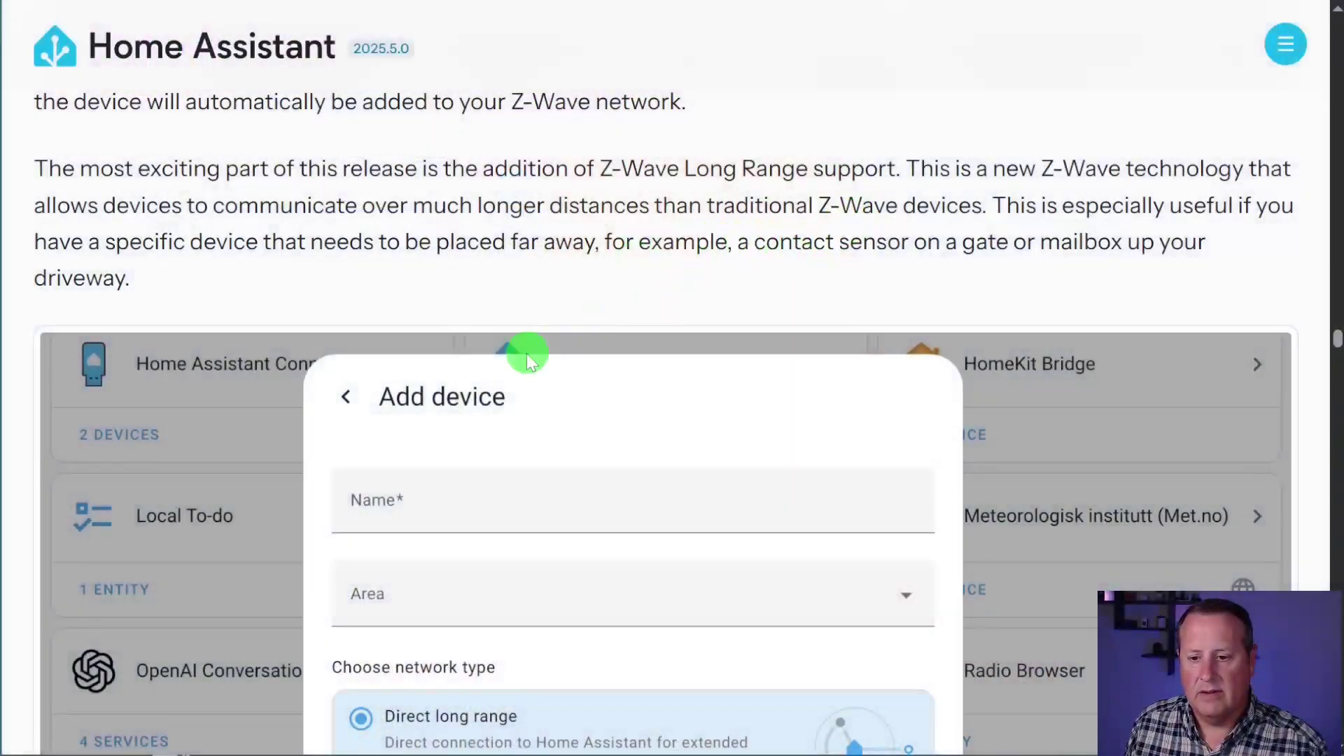
Move past the Add device screenshot to the 'Badges on the dashboard can now be wrapped or scrolled' section
{"action": "scroll", "coordinate": [522, 352], "scroll_direction": "down", "scroll_amount": 3}
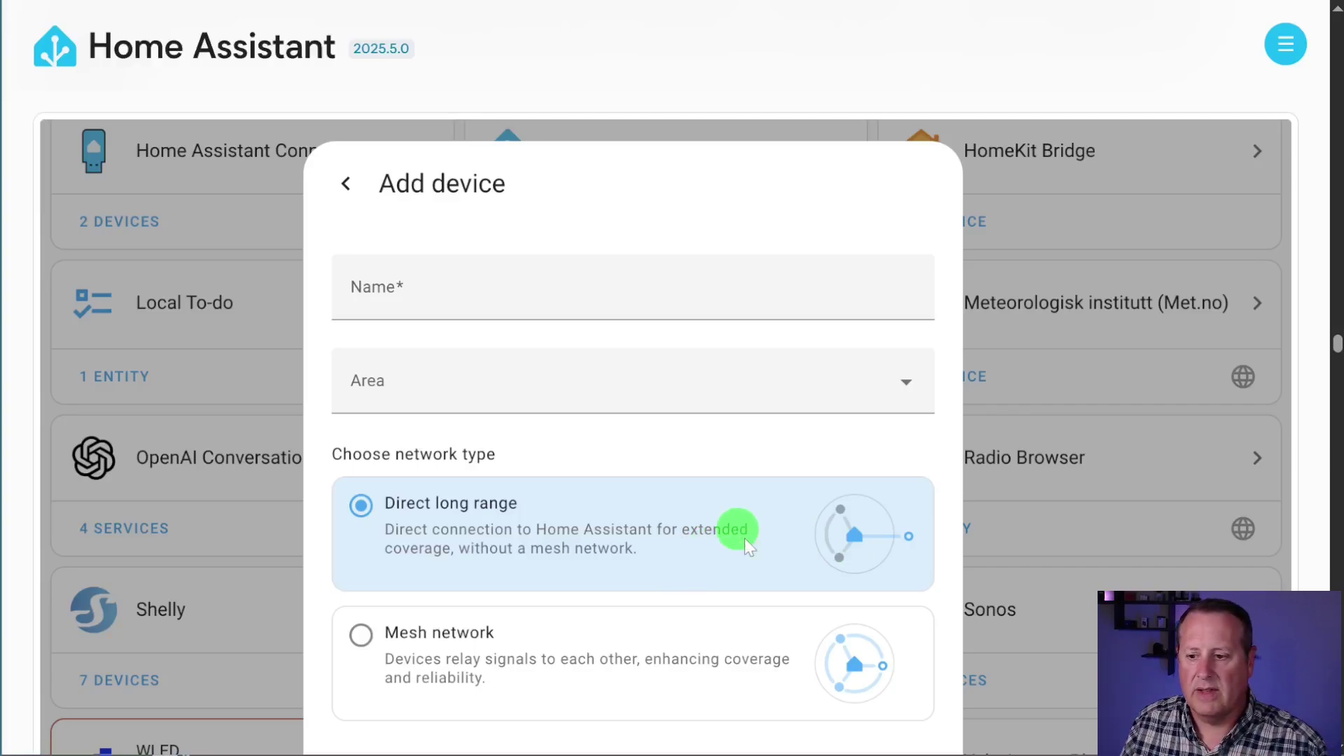
{"action": "scroll", "coordinate": [726, 575], "scroll_direction": "down", "scroll_amount": 3}
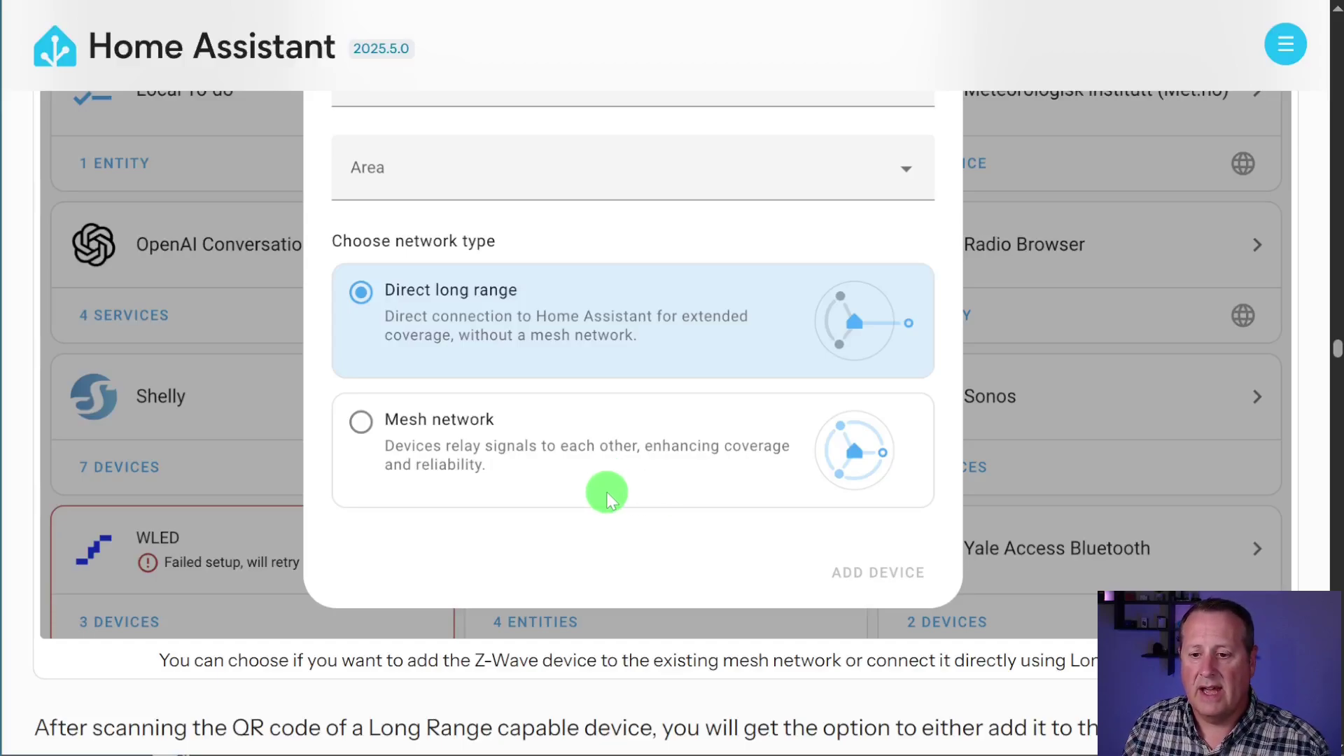
{"action": "scroll", "coordinate": [607, 499], "scroll_direction": "down", "scroll_amount": 3}
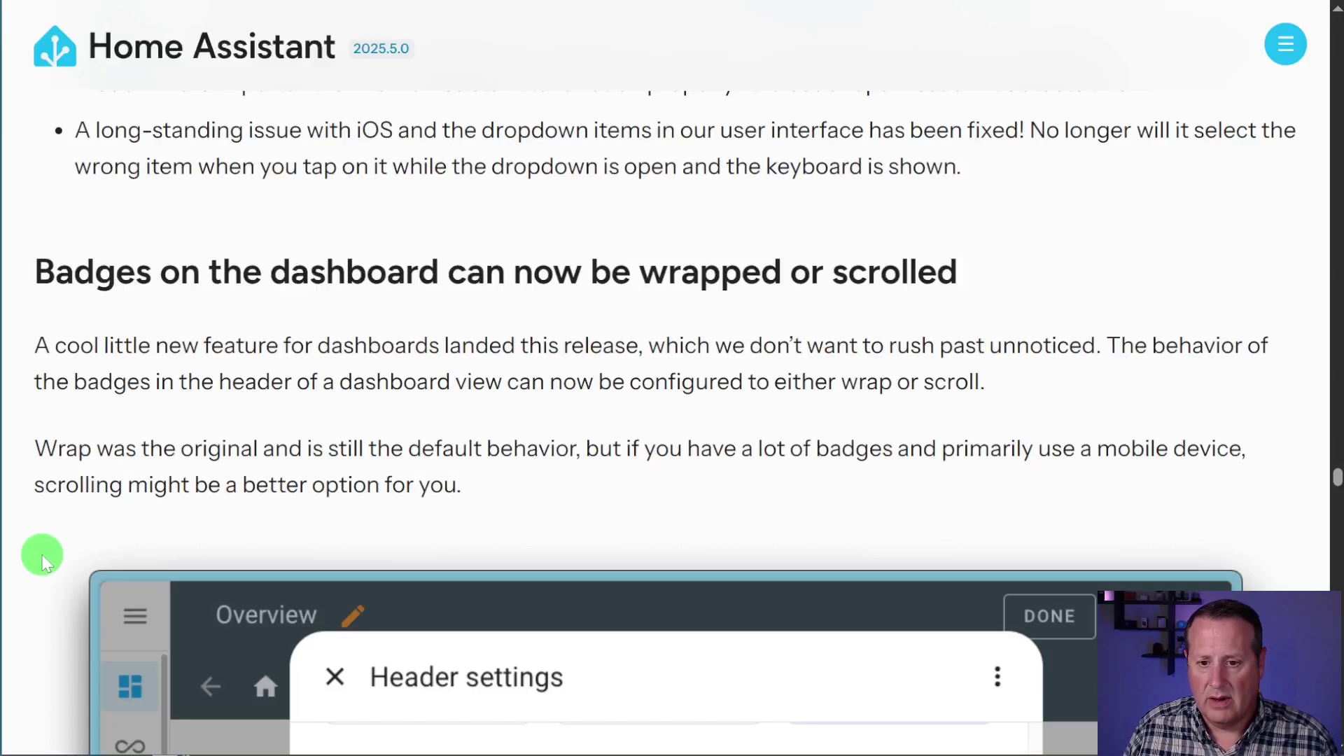
Read past the Header settings screenshot to the 'Improved UI experience when using templates' section
{"action": "scroll", "coordinate": [44, 569], "scroll_direction": "down", "scroll_amount": 3}
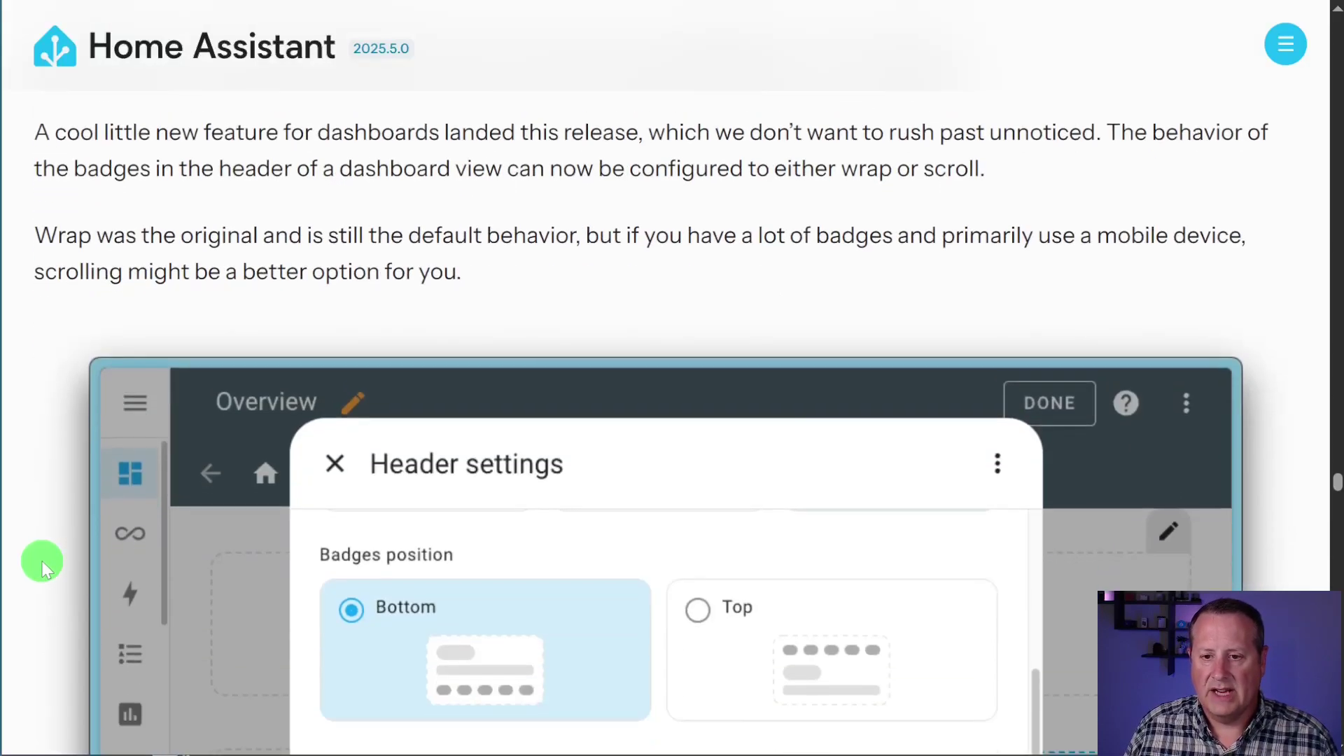
{"action": "scroll", "coordinate": [44, 568], "scroll_direction": "up", "scroll_amount": 3}
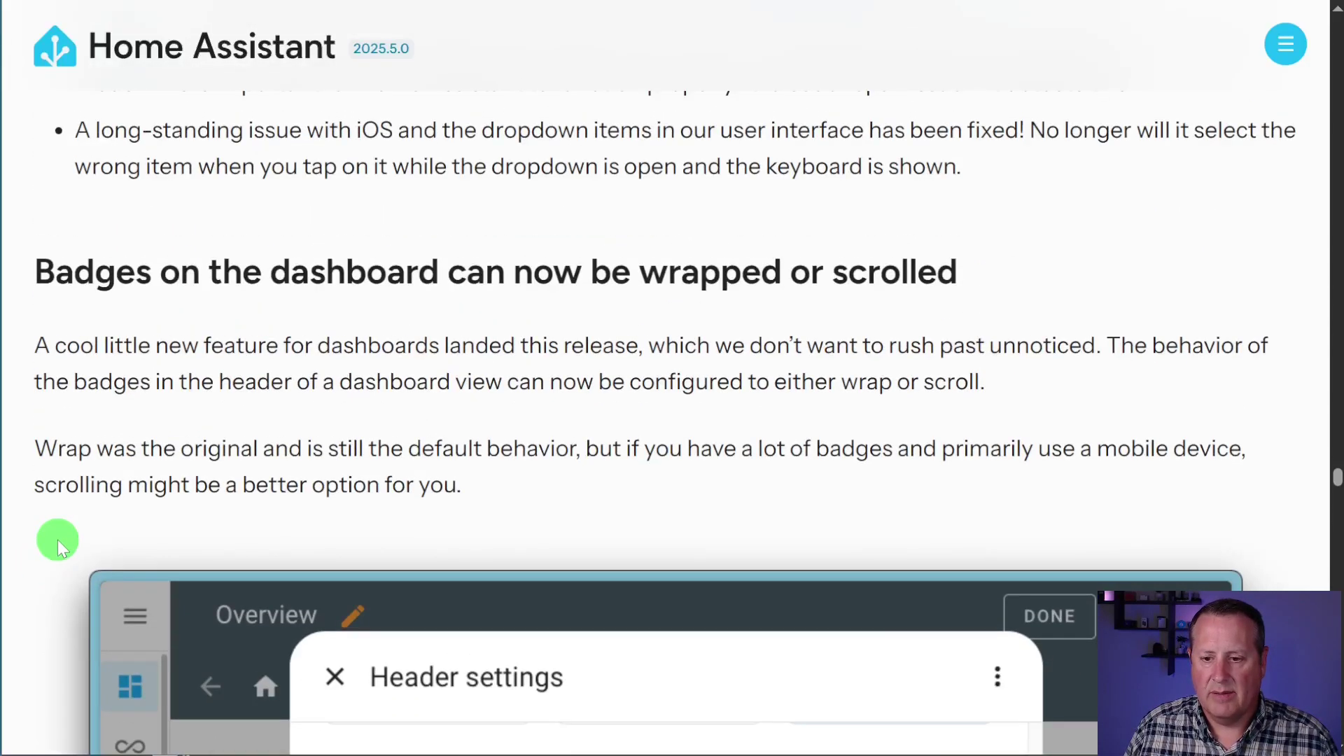
{"action": "scroll", "coordinate": [540, 599], "scroll_direction": "down", "scroll_amount": 3}
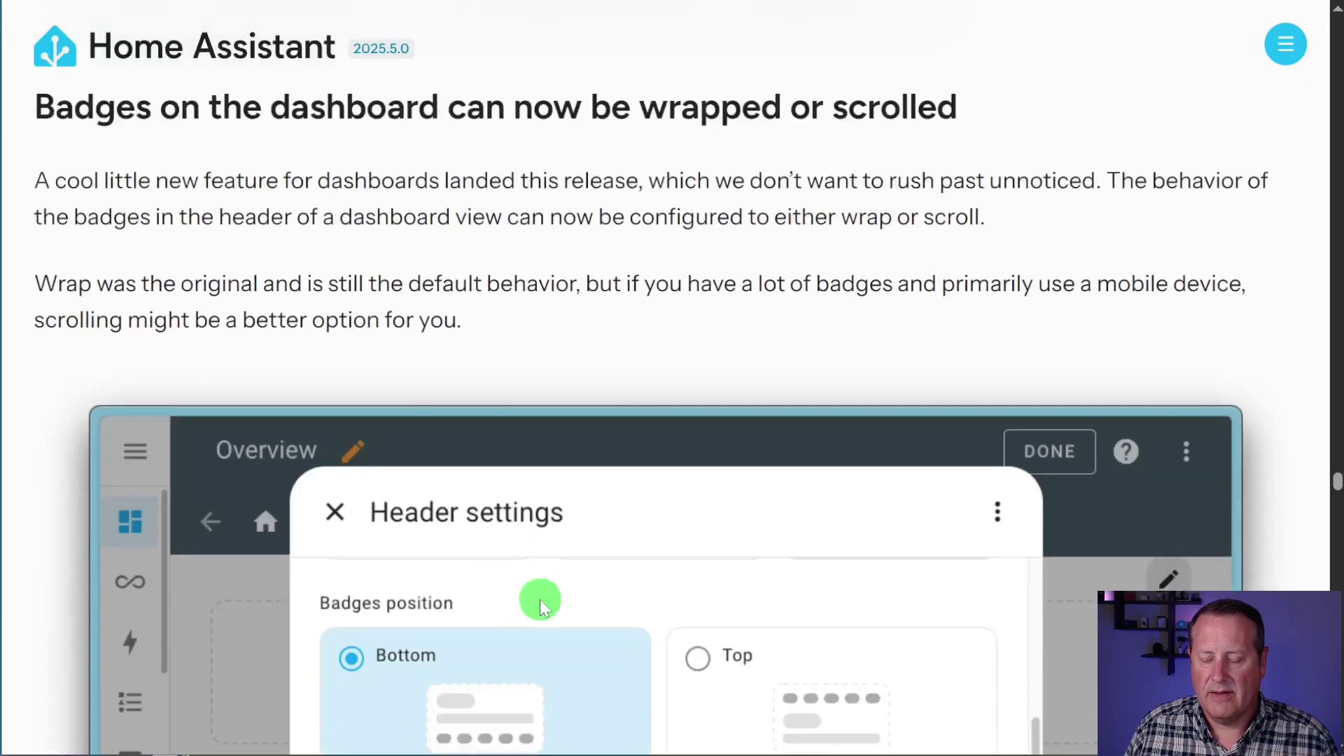
{"action": "scroll", "coordinate": [506, 592], "scroll_direction": "down", "scroll_amount": 3}
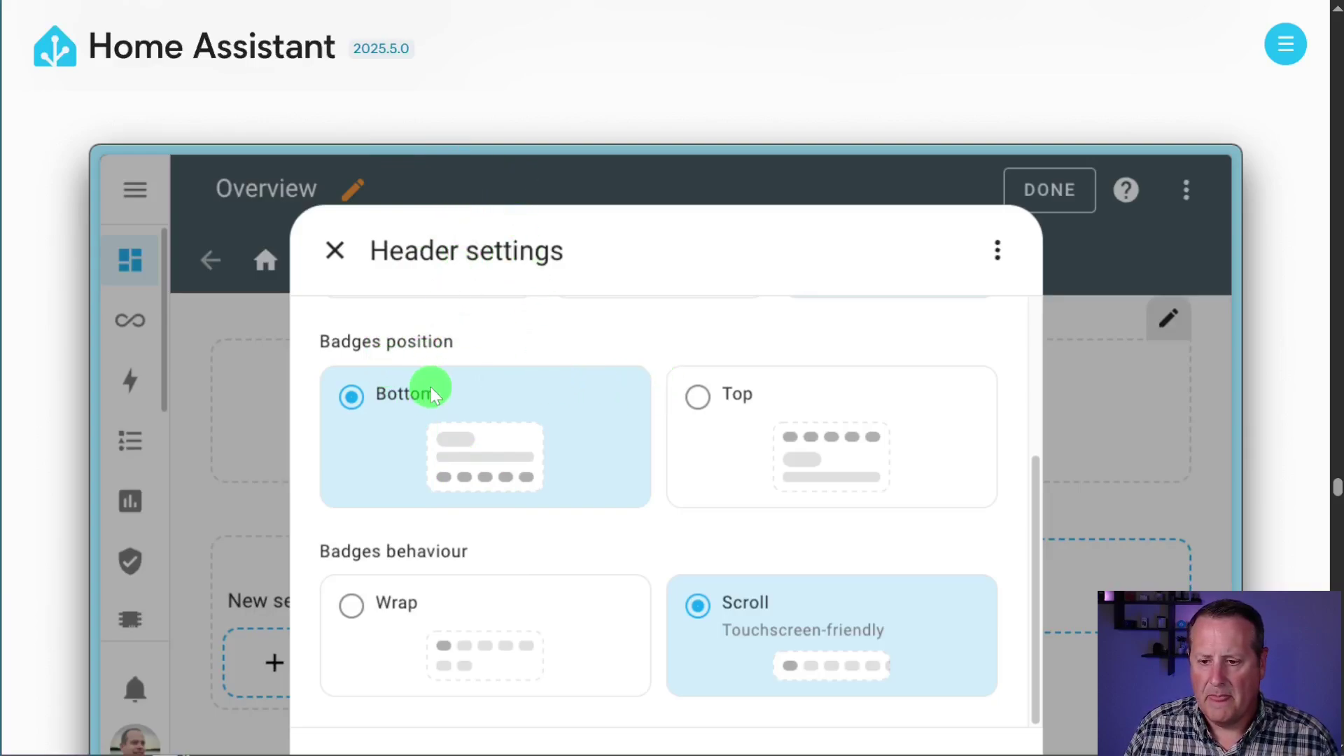
{"action": "scroll", "coordinate": [420, 350], "scroll_direction": "down", "scroll_amount": 3}
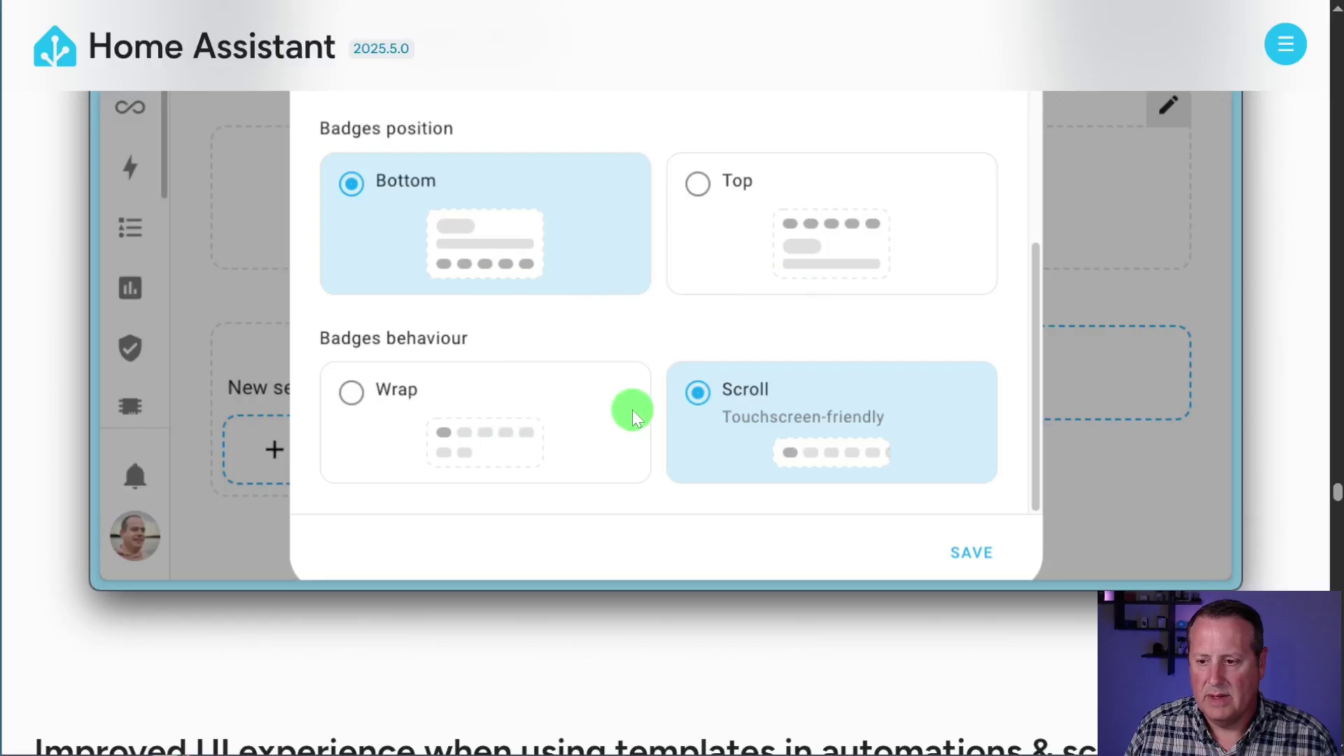
{"action": "scroll", "coordinate": [339, 372], "scroll_direction": "down", "scroll_amount": 6}
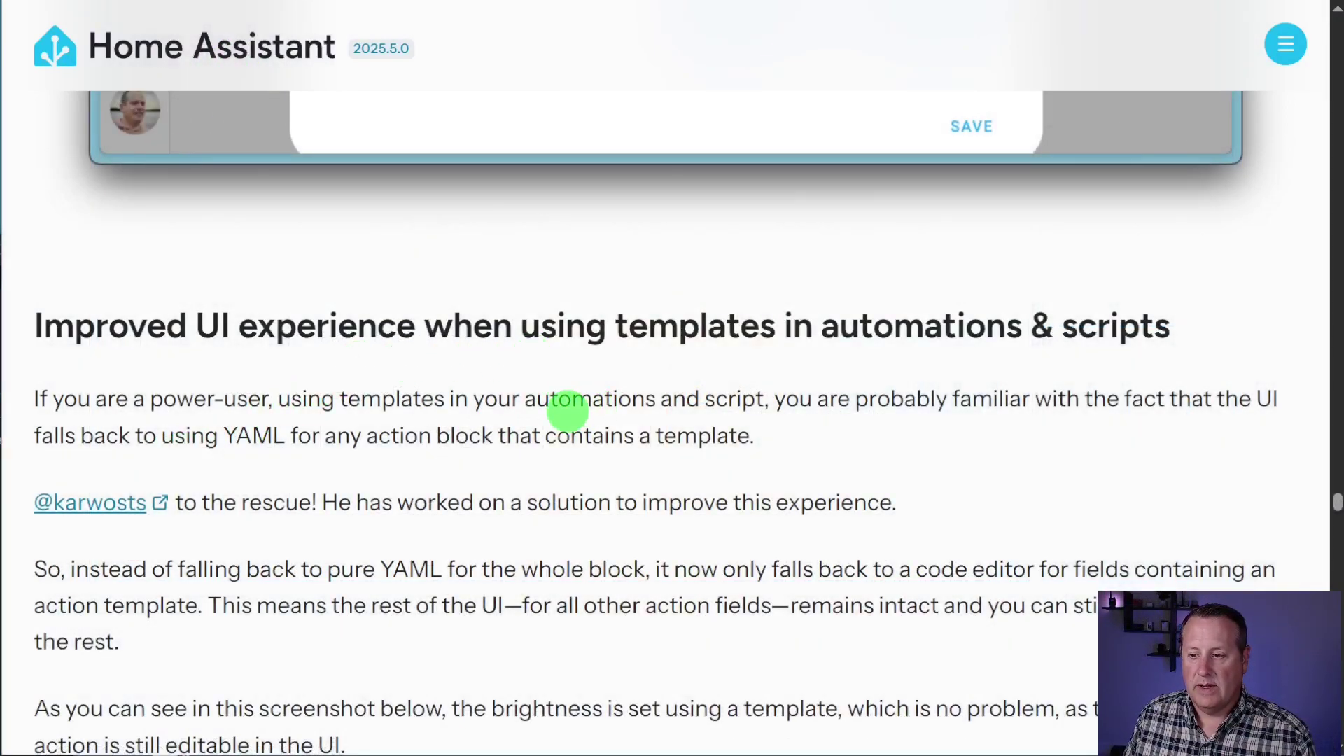
Read through the template screenshot down to the 'Pasting automations and scripts YAML directly into the UI' heading
{"action": "scroll", "coordinate": [570, 409], "scroll_direction": "down", "scroll_amount": 3}
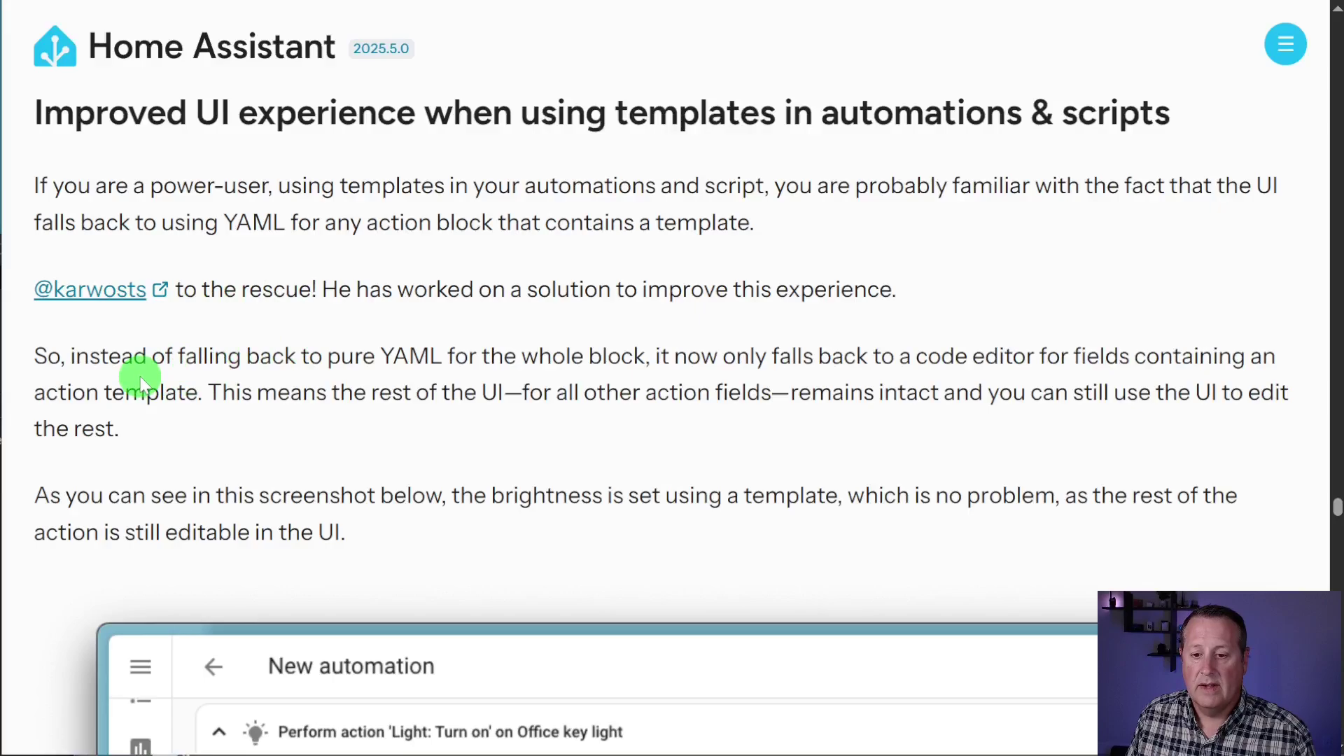
{"action": "scroll", "coordinate": [109, 371], "scroll_direction": "down", "scroll_amount": 3}
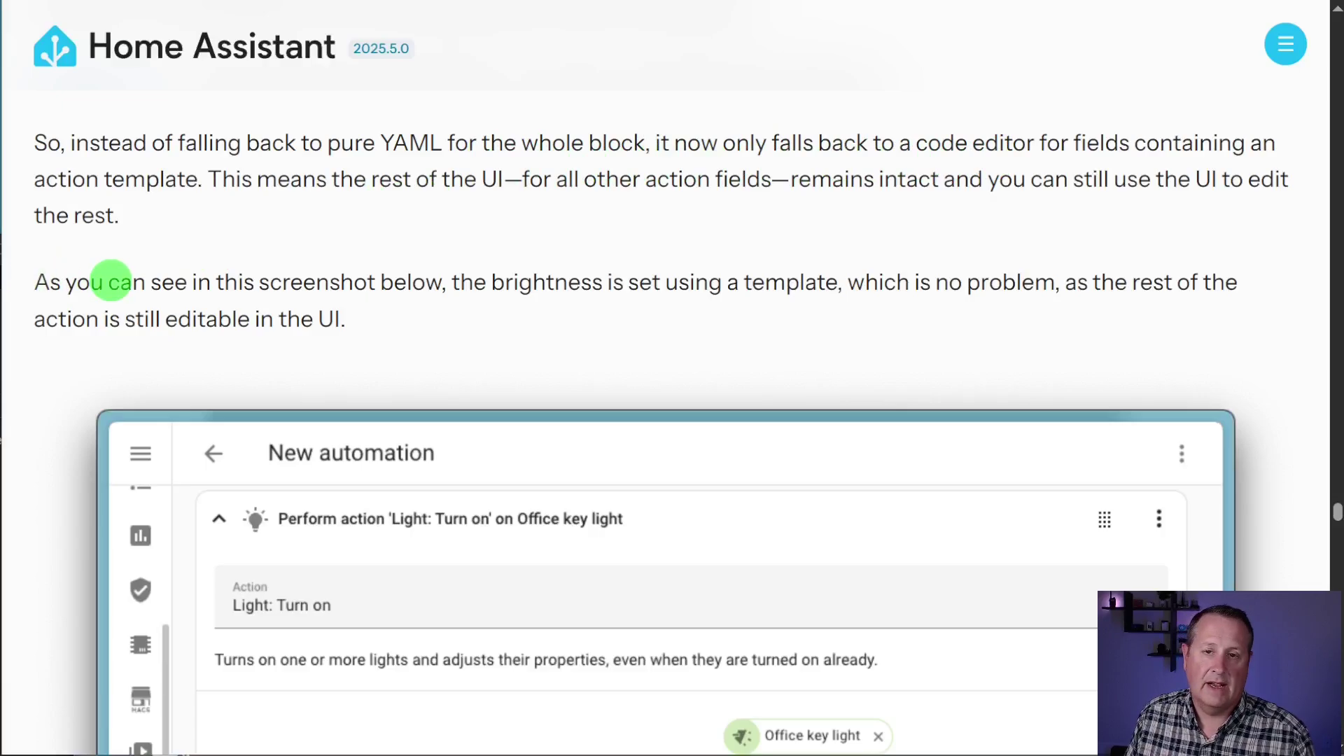
{"action": "scroll", "coordinate": [111, 280], "scroll_direction": "down", "scroll_amount": 6}
{"action": "left_click", "coordinate": [111, 279]}
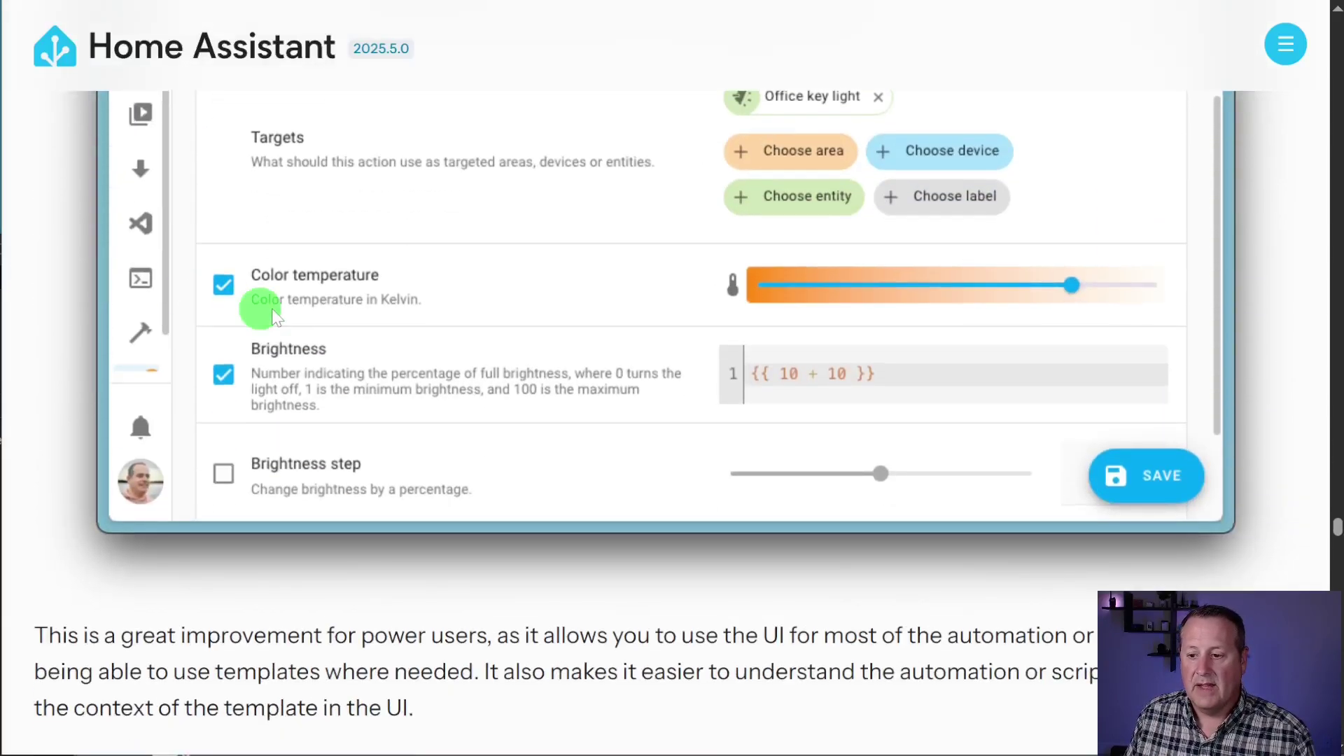
{"action": "left_click", "coordinate": [658, 296]}
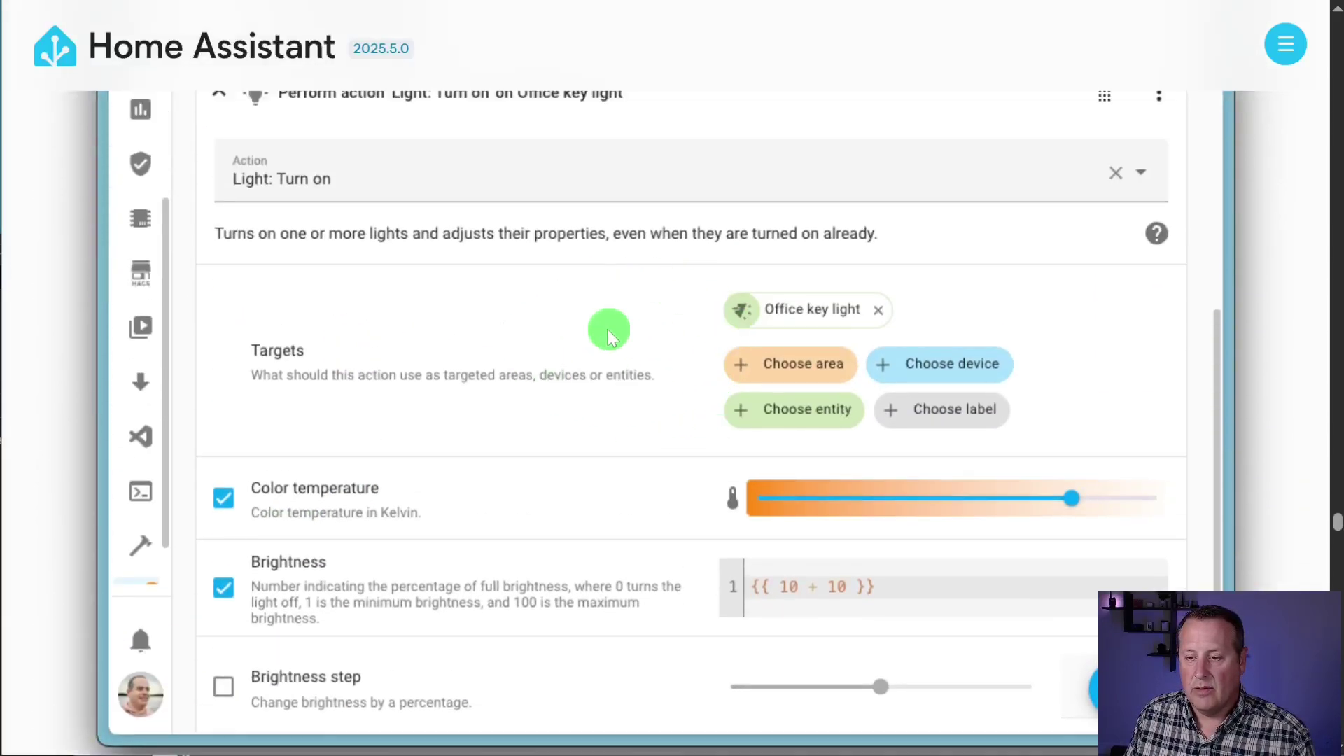
{"action": "scroll", "coordinate": [699, 363], "scroll_direction": "up", "scroll_amount": 3}
{"action": "scroll", "coordinate": [702, 370], "scroll_direction": "down", "scroll_amount": 5}
{"action": "scroll", "coordinate": [700, 369], "scroll_direction": "down", "scroll_amount": 1}
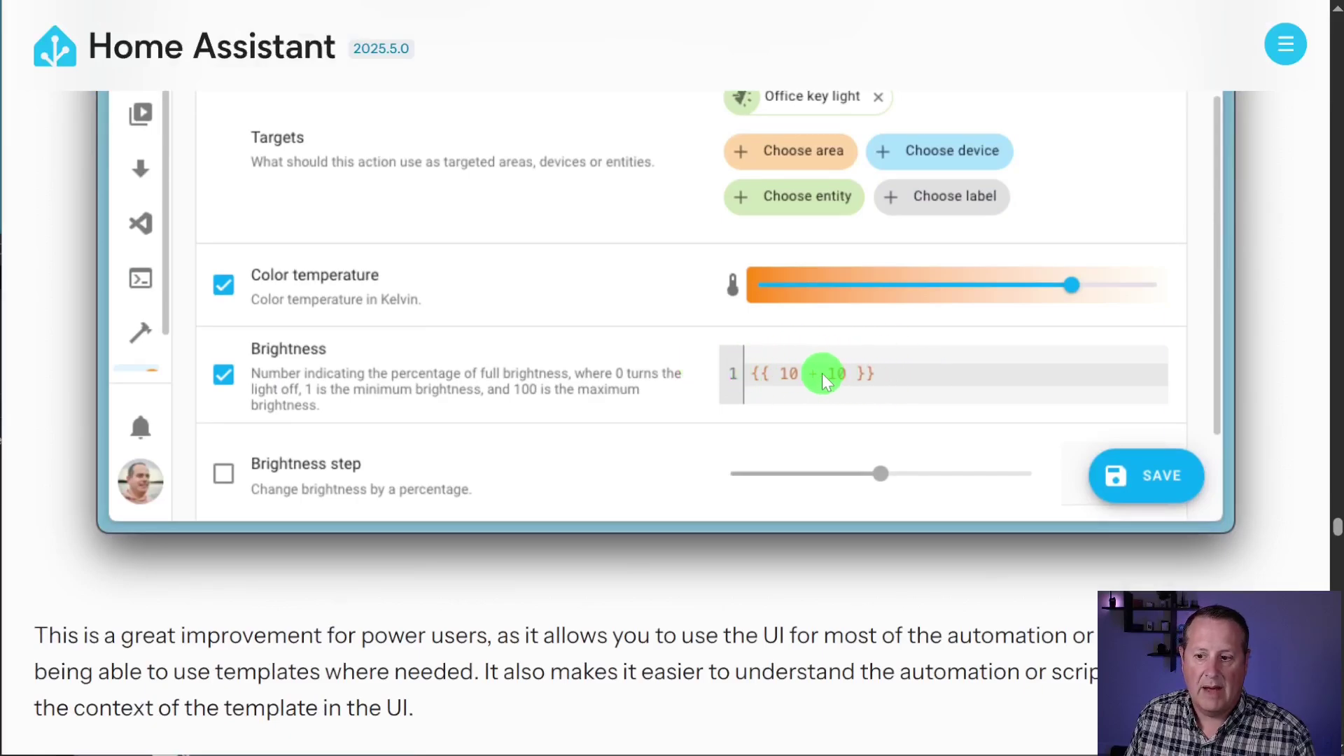
{"action": "scroll", "coordinate": [802, 379], "scroll_direction": "up", "scroll_amount": 3}
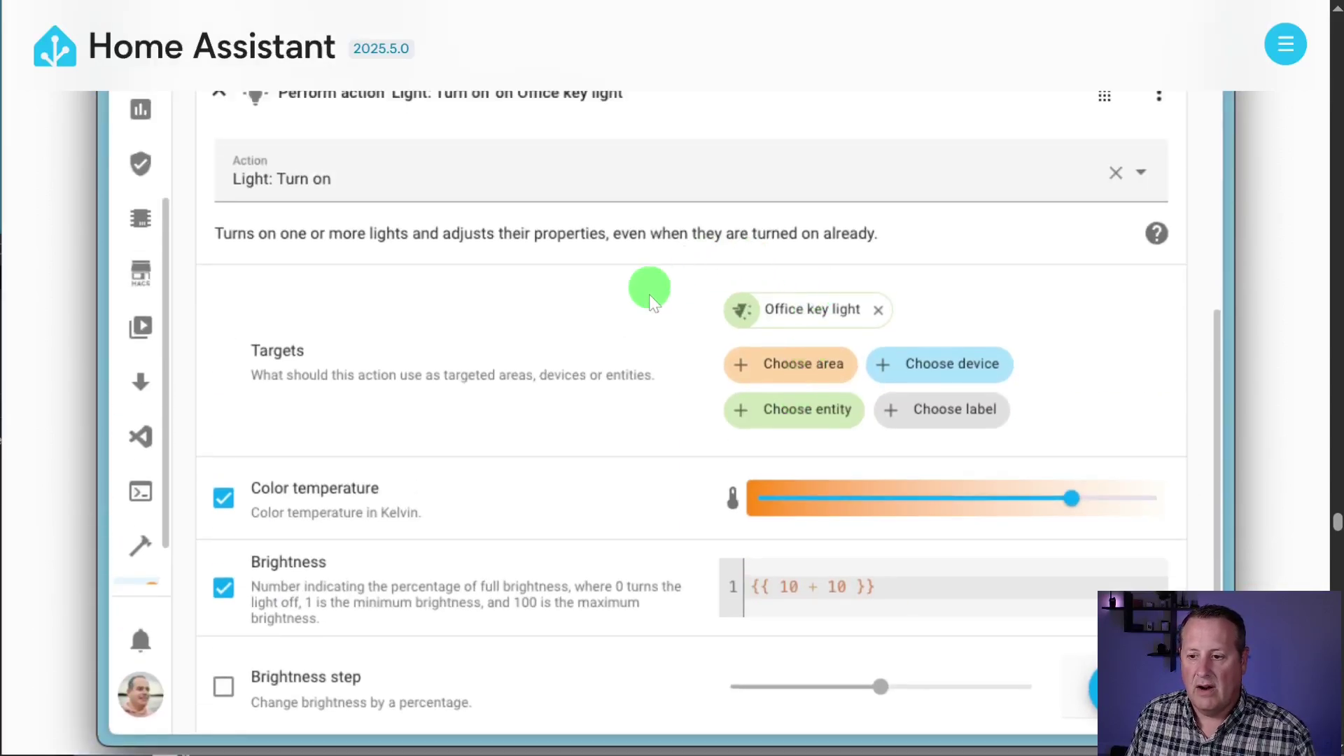
{"action": "scroll", "coordinate": [641, 371], "scroll_direction": "down", "scroll_amount": 6}
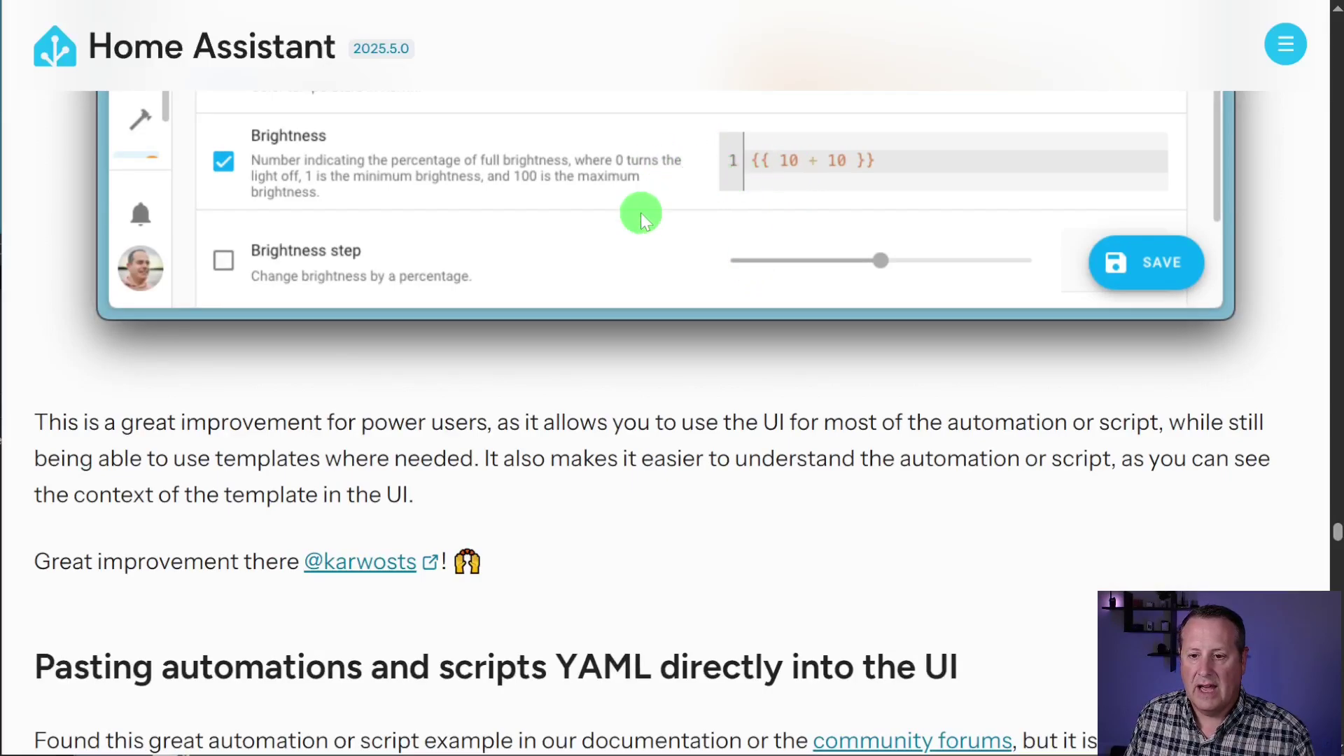
{"action": "scroll", "coordinate": [640, 213], "scroll_direction": "up", "scroll_amount": 3}
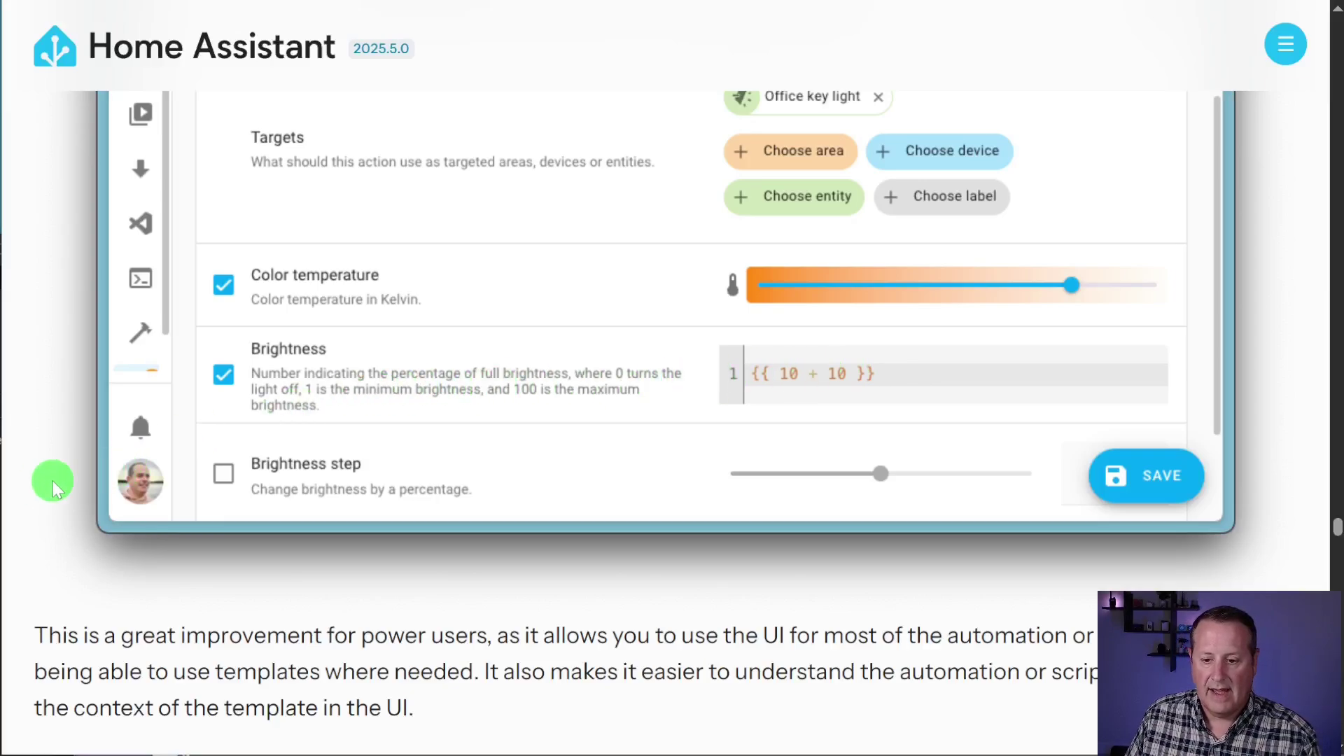
{"action": "scroll", "coordinate": [52, 481], "scroll_direction": "down", "scroll_amount": 3}
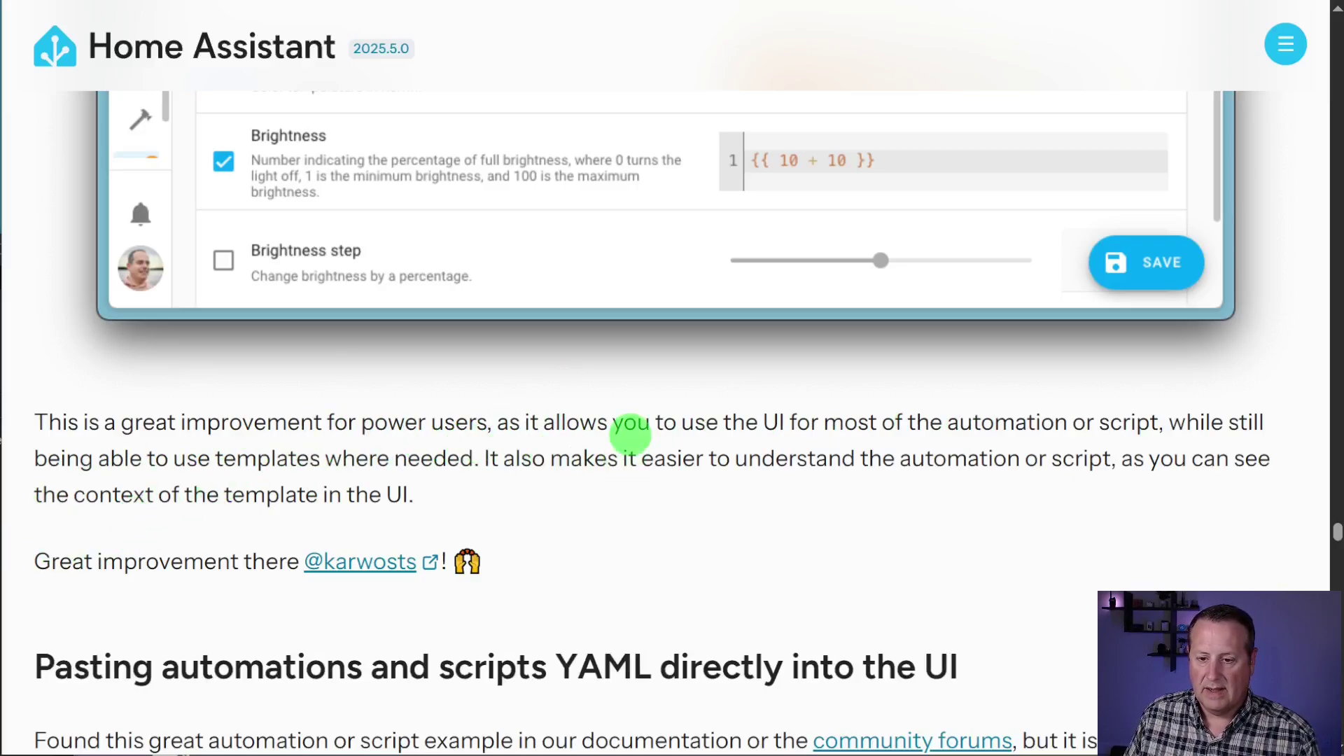
{"action": "scroll", "coordinate": [616, 413], "scroll_direction": "up", "scroll_amount": 3}
{"action": "scroll", "coordinate": [584, 385], "scroll_direction": "up", "scroll_amount": 6}
{"action": "scroll", "coordinate": [721, 409], "scroll_direction": "down", "scroll_amount": 3}
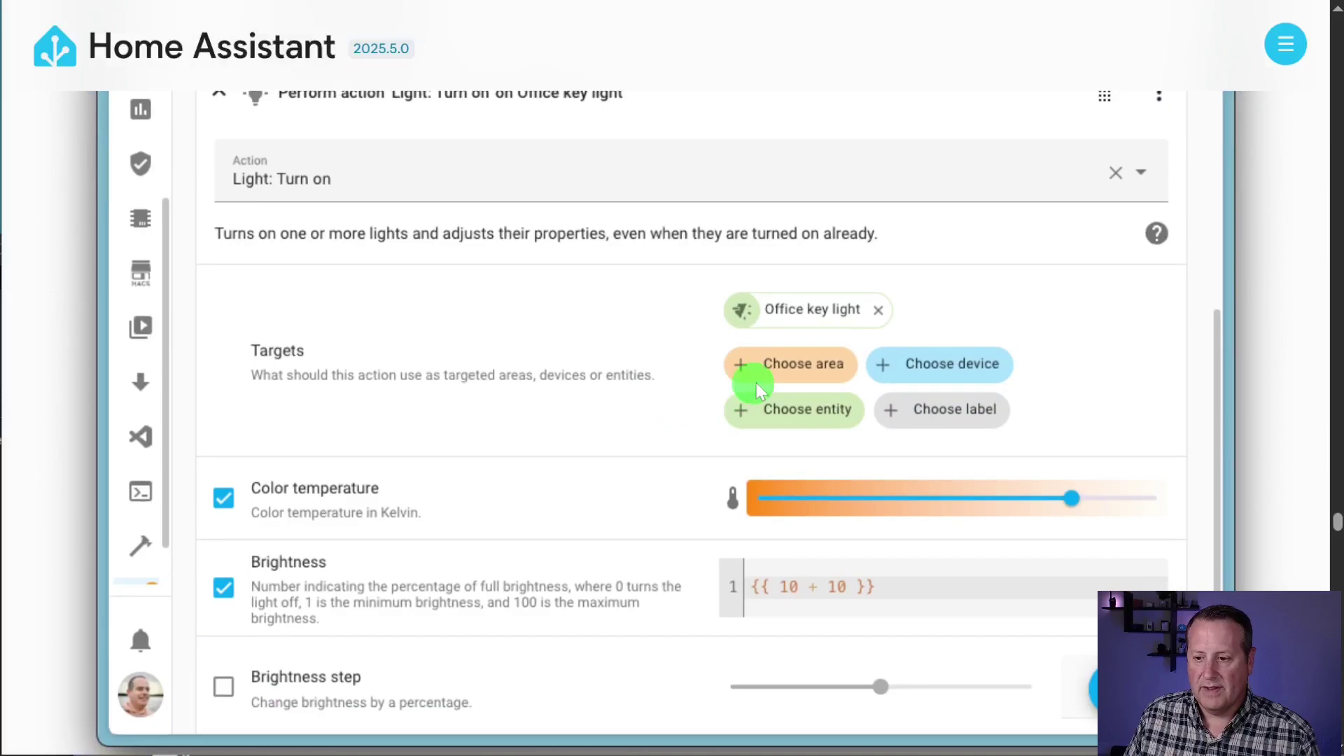
{"action": "scroll", "coordinate": [666, 413], "scroll_direction": "down", "scroll_amount": 3}
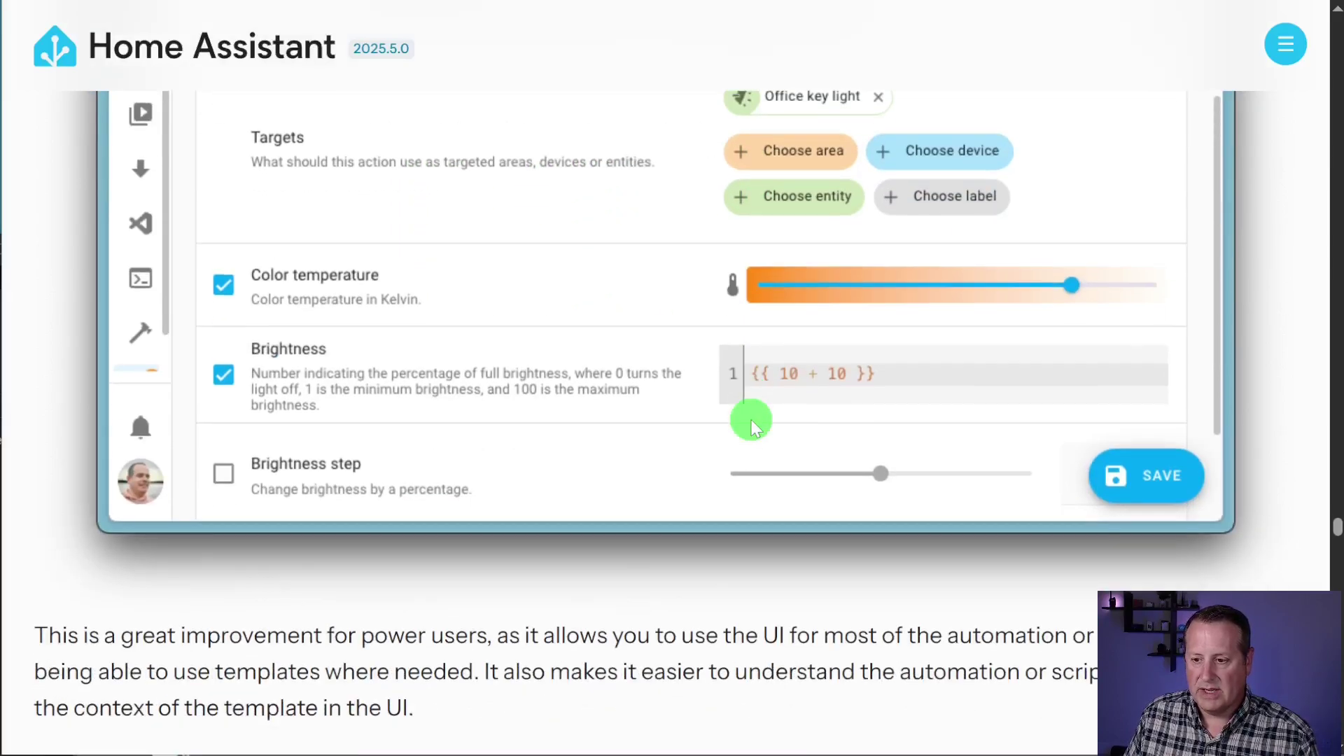
{"action": "scroll", "coordinate": [614, 398], "scroll_direction": "down", "scroll_amount": 6}
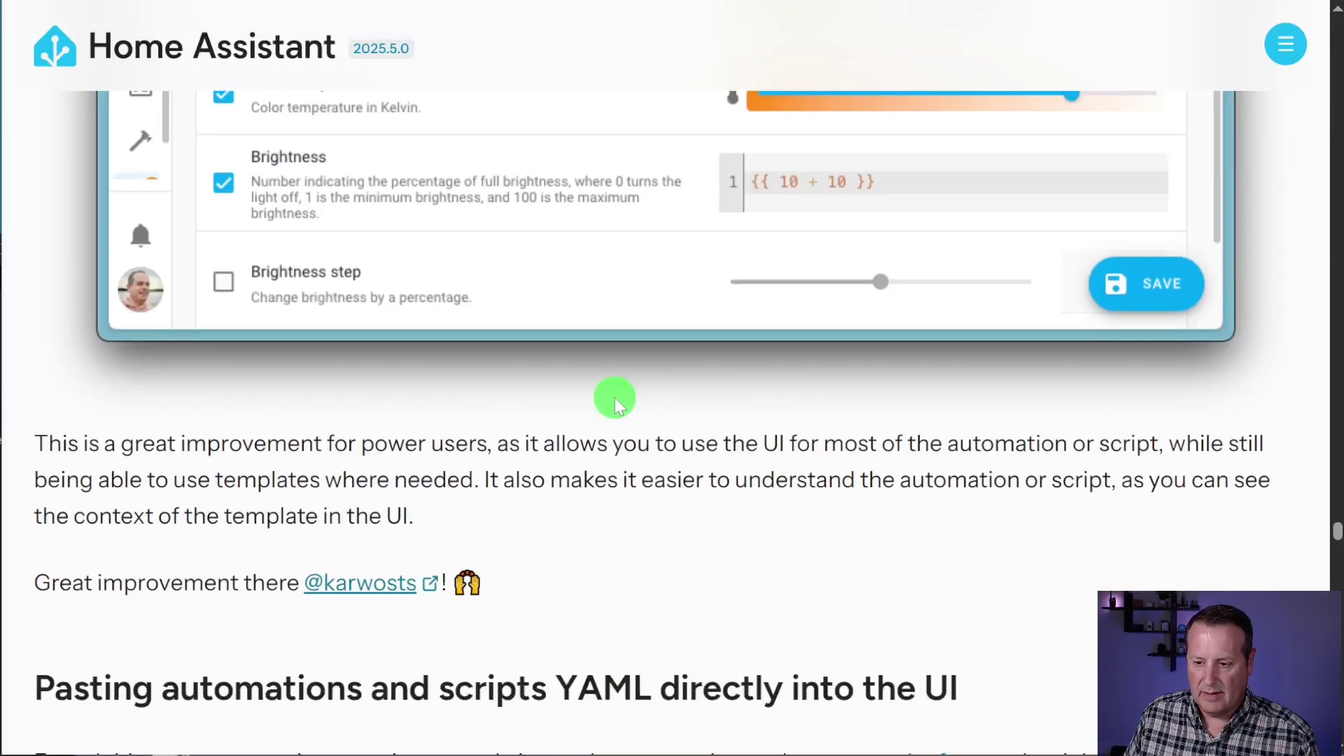
{"action": "scroll", "coordinate": [512, 434], "scroll_direction": "down", "scroll_amount": 3}
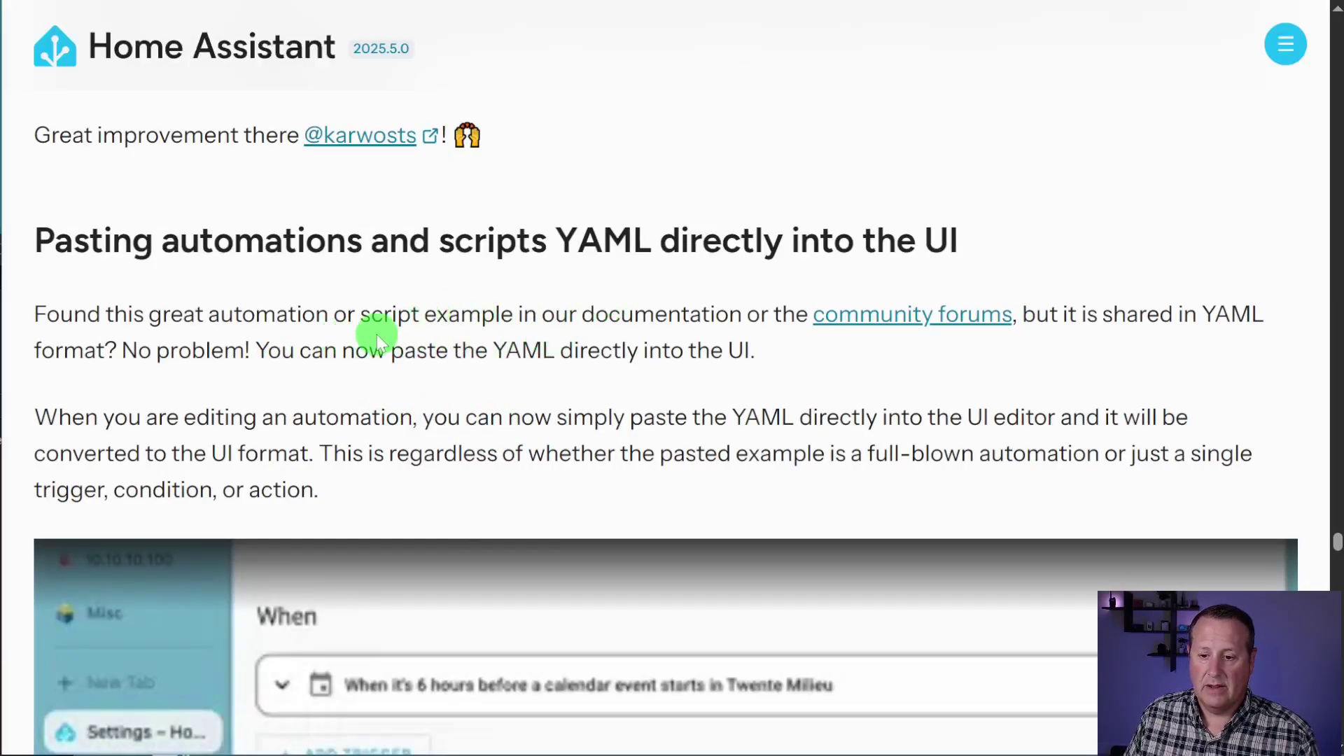
Read through the YAML-paste and 'Discover what Home Assistant is discovering' sections of the release notes
{"action": "scroll", "coordinate": [376, 332], "scroll_direction": "down", "scroll_amount": 18}
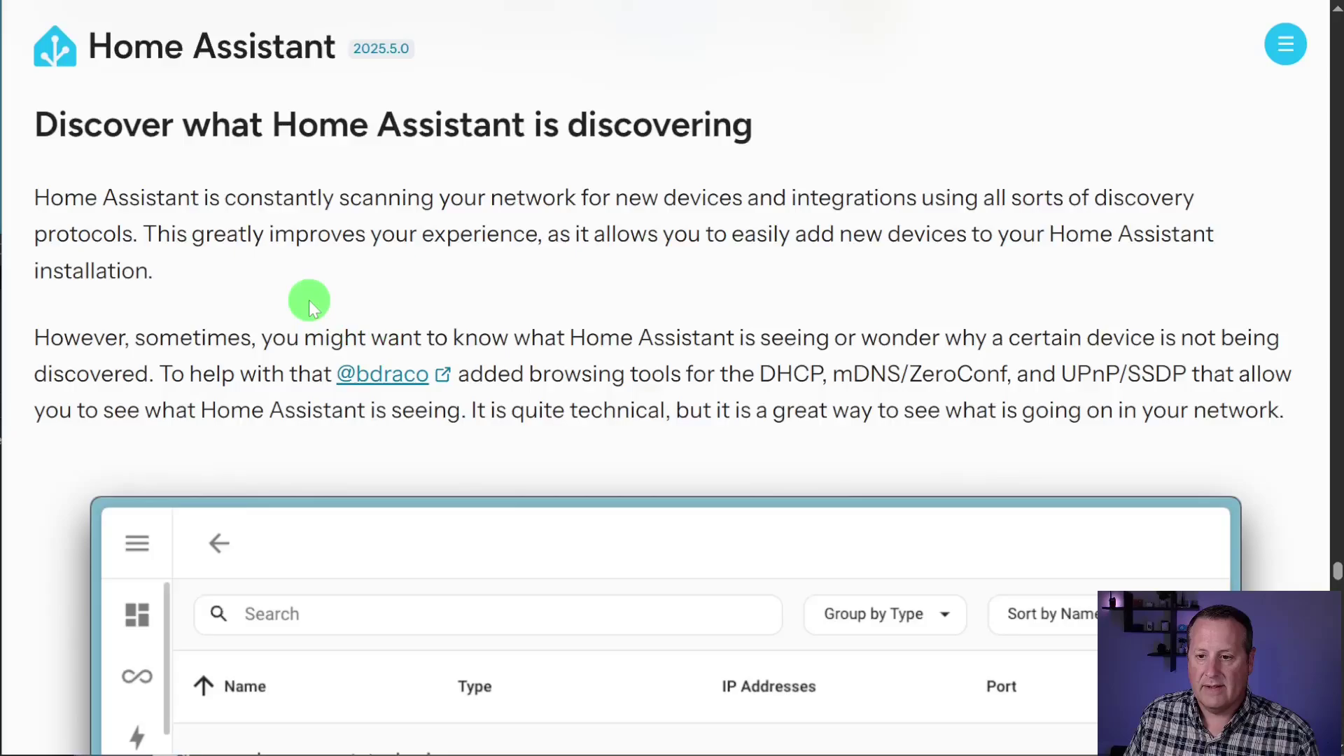
{"action": "scroll", "coordinate": [339, 238], "scroll_direction": "up", "scroll_amount": 15}
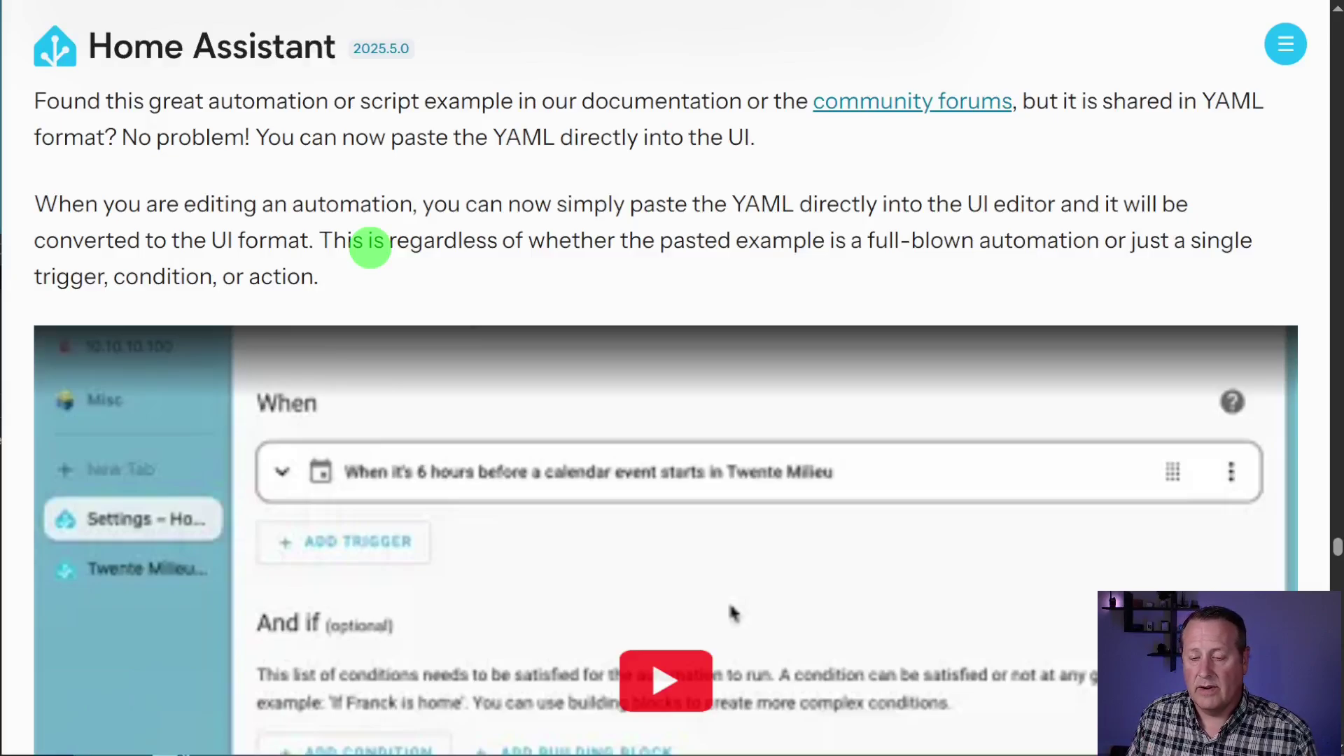
{"action": "scroll", "coordinate": [151, 264], "scroll_direction": "down", "scroll_amount": 10}
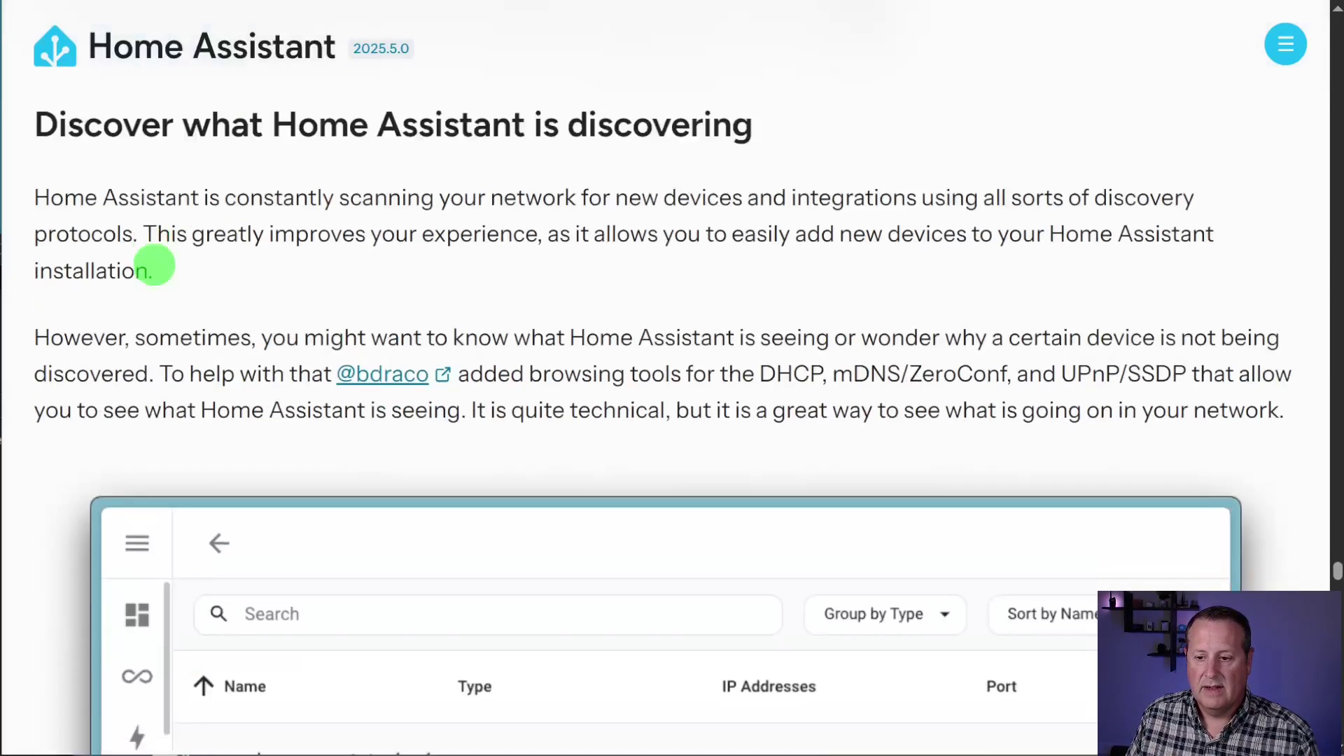
{"action": "scroll", "coordinate": [154, 264], "scroll_direction": "up", "scroll_amount": 6}
{"action": "scroll", "coordinate": [297, 264], "scroll_direction": "down", "scroll_amount": 3}
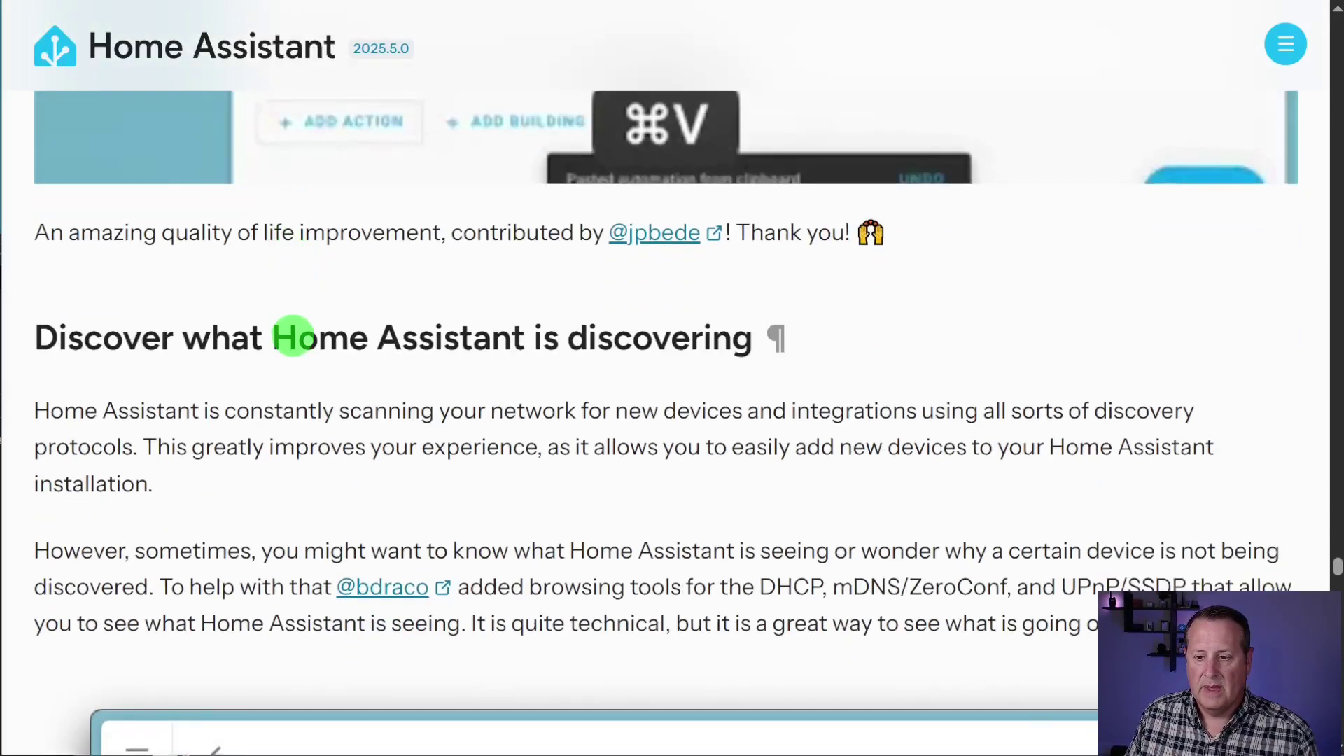
{"action": "scroll", "coordinate": [273, 315], "scroll_direction": "down", "scroll_amount": 3}
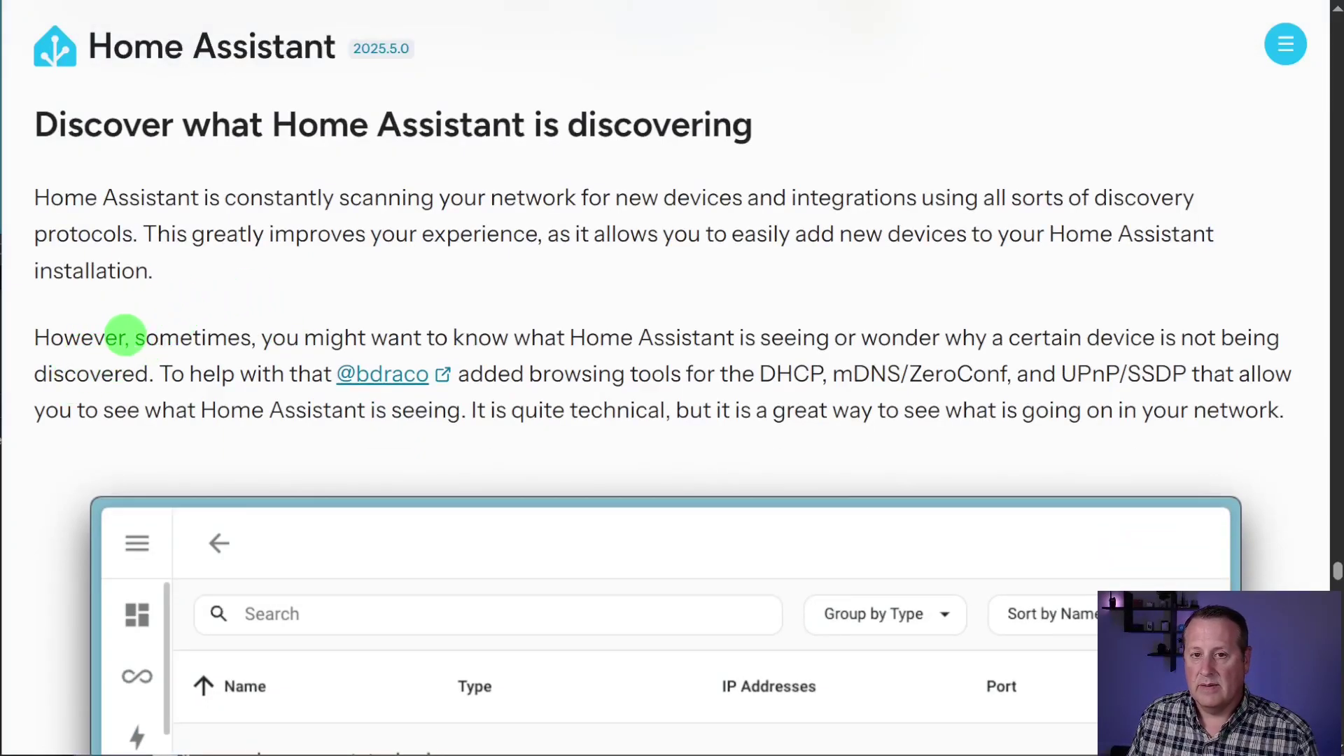
{"action": "scroll", "coordinate": [74, 358], "scroll_direction": "down", "scroll_amount": 3}
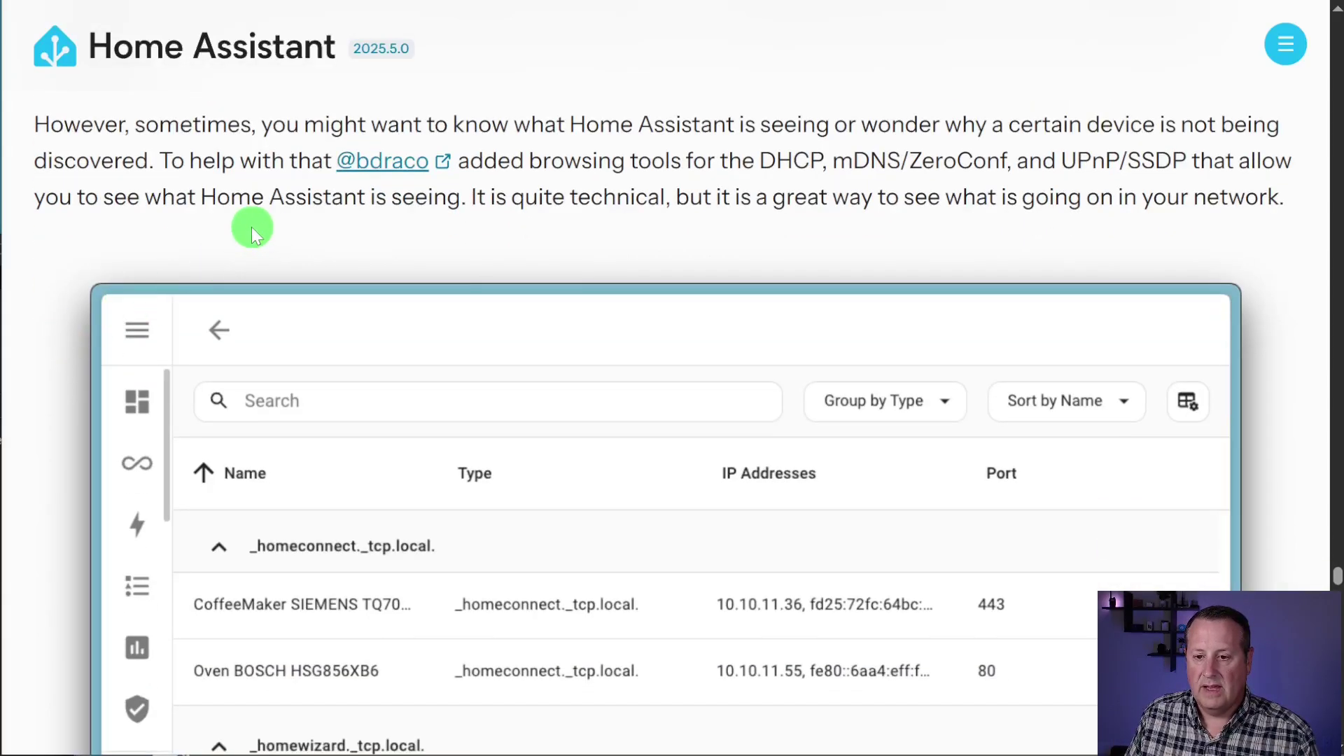
{"action": "scroll", "coordinate": [103, 267], "scroll_direction": "down", "scroll_amount": 9}
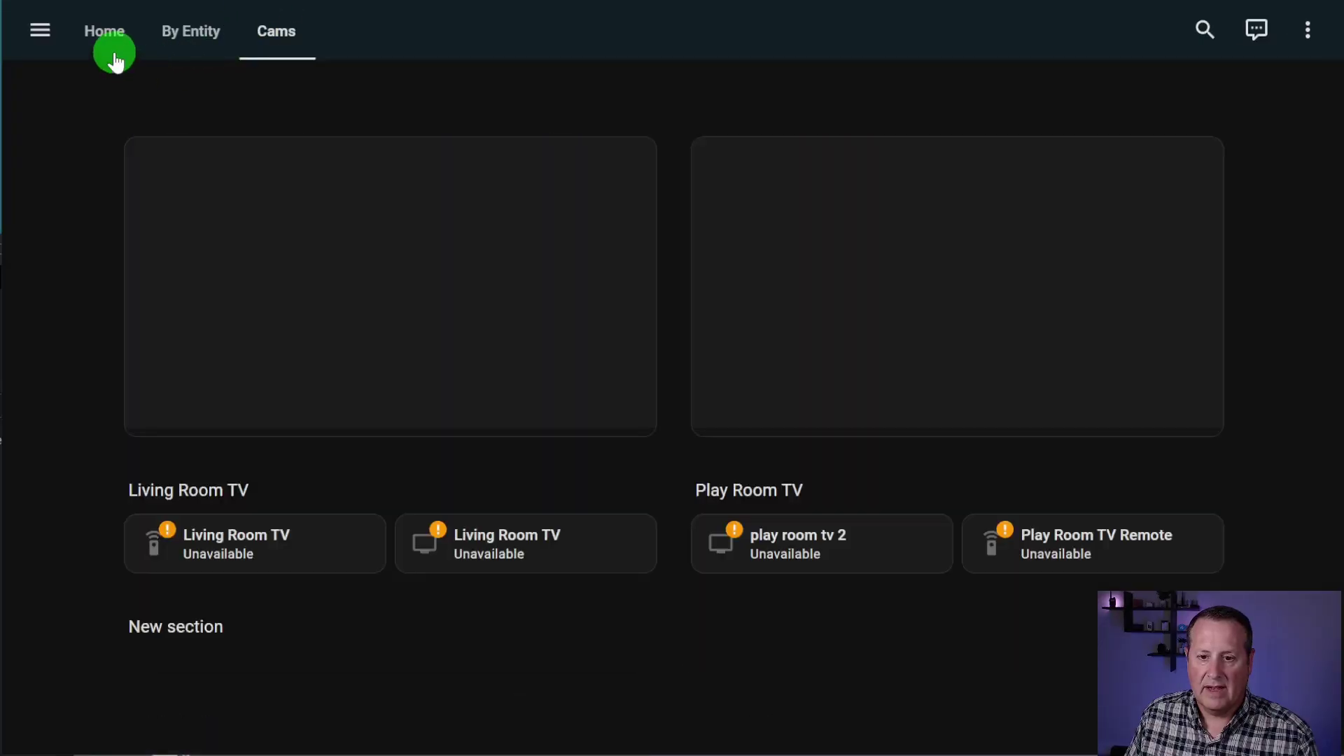
Navigate from the sidebar to Settings > System > Network
{"action": "left_click", "coordinate": [39, 31]}
{"action": "scroll", "coordinate": [83, 376], "scroll_direction": "down", "scroll_amount": 10}
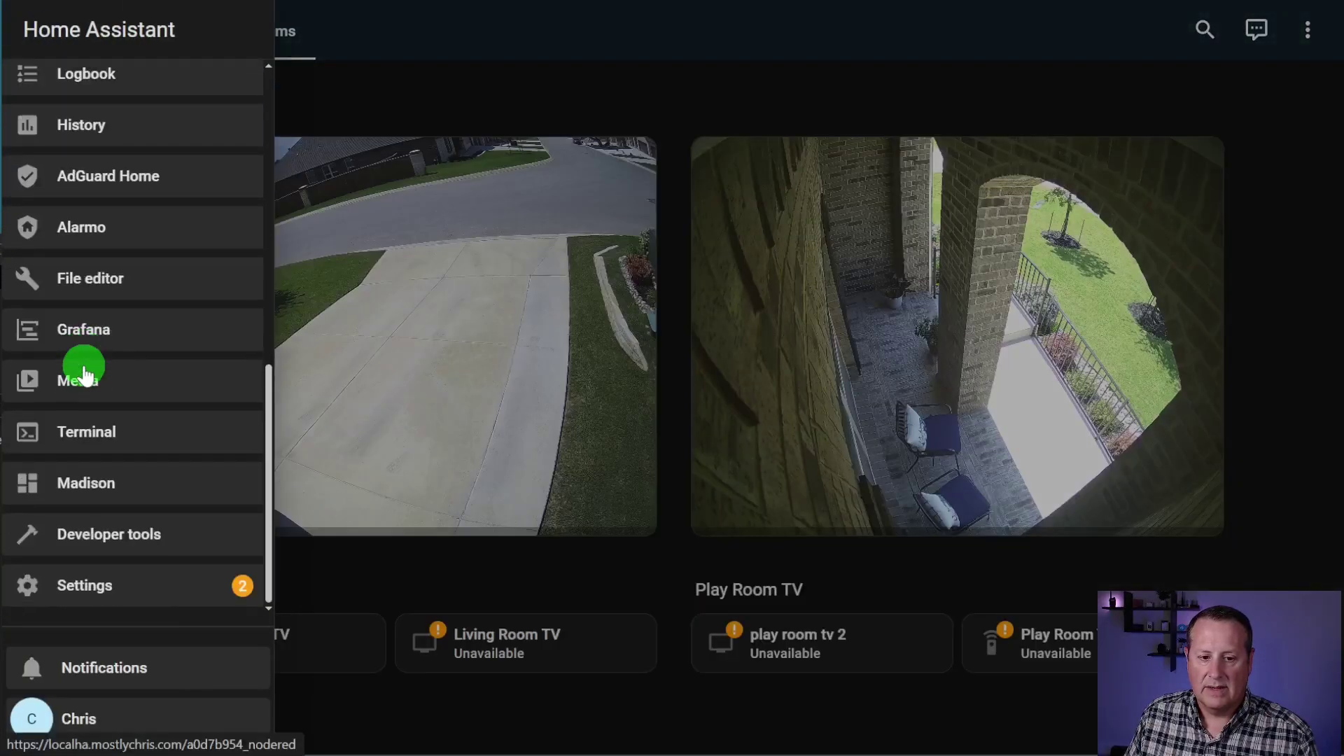
{"action": "left_click", "coordinate": [92, 592]}
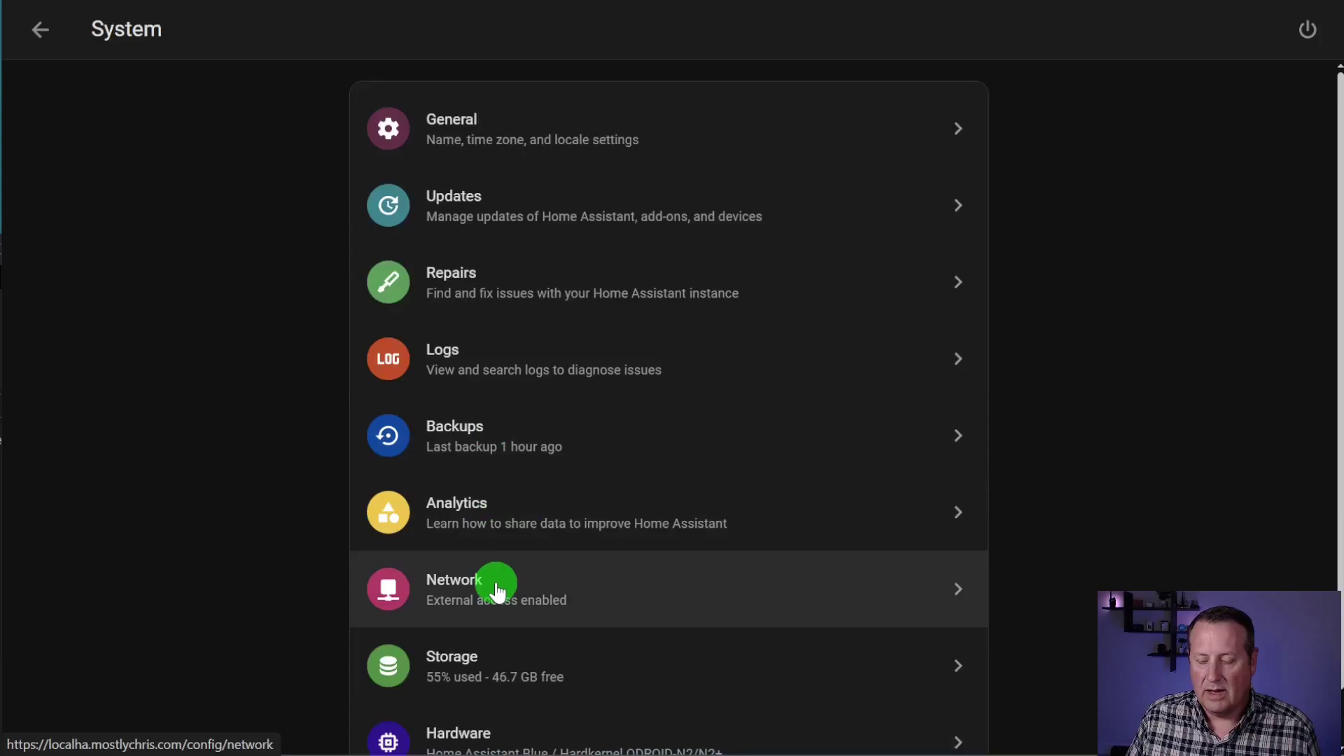
{"action": "left_click", "coordinate": [495, 588]}
{"action": "scroll", "coordinate": [324, 319], "scroll_direction": "down", "scroll_amount": 2}
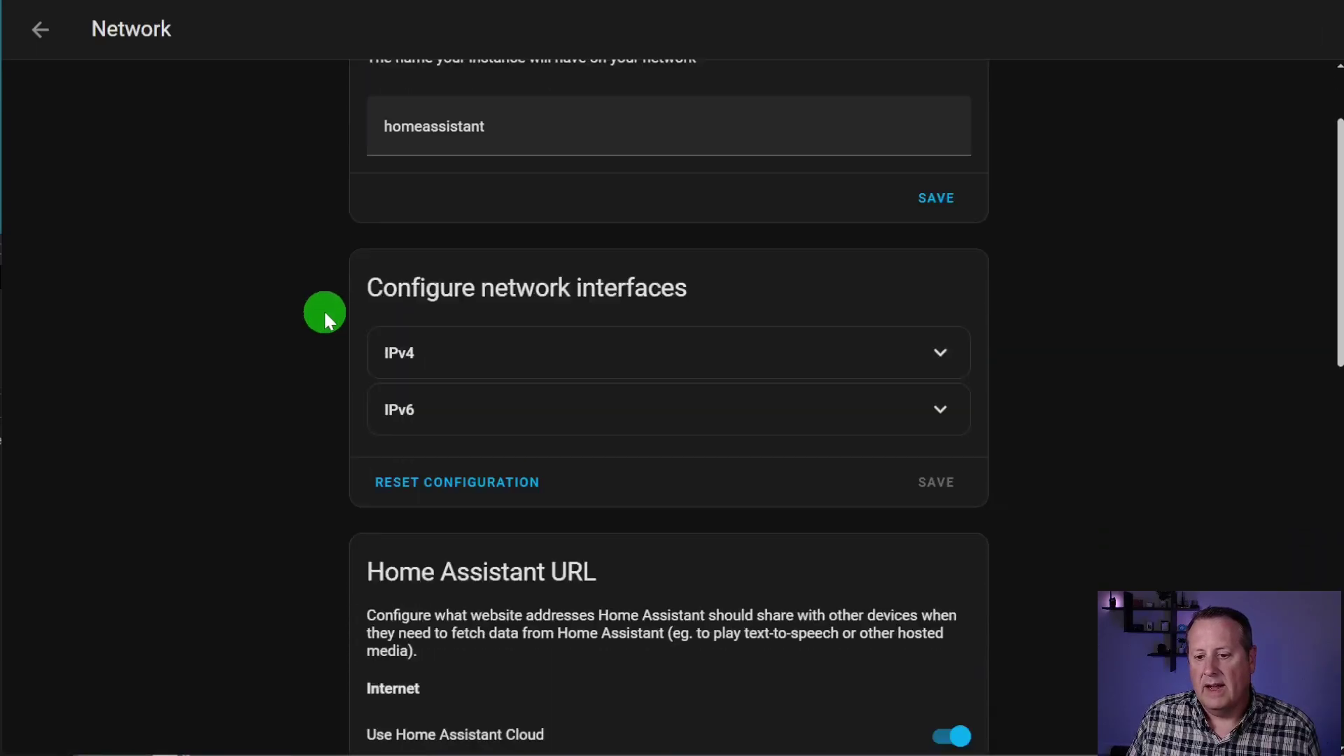
{"action": "scroll", "coordinate": [324, 310], "scroll_direction": "down", "scroll_amount": 15}
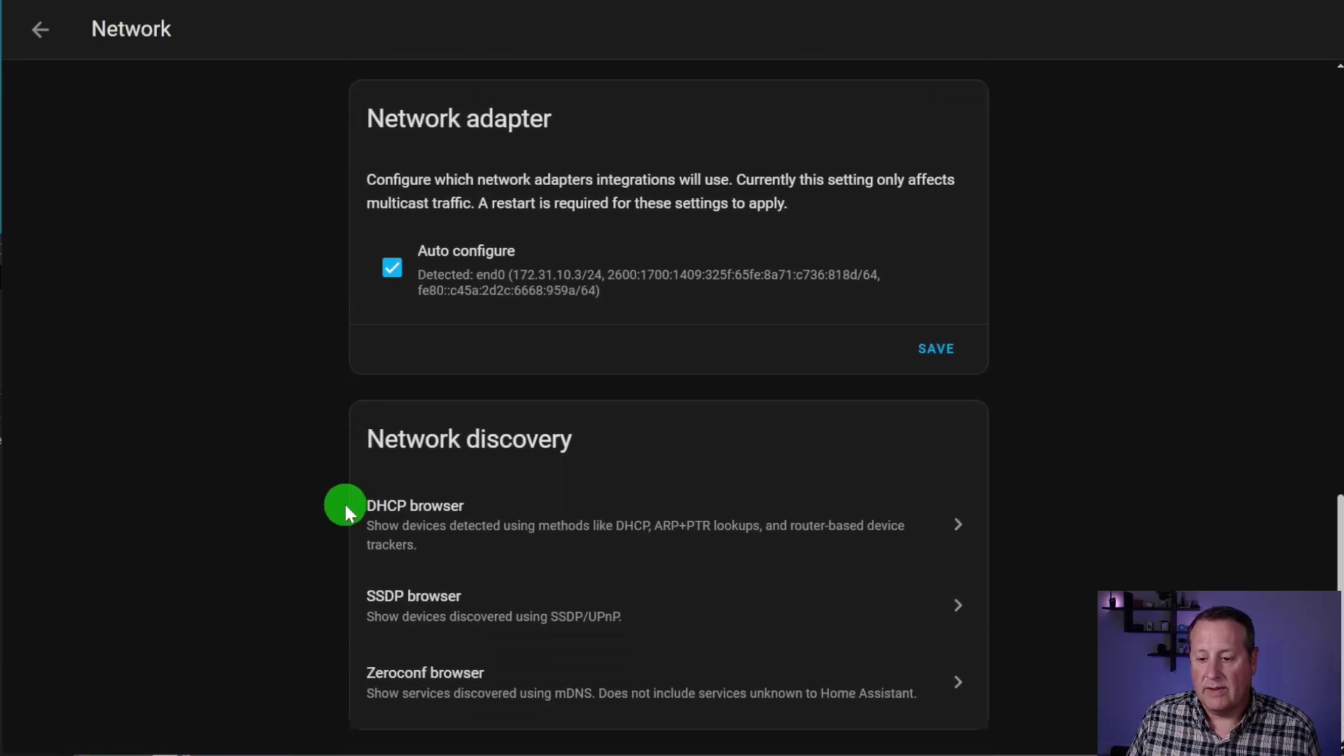
View the devices discovered through DHCP, then through SSDP/UPnP, returning to Network each time
{"action": "left_click", "coordinate": [443, 531]}
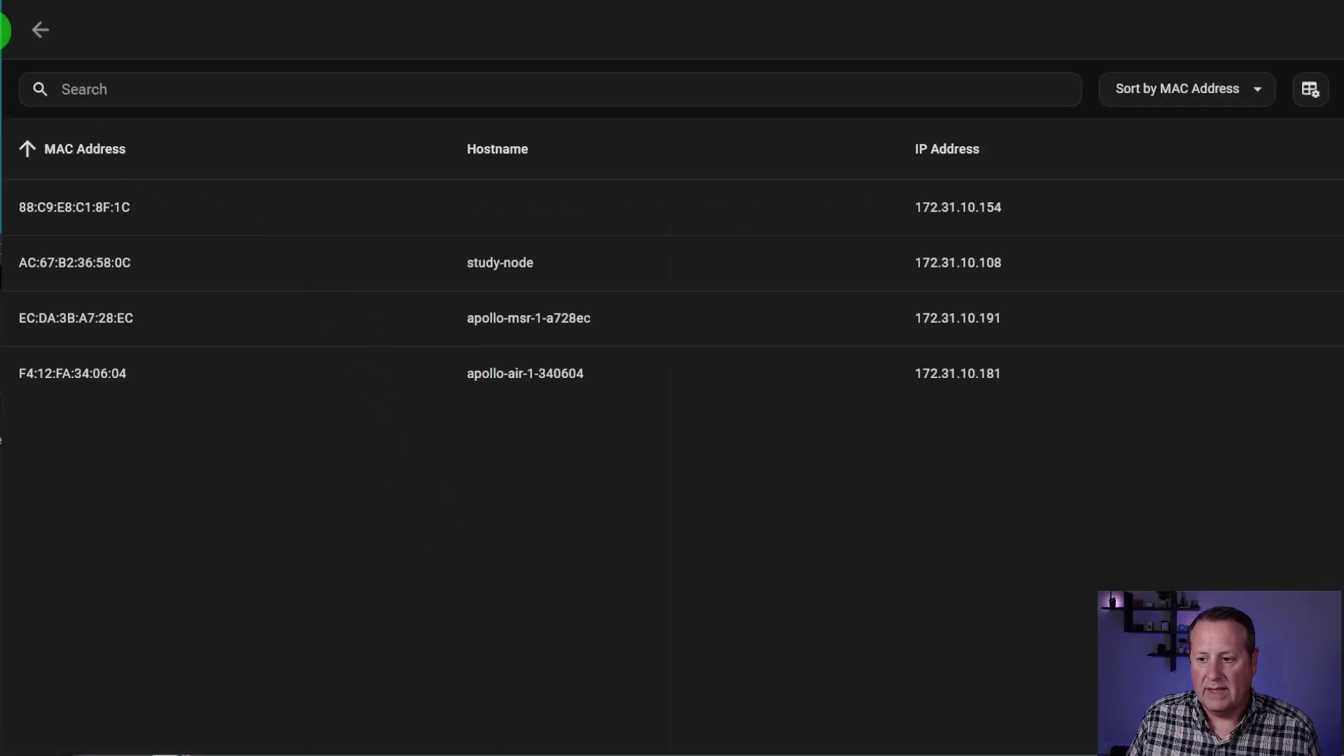
{"action": "left_click", "coordinate": [40, 29]}
{"action": "scroll", "coordinate": [161, 280], "scroll_direction": "down", "scroll_amount": 8}
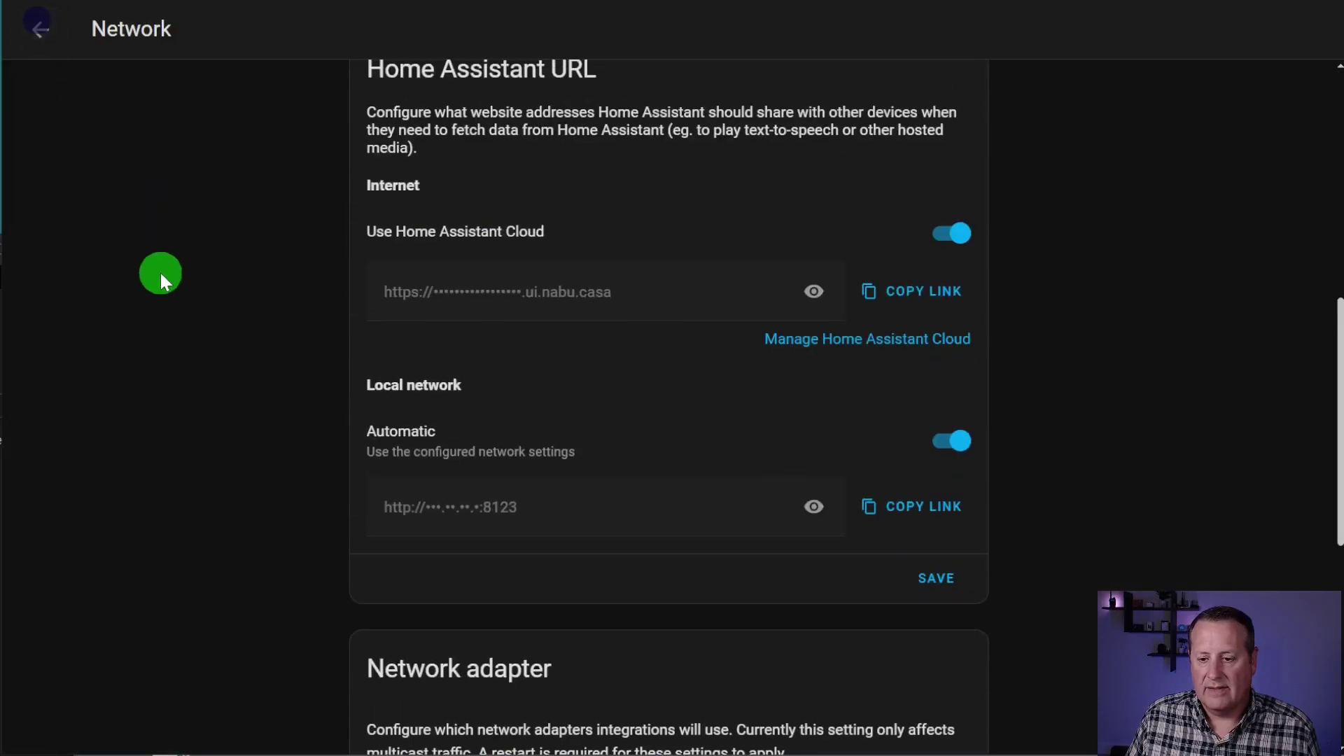
{"action": "scroll", "coordinate": [161, 279], "scroll_direction": "down", "scroll_amount": 7}
{"action": "left_click", "coordinate": [381, 594]}
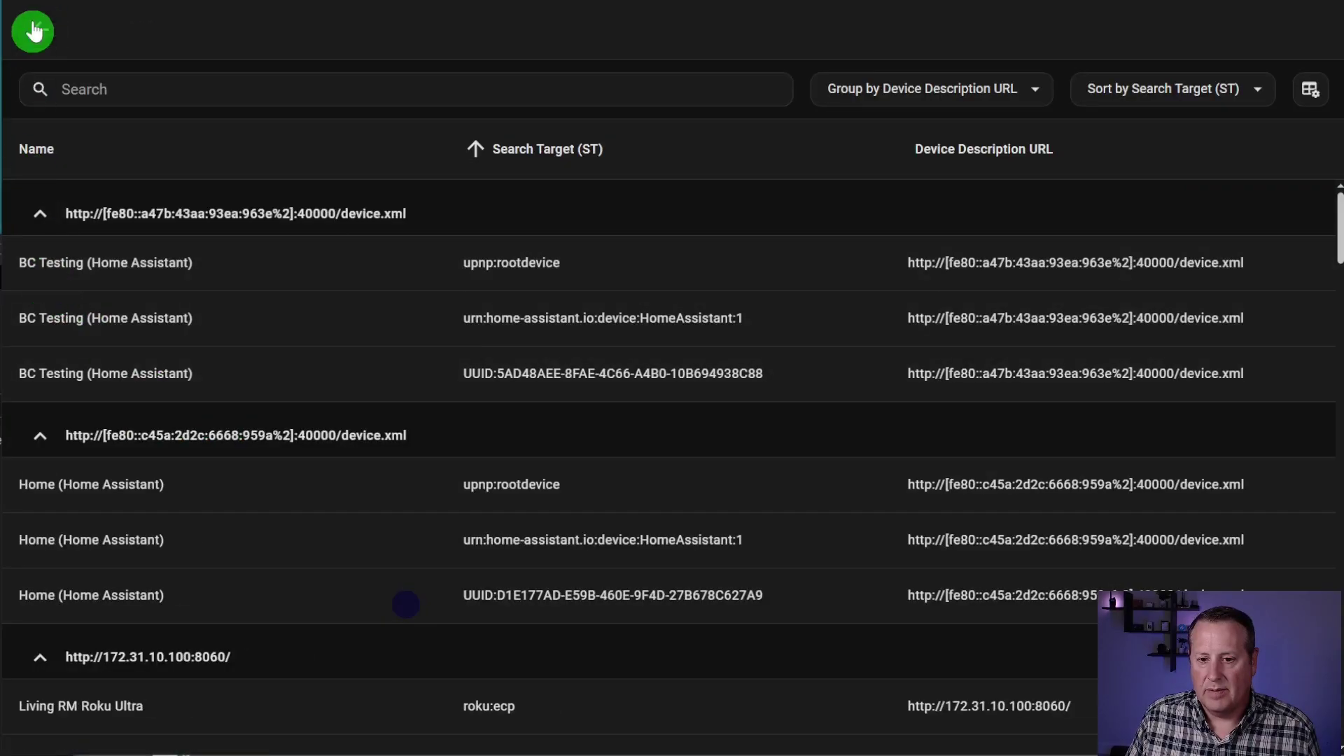
{"action": "scroll", "coordinate": [132, 216], "scroll_direction": "down", "scroll_amount": 15}
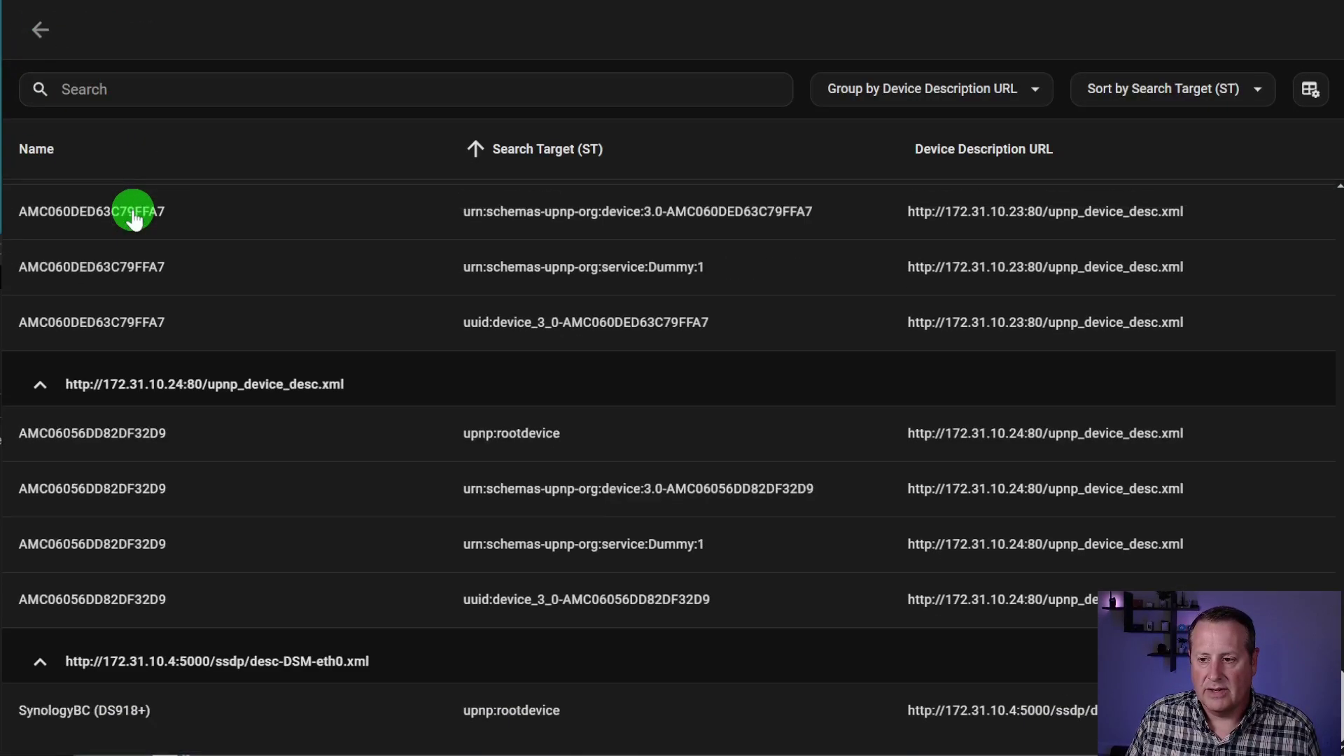
{"action": "left_click", "coordinate": [40, 30]}
Browse the Zeroconf mDNS discovered services, then return to the Network settings page
{"action": "scroll", "coordinate": [362, 273], "scroll_direction": "down", "scroll_amount": 15}
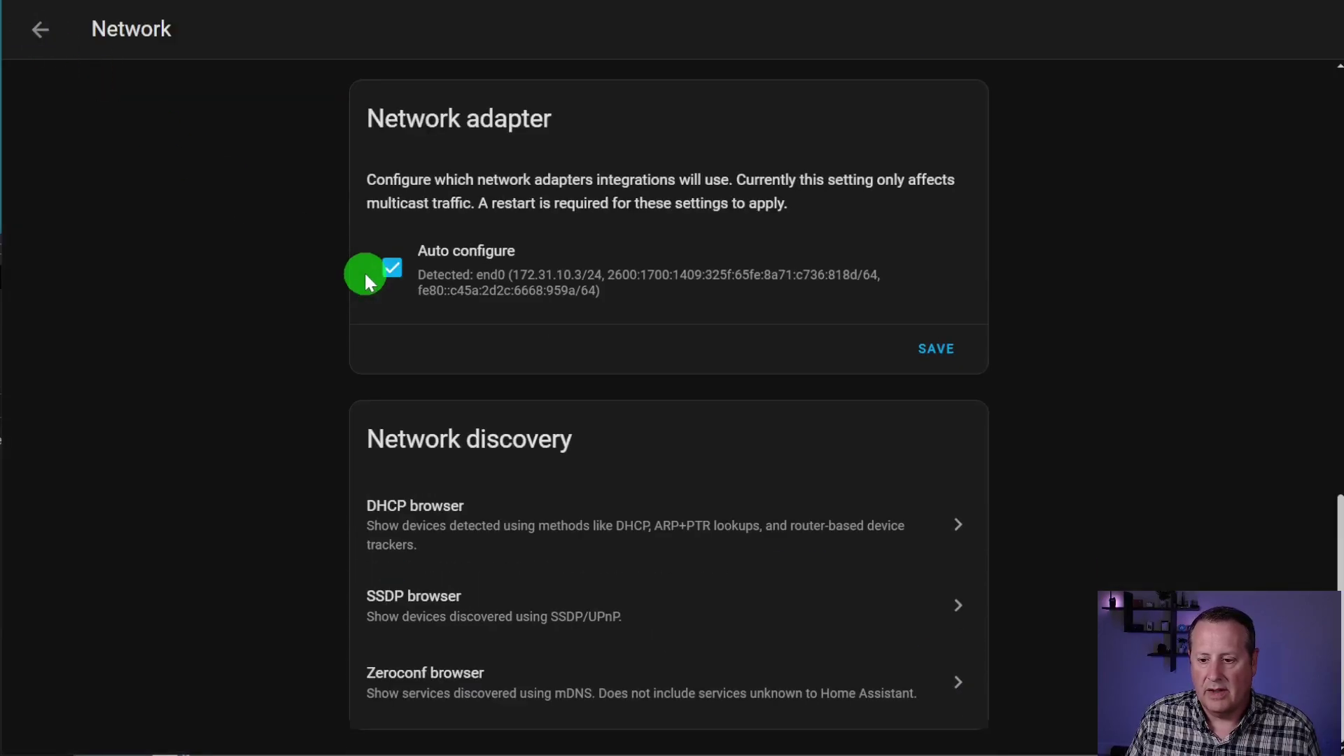
{"action": "left_click", "coordinate": [480, 688]}
{"action": "scroll", "coordinate": [188, 362], "scroll_direction": "down", "scroll_amount": 10}
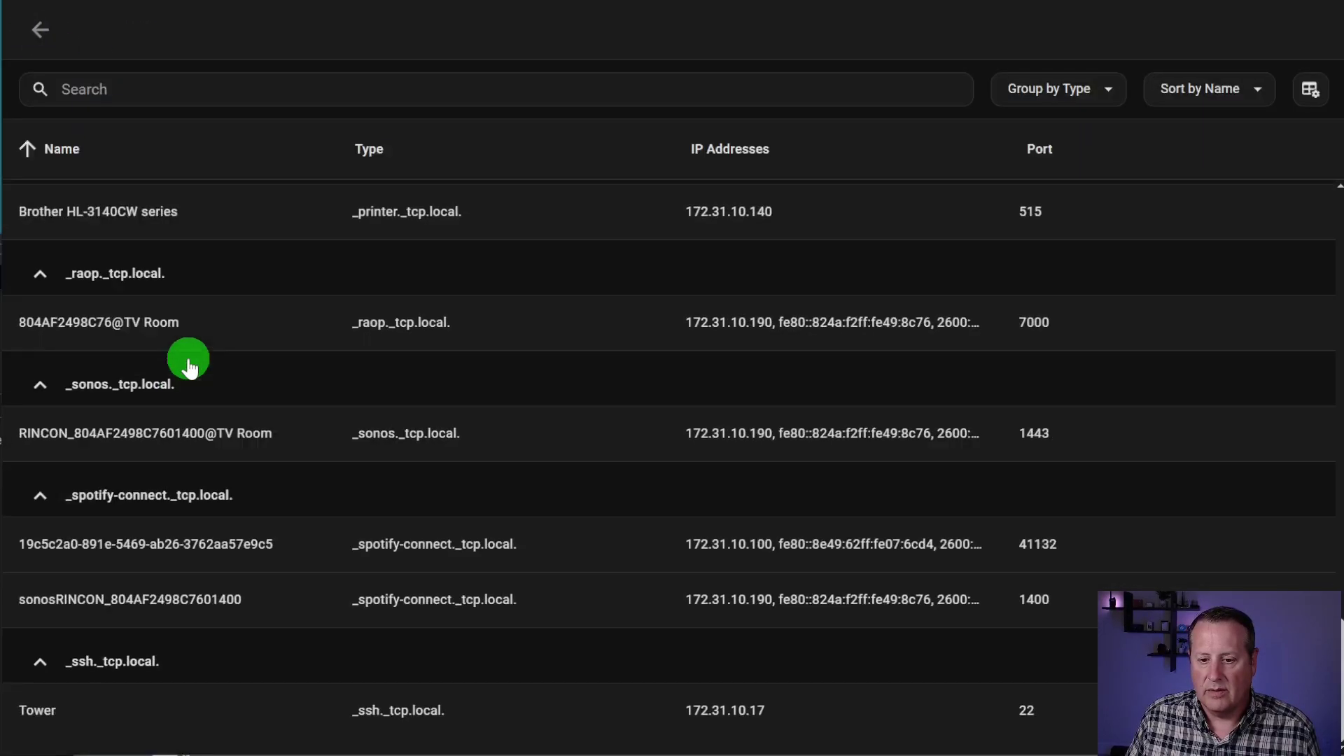
{"action": "scroll", "coordinate": [189, 364], "scroll_direction": "up", "scroll_amount": 10}
{"action": "left_click", "coordinate": [40, 29]}
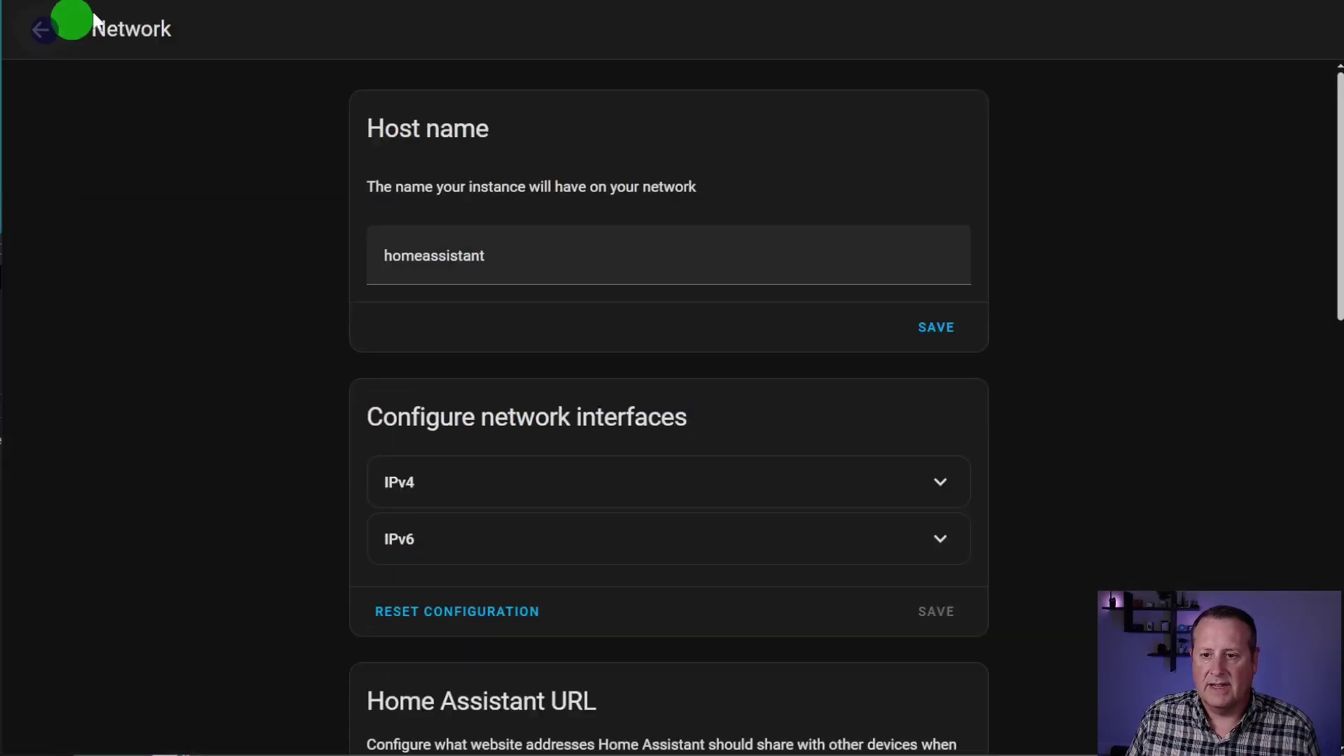